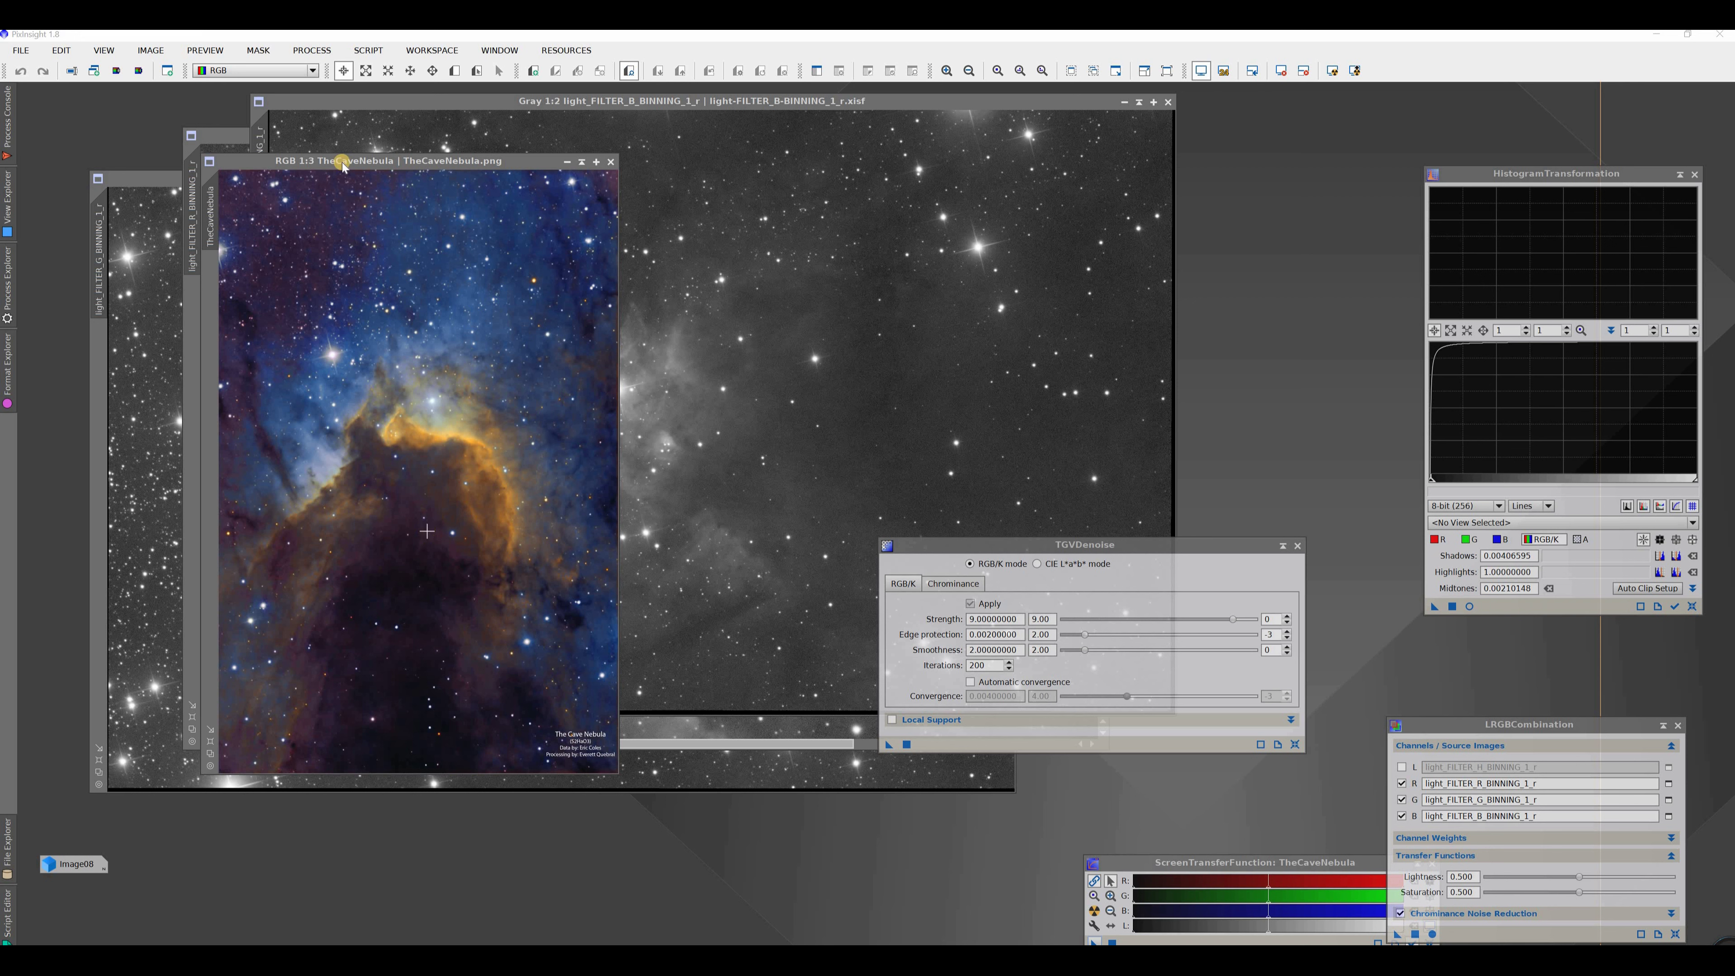
# Inspect the detail in the TheCaveNebula image up close and move its window beneath the HistogramTransformation dialog
pyautogui.moveTo(342, 161); pyautogui.dragTo(483, 172)
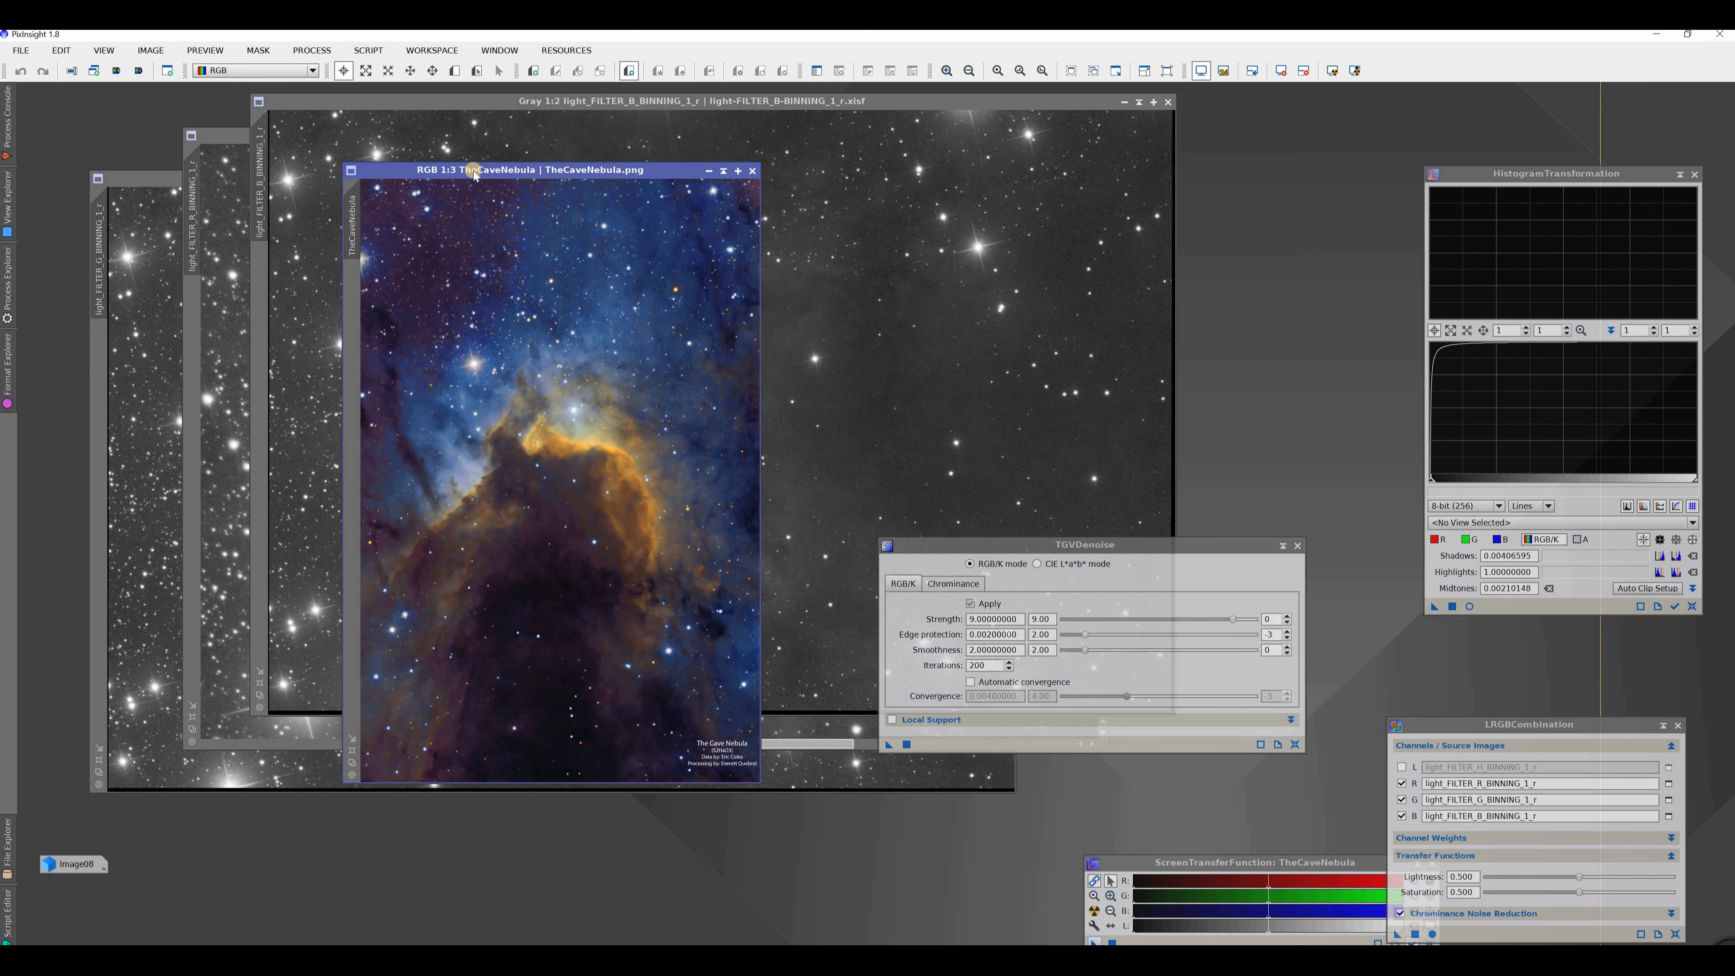
pyautogui.moveTo(561, 174); pyautogui.dragTo(610, 116)
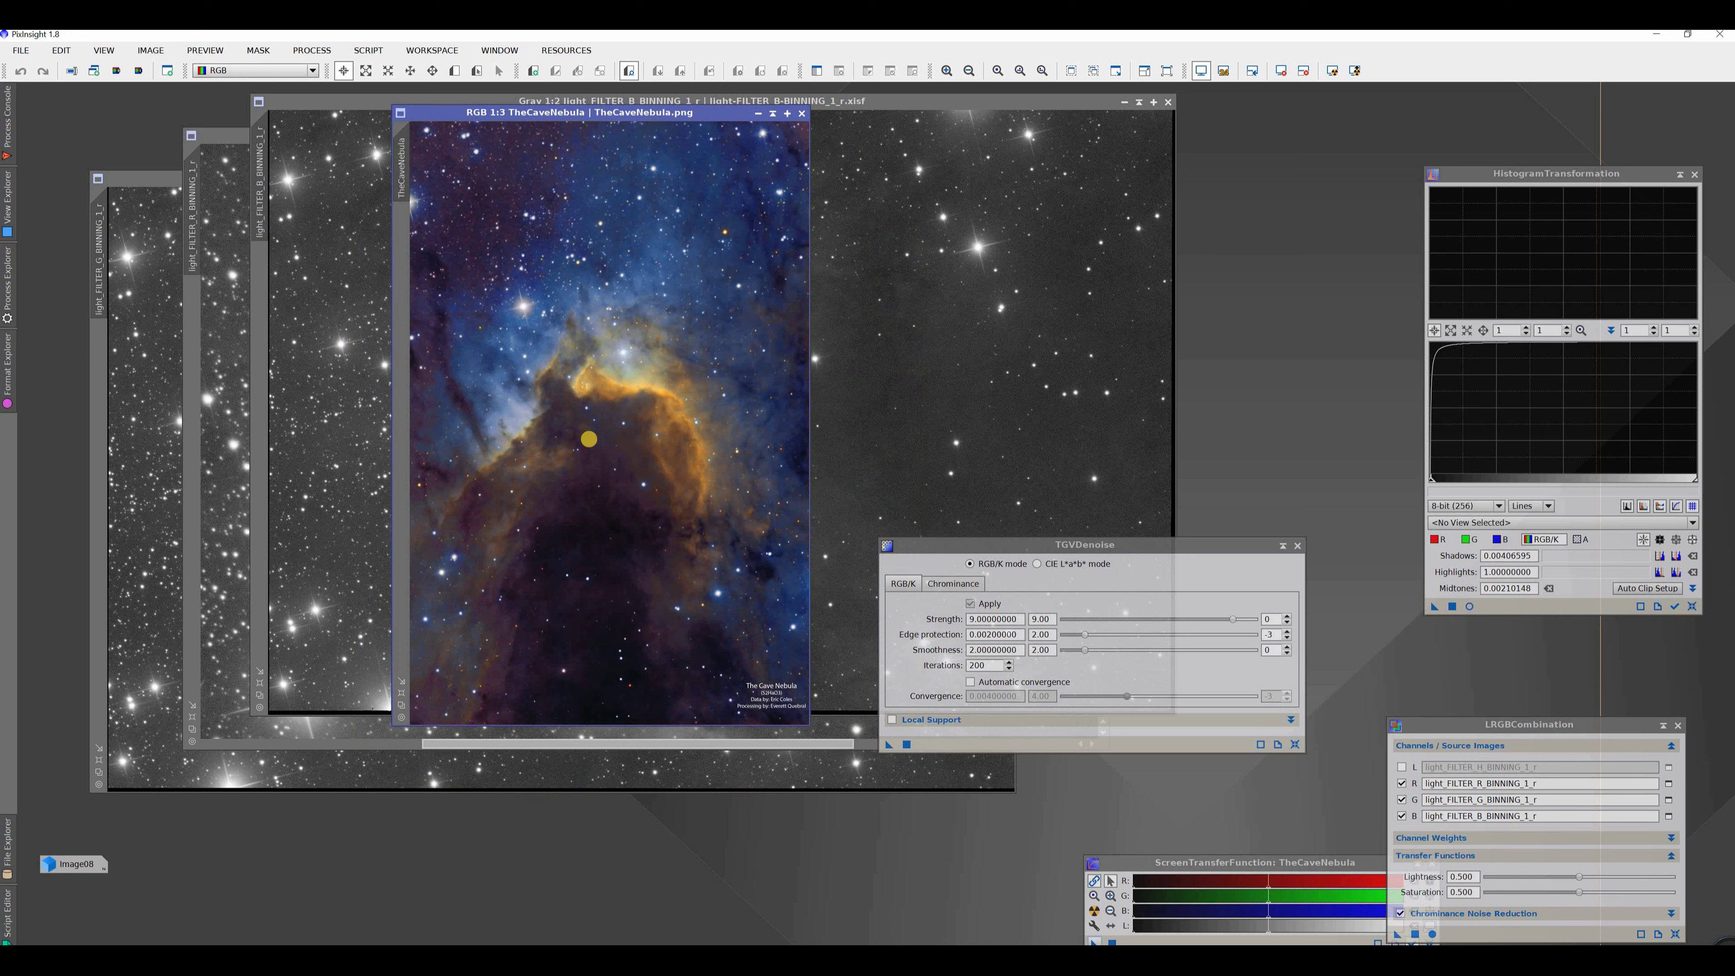
pyautogui.scroll(4, 634, 511)
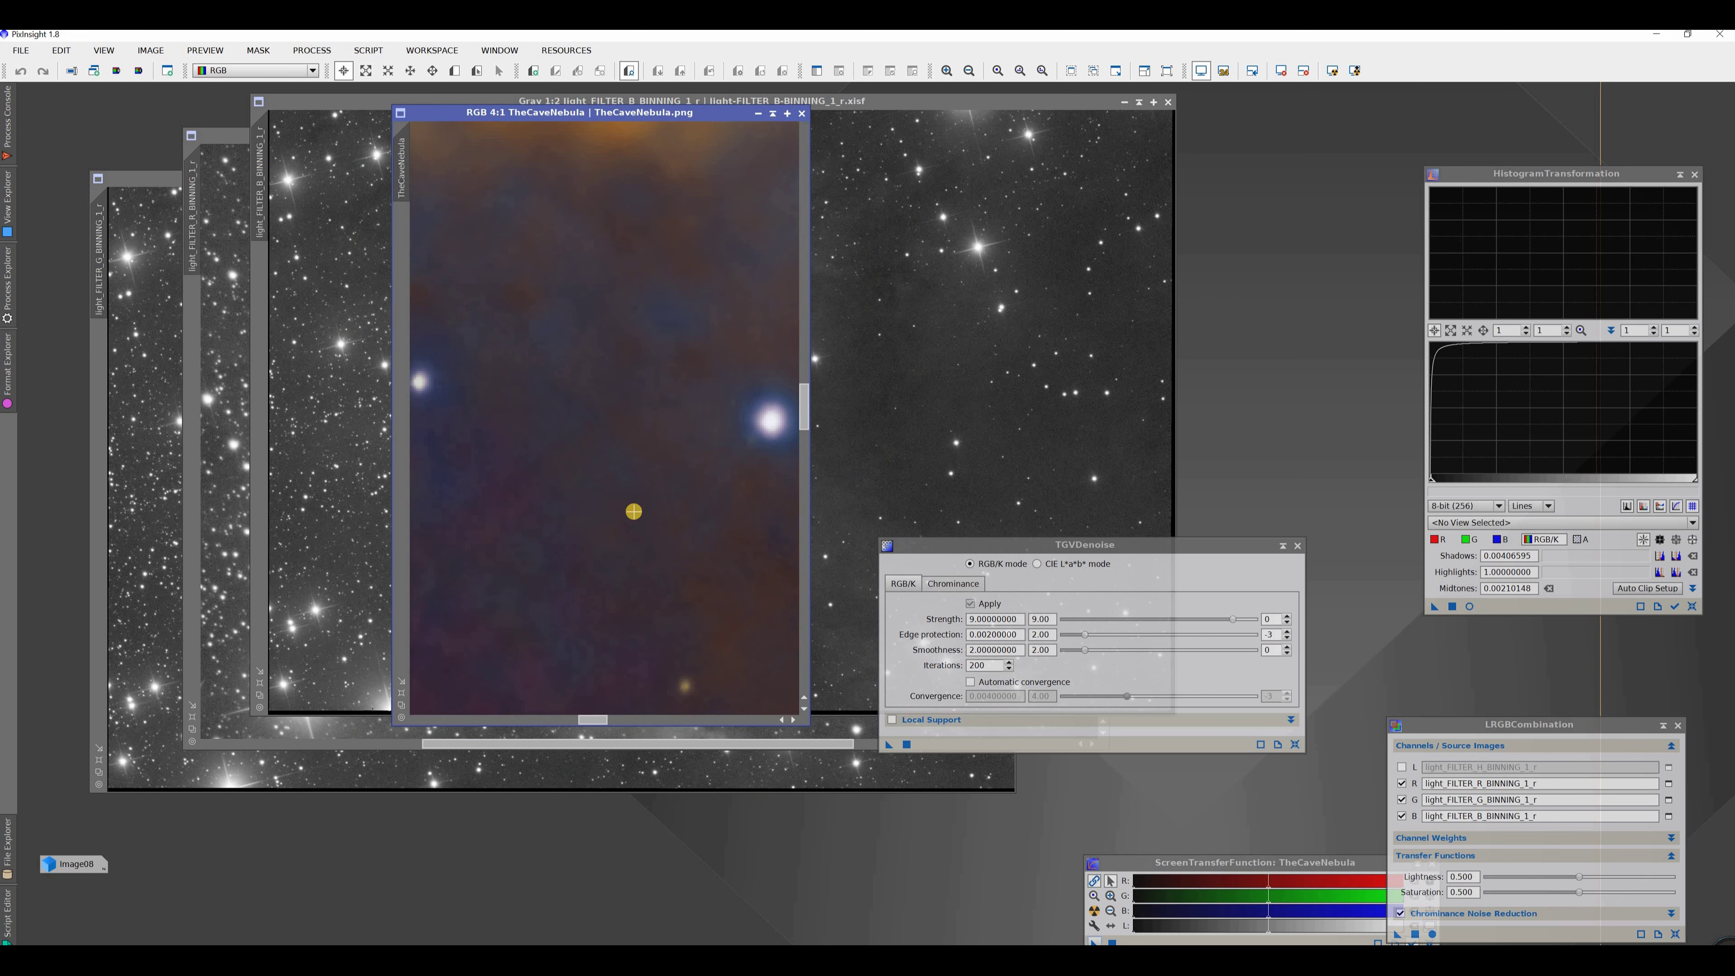
pyautogui.scroll(-2, 634, 511)
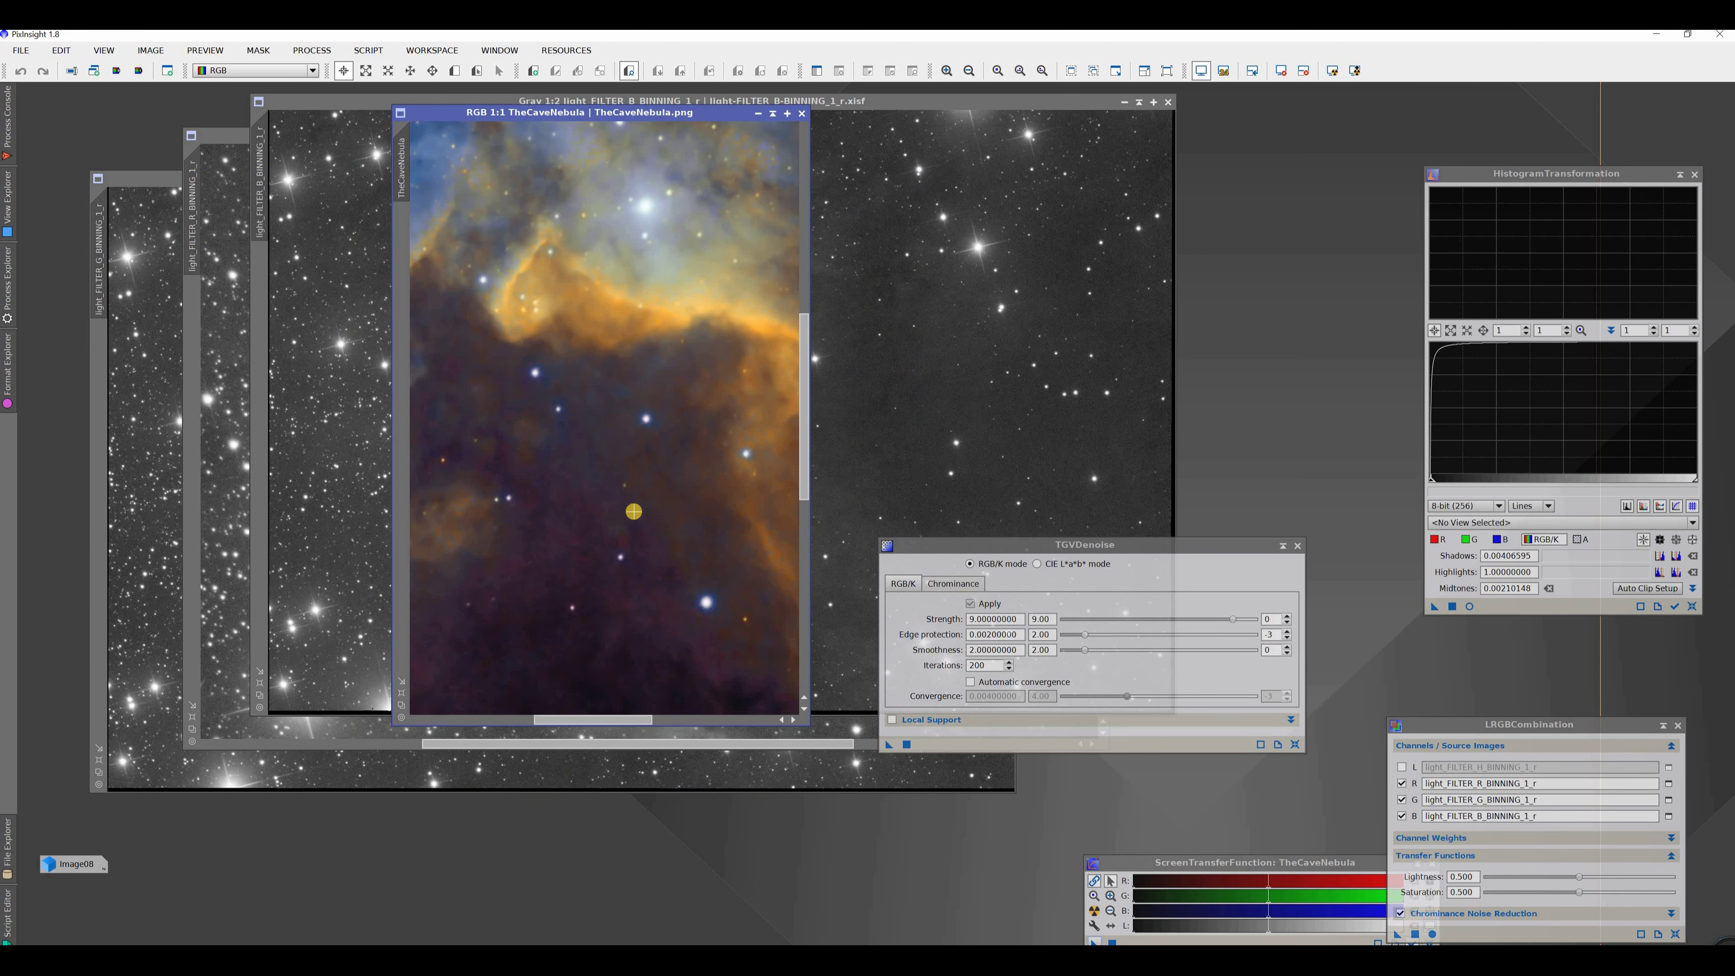
pyautogui.scroll(-2, 634, 511)
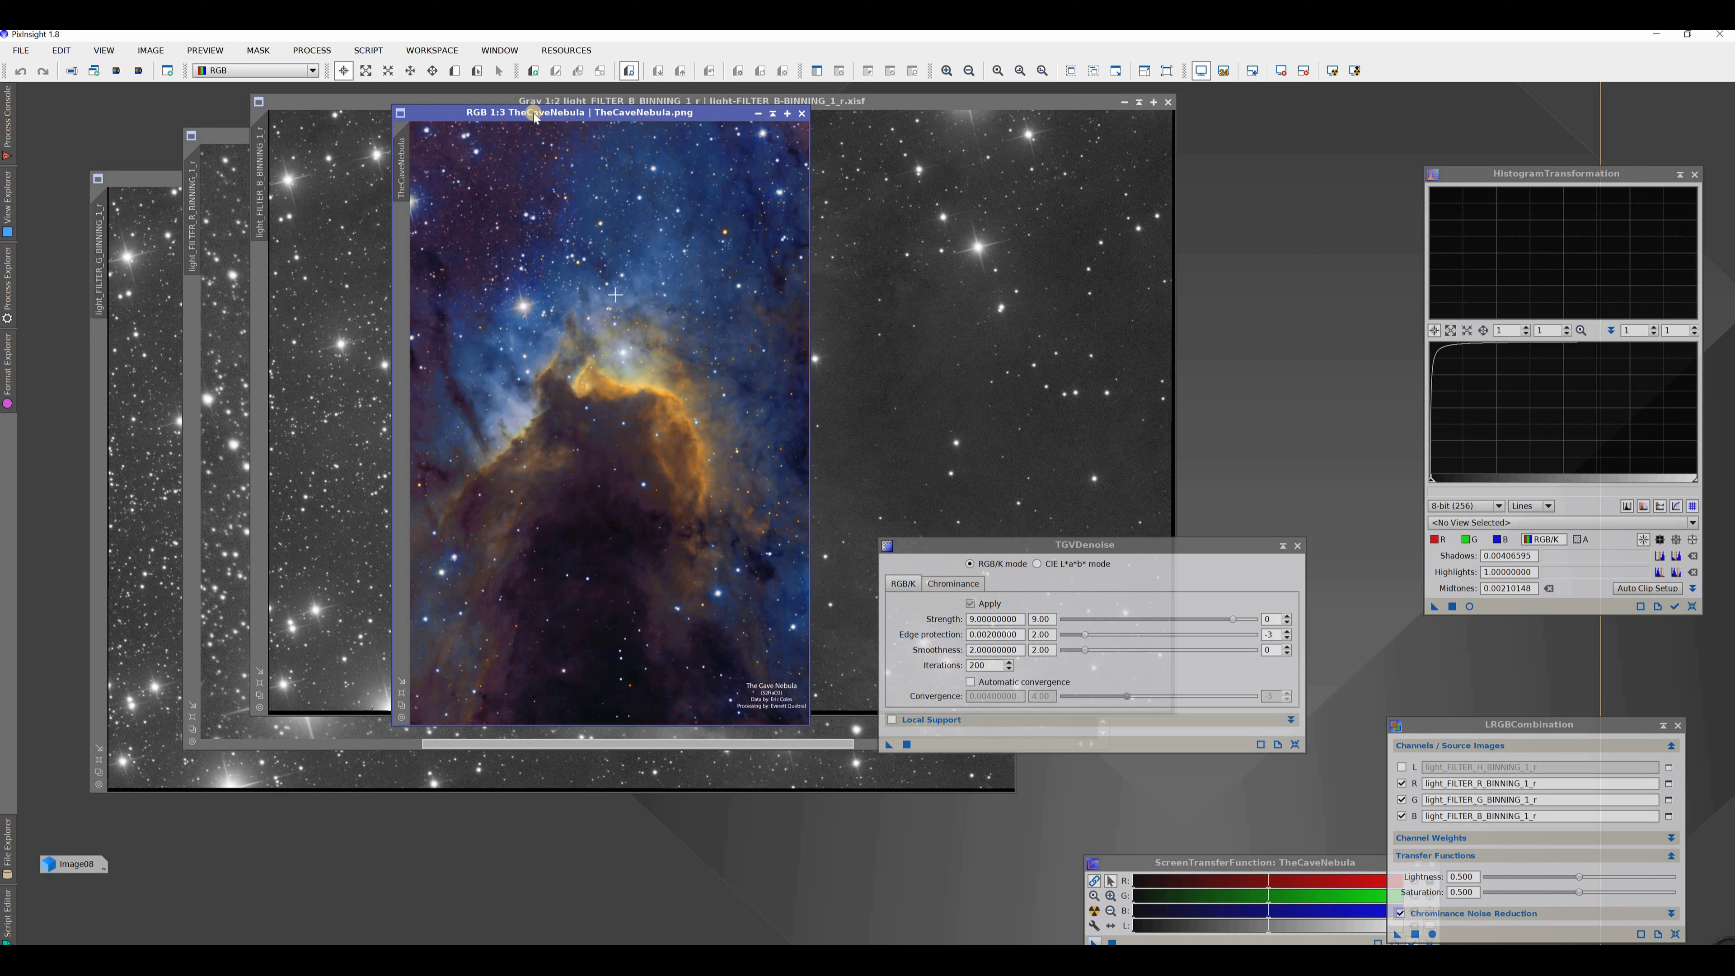
pyautogui.moveTo(1414, 144); pyautogui.dragTo(1453, 84)
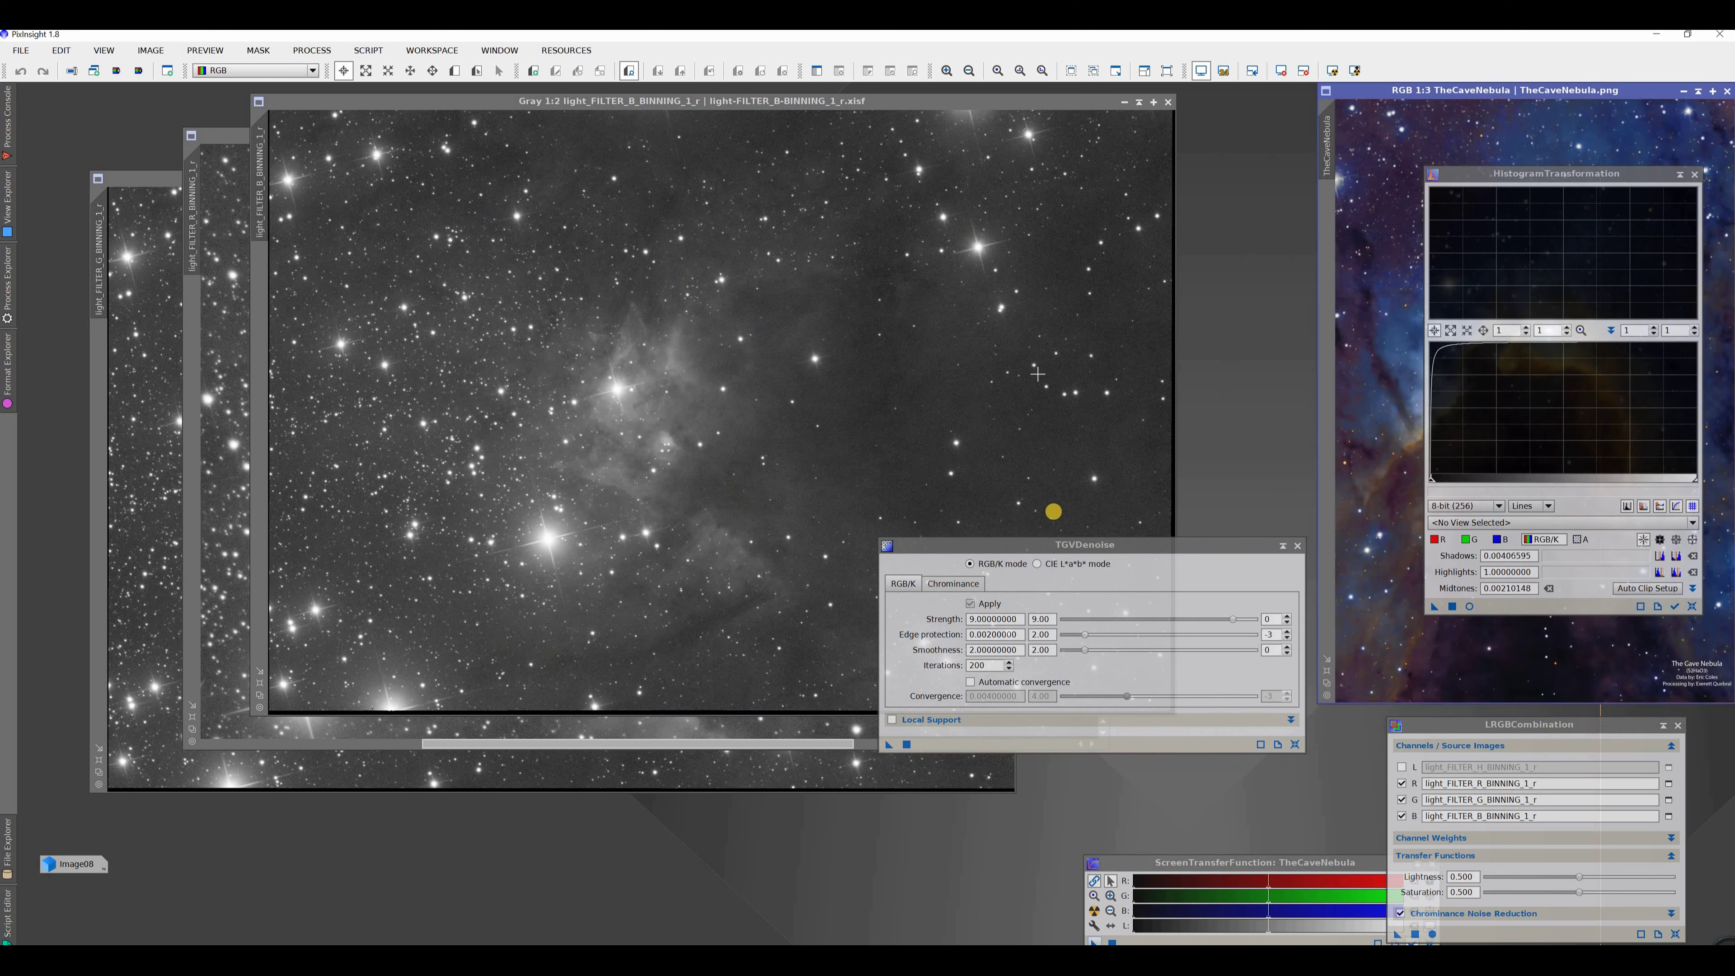
# Restore the minimized Image08 and move the TGVDenoise dialog clear of it
pyautogui.moveTo(1054, 545); pyautogui.dragTo(1045, 622)
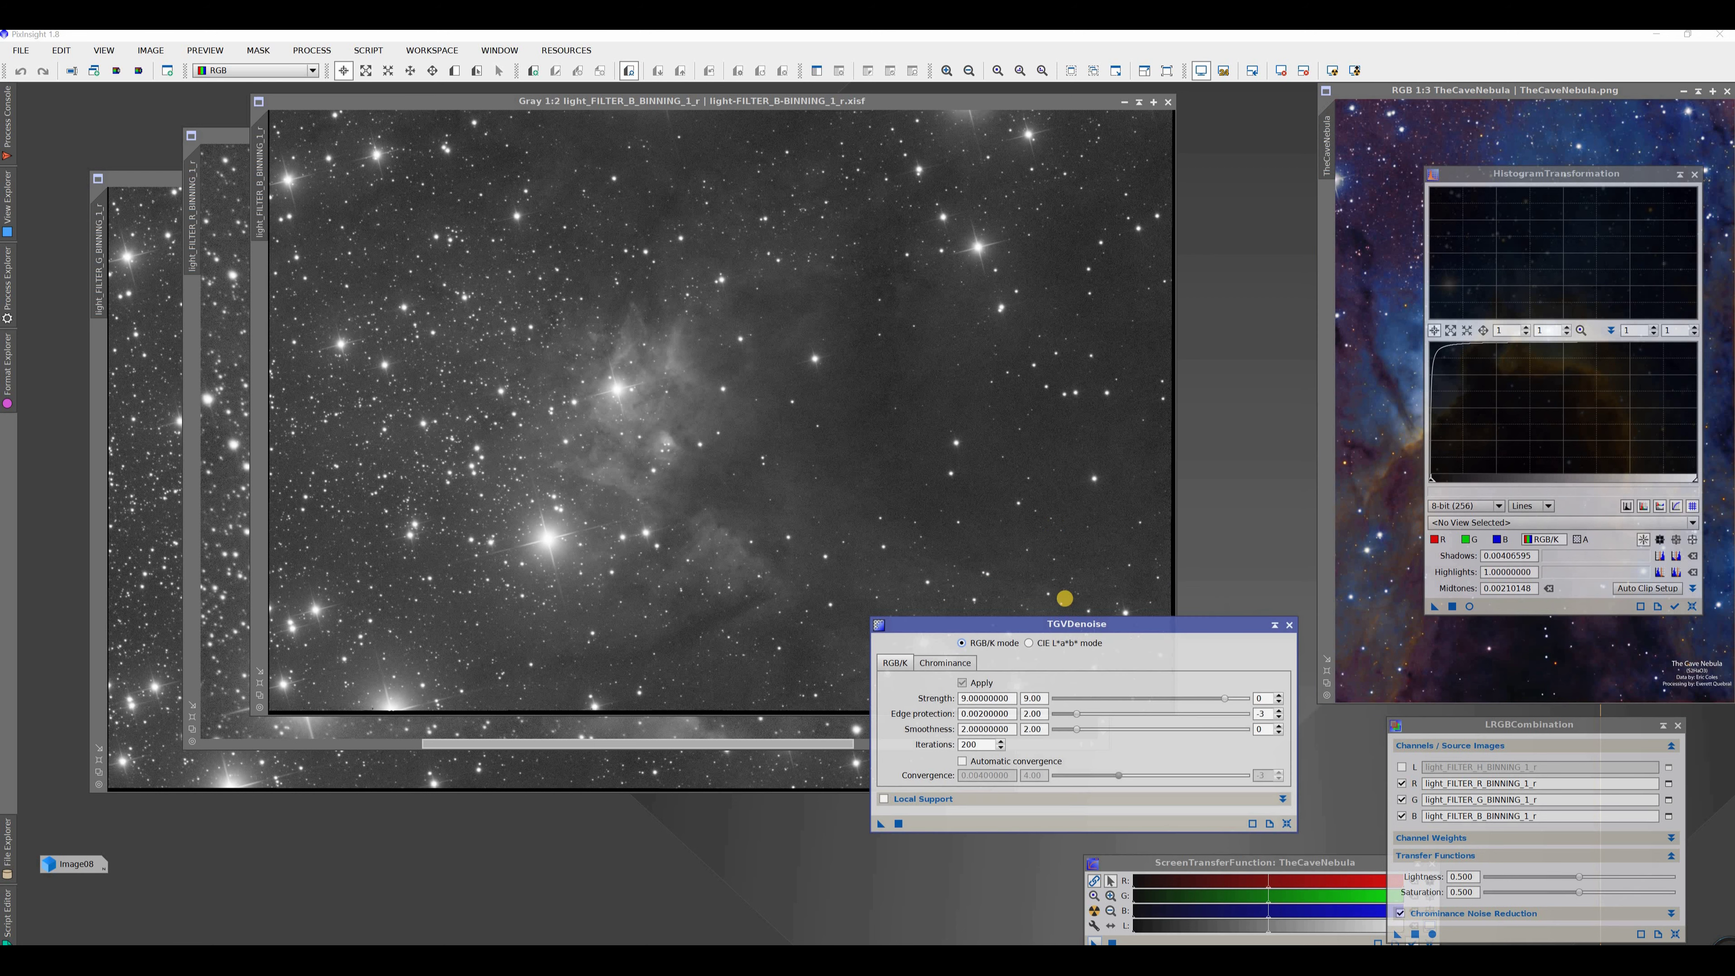
pyautogui.click(84, 866)
pyautogui.doubleClick(83, 864)
pyautogui.moveTo(1017, 626); pyautogui.dragTo(1105, 633)
pyautogui.click(578, 890)
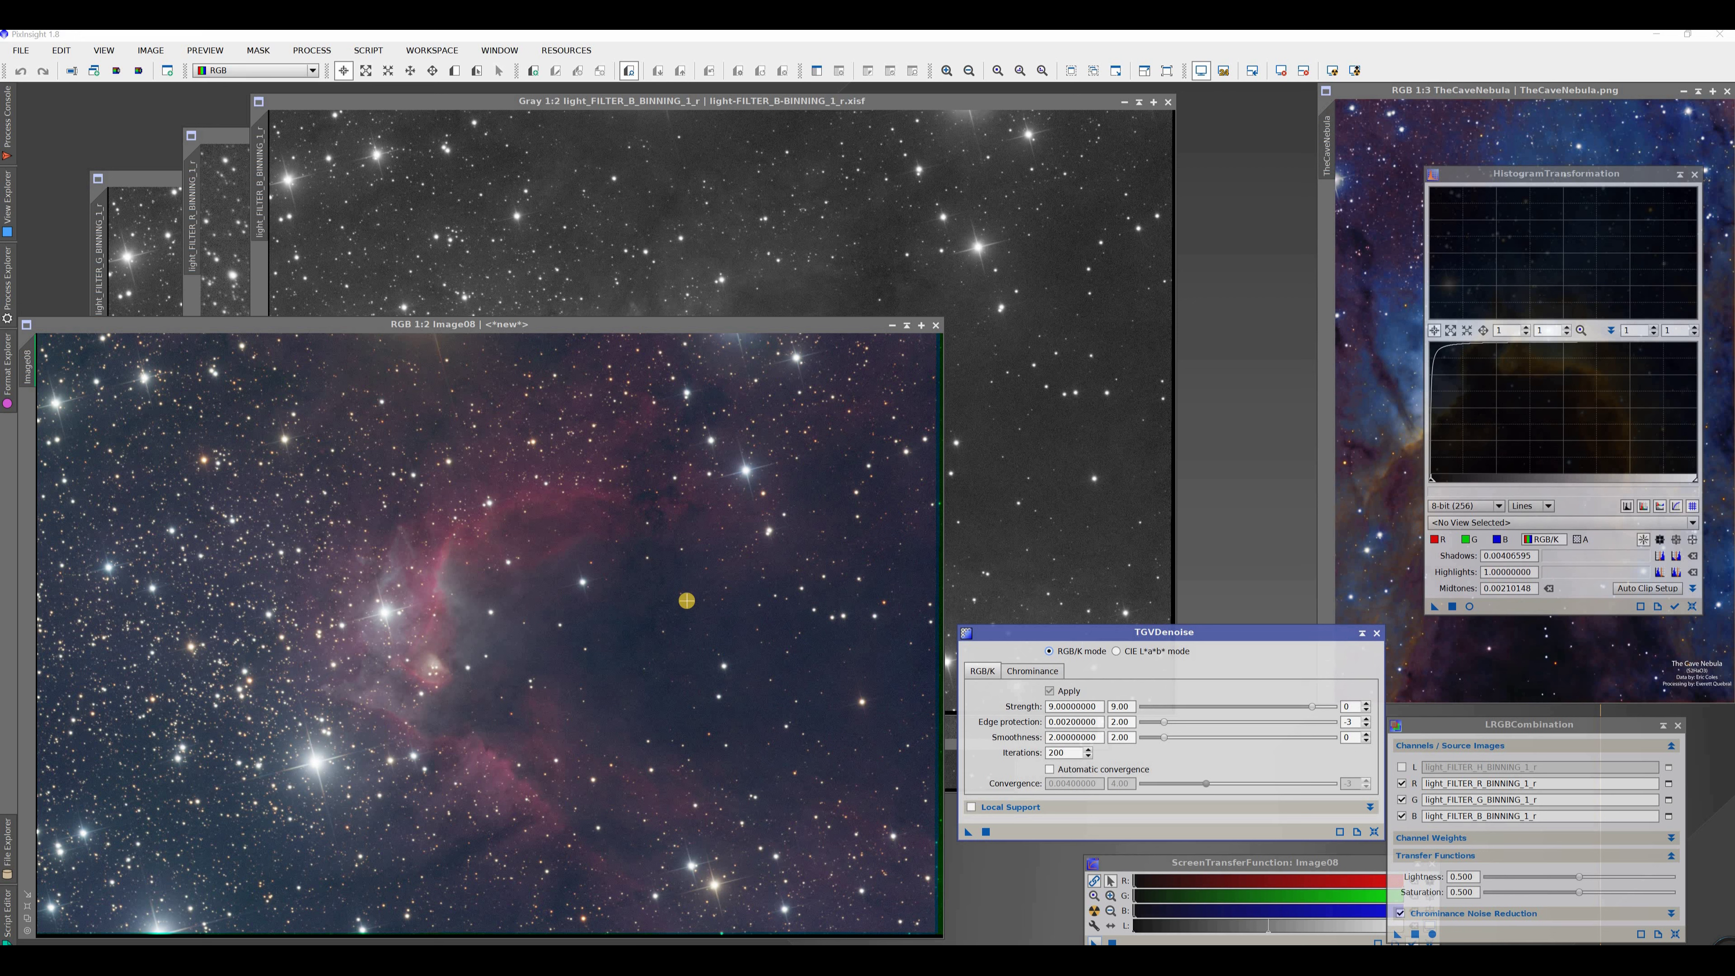
# Examine the noise in the sky background of Image08, and view the individual red, green and blue filter images
pyautogui.scroll(5, 635, 637)
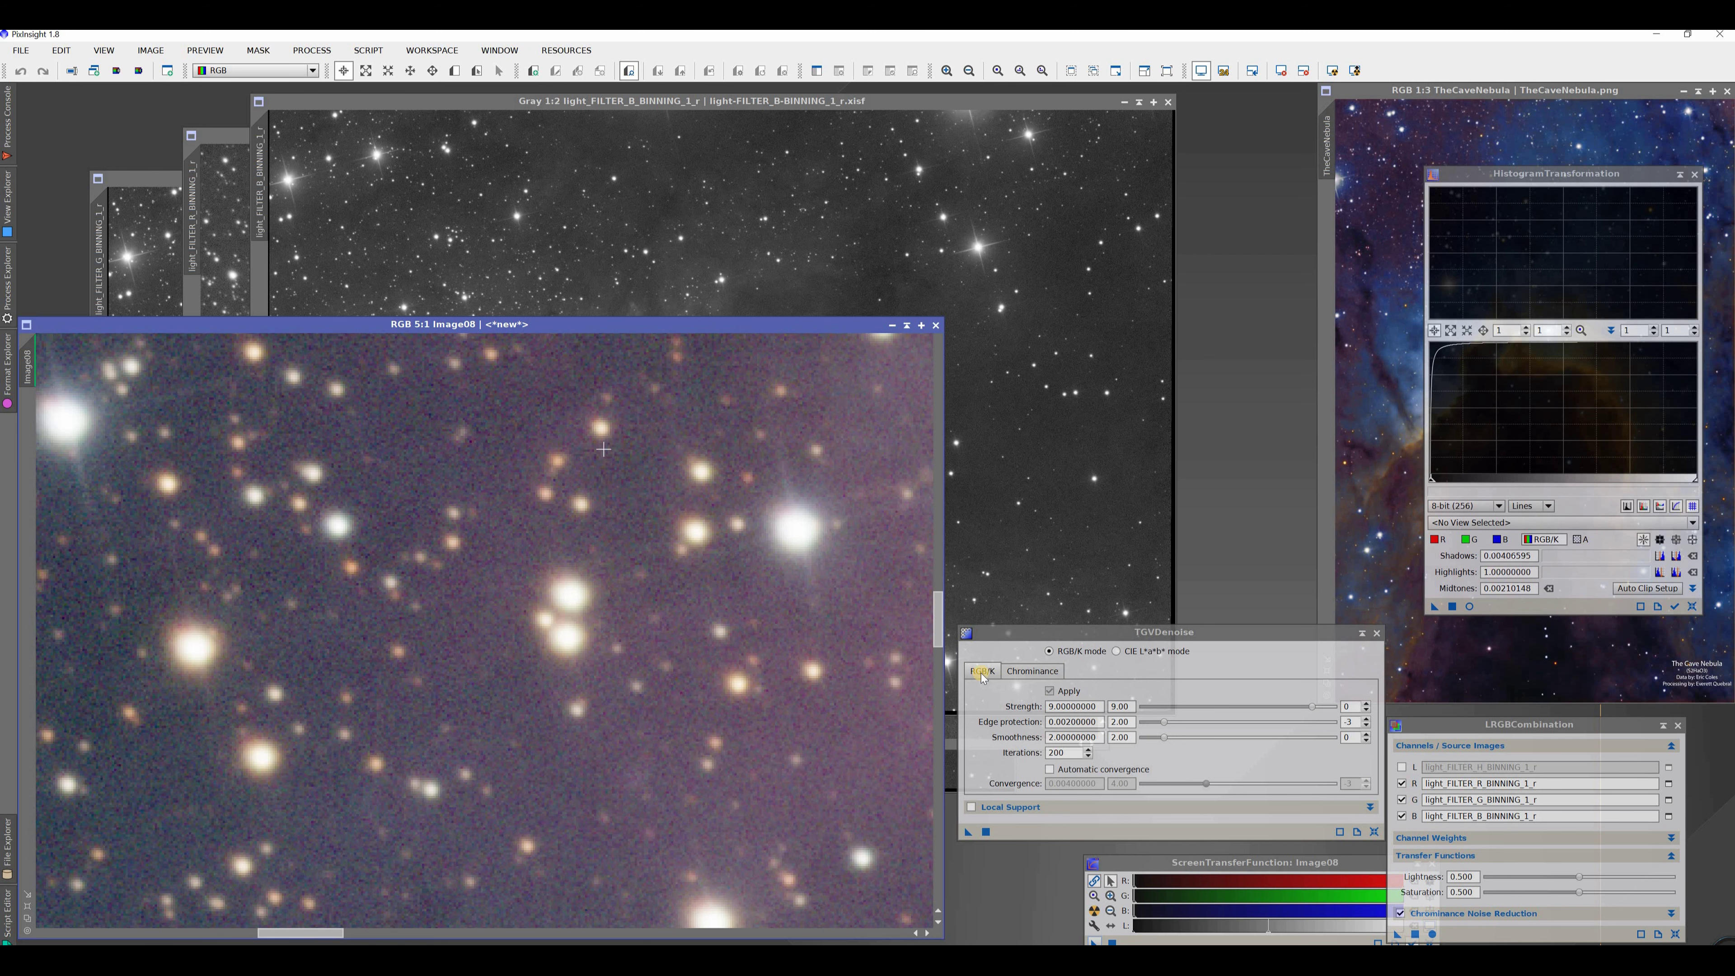
pyautogui.moveTo(937, 617); pyautogui.dragTo(938, 557)
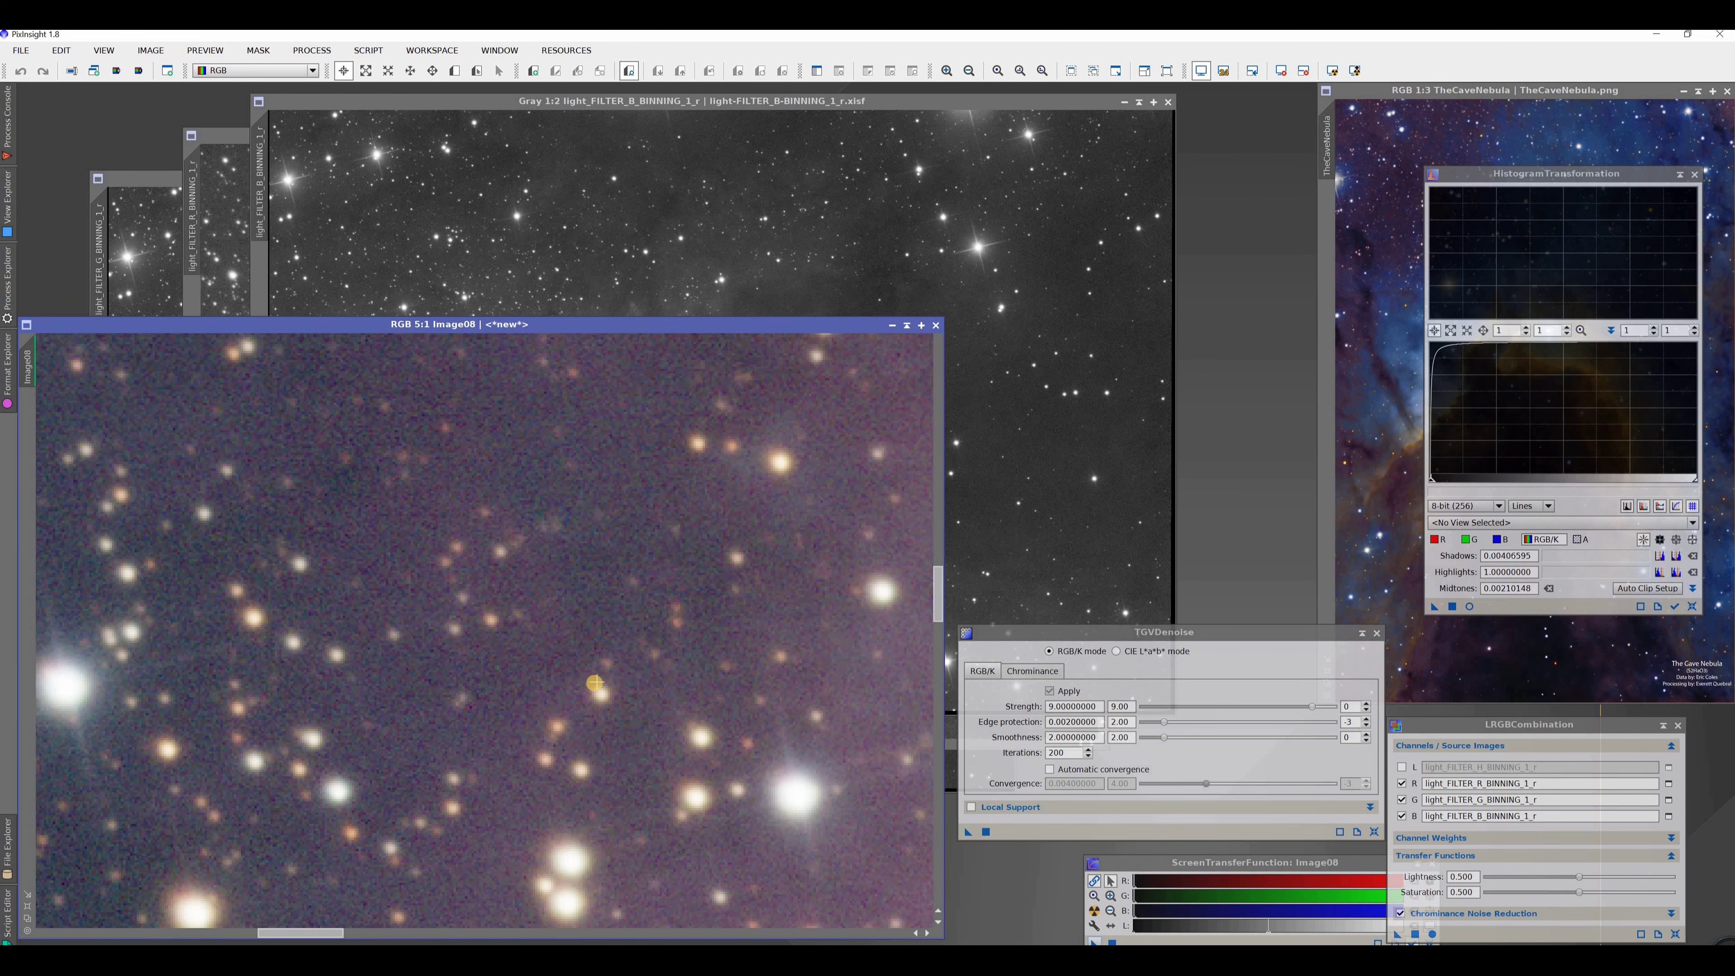
pyautogui.scroll(-5, 594, 682)
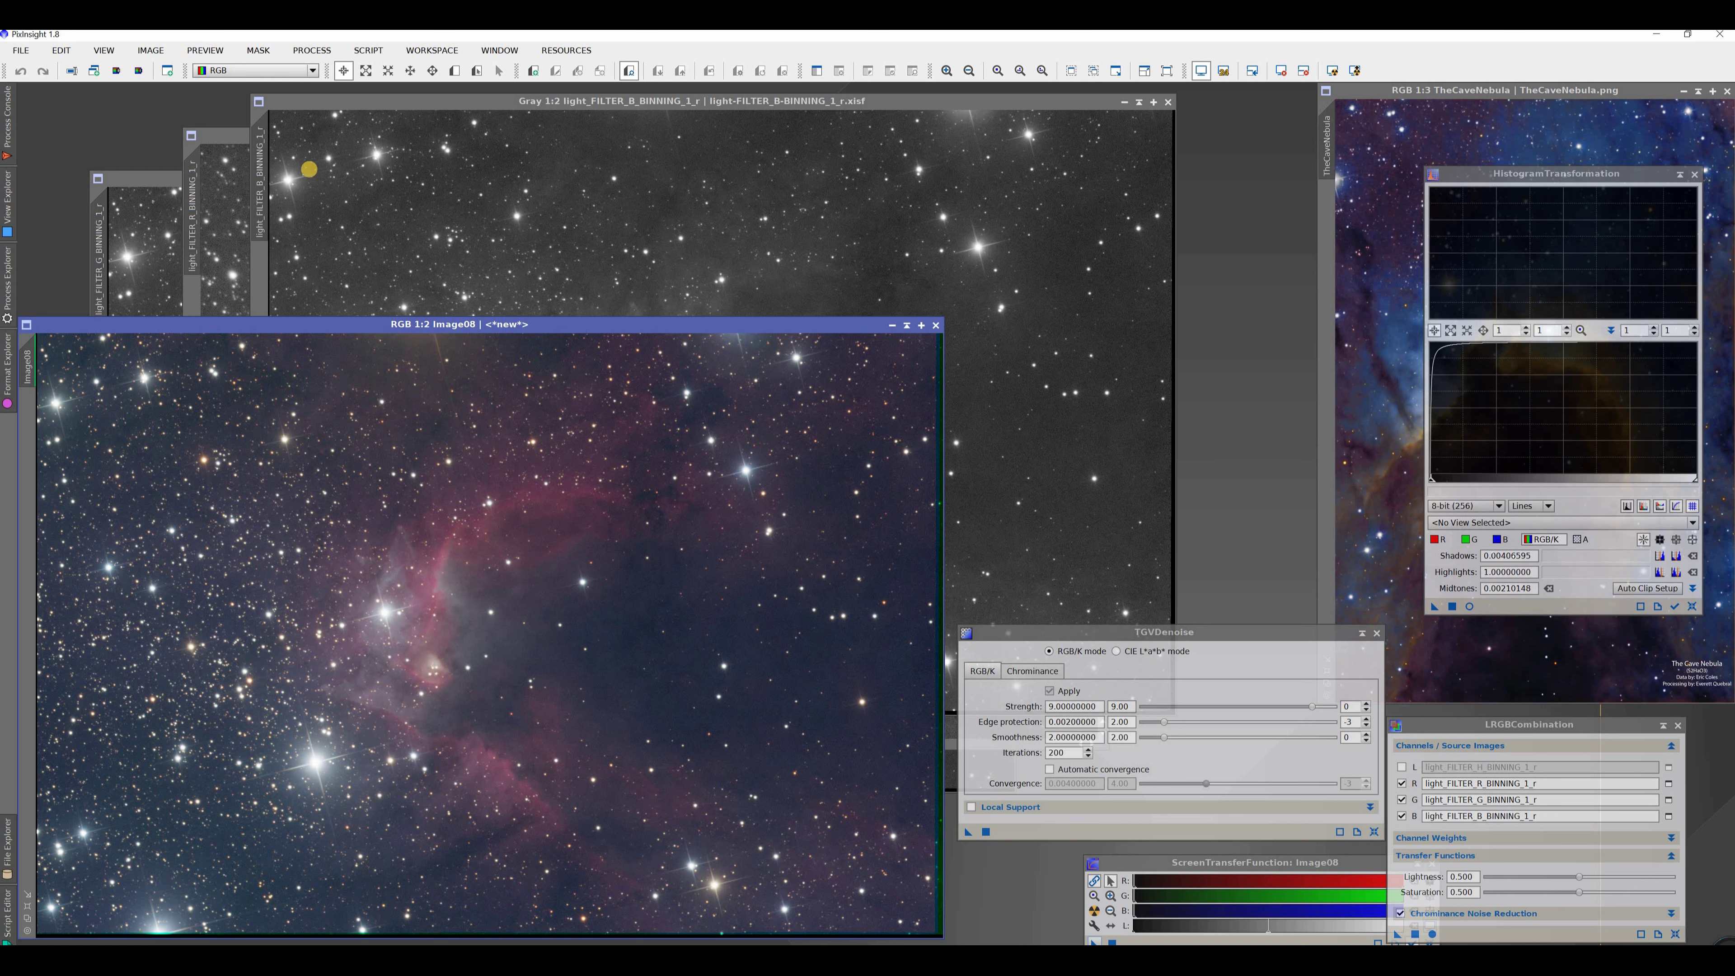
pyautogui.hotkey('ctrl', 'Tab')
pyautogui.hotkey('ctrl', 'Tab')
pyautogui.hotkey('ctrl', 'Tab')
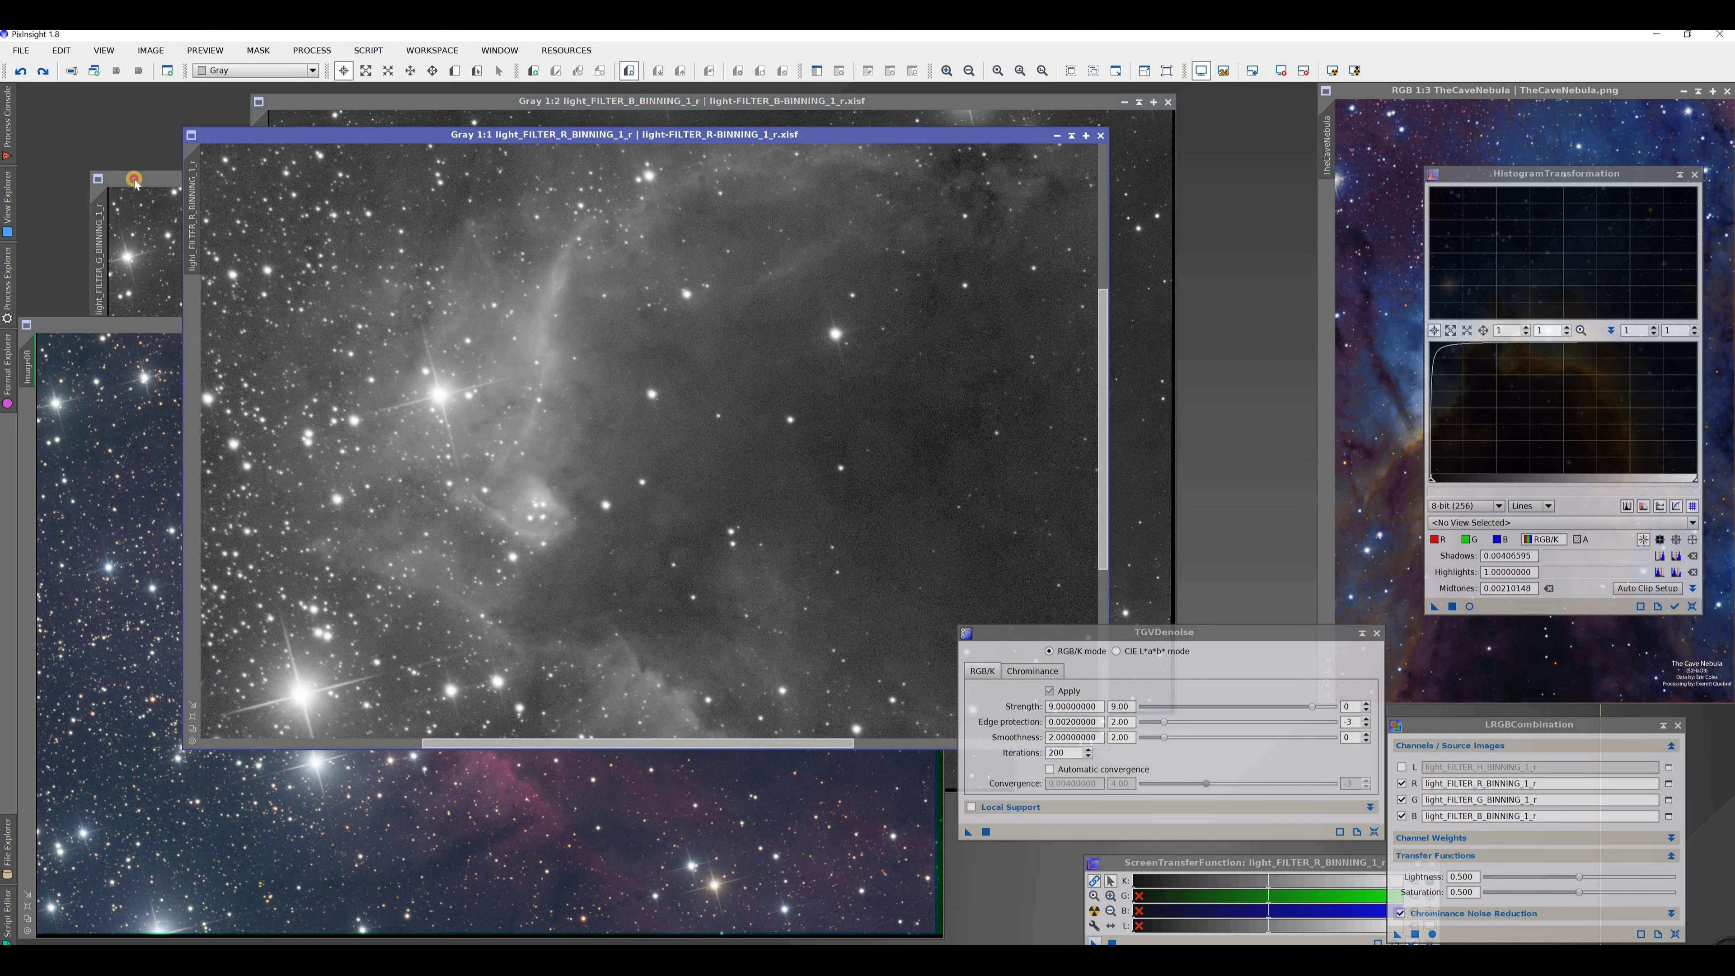
pyautogui.hotkey('ctrl', 'Tab')
pyautogui.hotkey('ctrl', 'Tab')
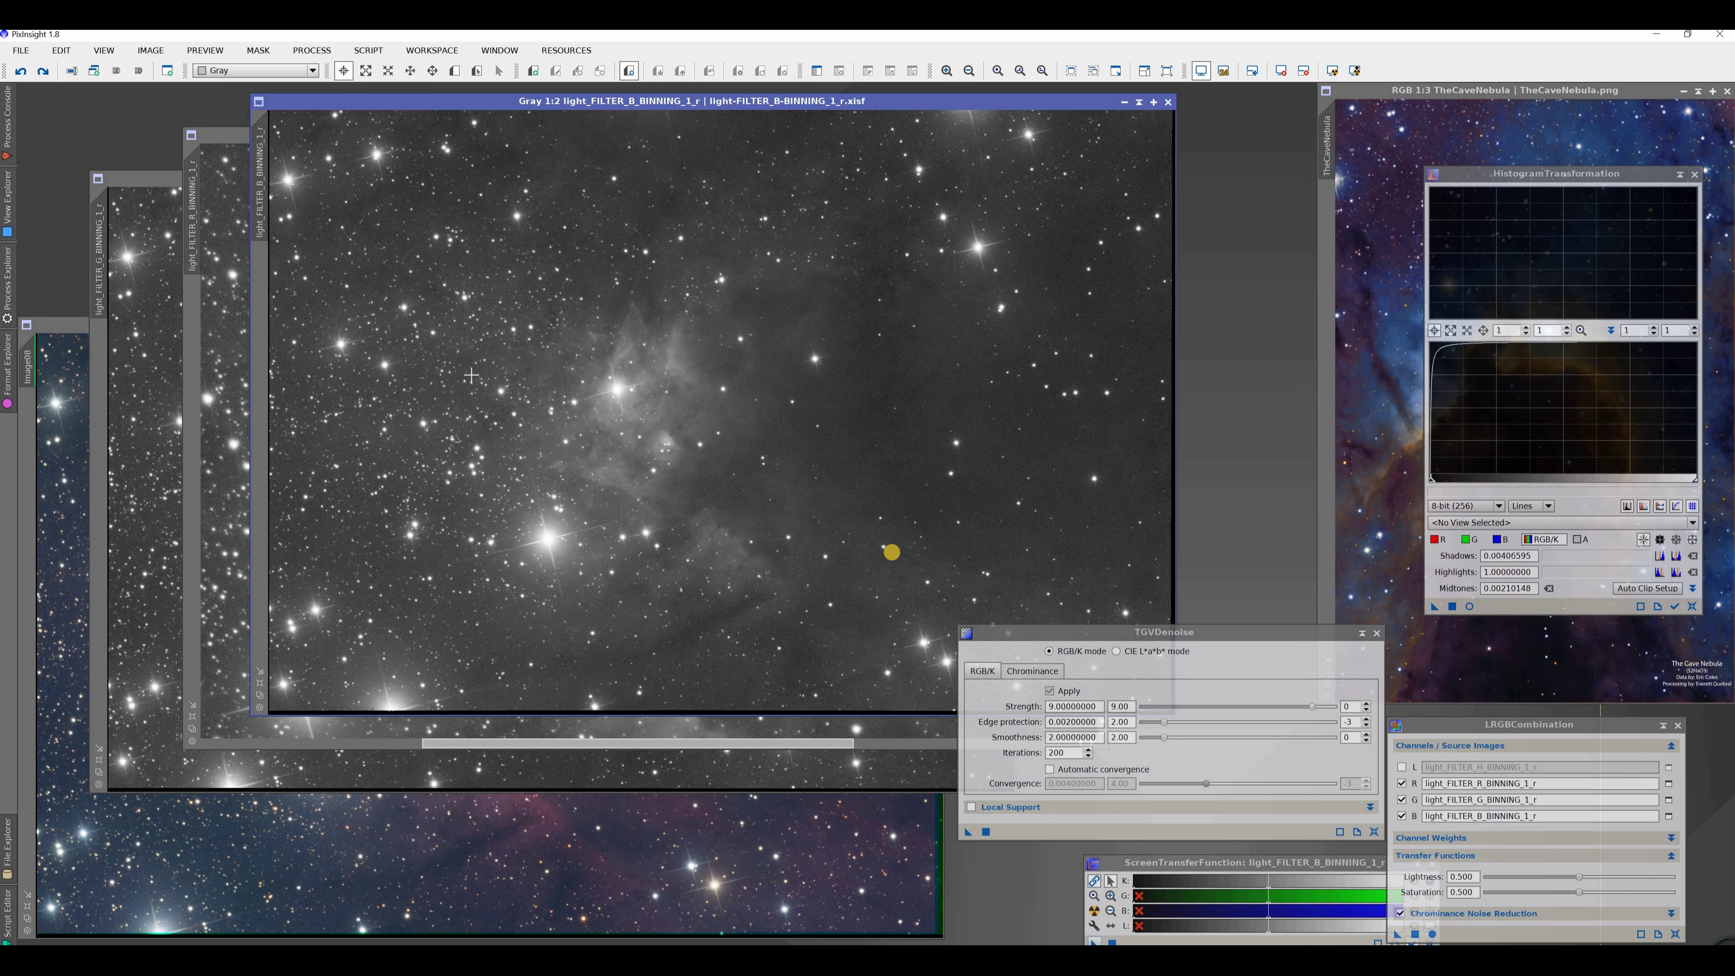
# Apply an STF AutoStretch to the linear blue filter image, and redo then undo its histogram stretch
pyautogui.click(1200, 865)
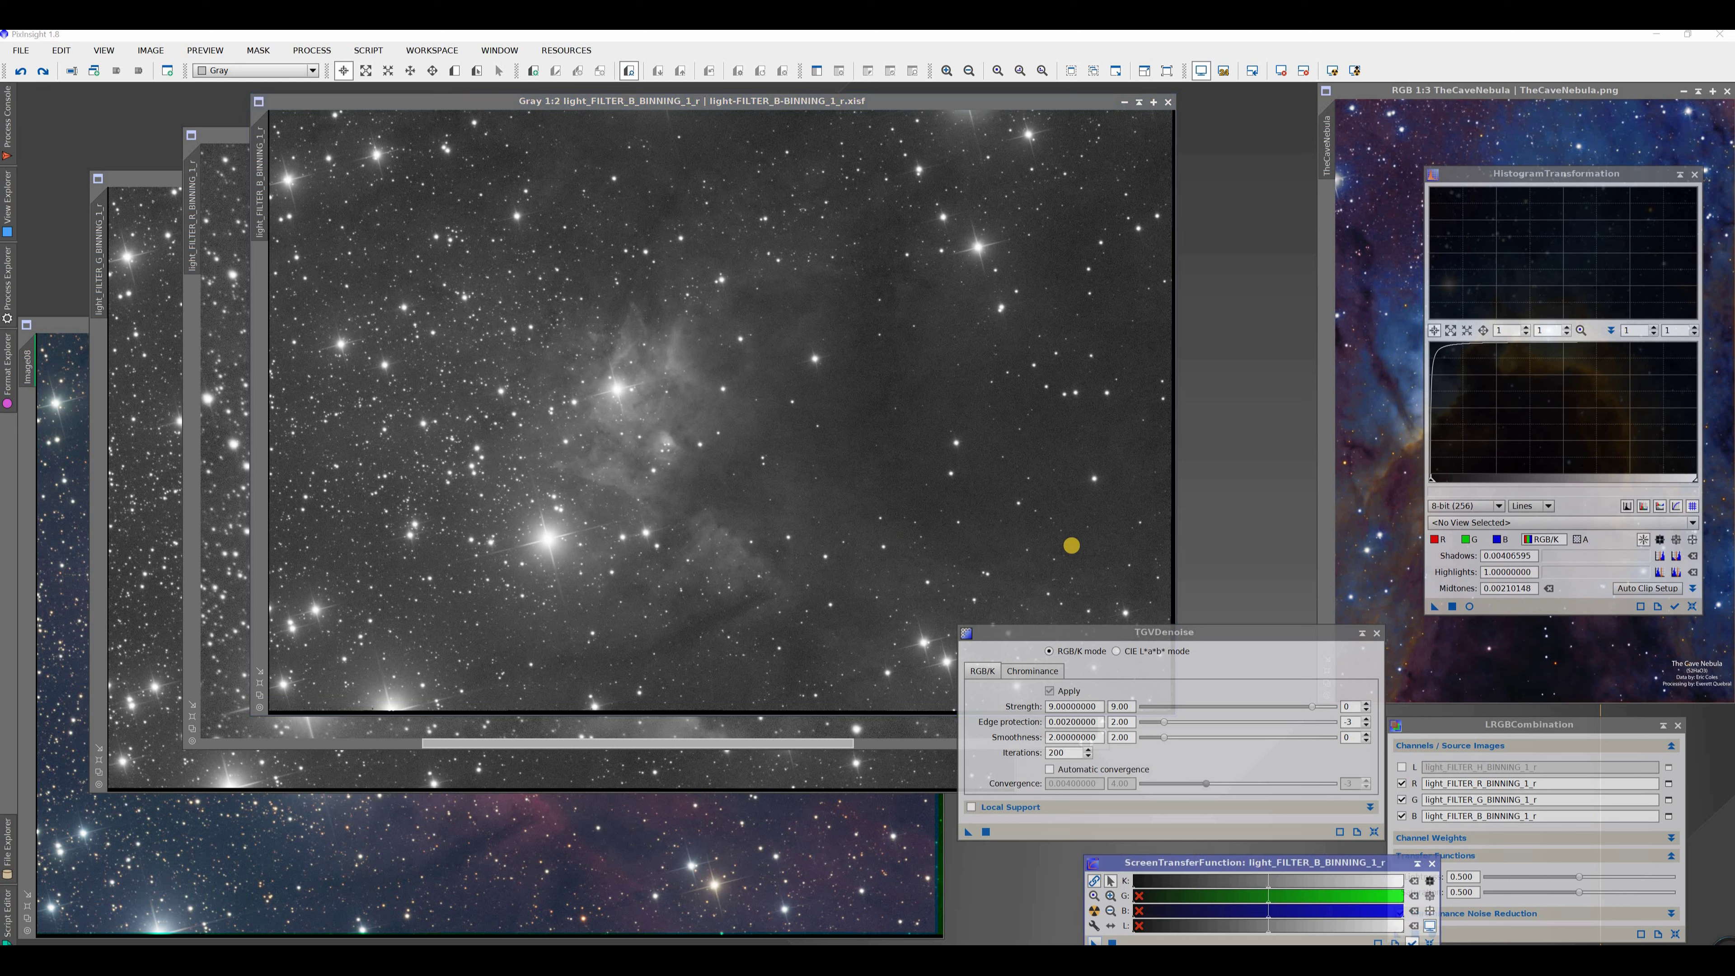
pyautogui.click(1334, 71)
pyautogui.click(1334, 71)
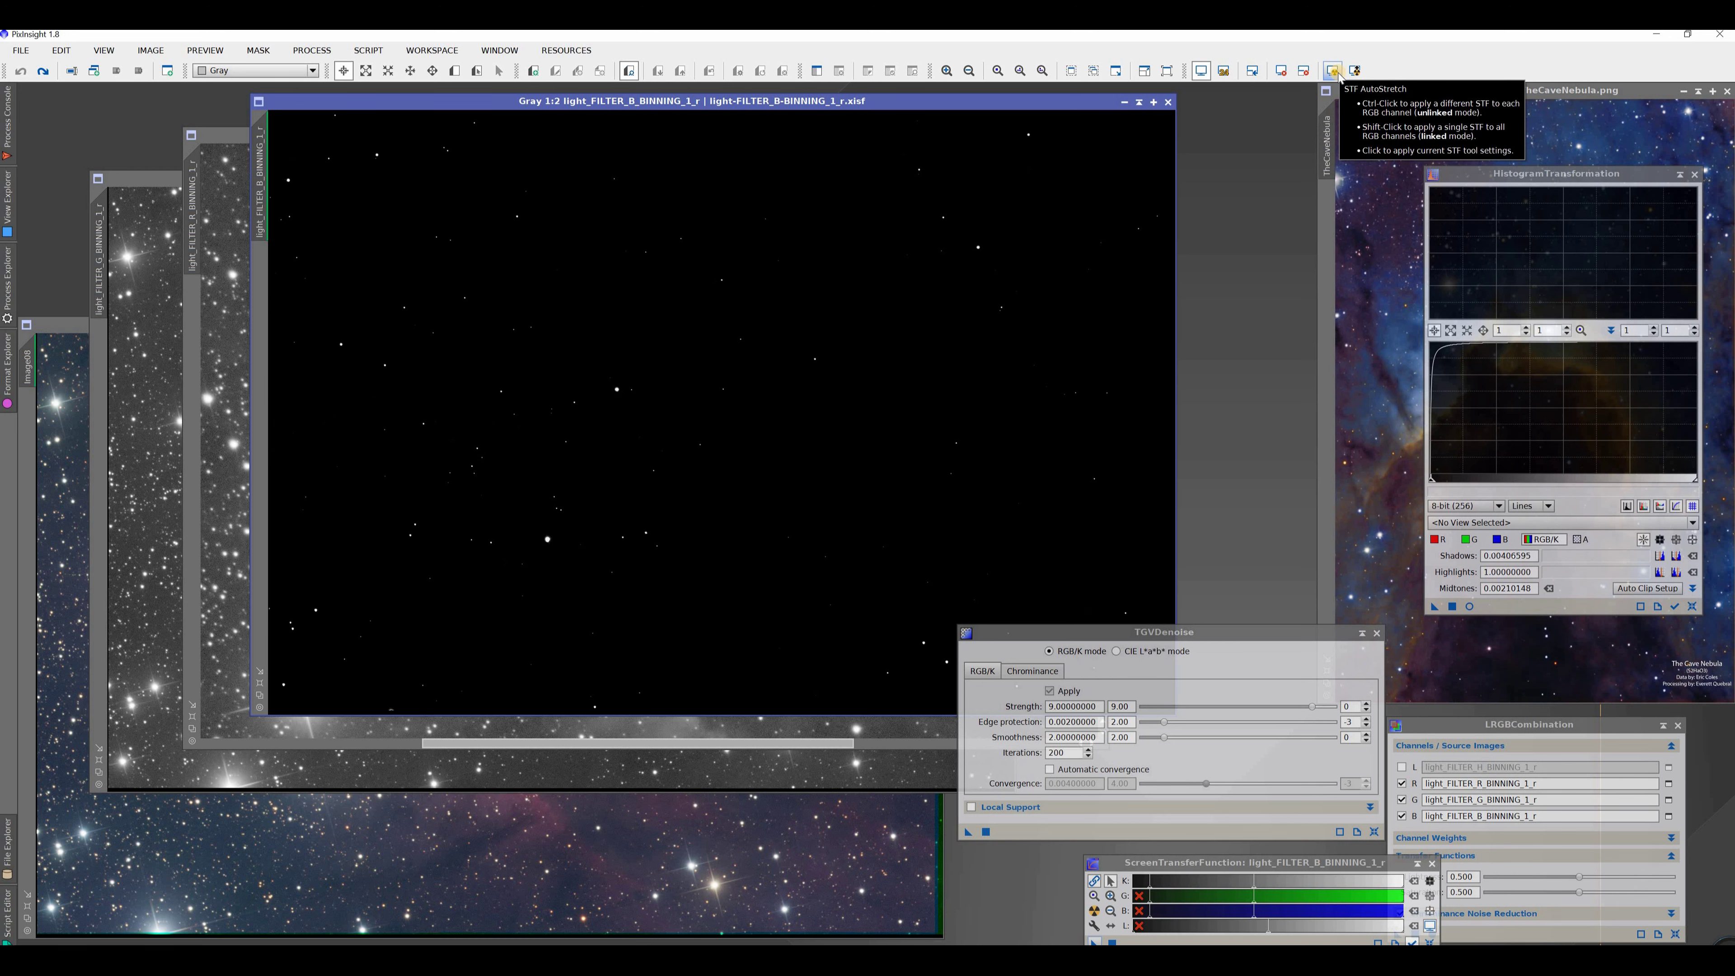
pyautogui.click(1334, 71)
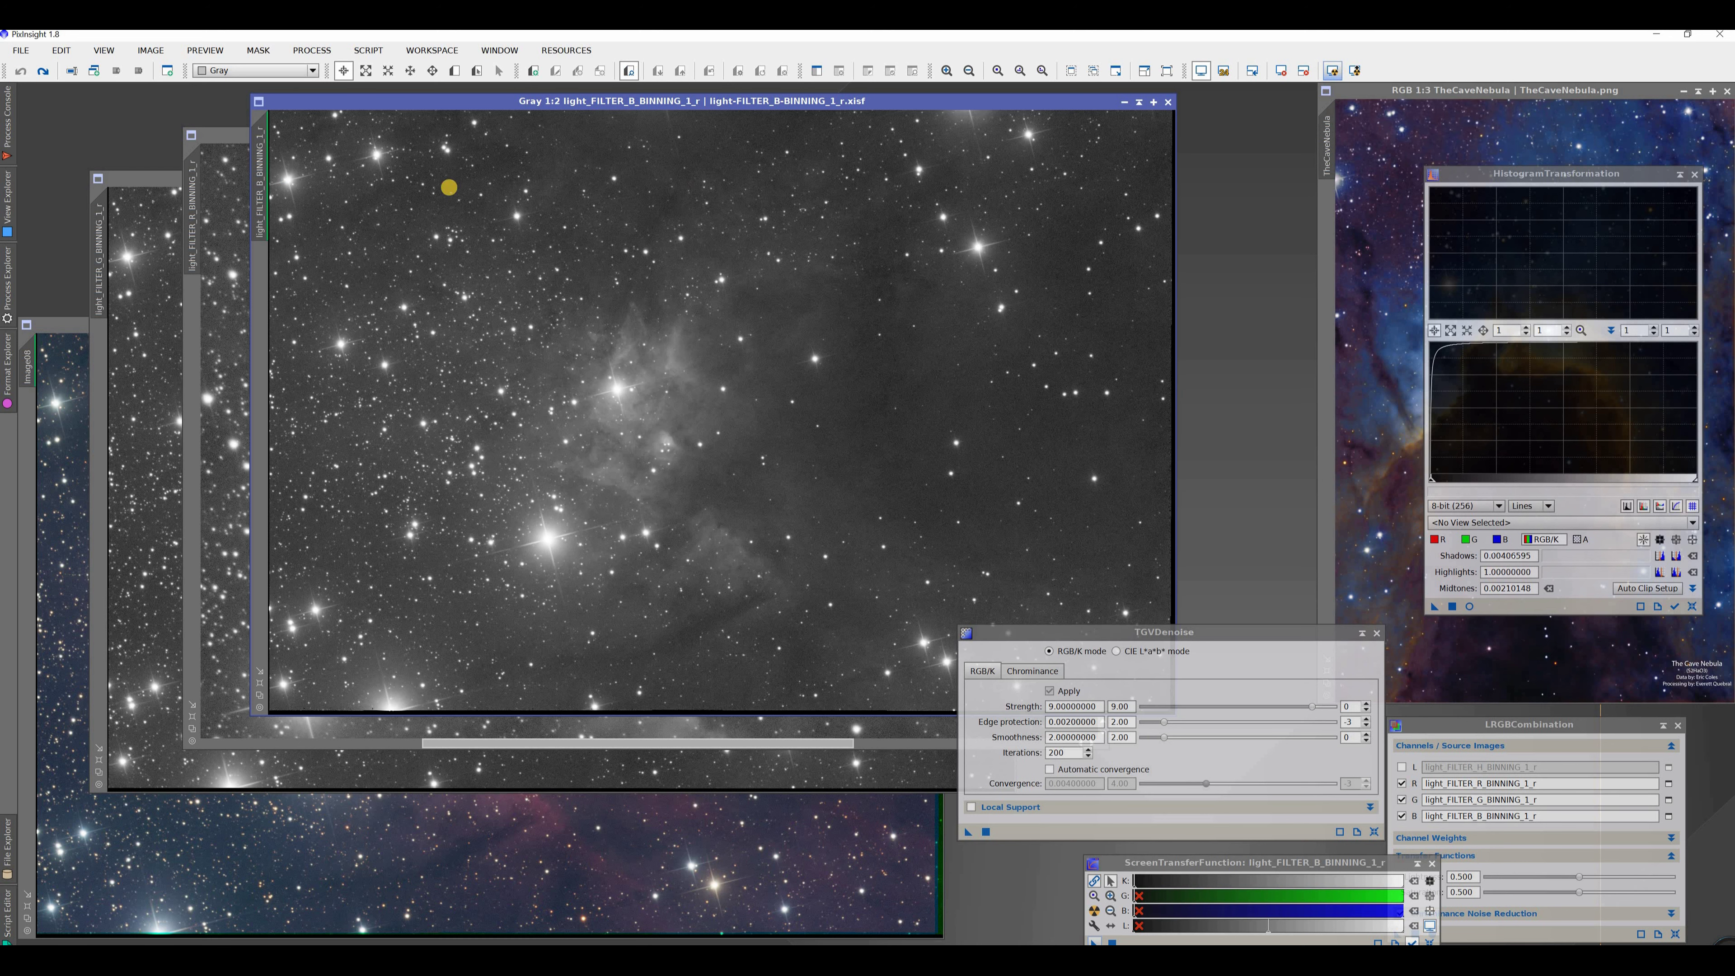
pyautogui.click(45, 72)
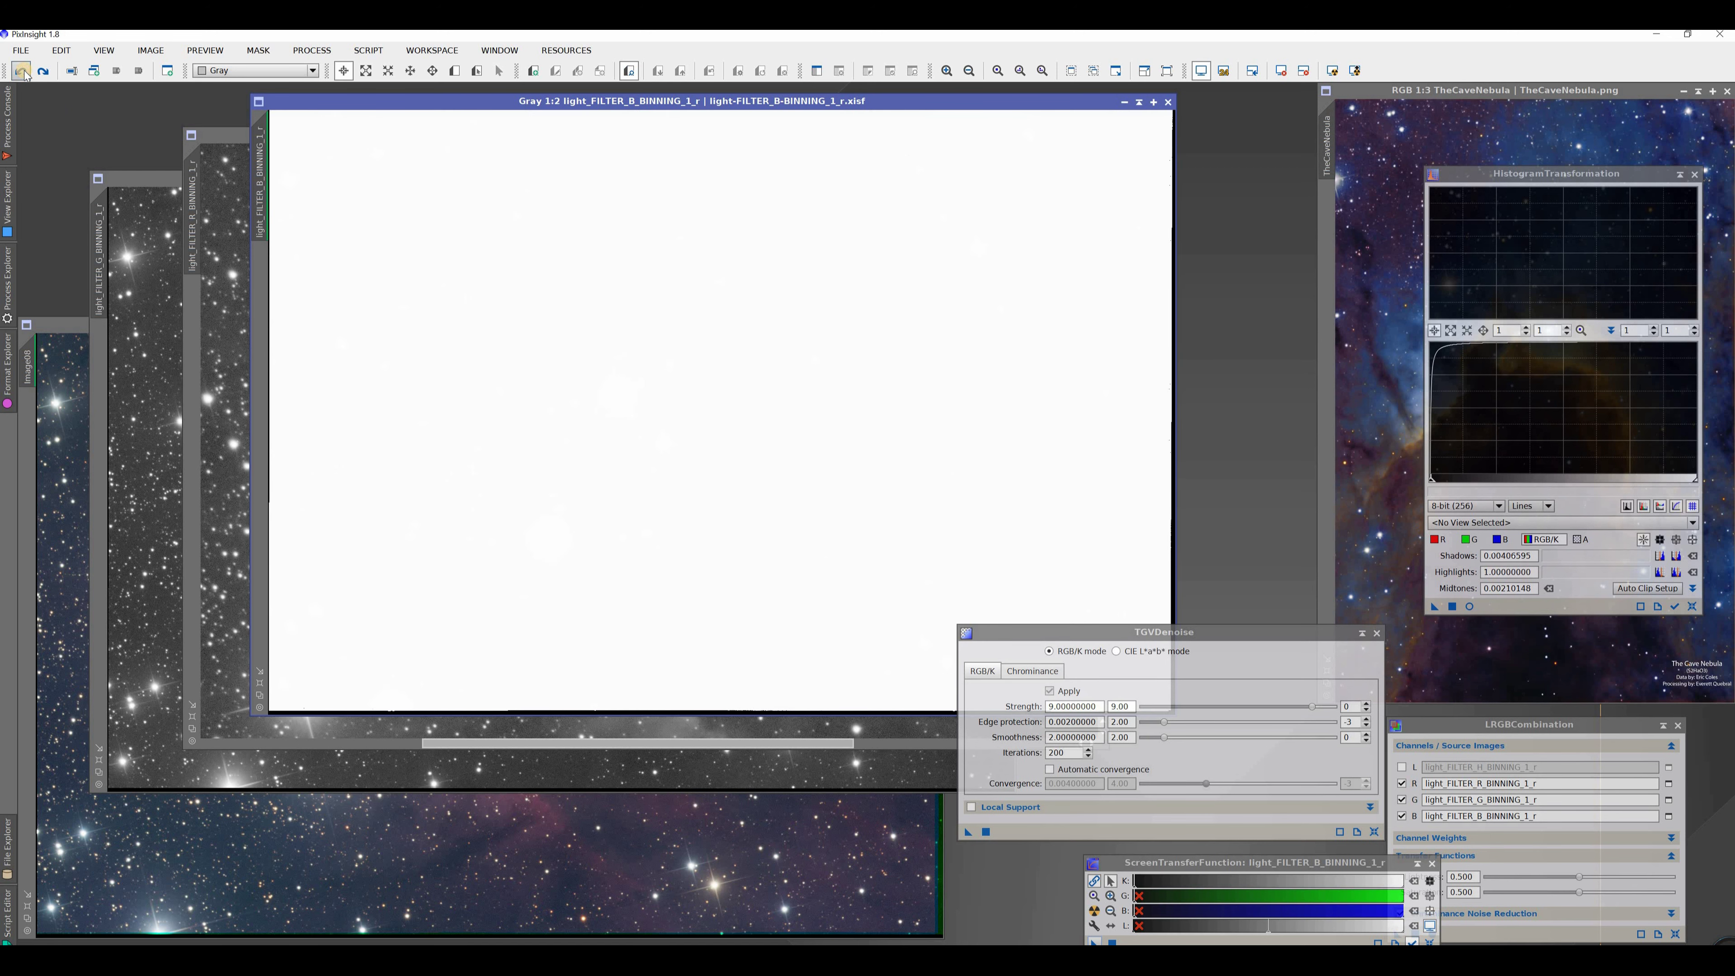
pyautogui.click(24, 72)
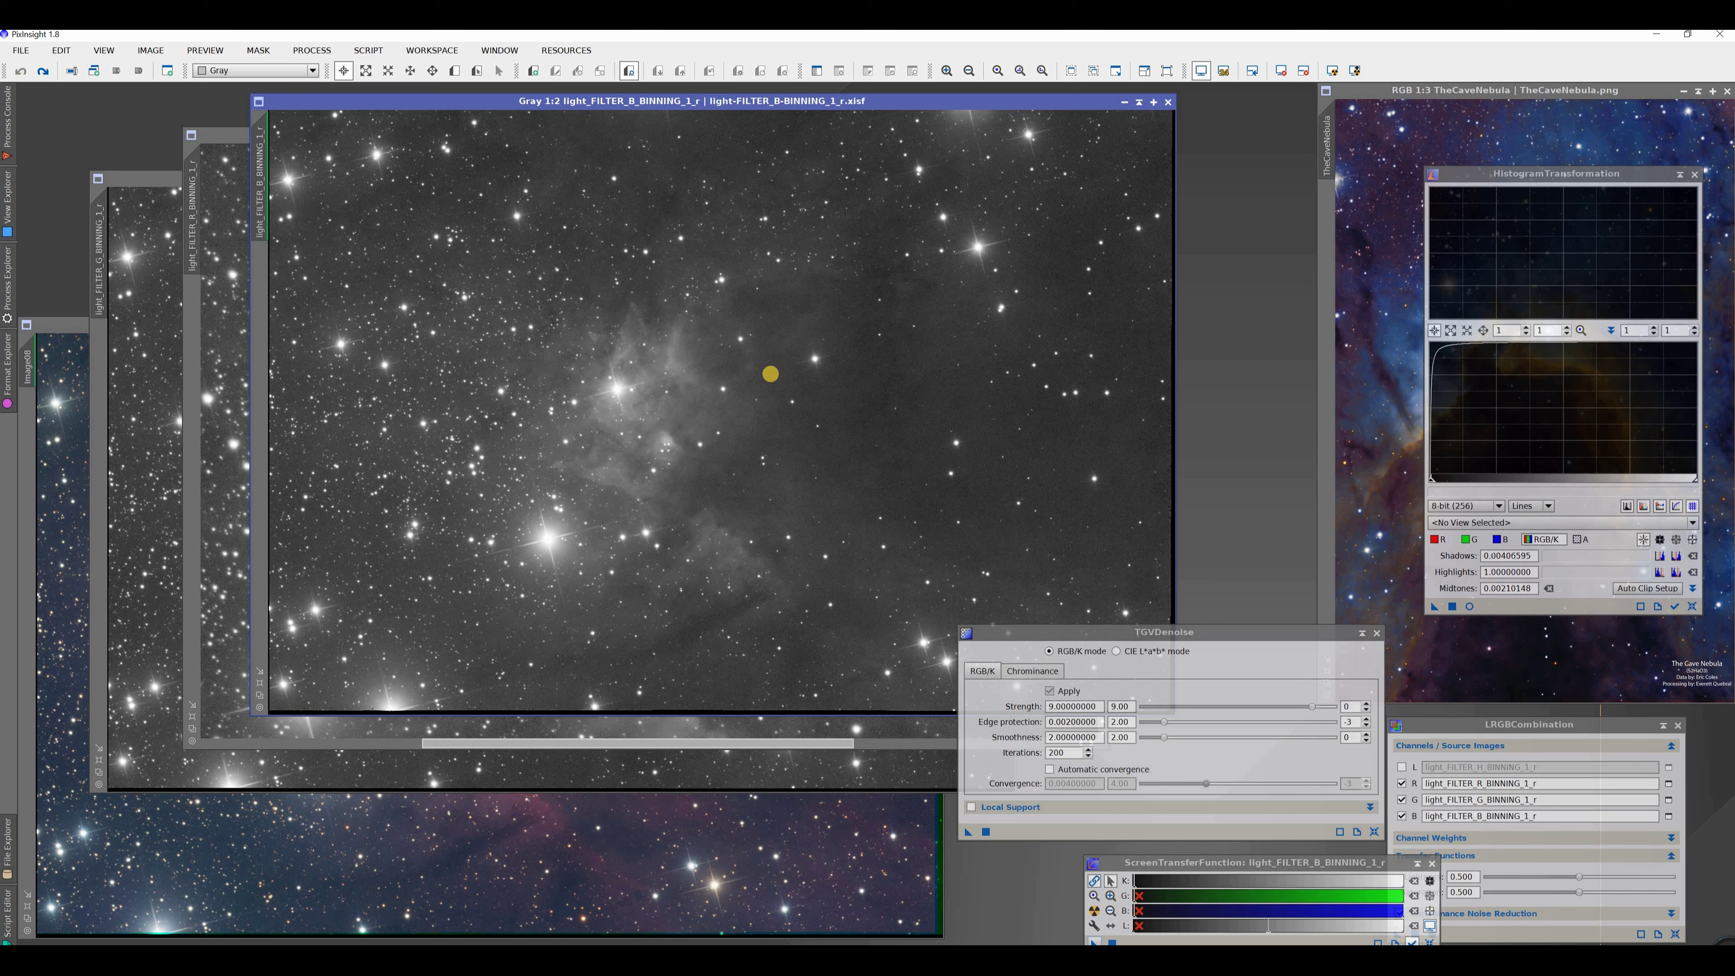
# Make the blue filter image's screen stretch permanent through HistogramTransformation and reset its ScreenTransferFunction
pyautogui.click(1276, 862)
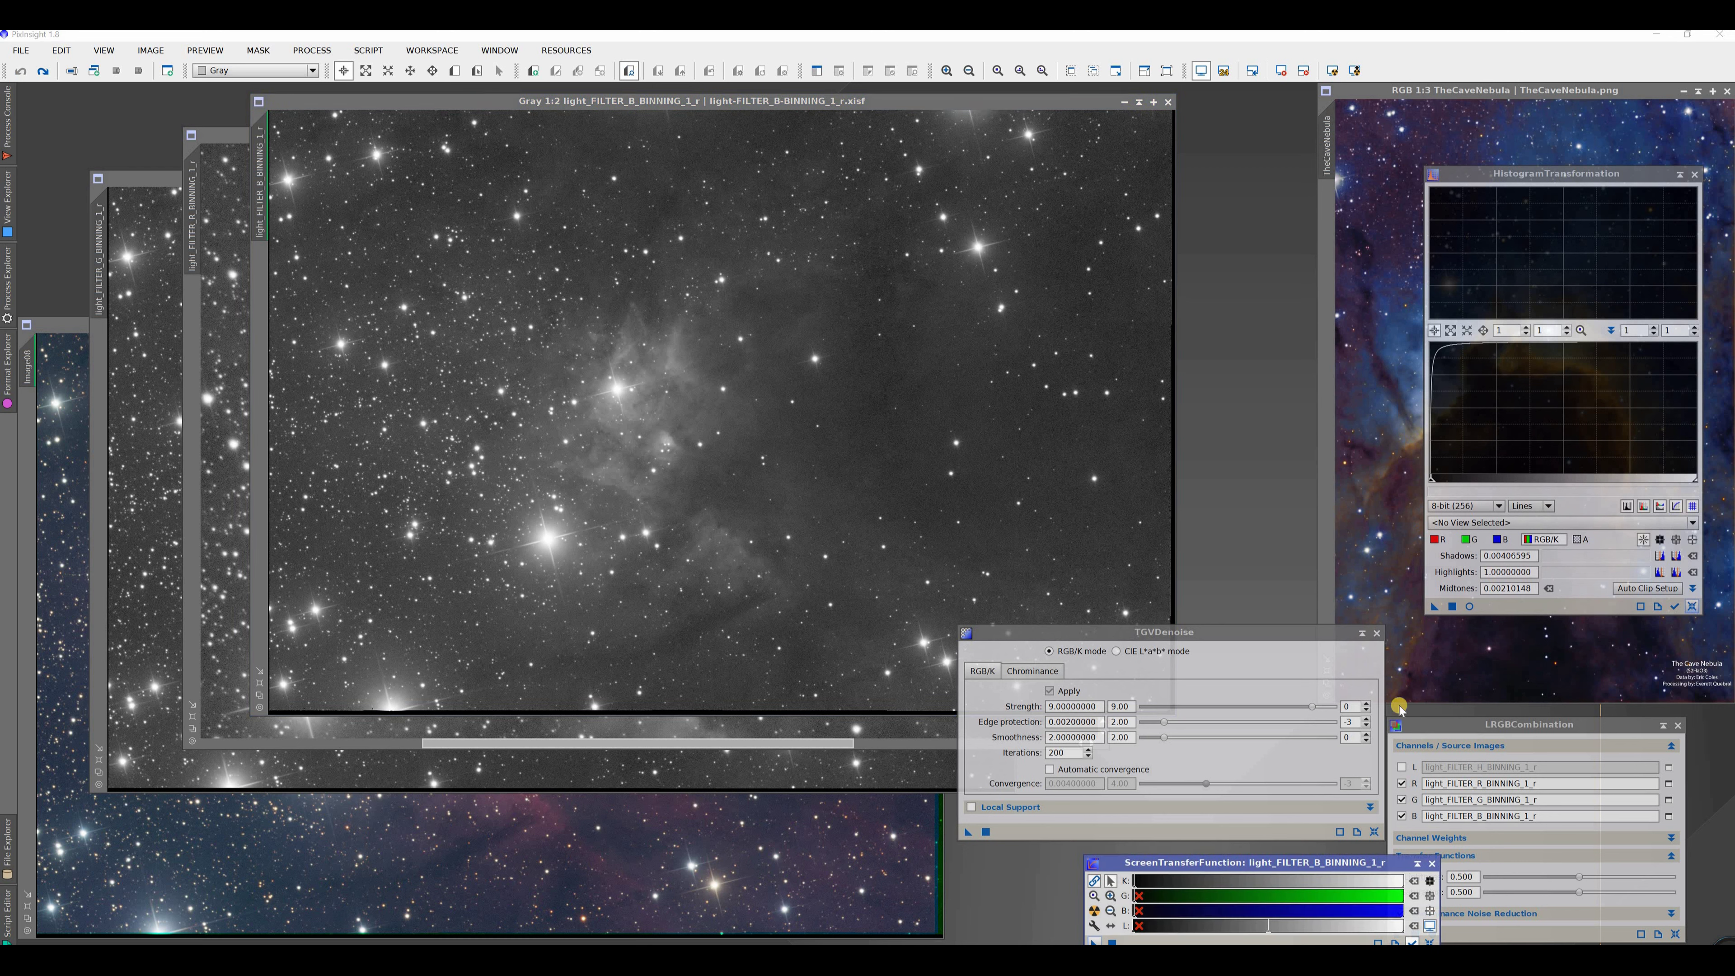
pyautogui.click(1691, 606)
pyautogui.click(1093, 910)
pyautogui.moveTo(1229, 862); pyautogui.dragTo(1222, 829)
pyautogui.moveTo(1088, 911); pyautogui.dragTo(1564, 606)
pyautogui.click(1423, 911)
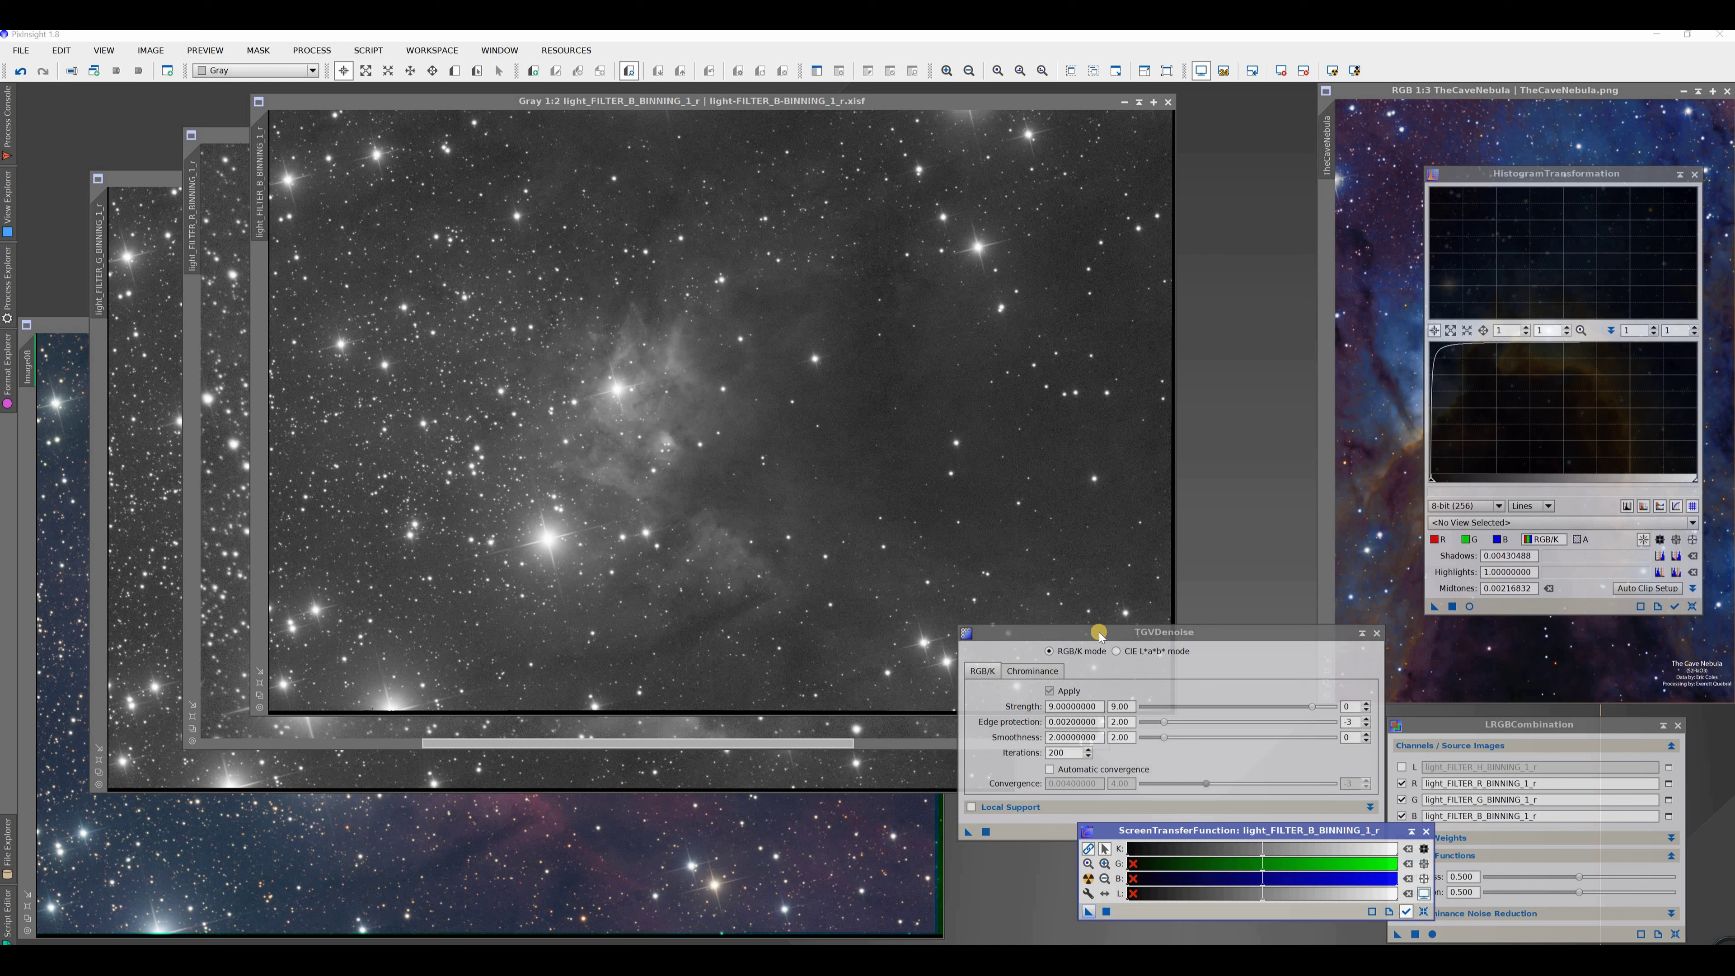
# Compare the background noise of the blue, red and green filter images at high magnification
pyautogui.scroll(5, 833, 454)
pyautogui.moveTo(1170, 400); pyautogui.dragTo(1169, 341)
pyautogui.click(222, 349)
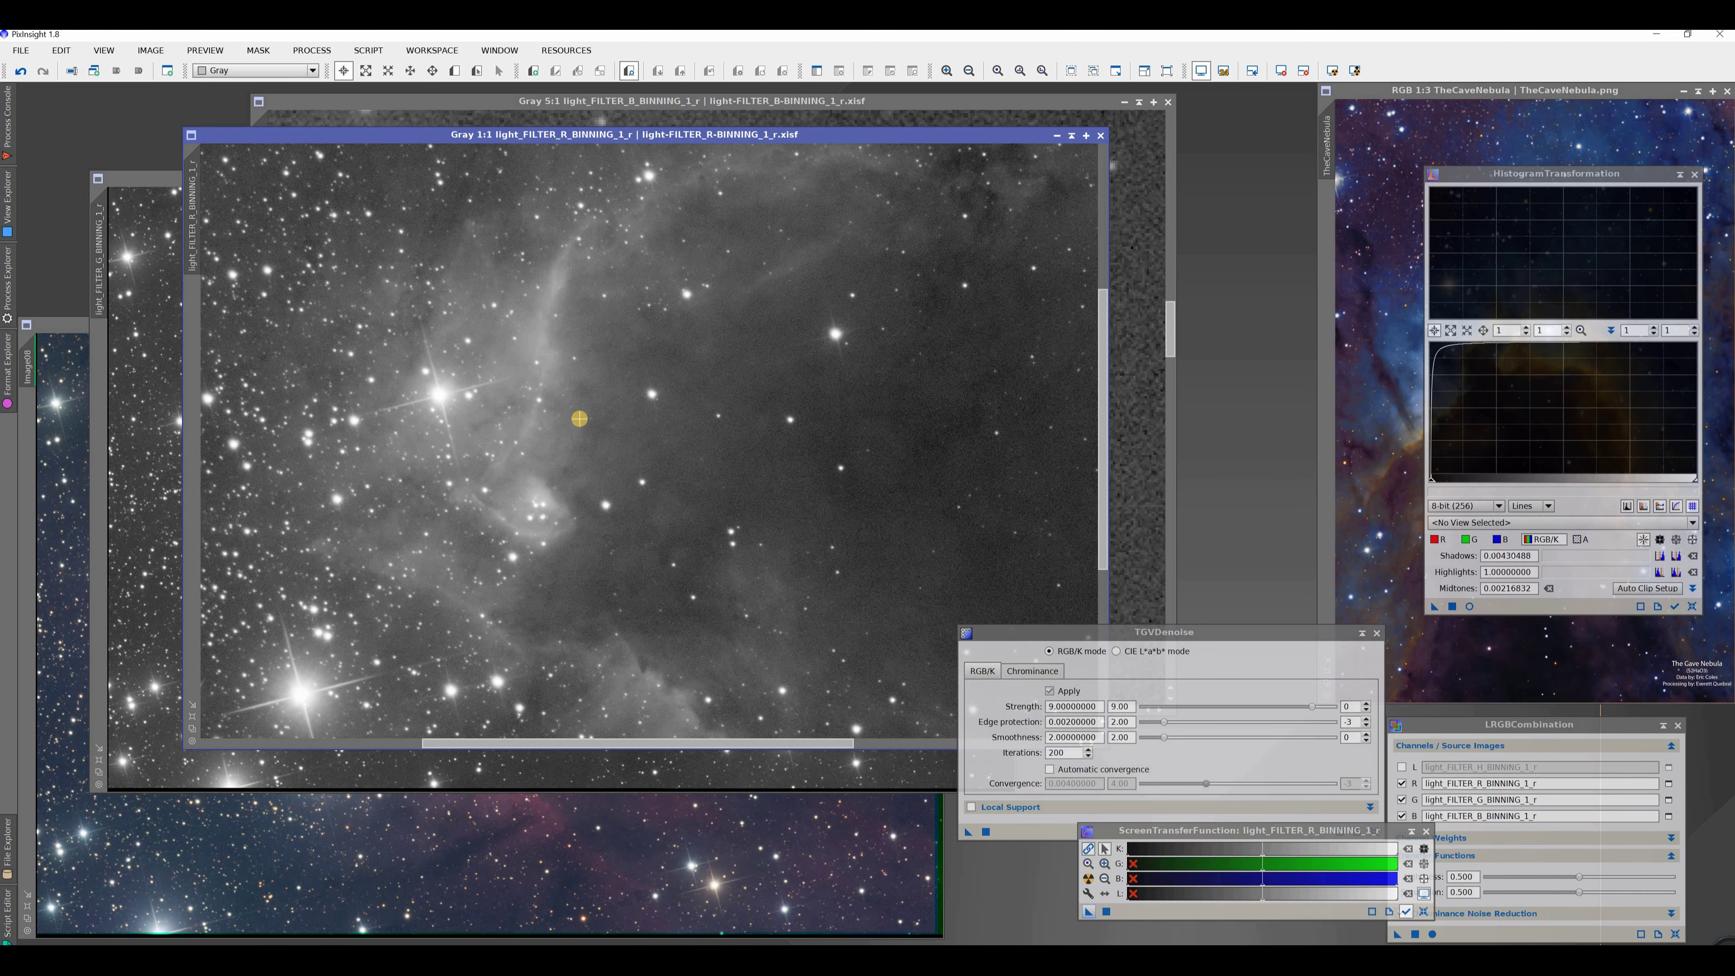
pyautogui.scroll(6, 579, 418)
pyautogui.scroll(-1, 220, 453)
pyautogui.click(147, 446)
pyautogui.scroll(5, 484, 496)
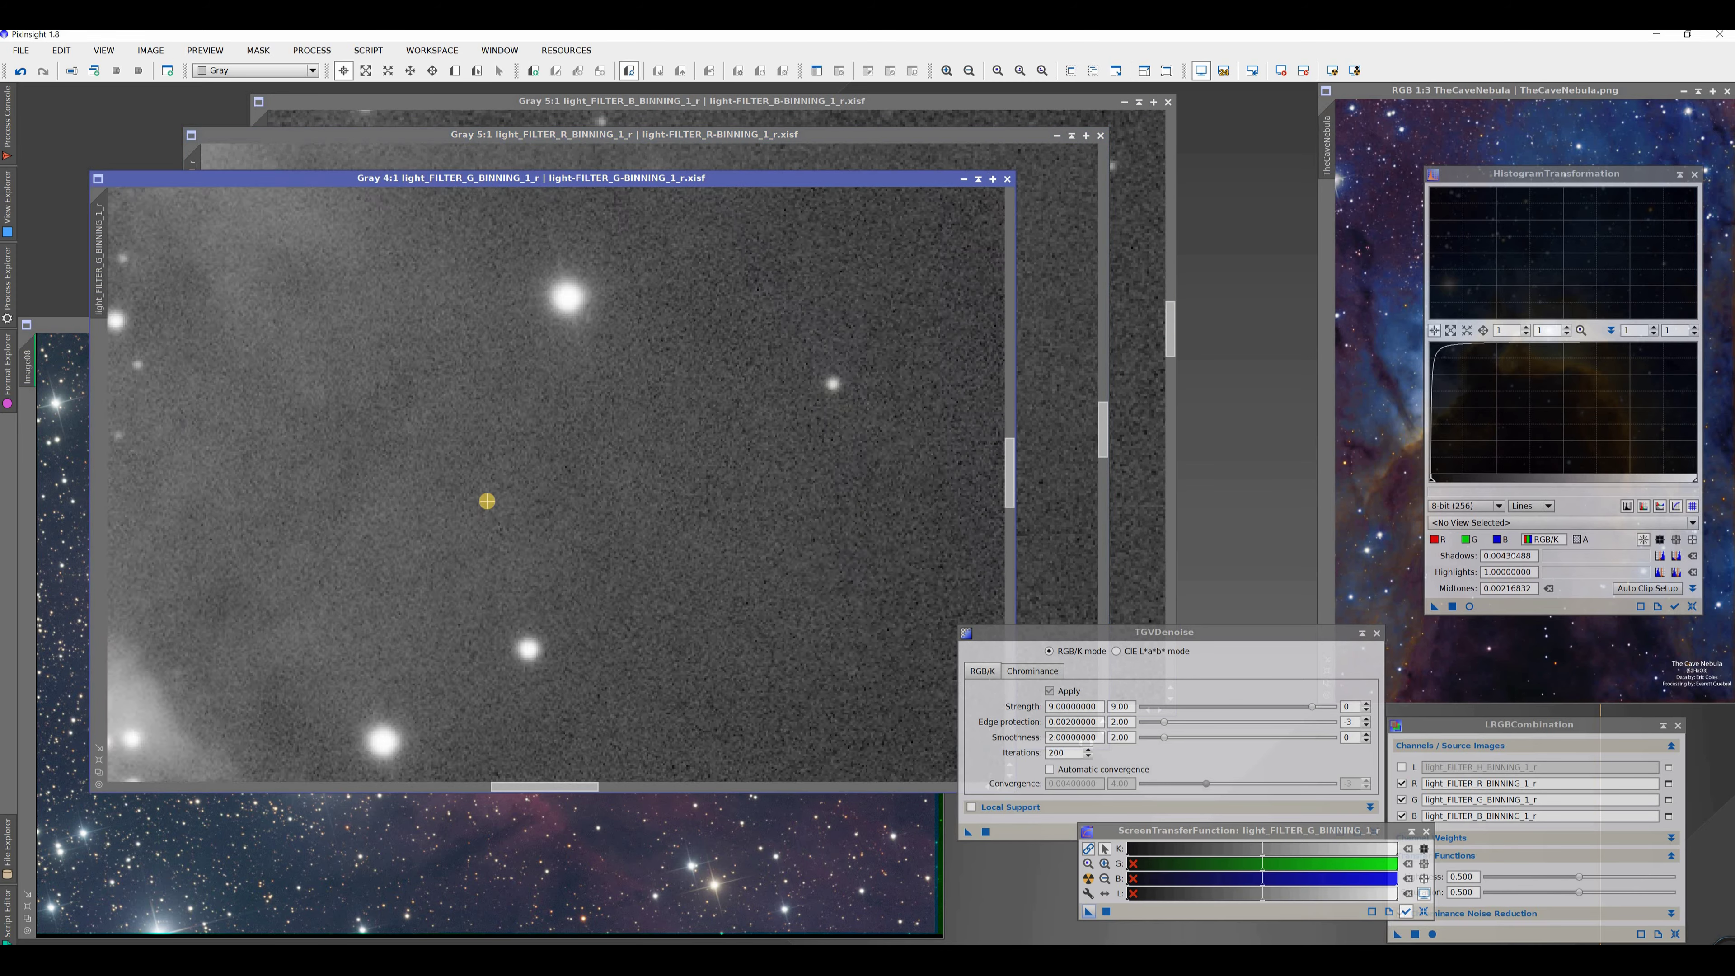
pyautogui.click(1126, 462)
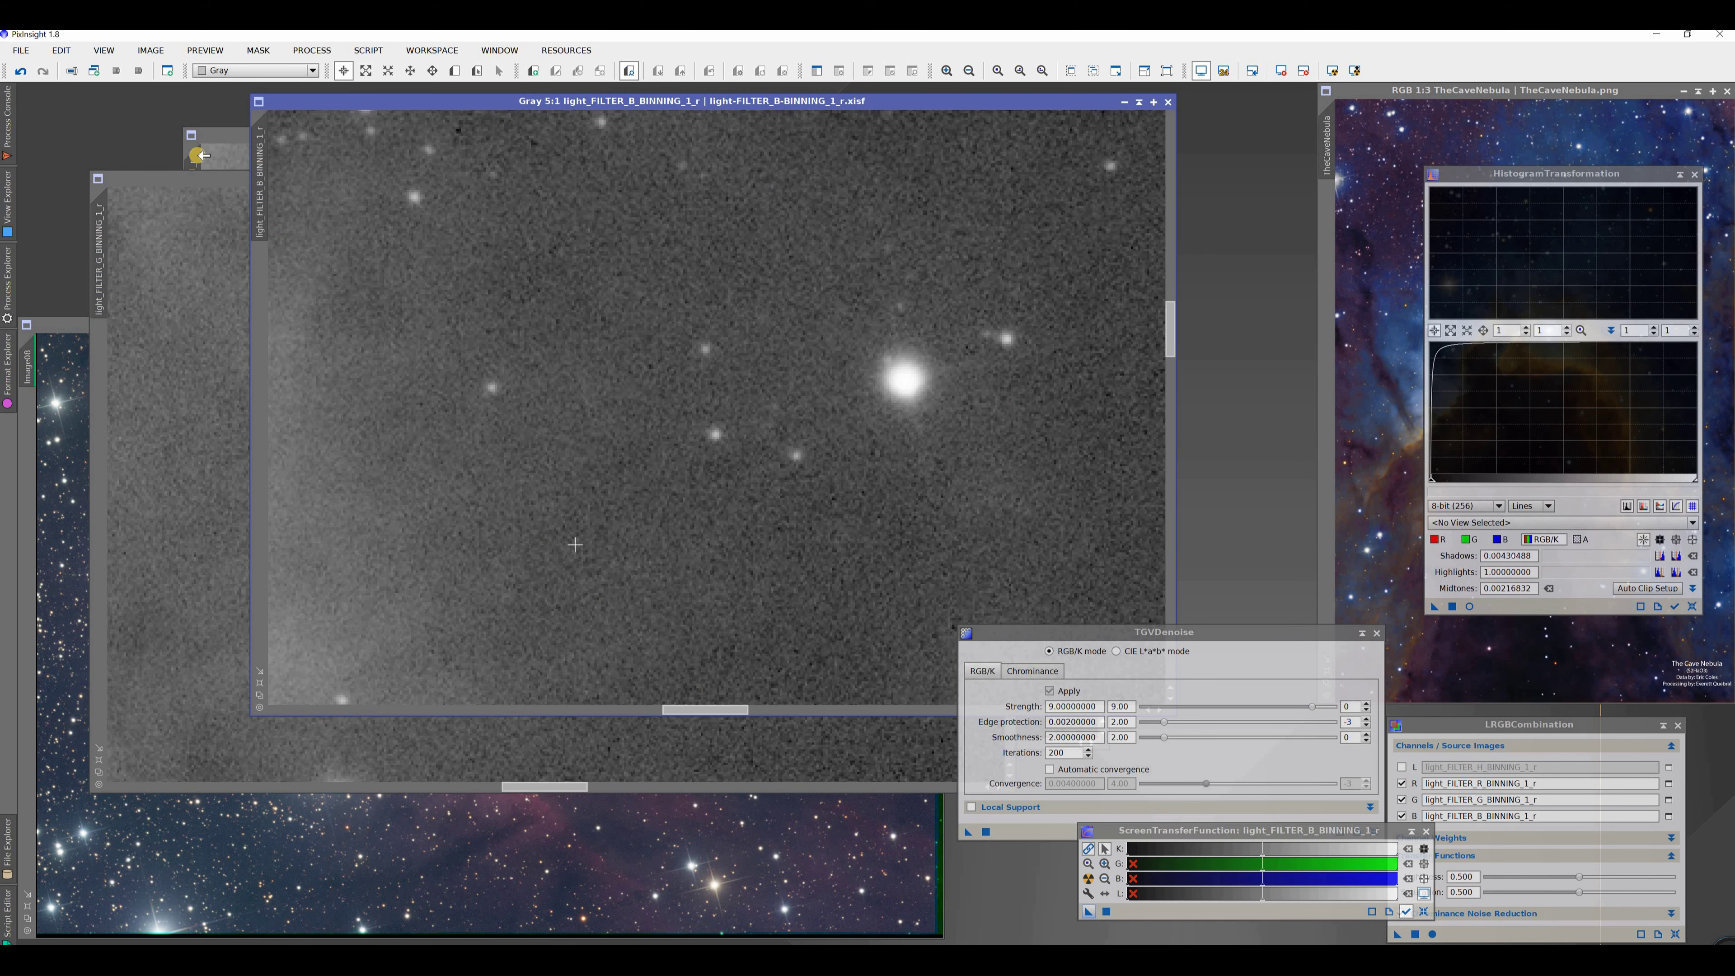
pyautogui.click(222, 152)
pyautogui.click(152, 301)
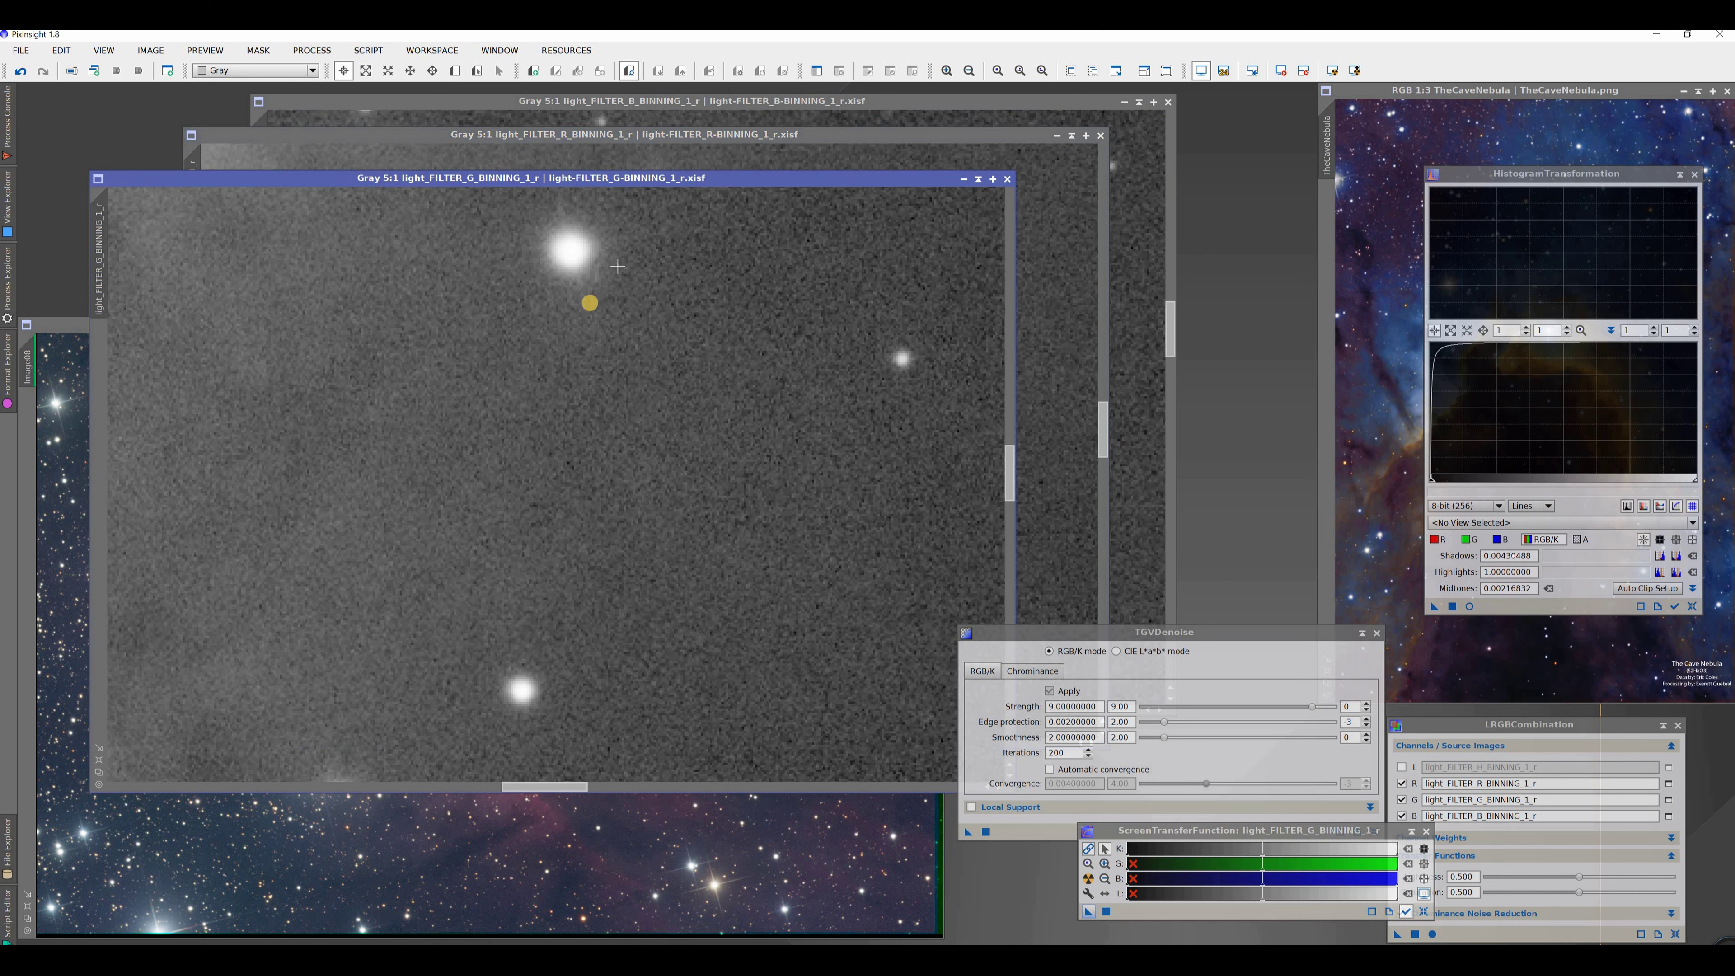
pyautogui.scroll(-2, 587, 301)
pyautogui.scroll(-4, 590, 302)
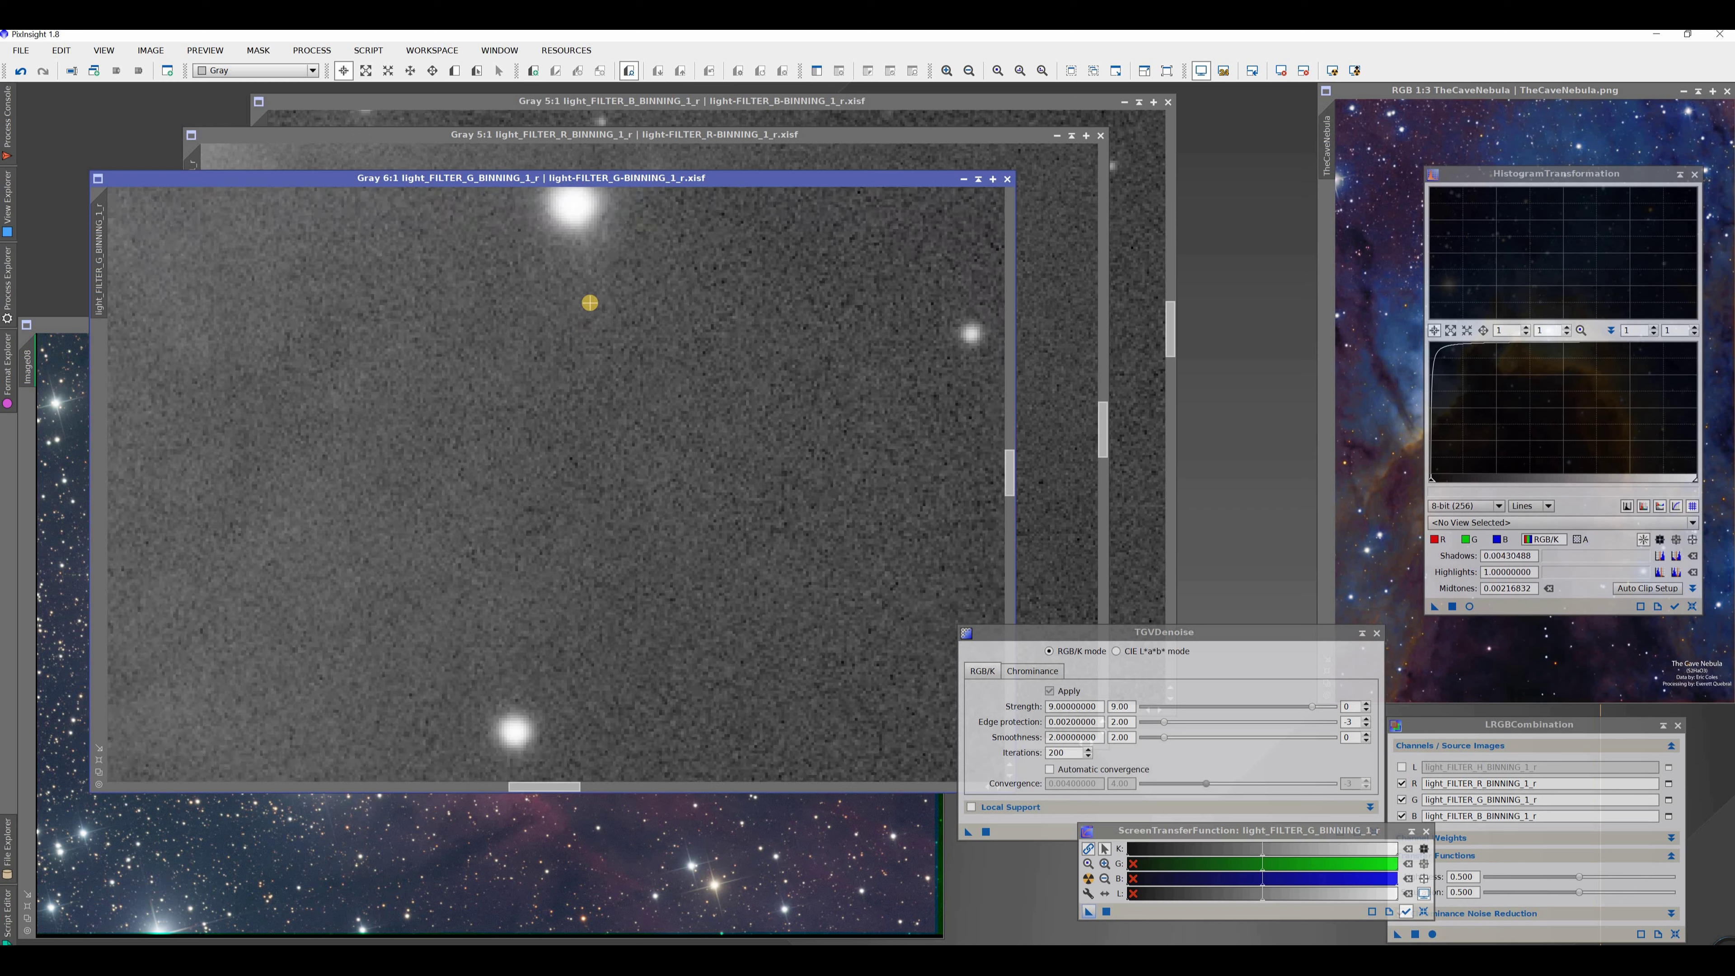
pyautogui.scroll(1, 1011, 317)
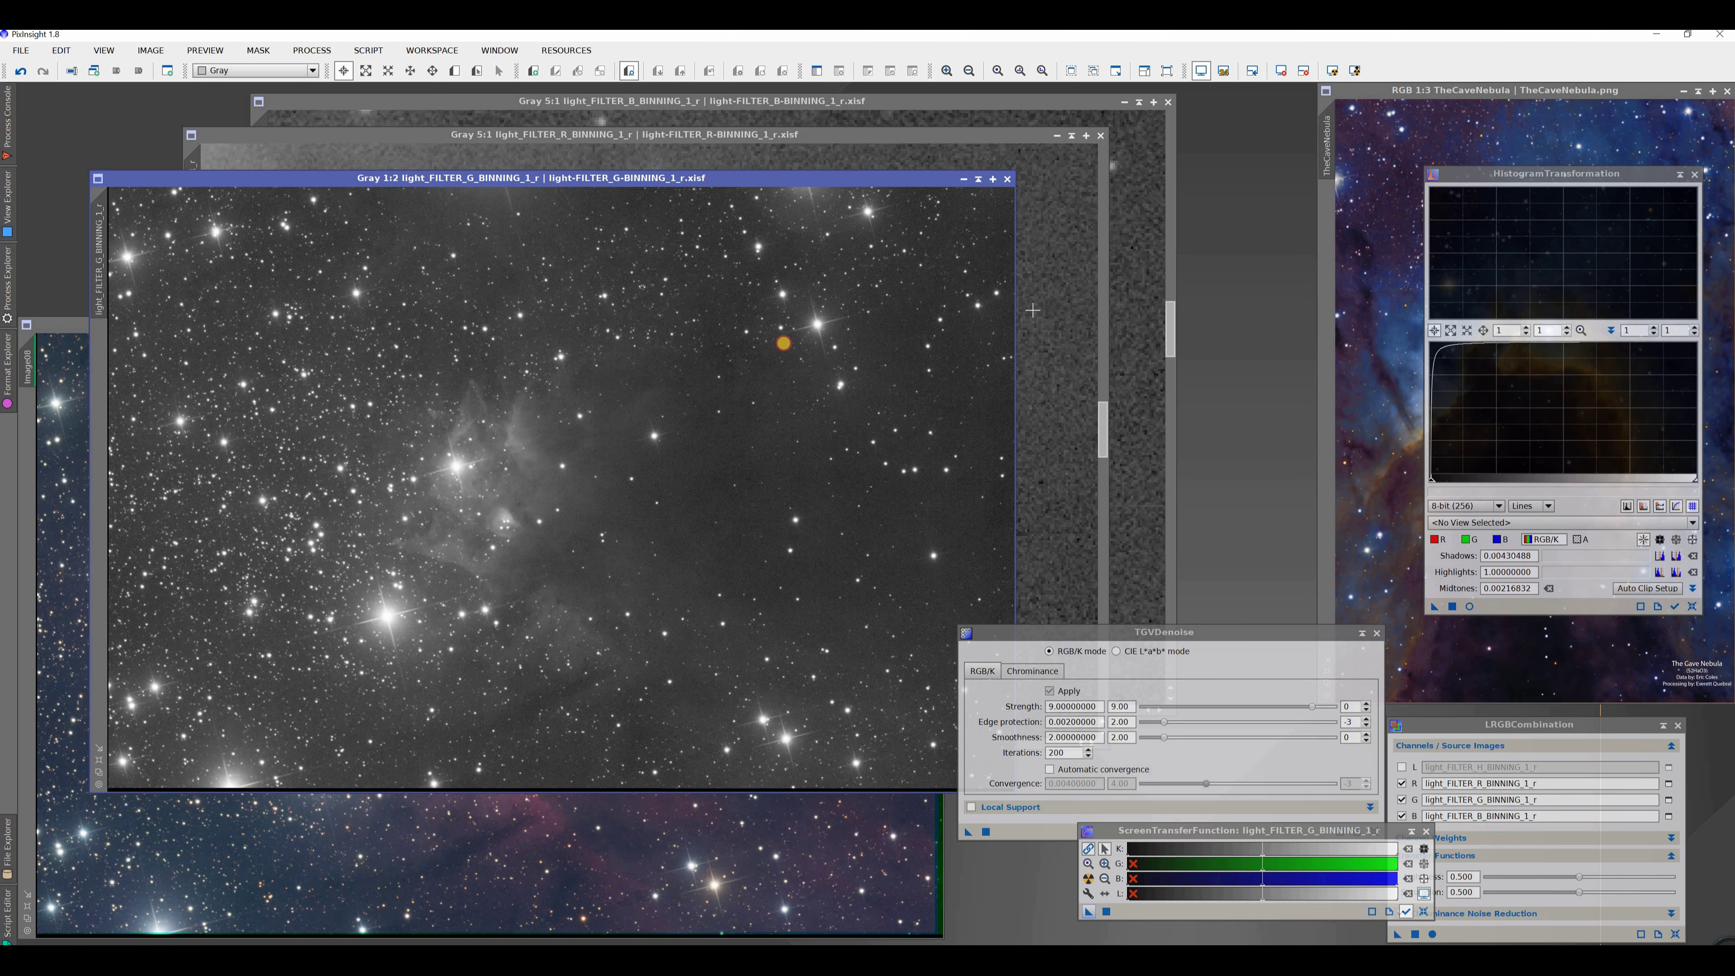
# Examine the noise in the red and blue filter images both close up and at full-frame view
pyautogui.hotkey('ctrl', 'Tab')
pyautogui.scroll(5, 779, 344)
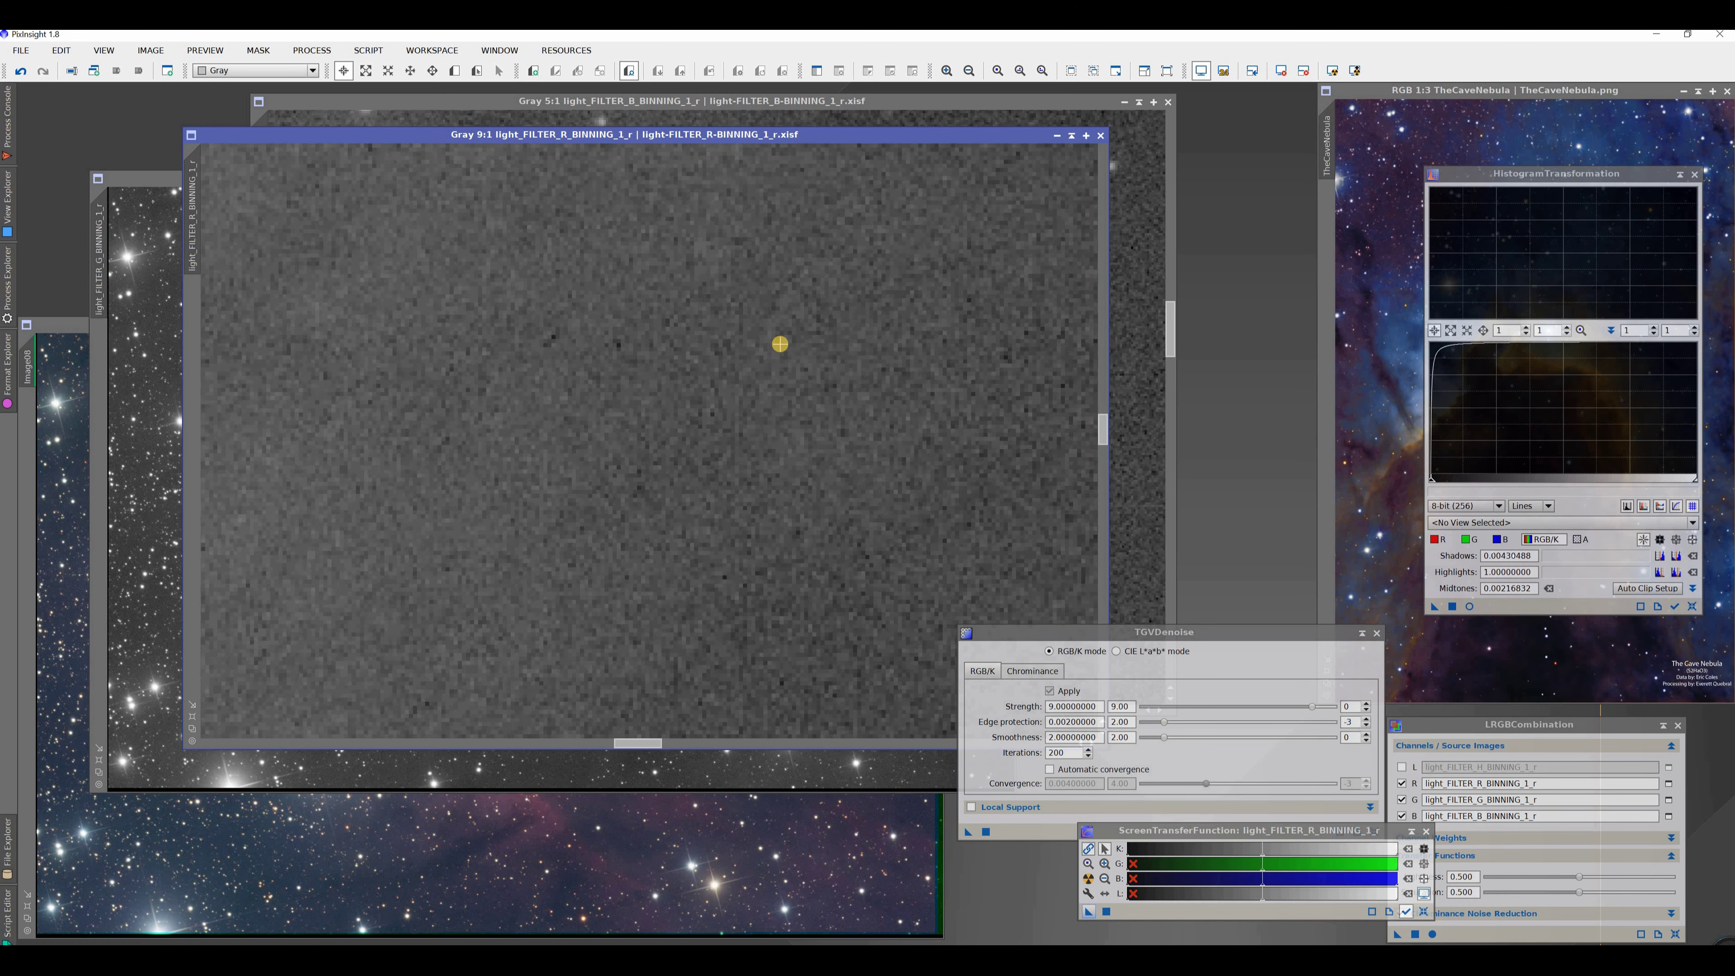
pyautogui.scroll(-10, 780, 344)
pyautogui.click(1124, 344)
pyautogui.scroll(-5, 1124, 344)
pyautogui.scroll(11, 1121, 346)
pyautogui.scroll(-13, 1121, 345)
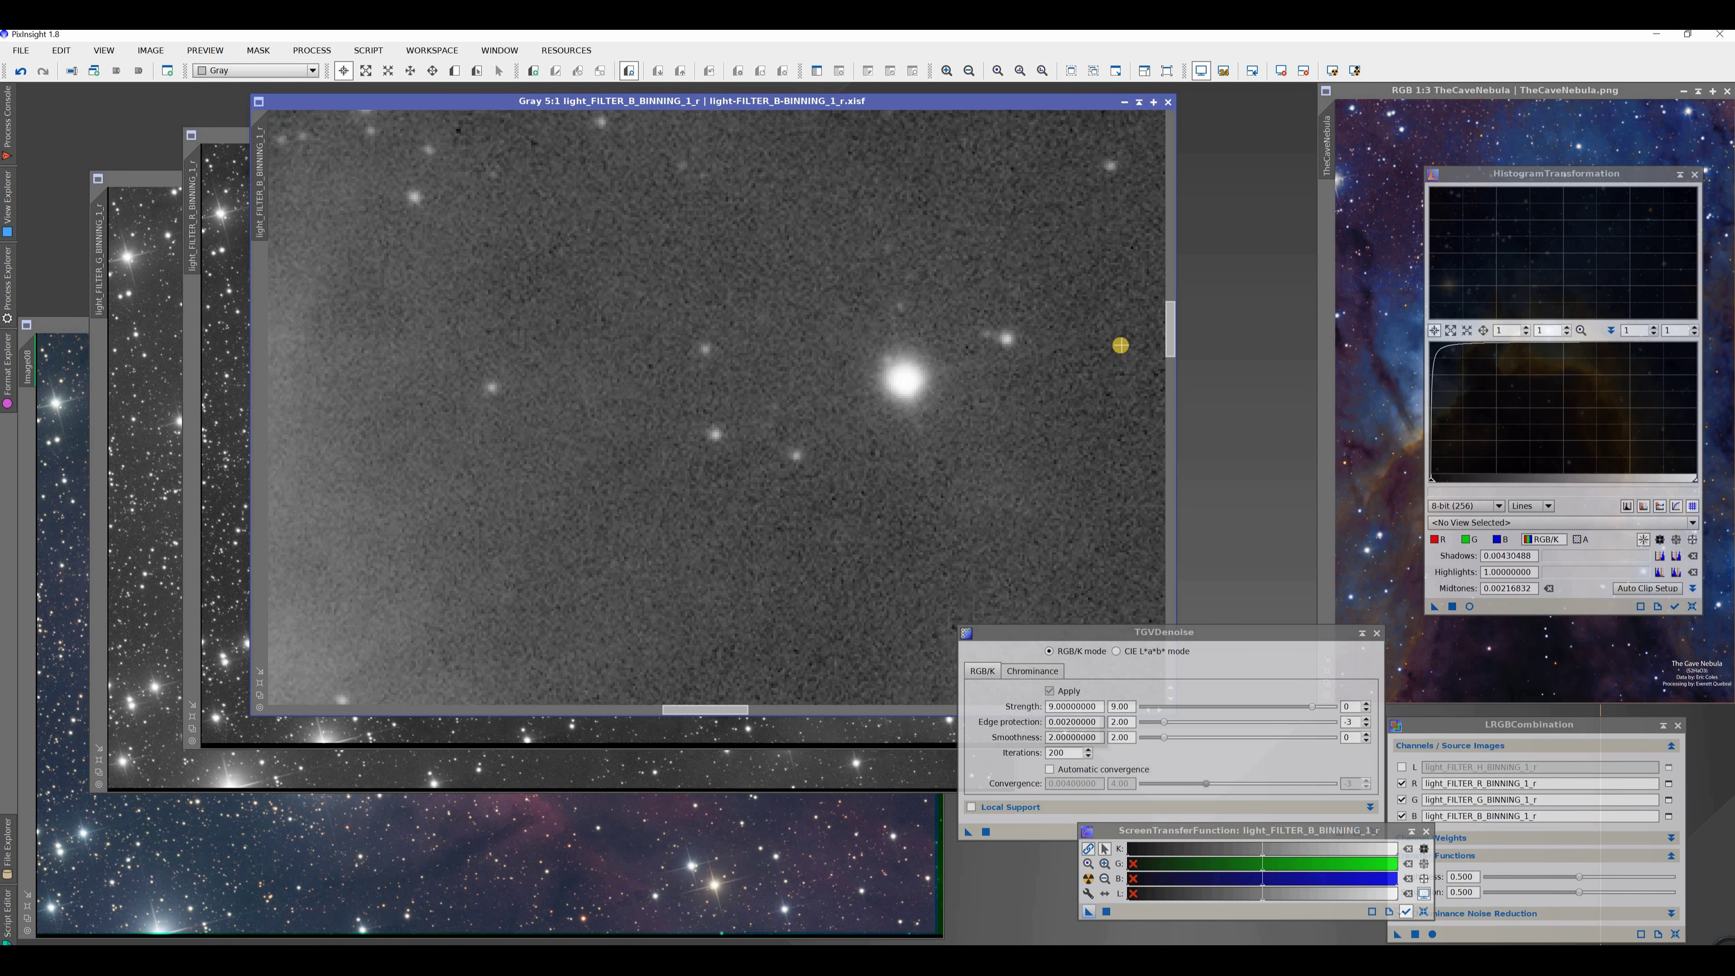
pyautogui.scroll(2, 1120, 345)
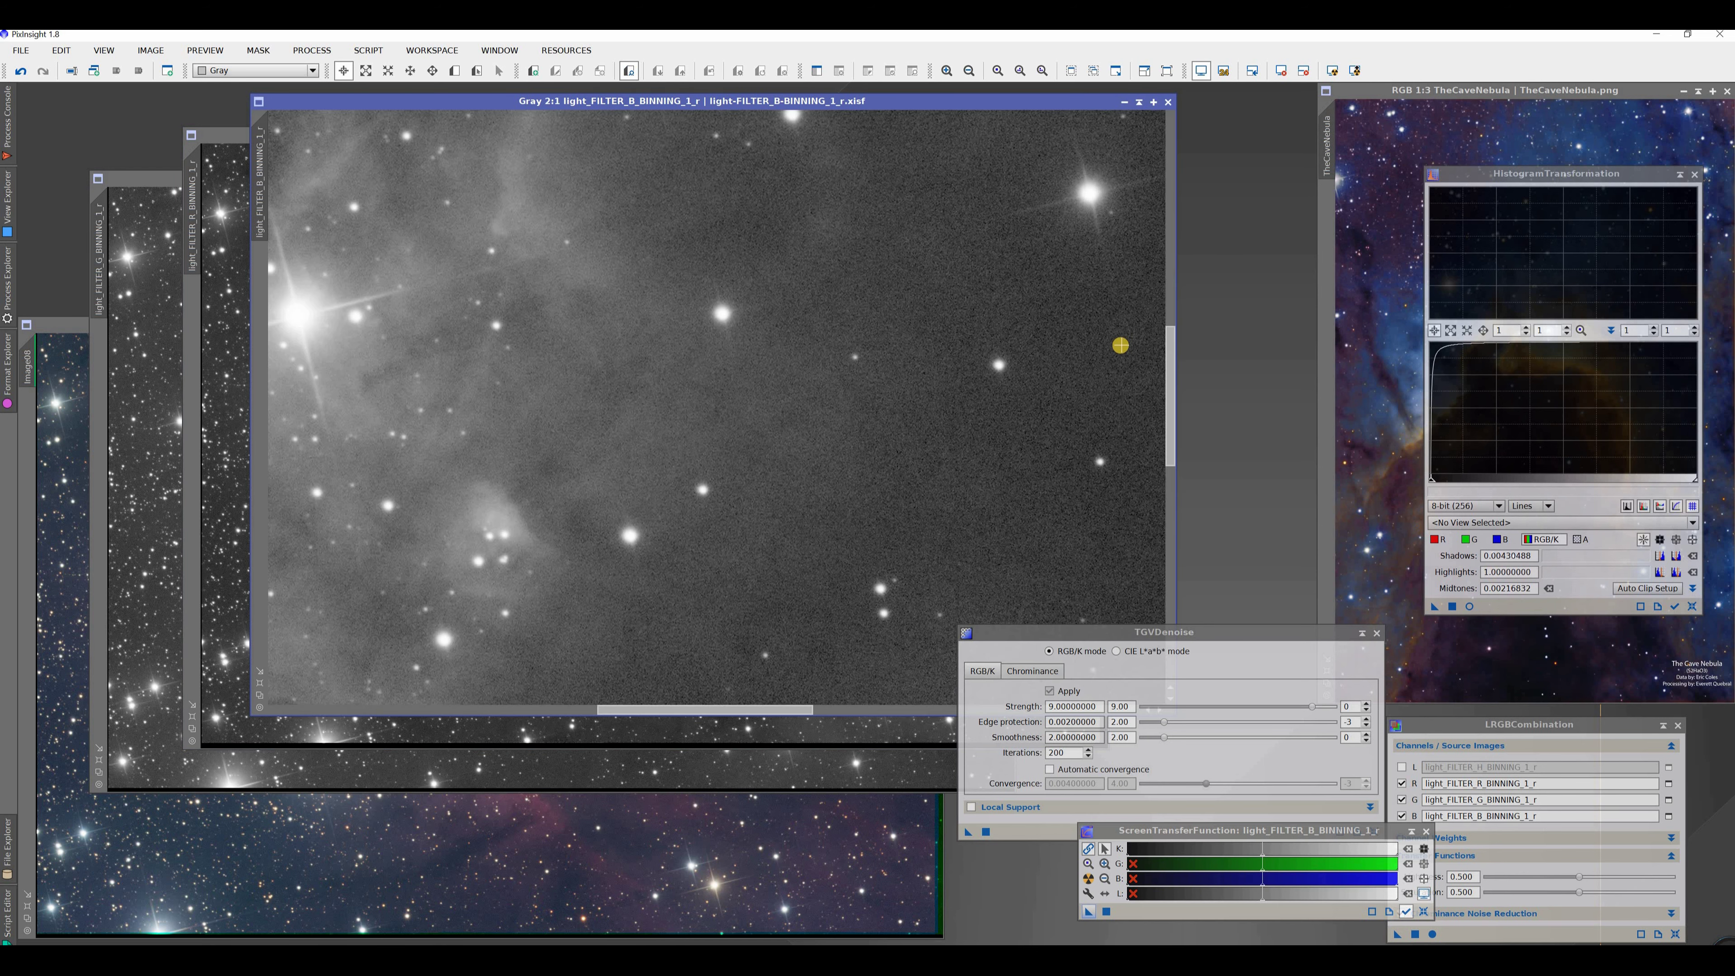
pyautogui.scroll(-1, 1119, 347)
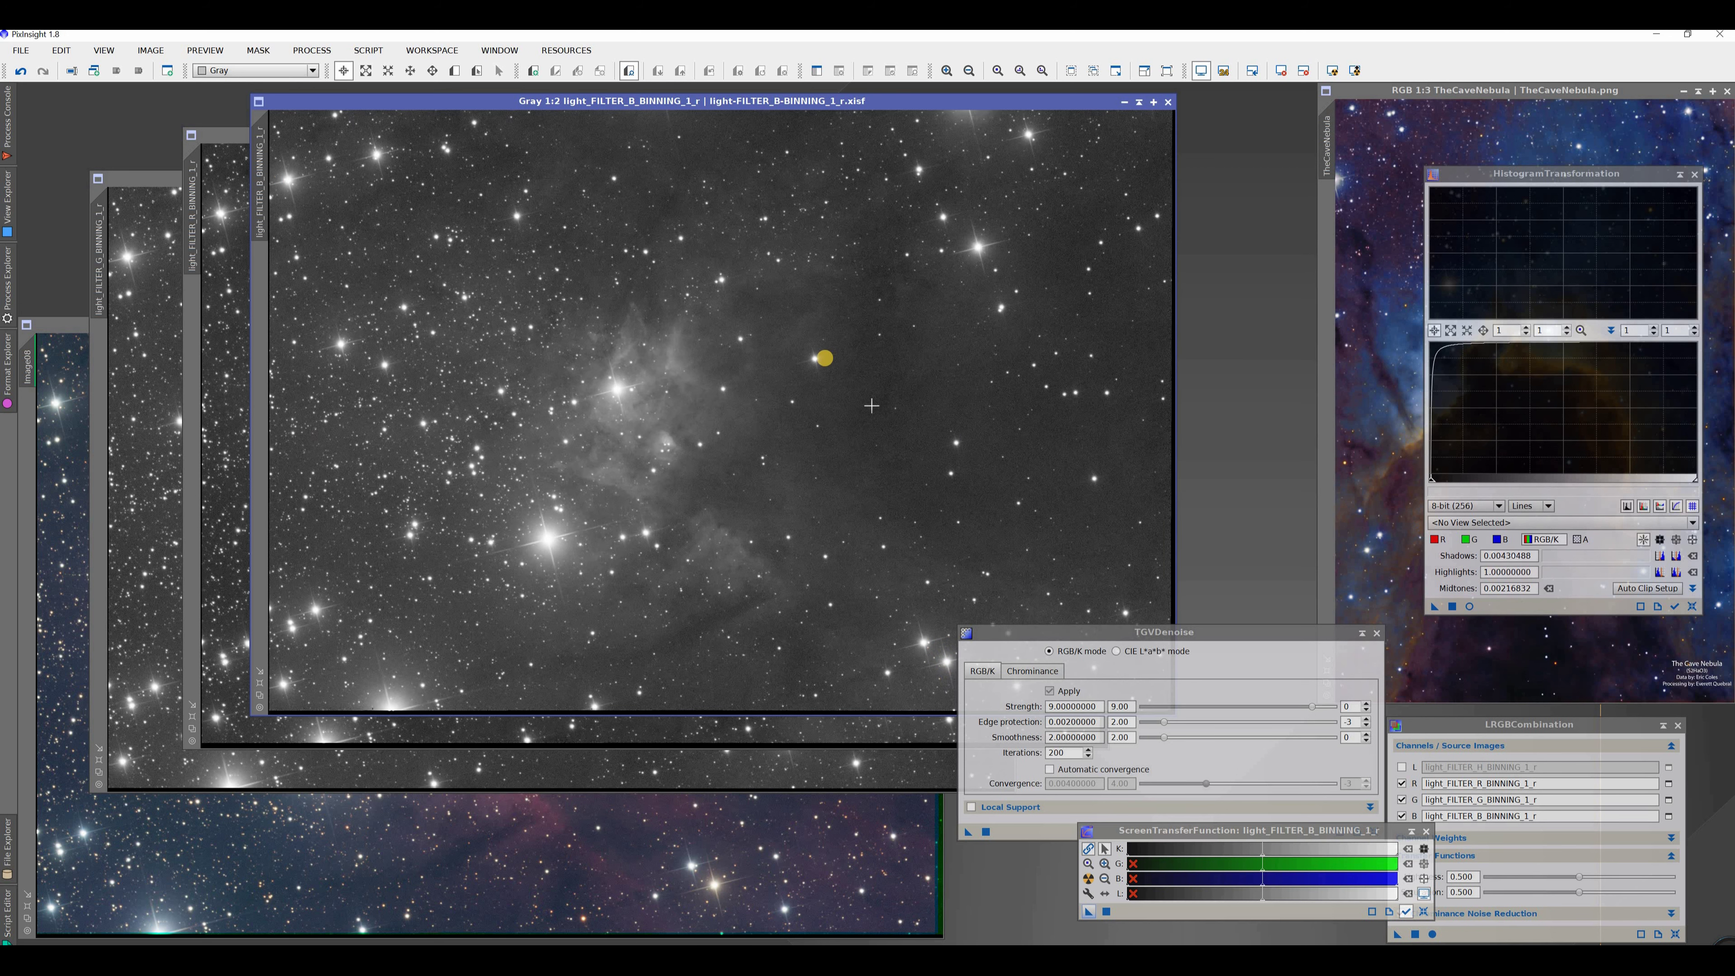
# Create a preview around the bright nebula knot with four stars in the blue filter image and open that preview
pyautogui.scroll(4, 847, 355)
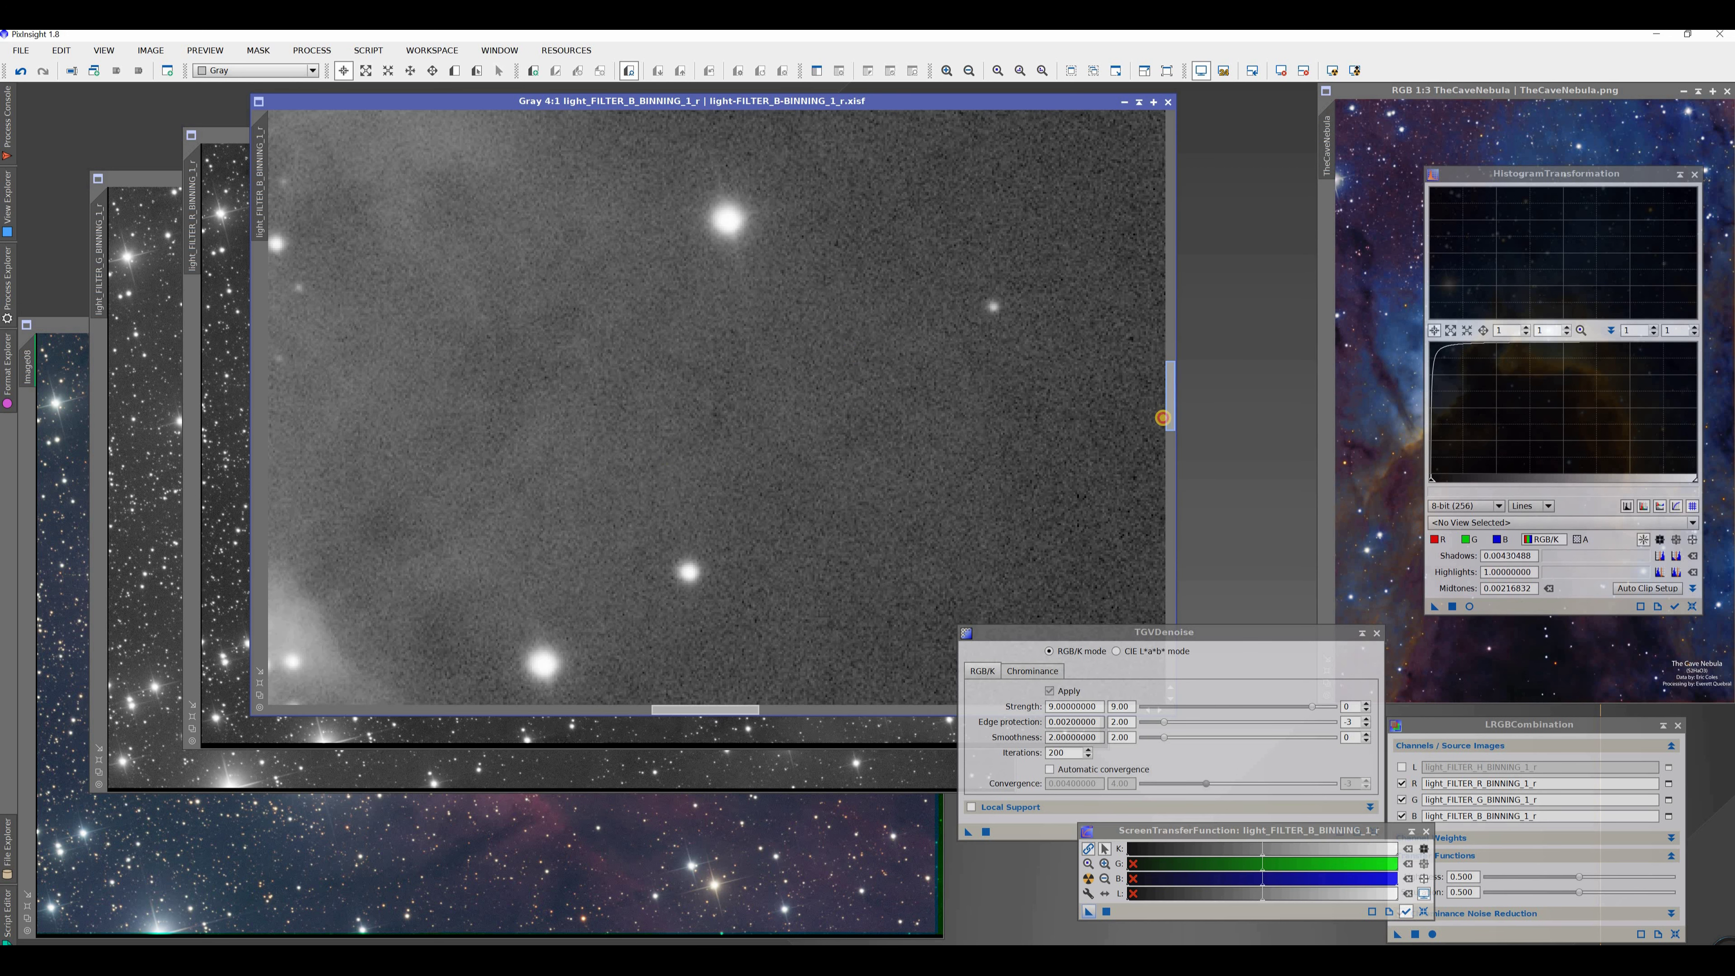
pyautogui.moveTo(1169, 430); pyautogui.dragTo(1170, 455)
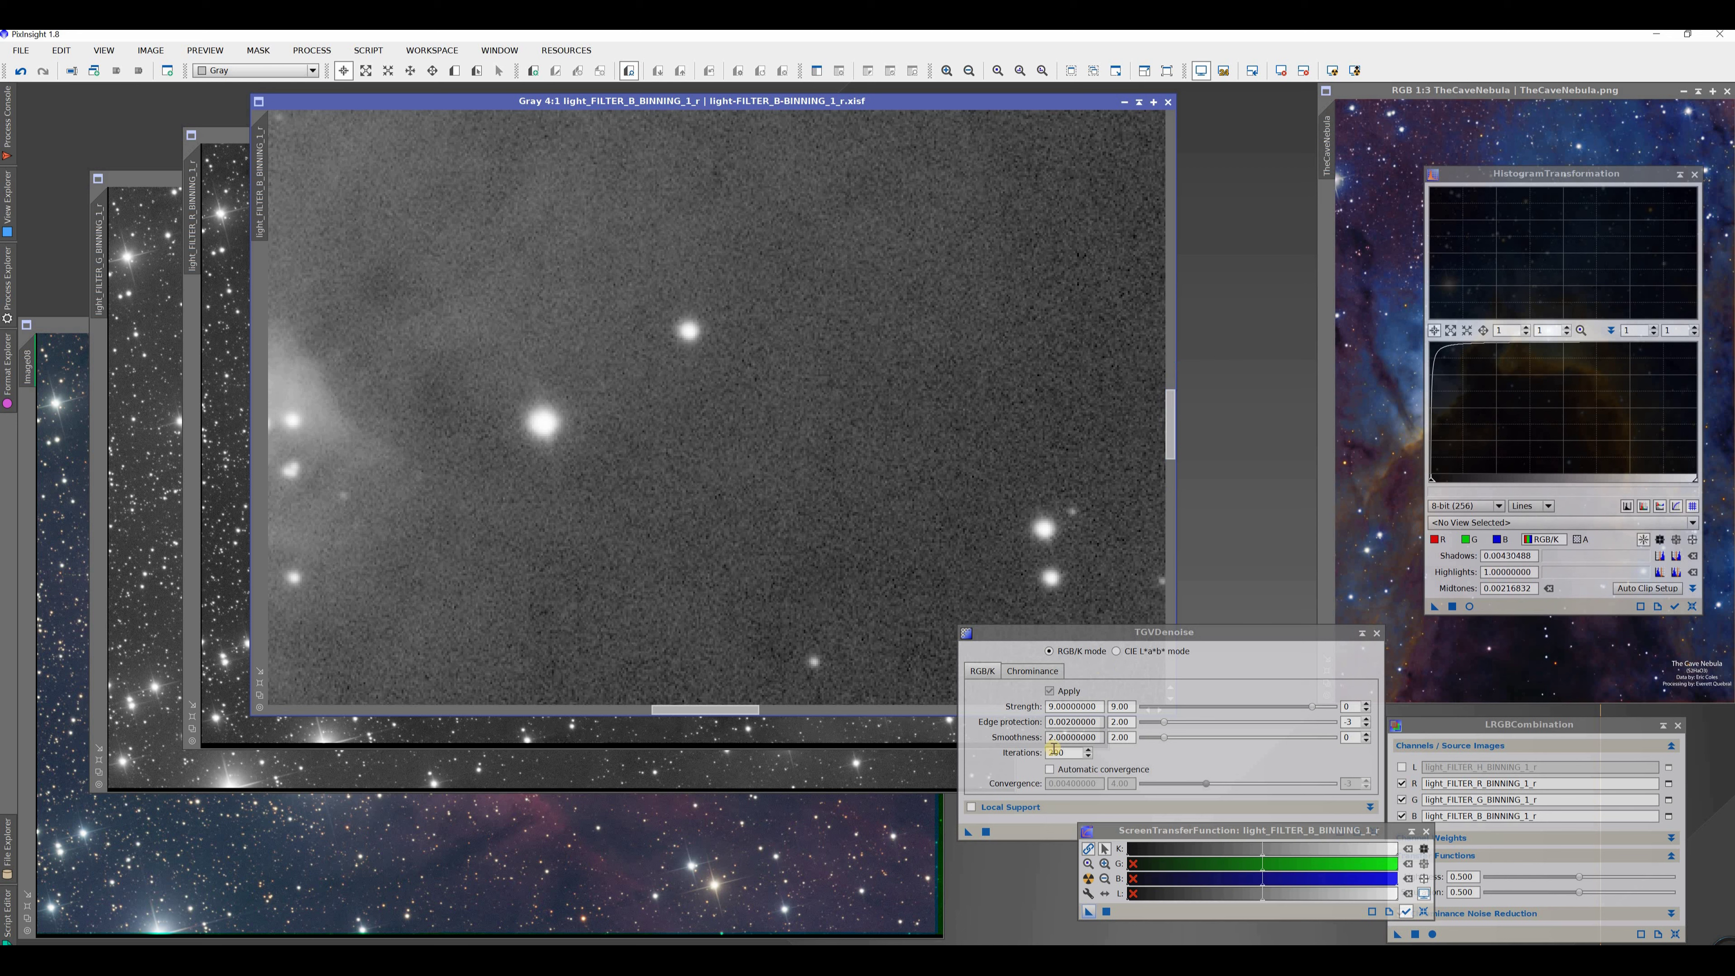
pyautogui.click(602, 703)
pyautogui.moveTo(602, 704); pyautogui.dragTo(609, 533)
pyautogui.click(448, 71)
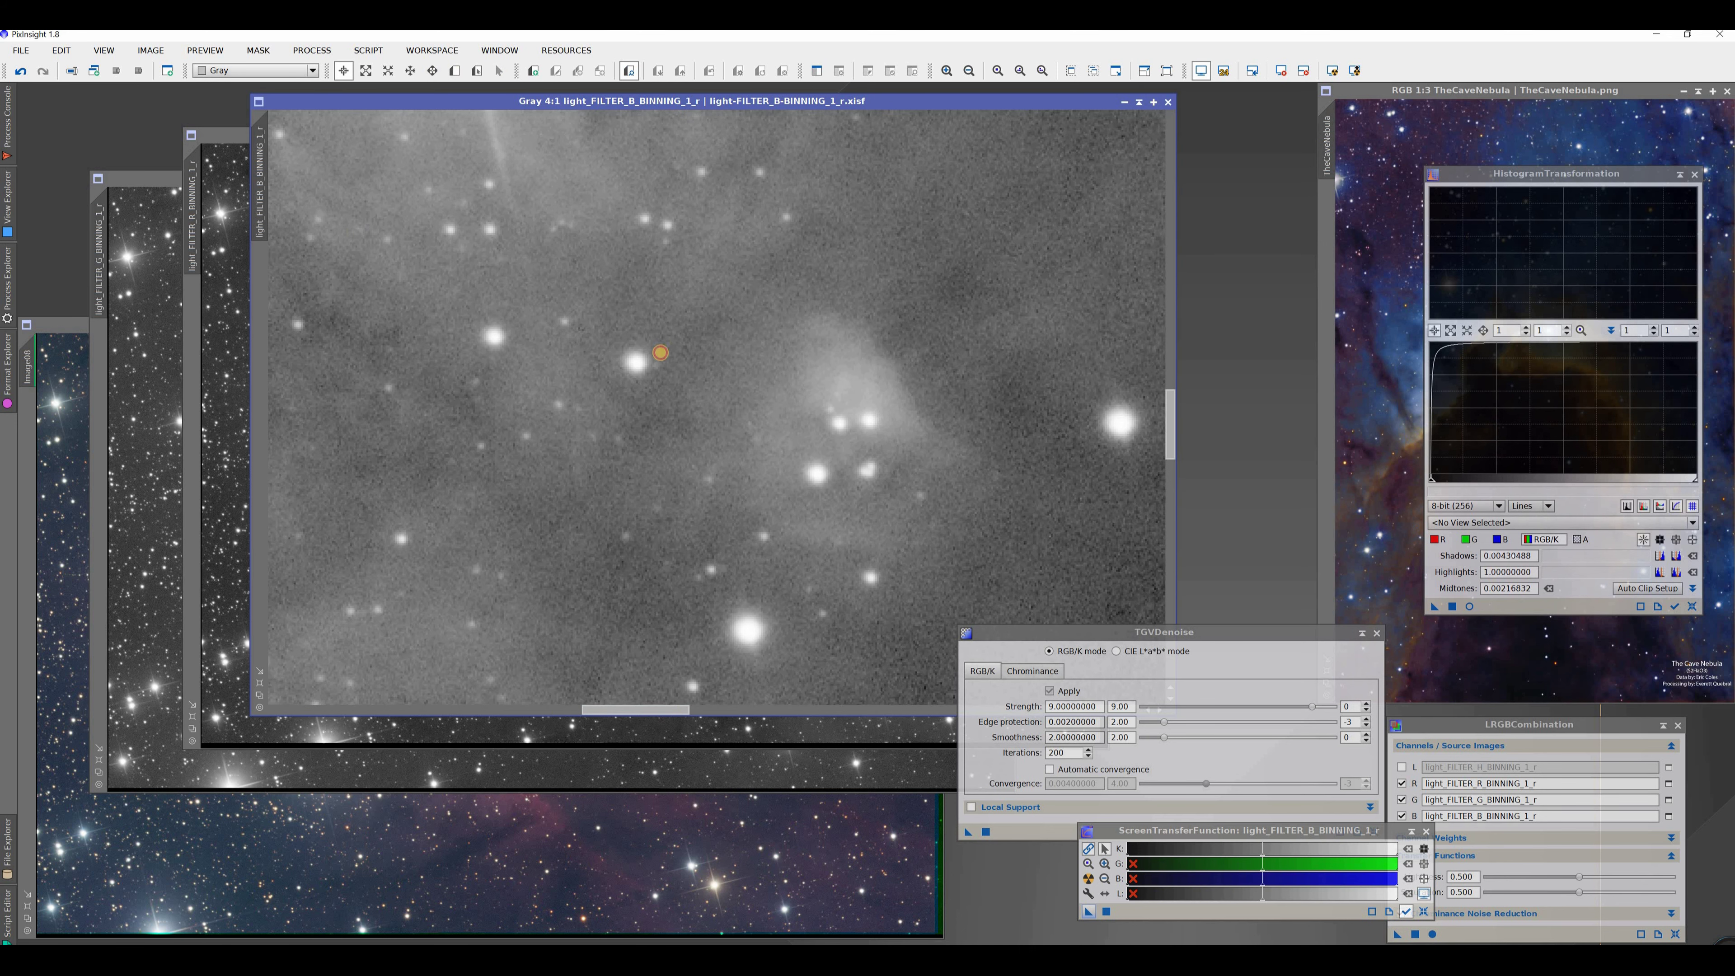
pyautogui.moveTo(643, 194); pyautogui.dragTo(1010, 587)
pyautogui.click(259, 277)
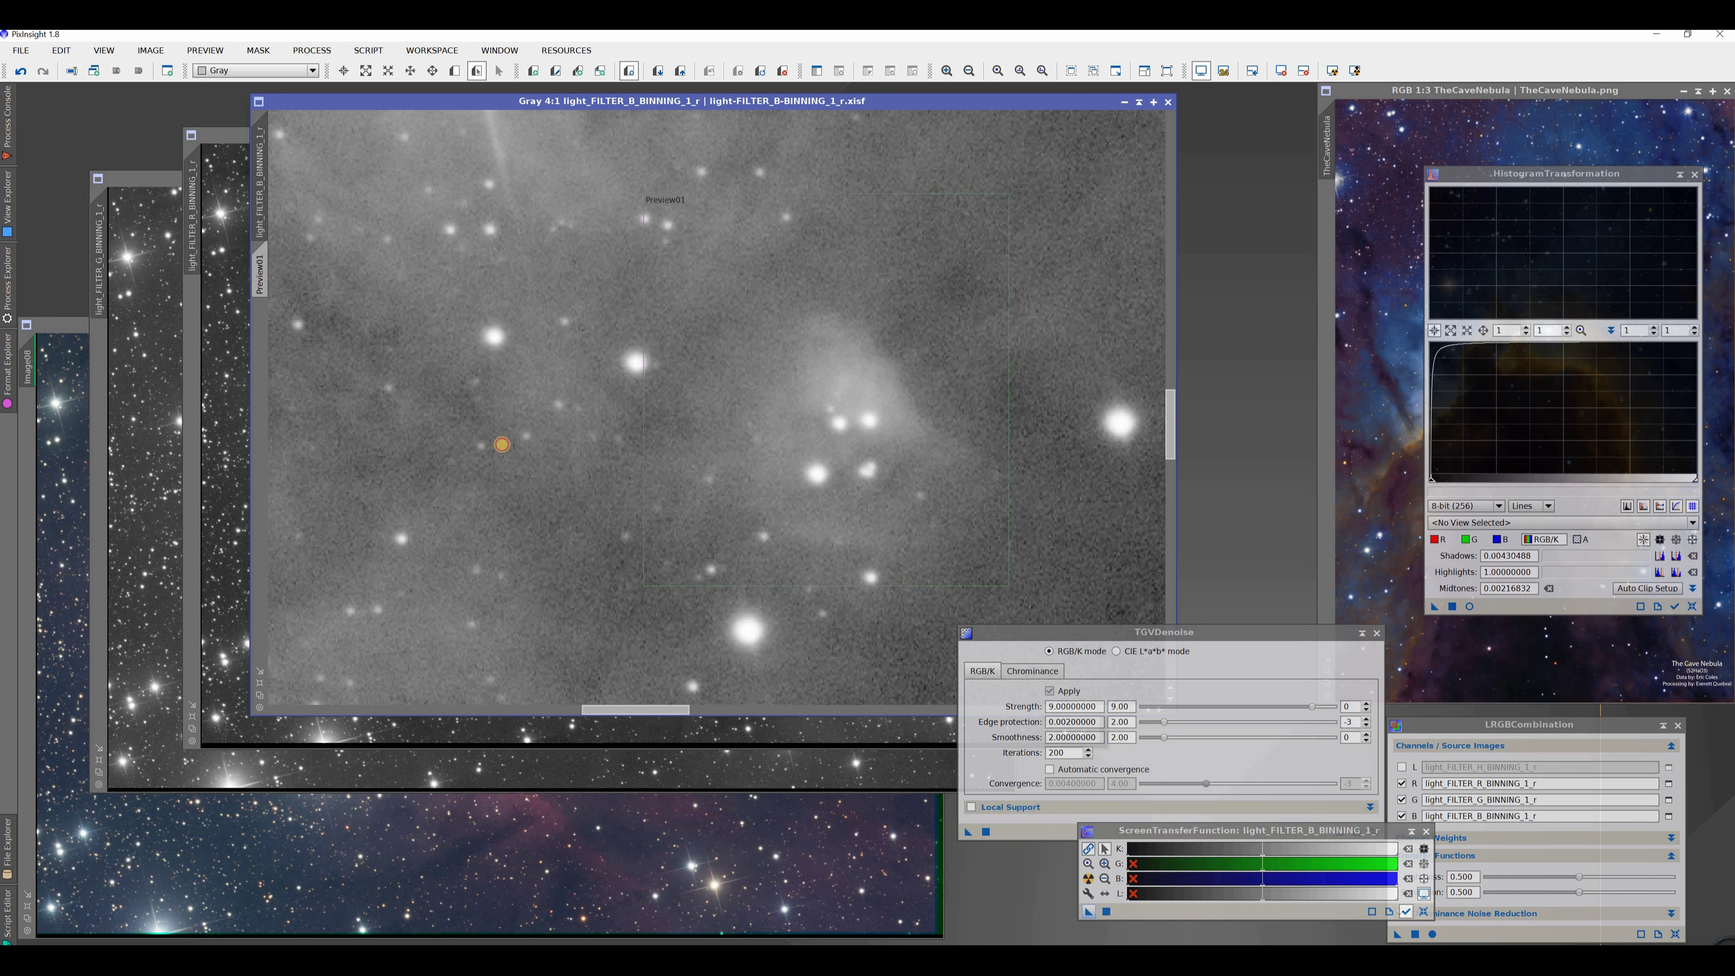
pyautogui.hotkey('alt', 'r')
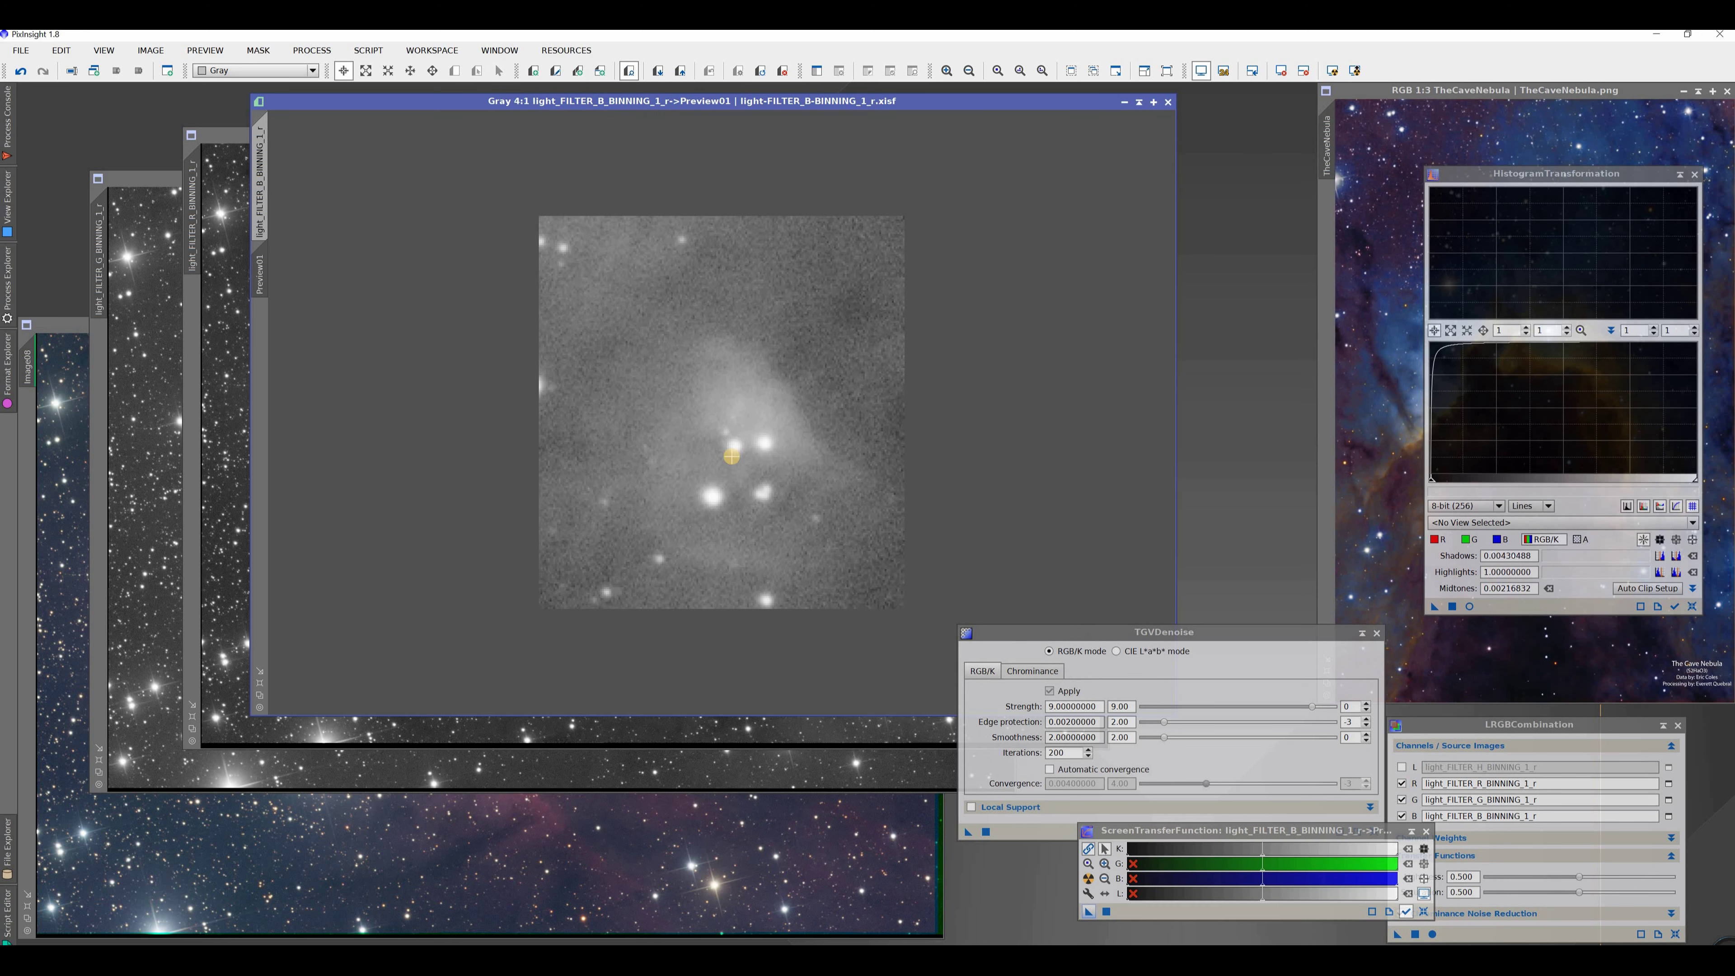
# Test TGVDenoise on the blue filter preview with strength 9, edge protection 0.002, smoothness 2 and 200 iterations, then reset the preview
pyautogui.scroll(4, 732, 455)
pyautogui.moveTo(968, 833); pyautogui.dragTo(731, 400)
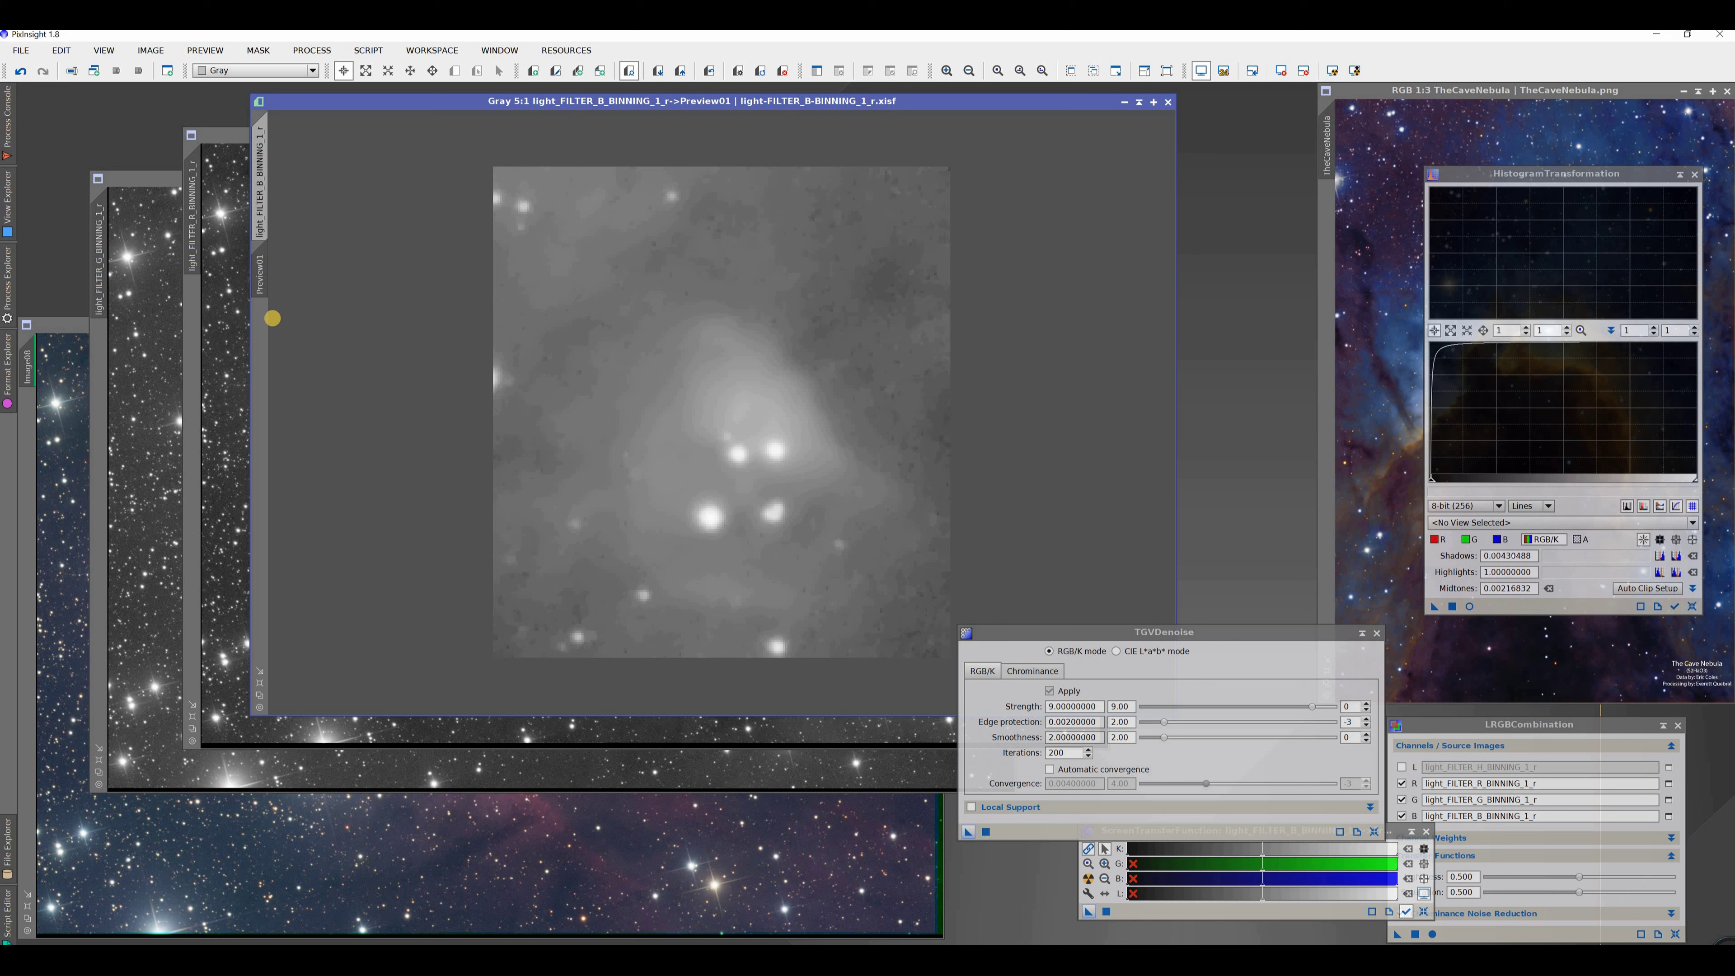
pyautogui.rightClick(259, 283)
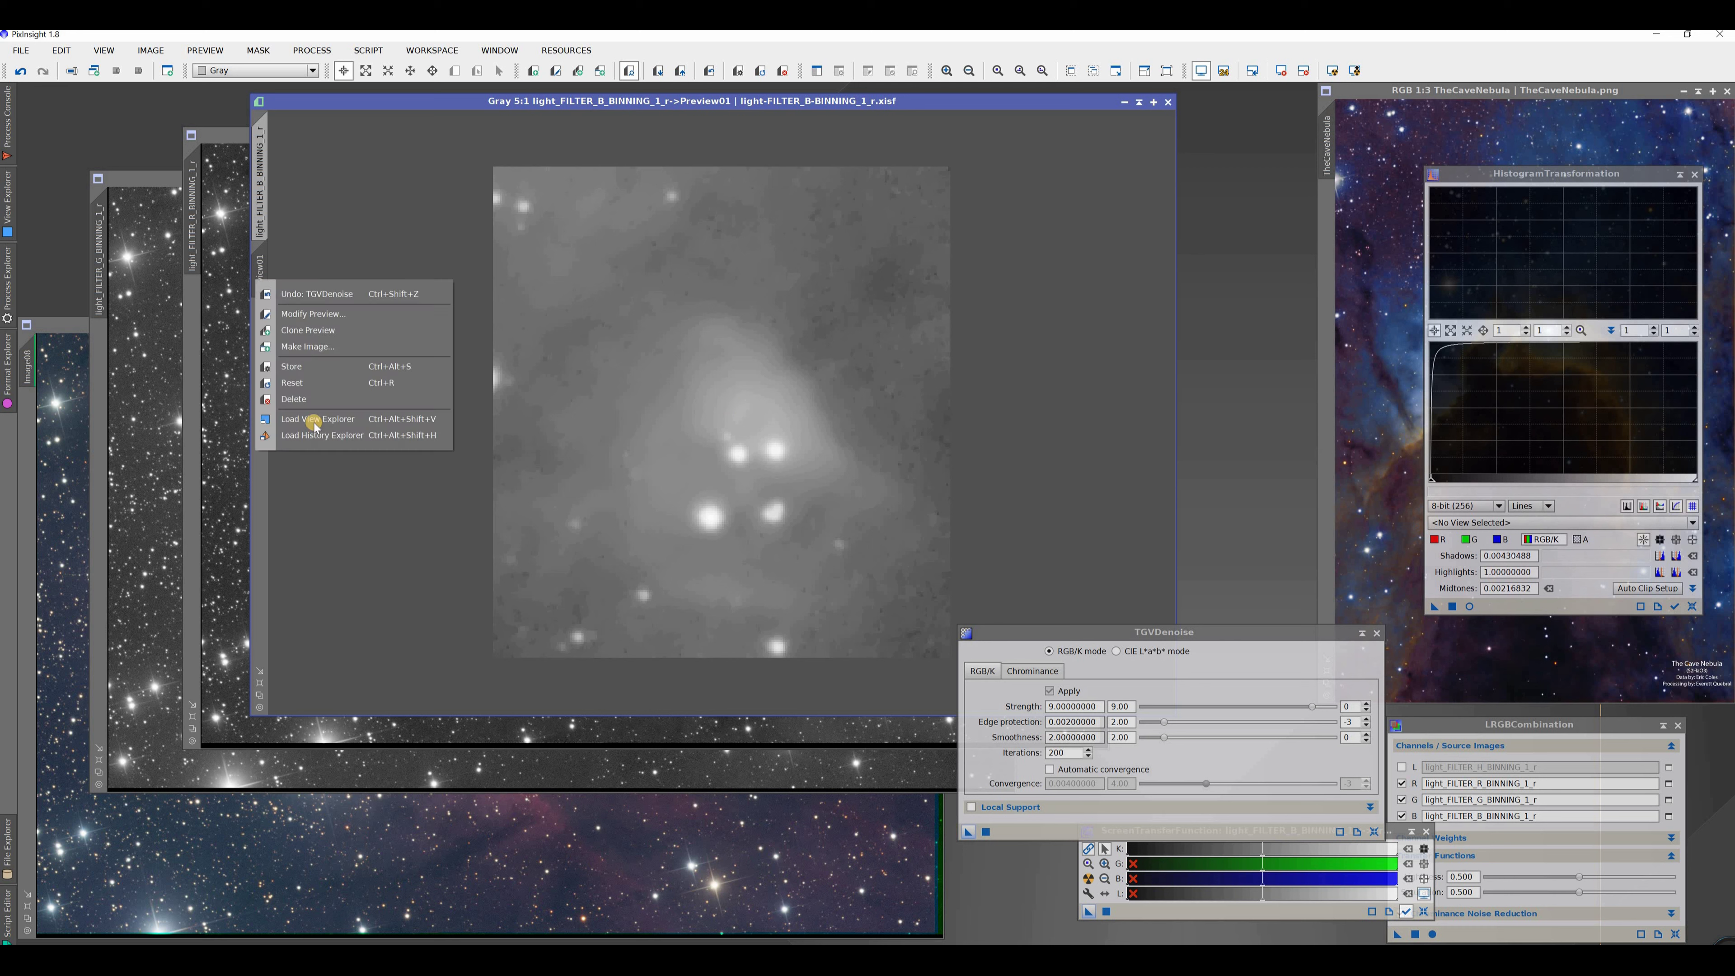
pyautogui.click(302, 382)
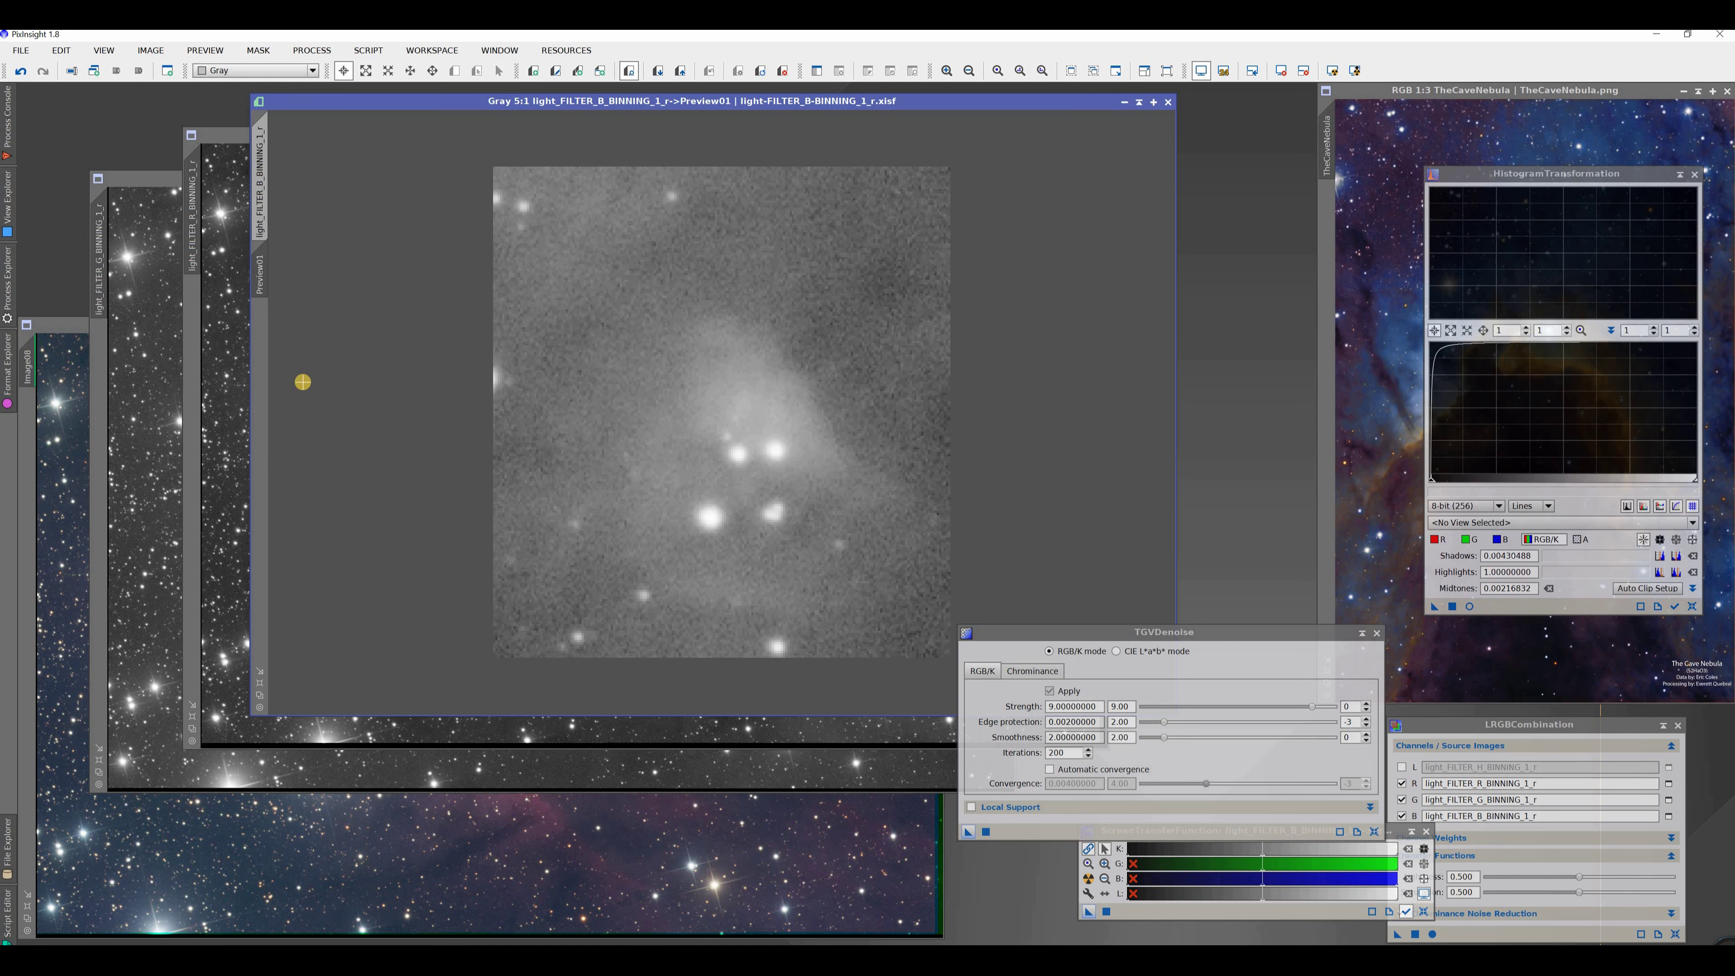
# Delete the test preview and apply TGVDenoise with strength 9, edge protection 0.002 and 200 iterations to the whole blue filter image
pyautogui.rightClick(264, 290)
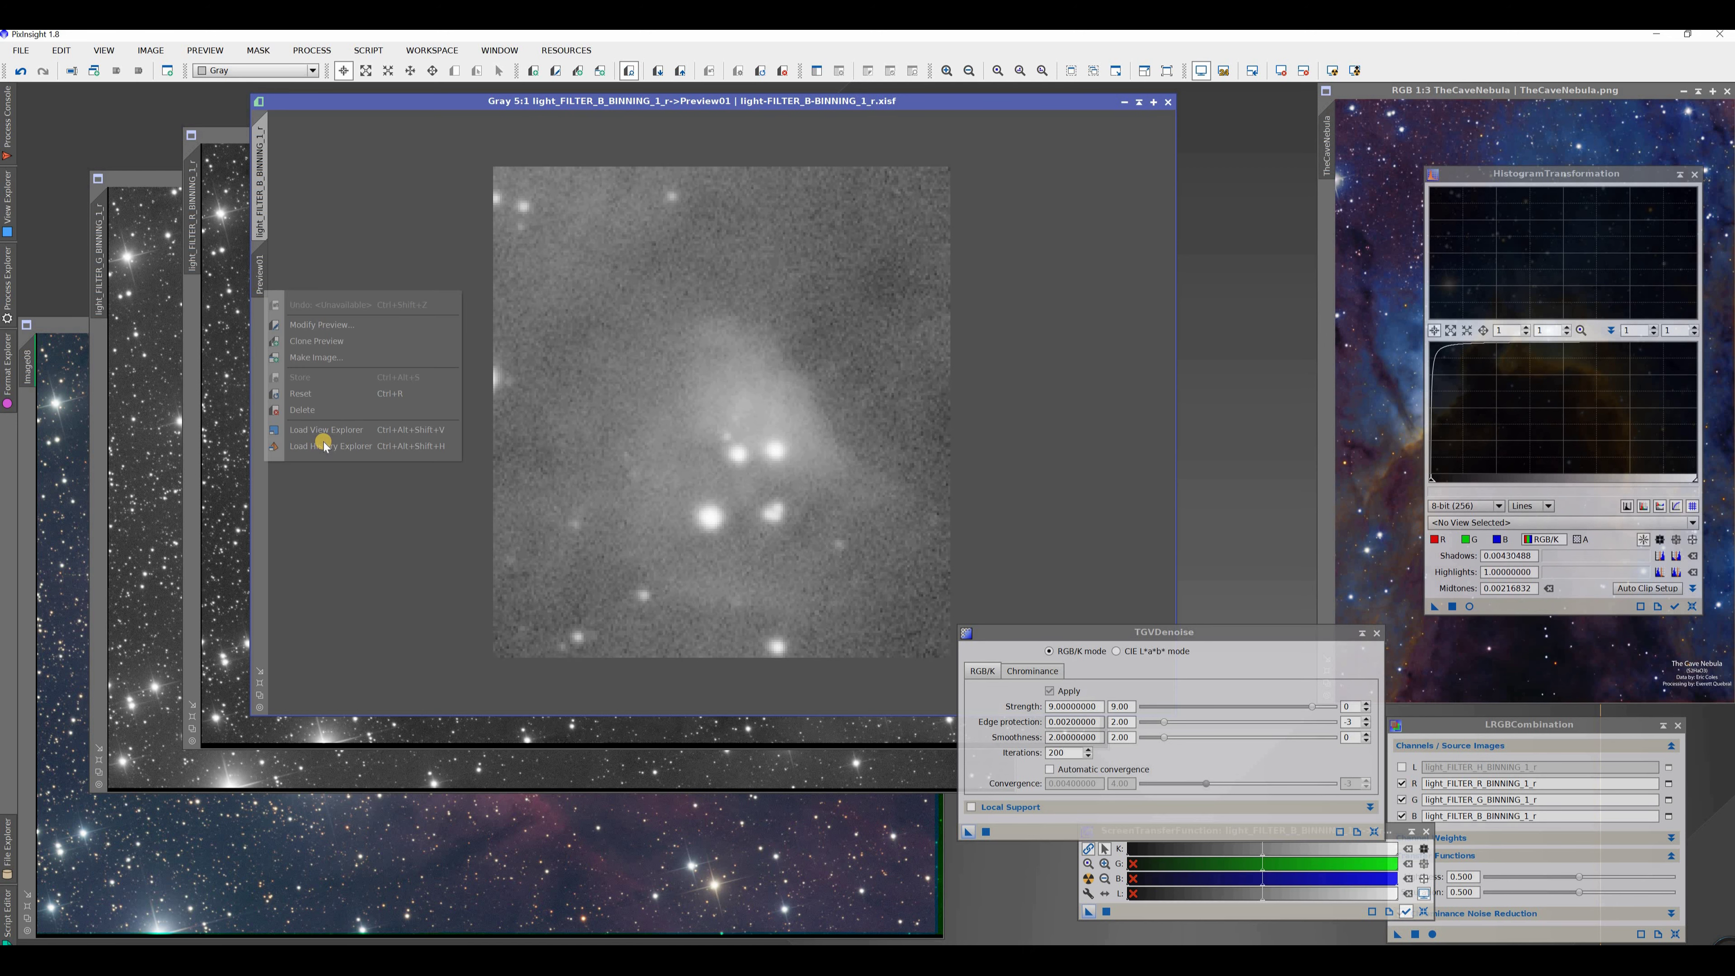
pyautogui.click(301, 410)
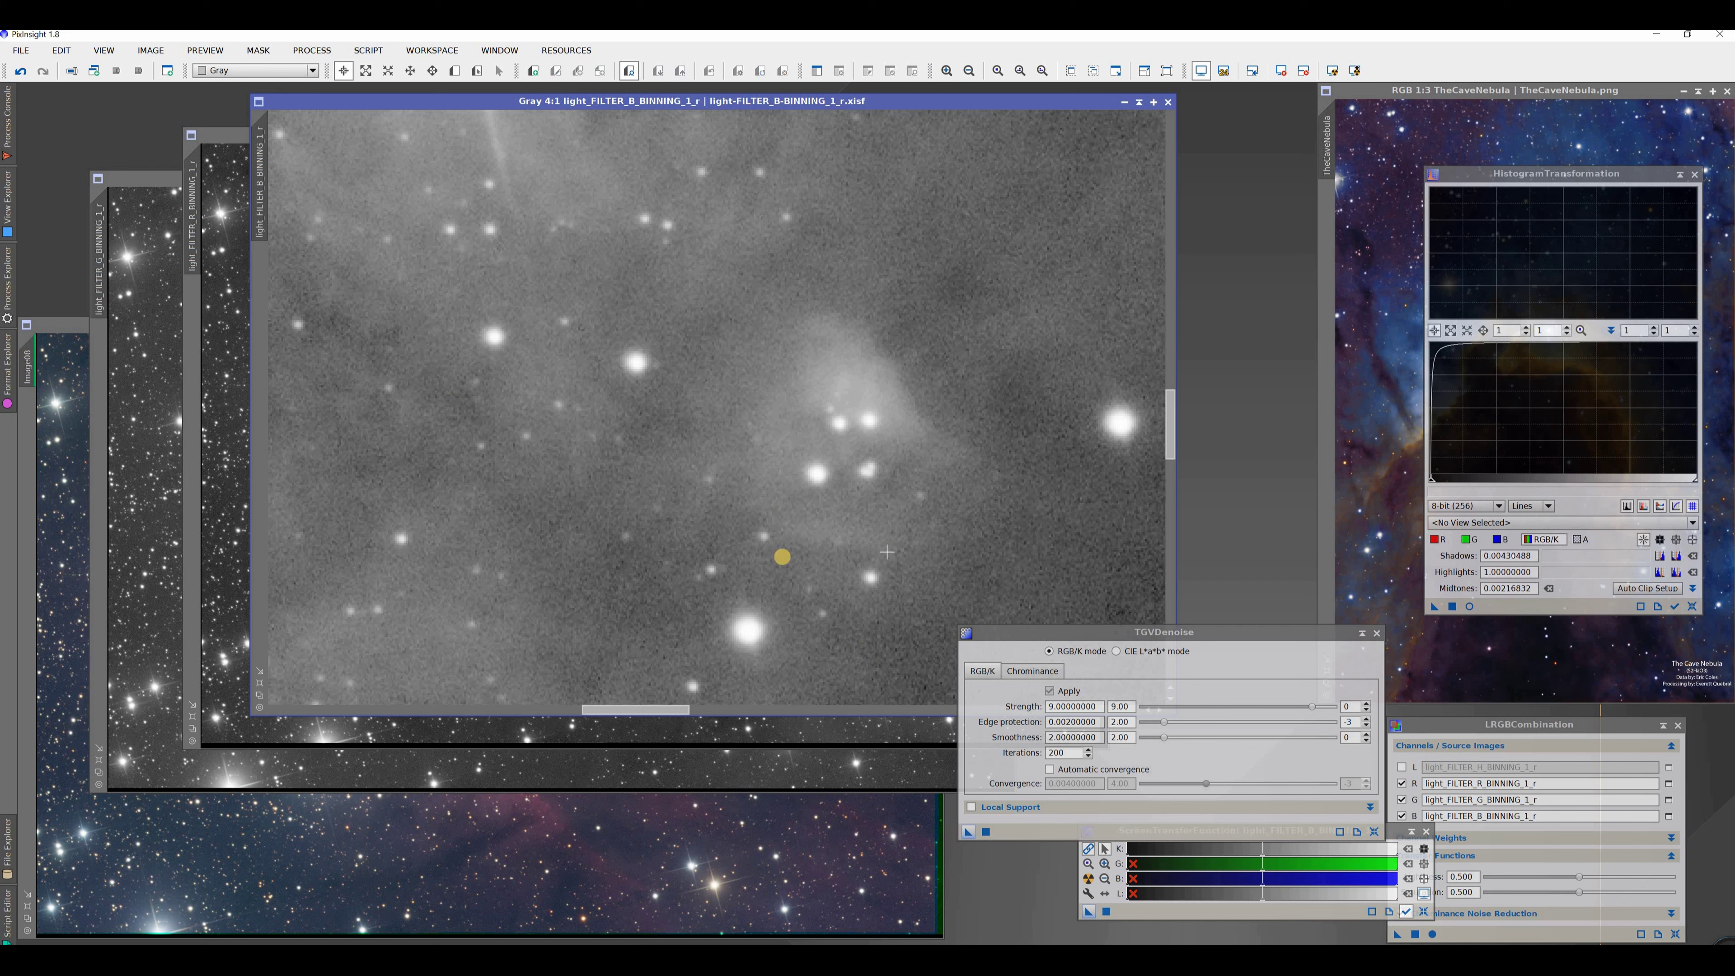
pyautogui.scroll(2, 745, 536)
pyautogui.scroll(-4, 744, 536)
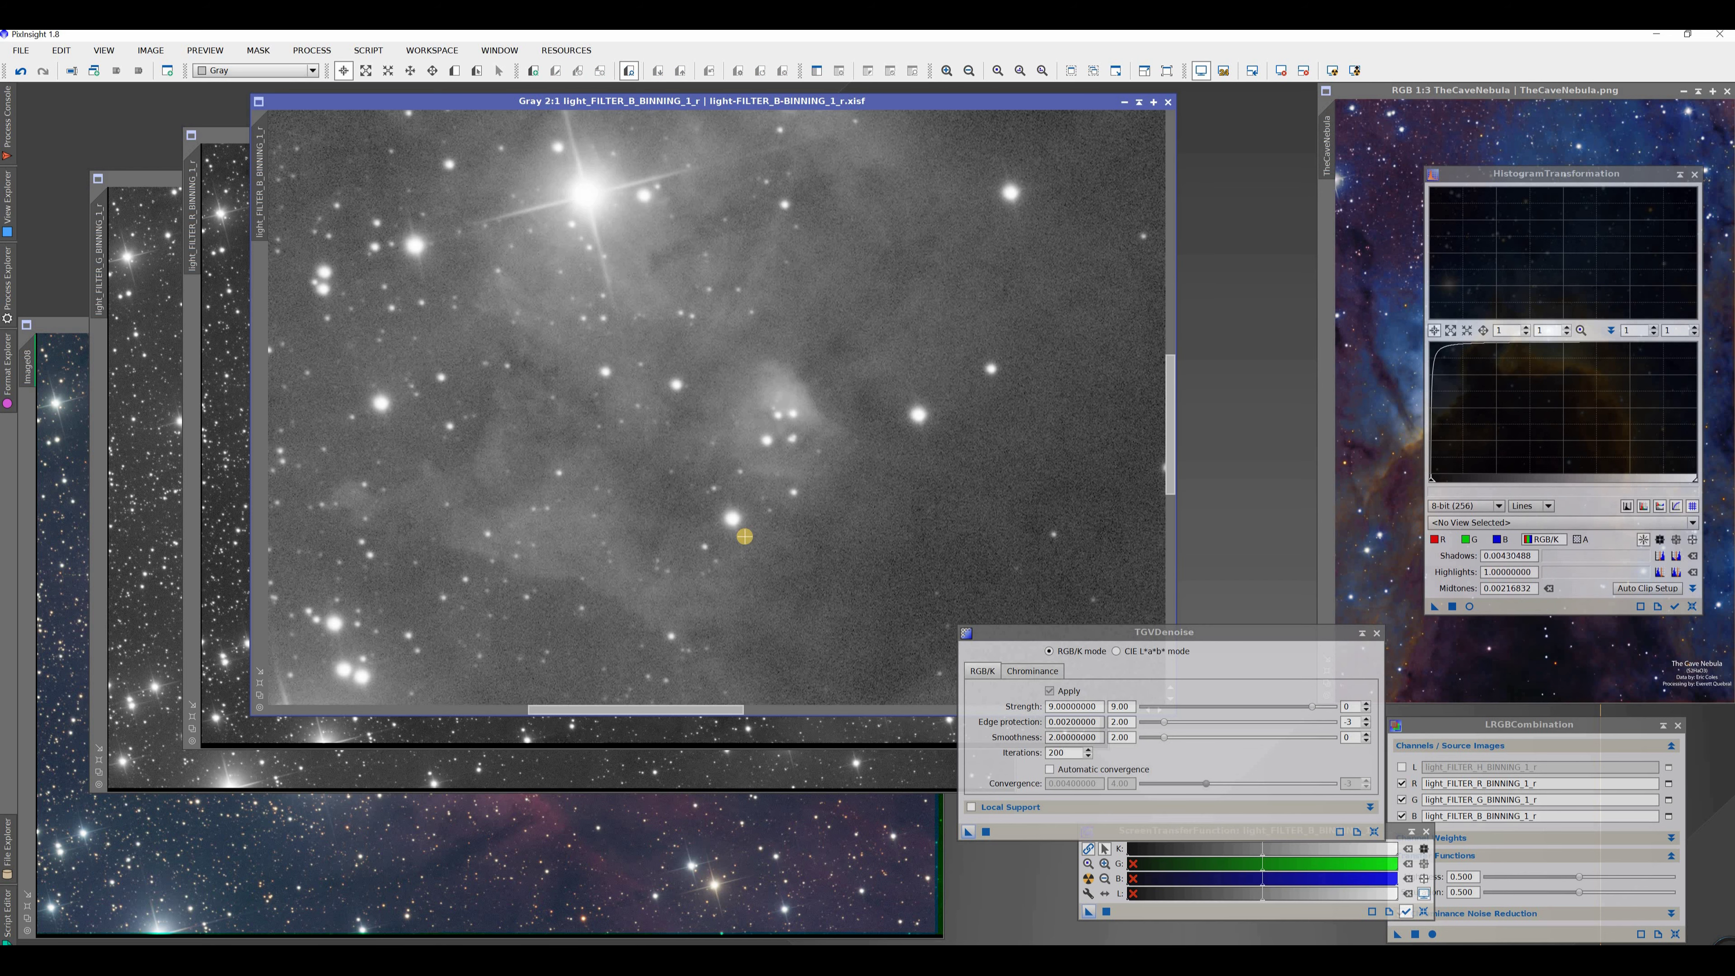
pyautogui.scroll(-3, 744, 536)
pyautogui.scroll(2, 744, 536)
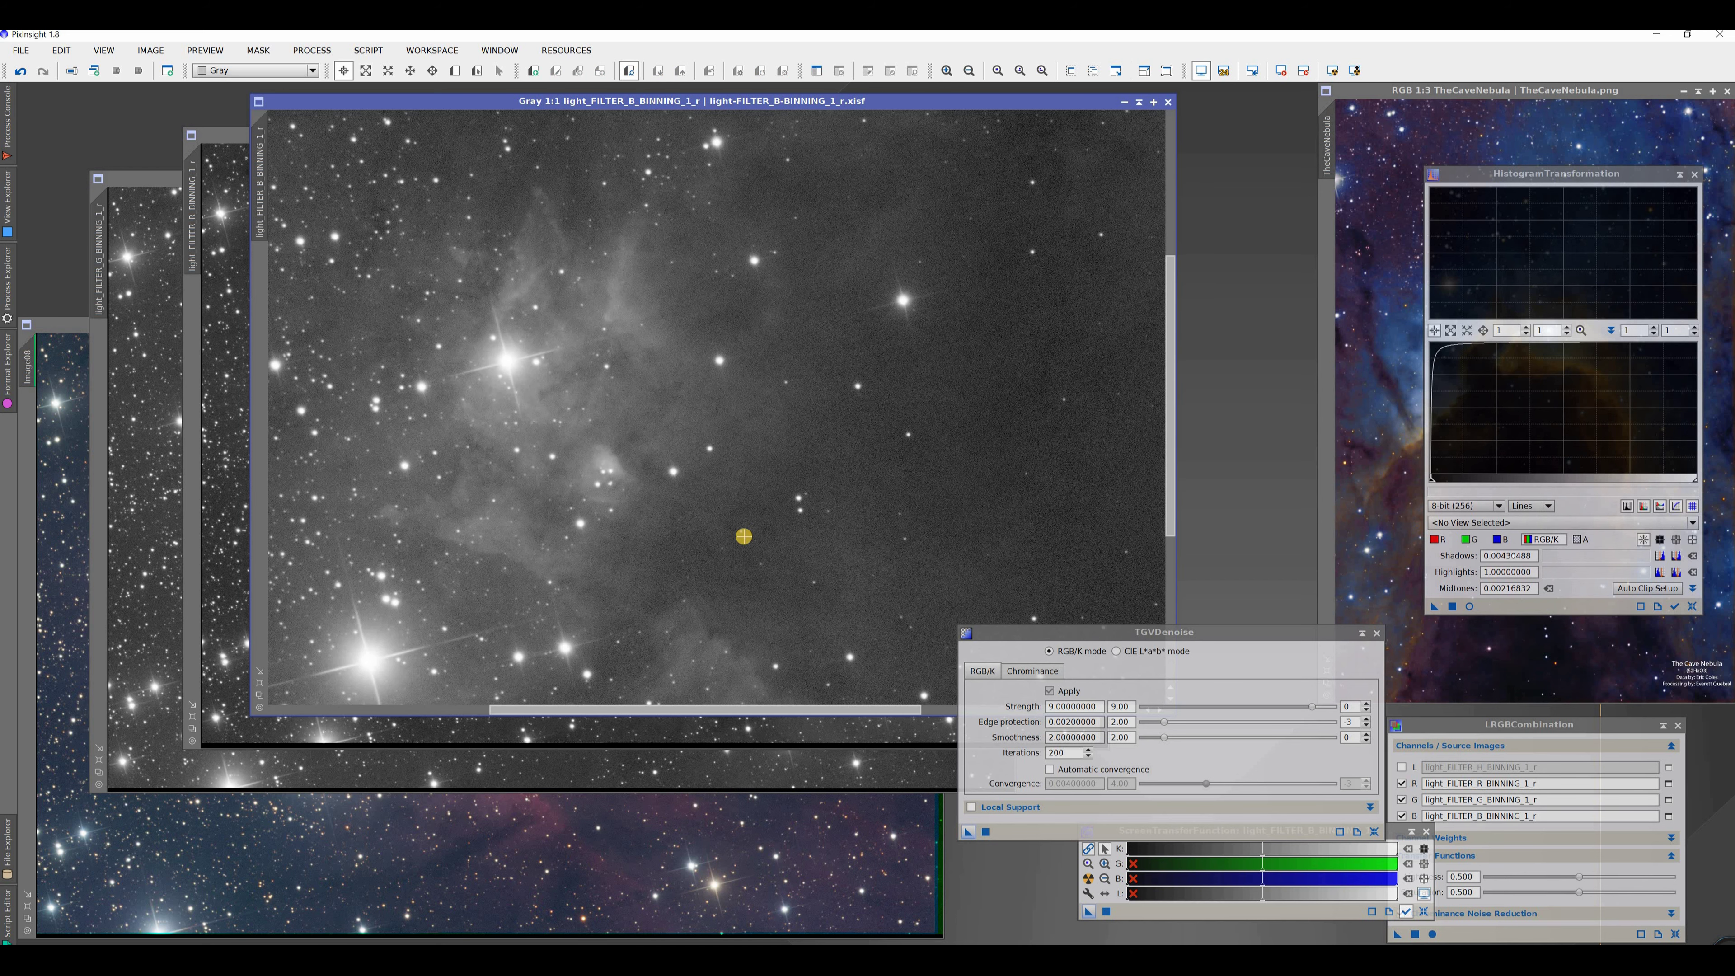
pyautogui.scroll(-2, 744, 536)
pyautogui.scroll(3, 744, 536)
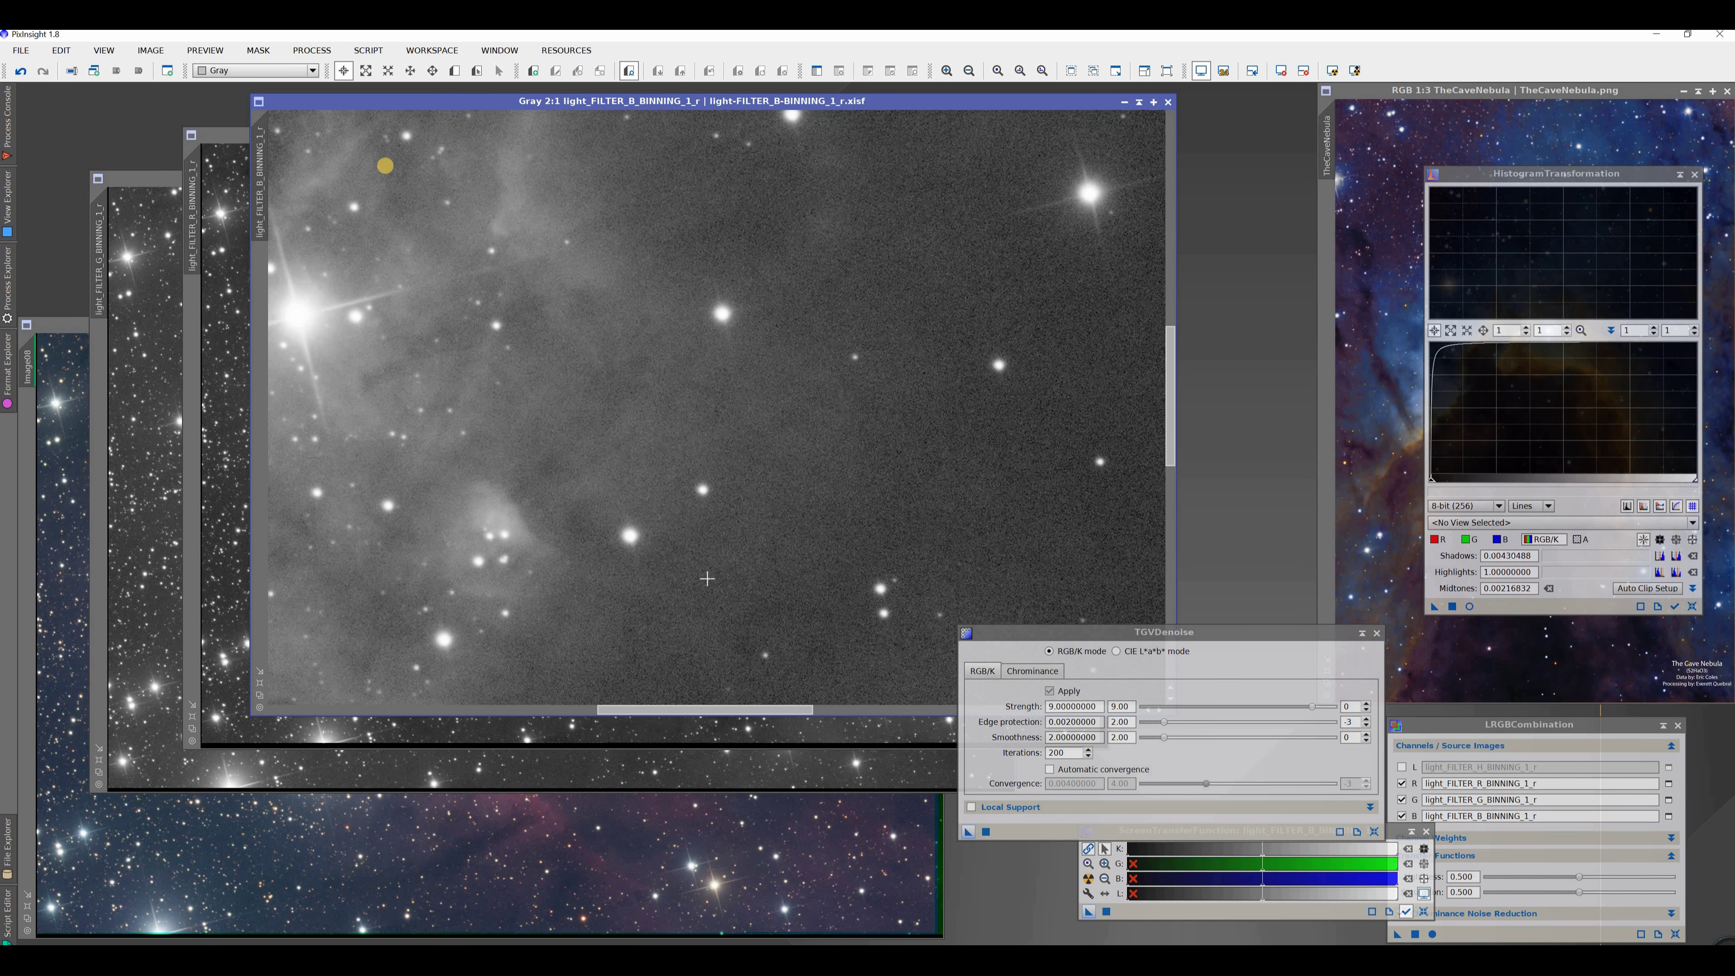
pyautogui.moveTo(358, 103); pyautogui.dragTo(377, 92)
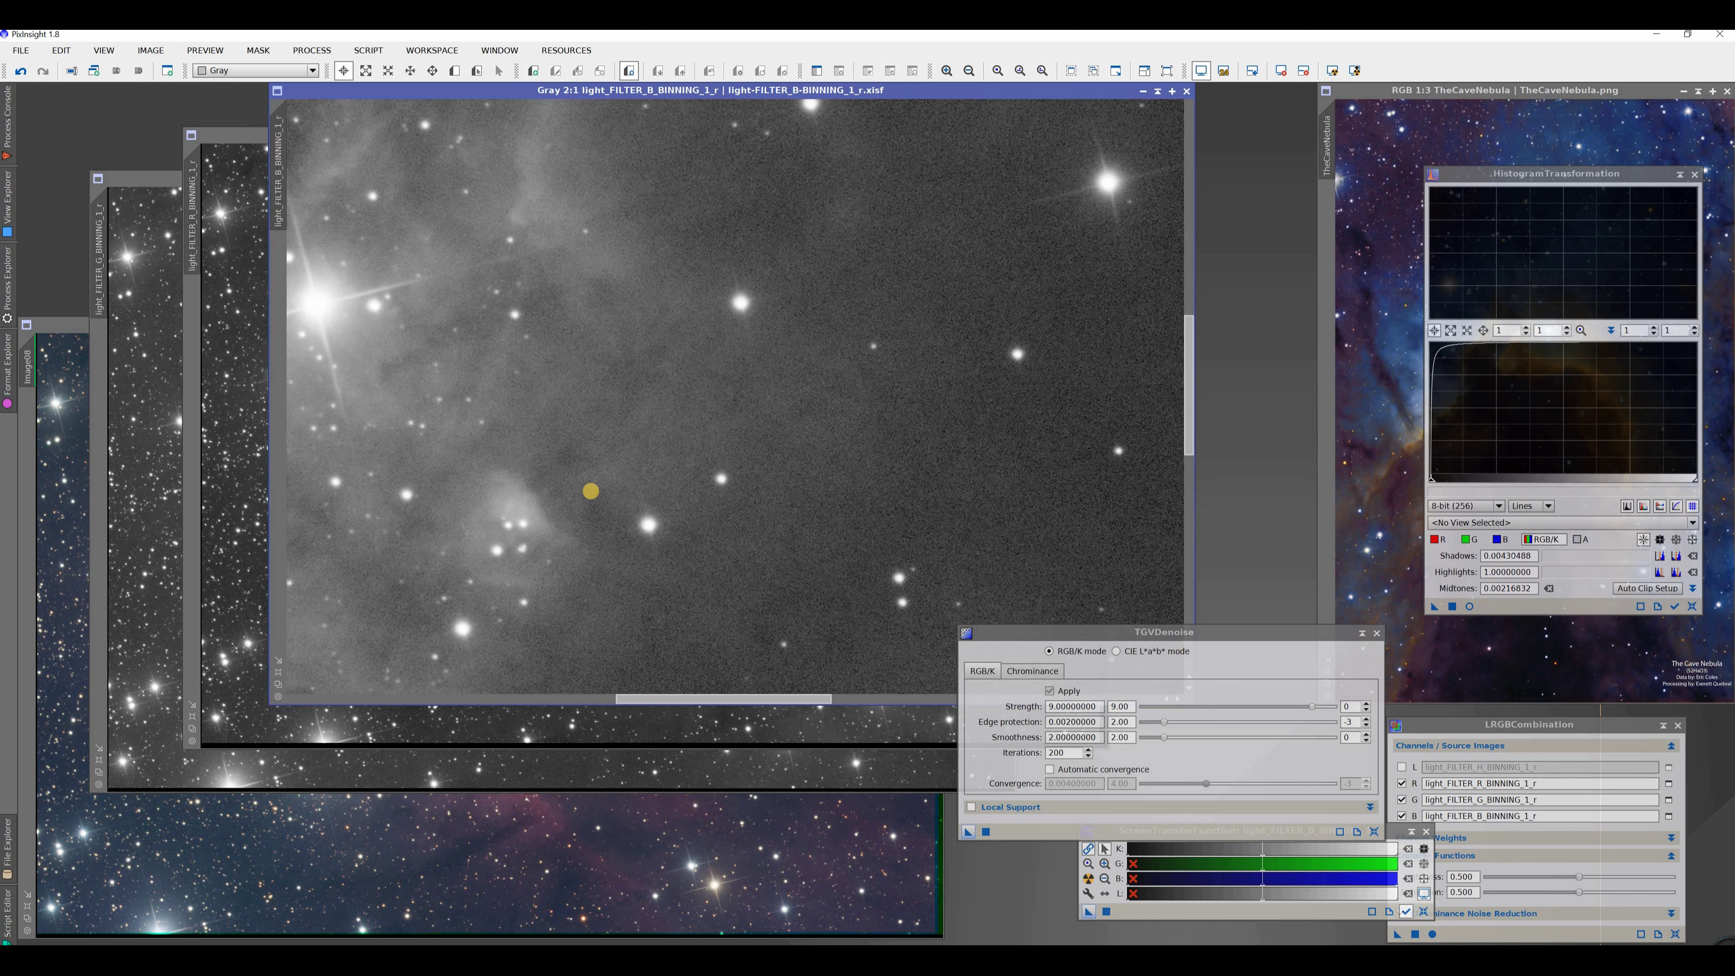
pyautogui.moveTo(970, 833); pyautogui.dragTo(681, 533)
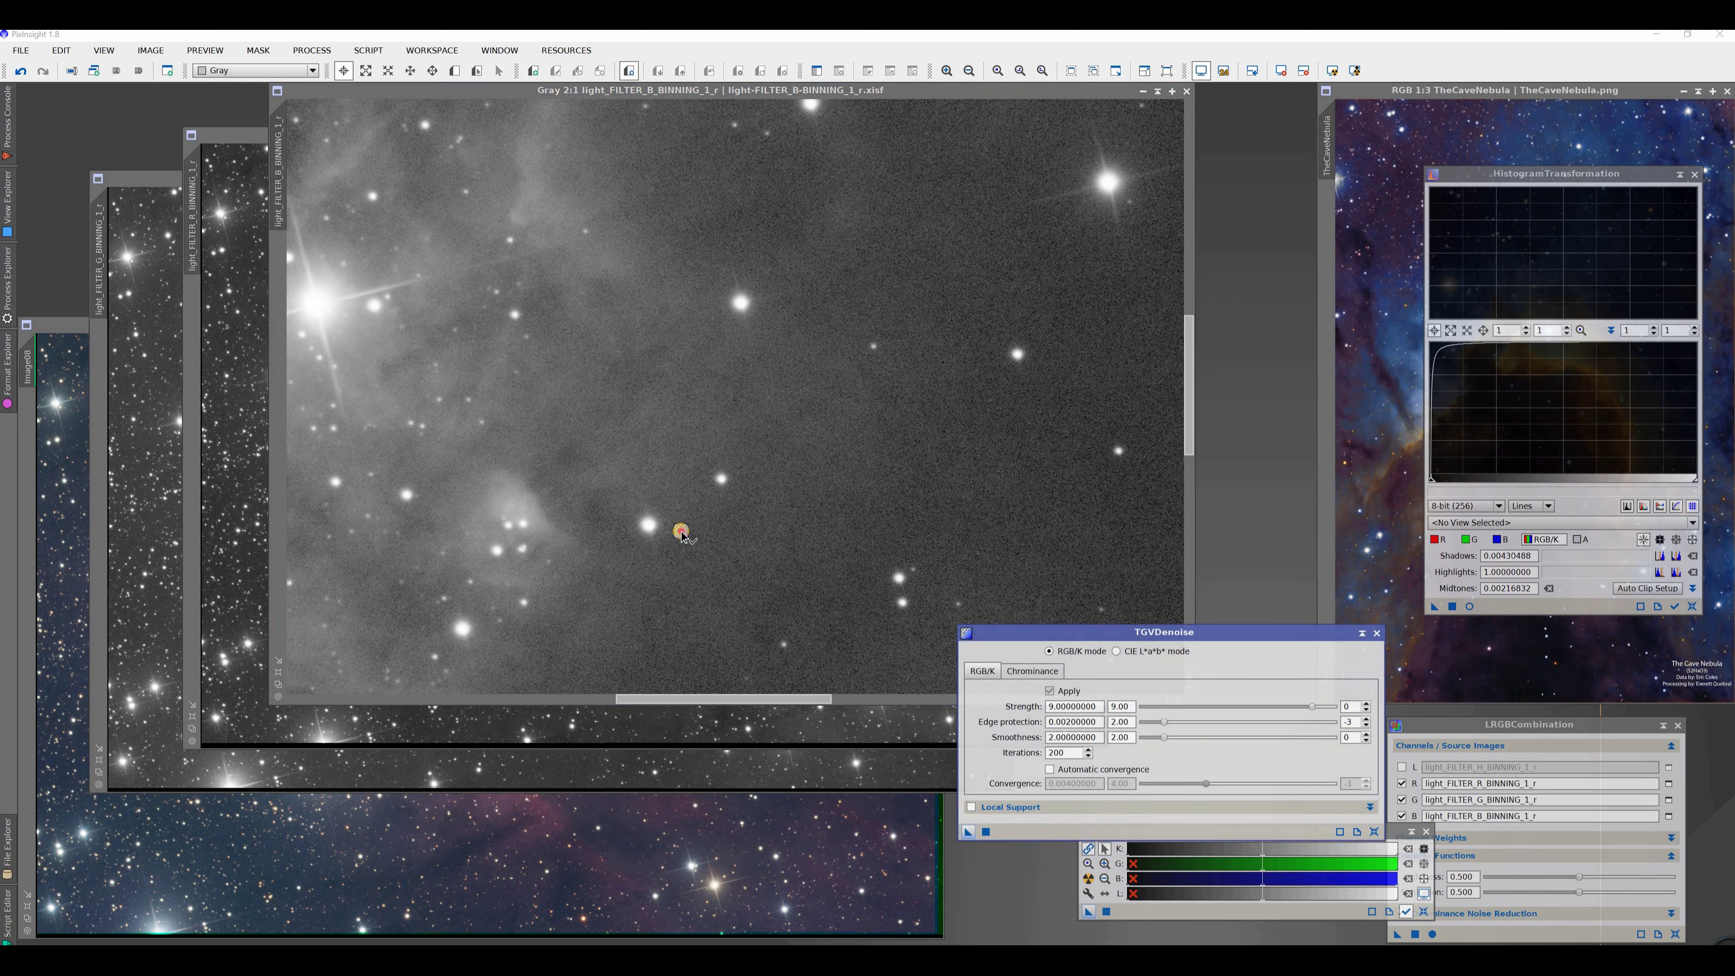
# Apply the same TGVDenoise settings to the red and green filter images, and bring the blue filter image to the front
pyautogui.click(973, 831)
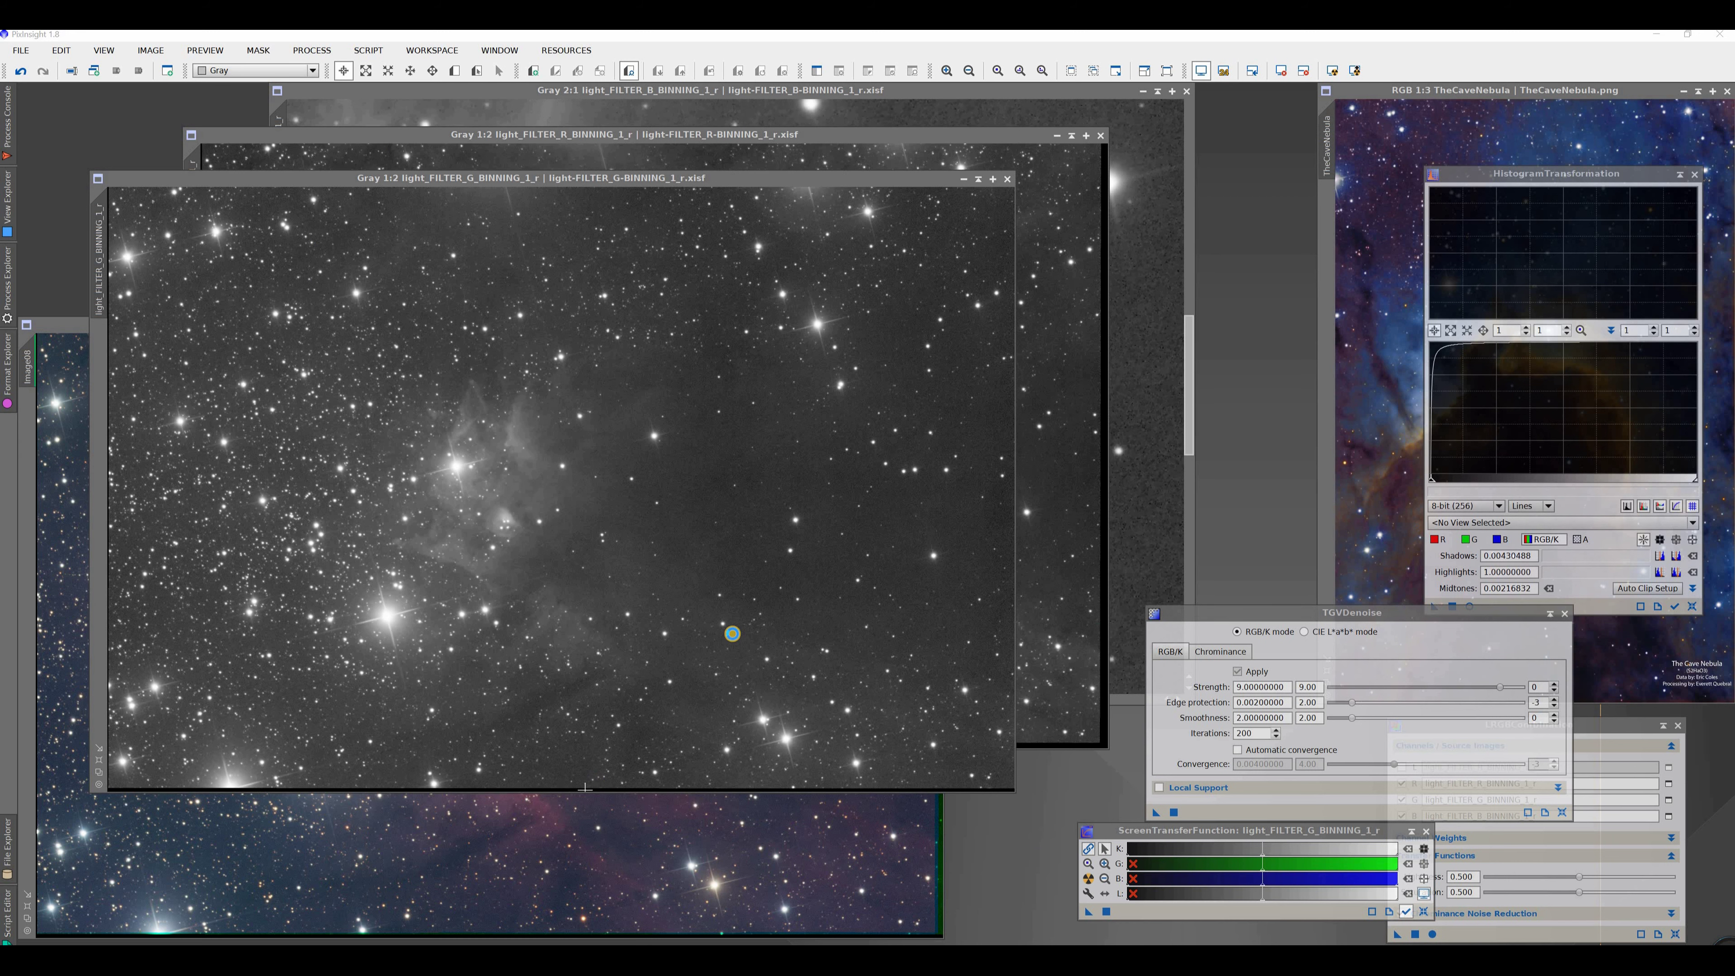
pyautogui.click(715, 623)
pyautogui.moveTo(413, 180); pyautogui.dragTo(416, 195)
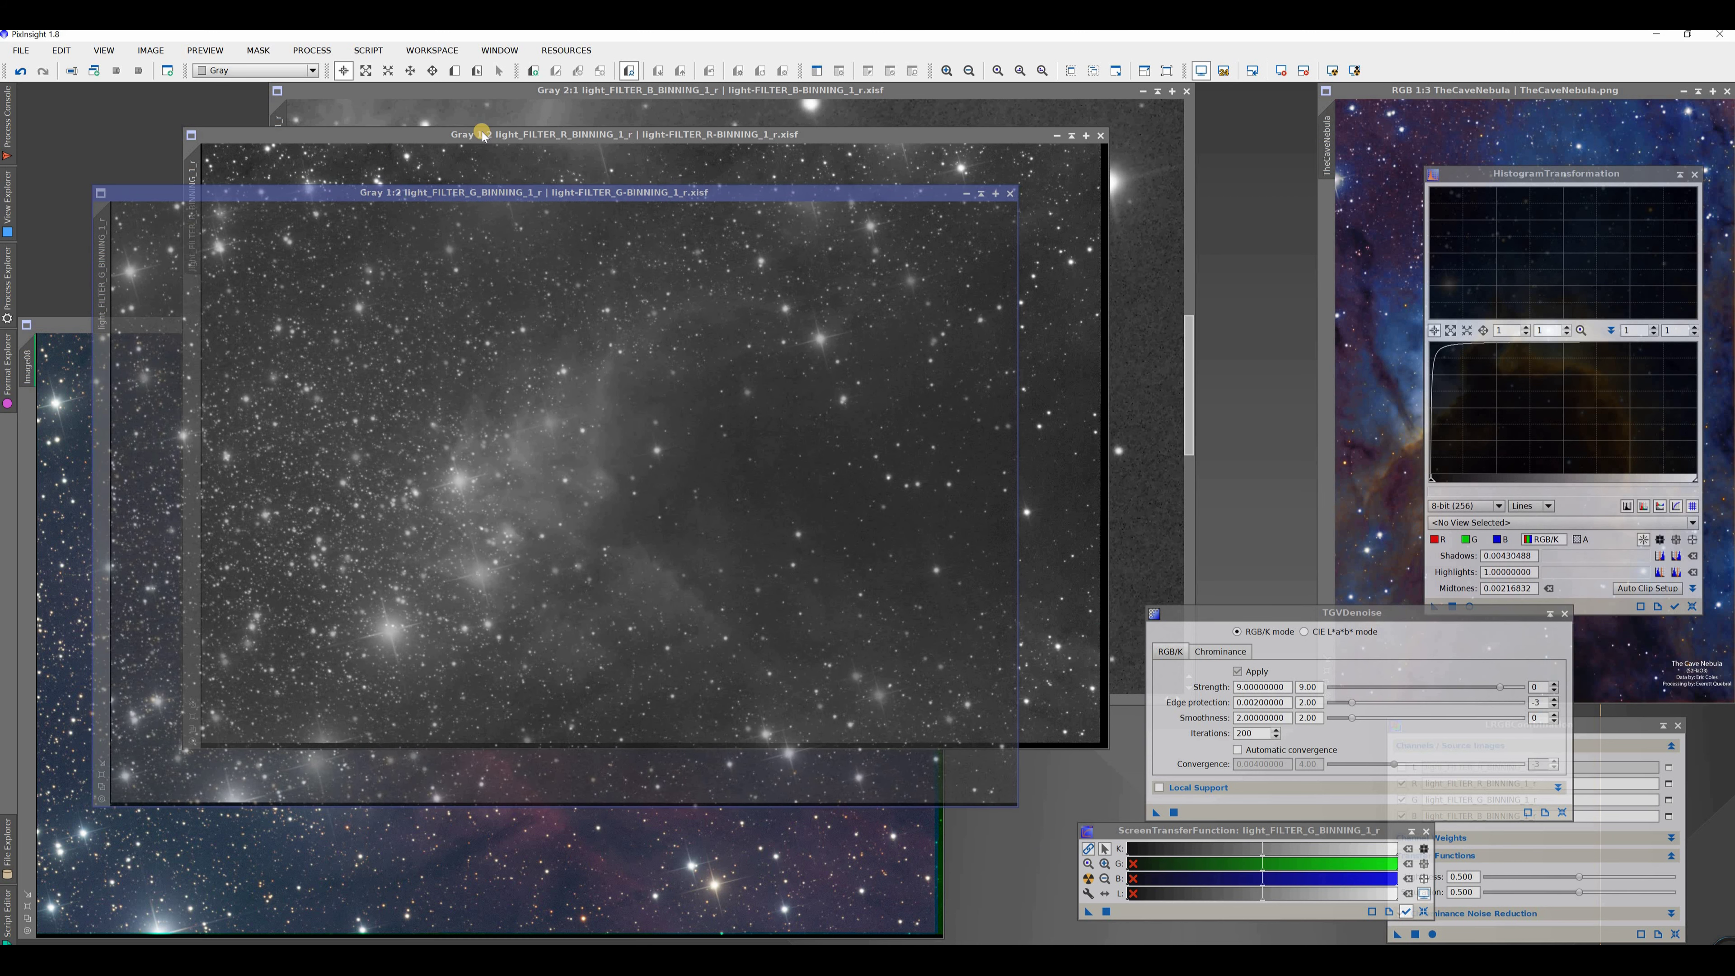
pyautogui.moveTo(482, 134); pyautogui.dragTo(487, 135)
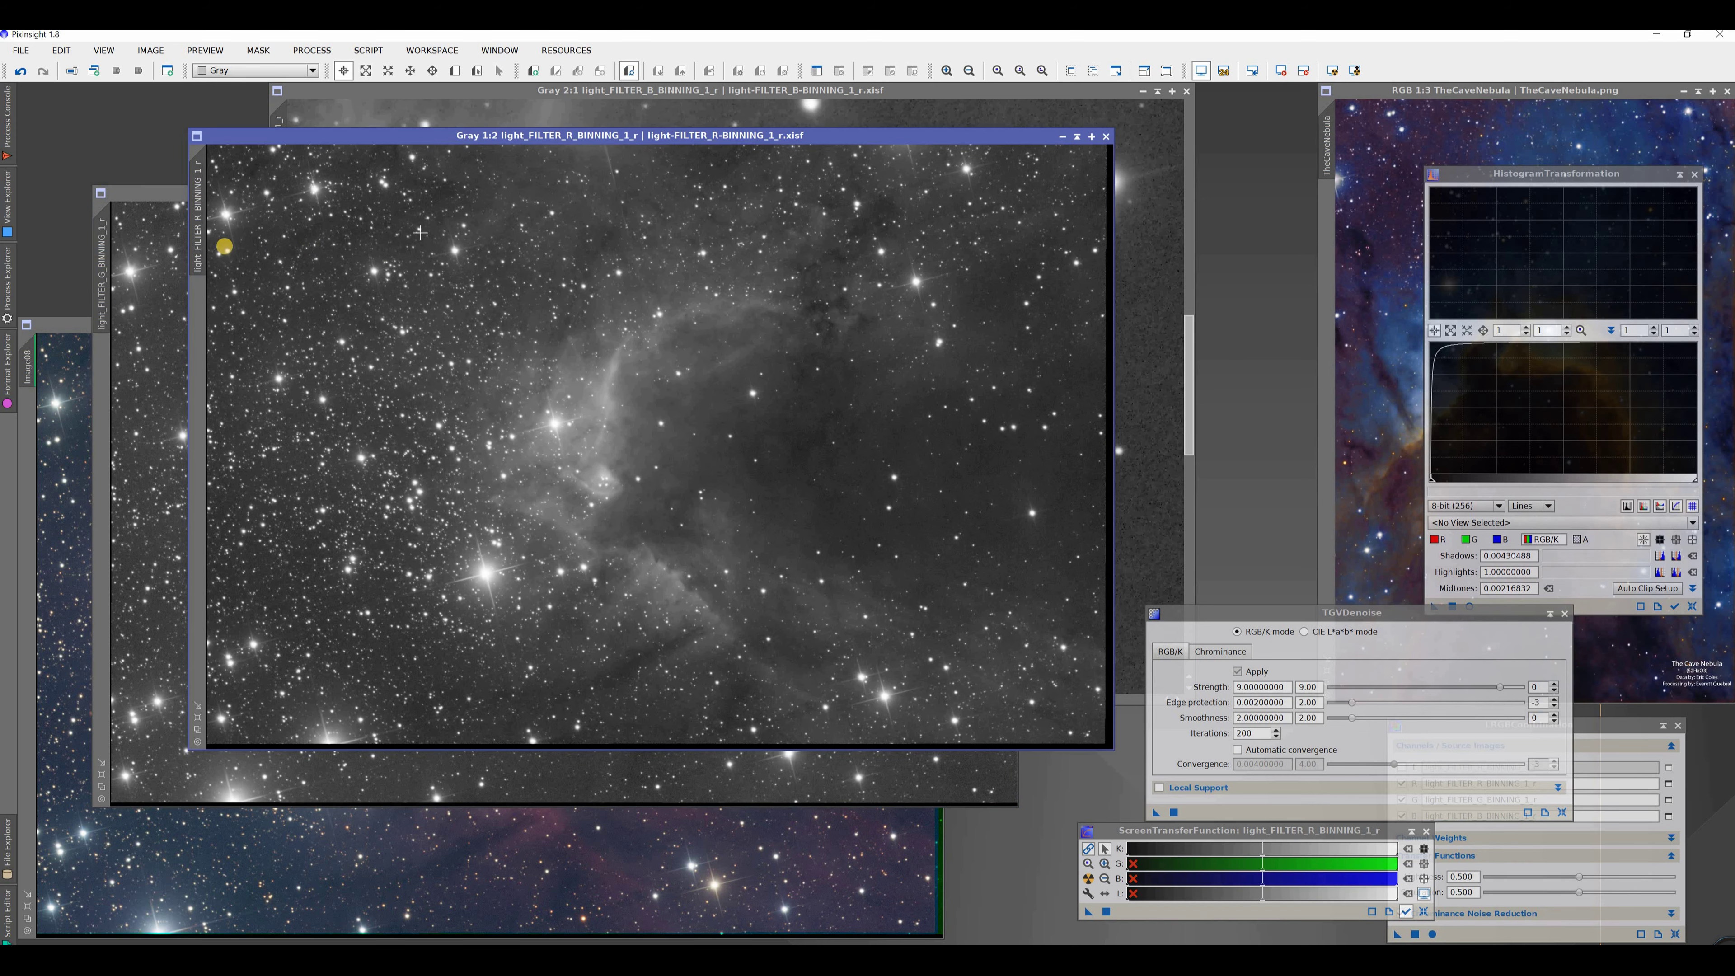
pyautogui.click(394, 95)
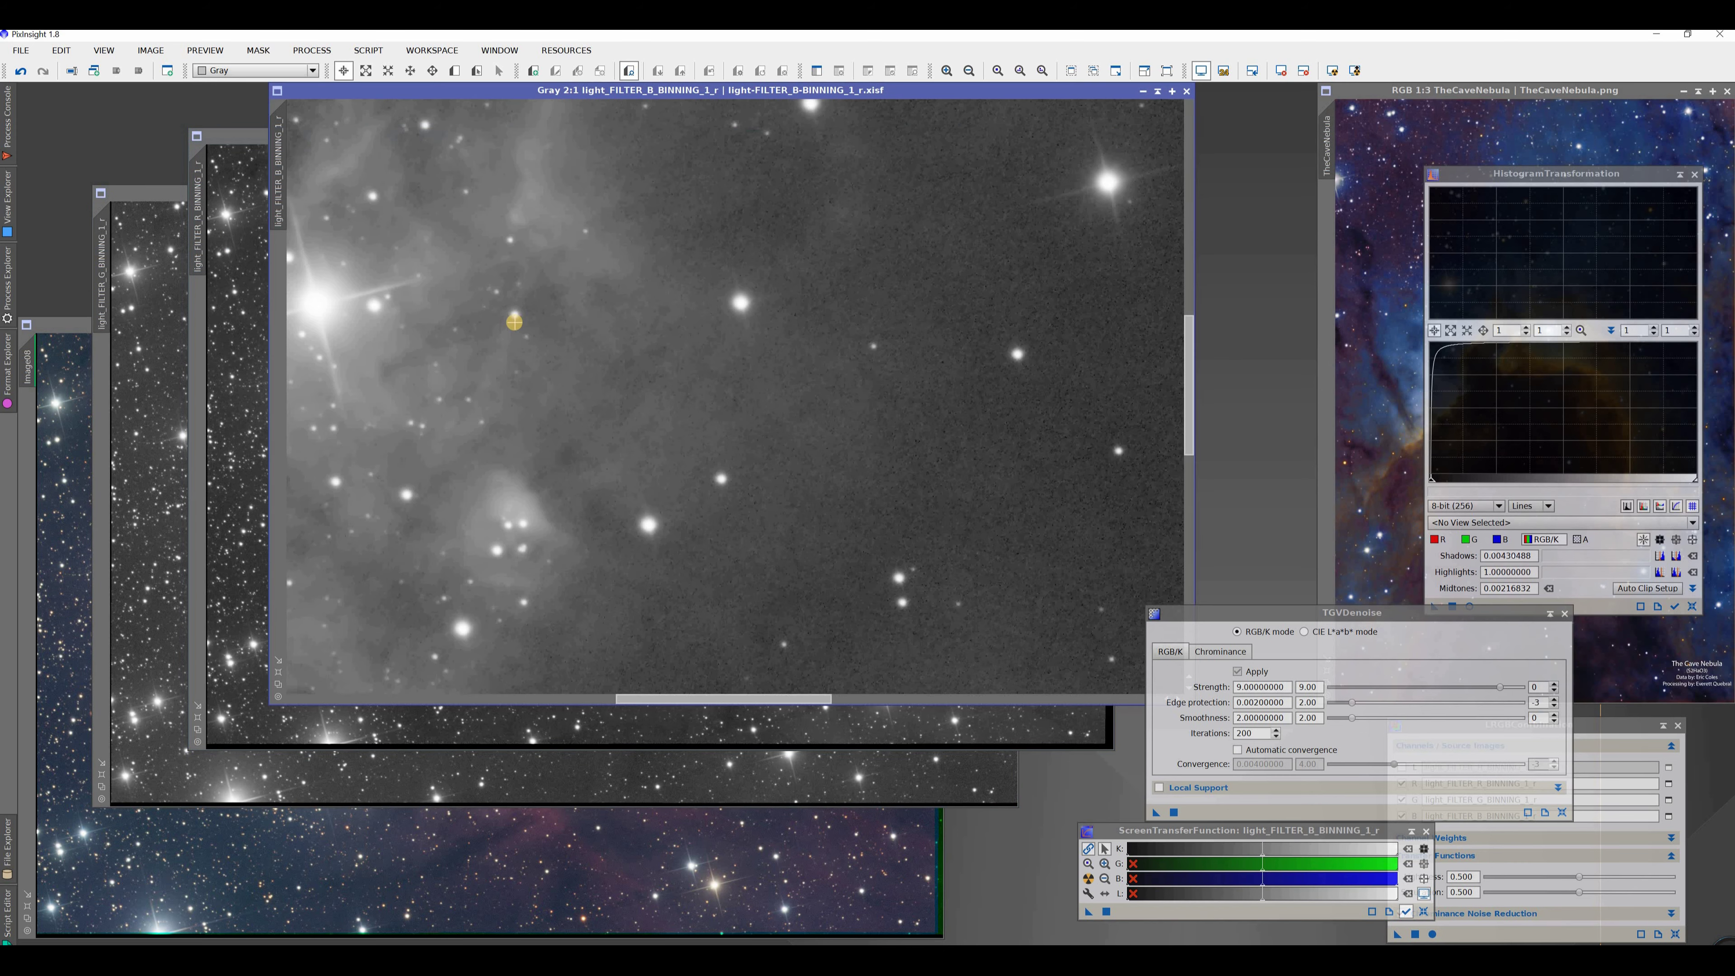
# Undo and redo the denoising on the blue filter image to compare its background noise at several magnifications
pyautogui.scroll(1, 514, 322)
pyautogui.scroll(-6, 514, 322)
pyautogui.scroll(4, 514, 322)
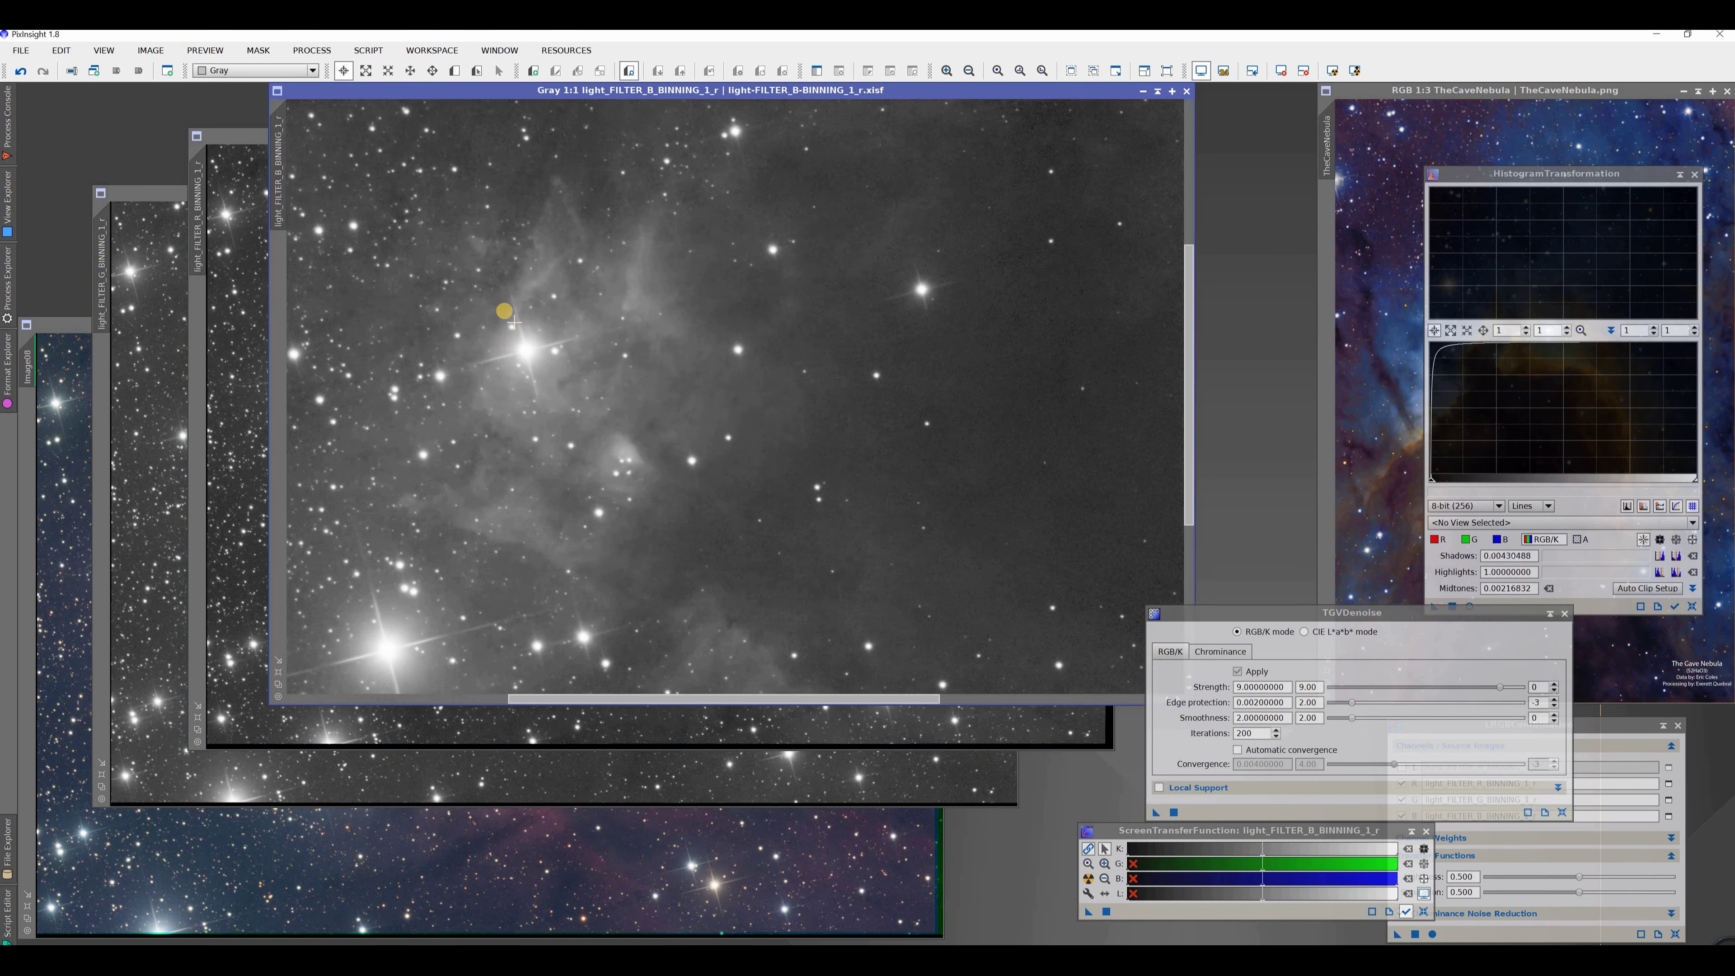
pyautogui.click(21, 70)
pyautogui.click(302, 158)
pyautogui.click(45, 72)
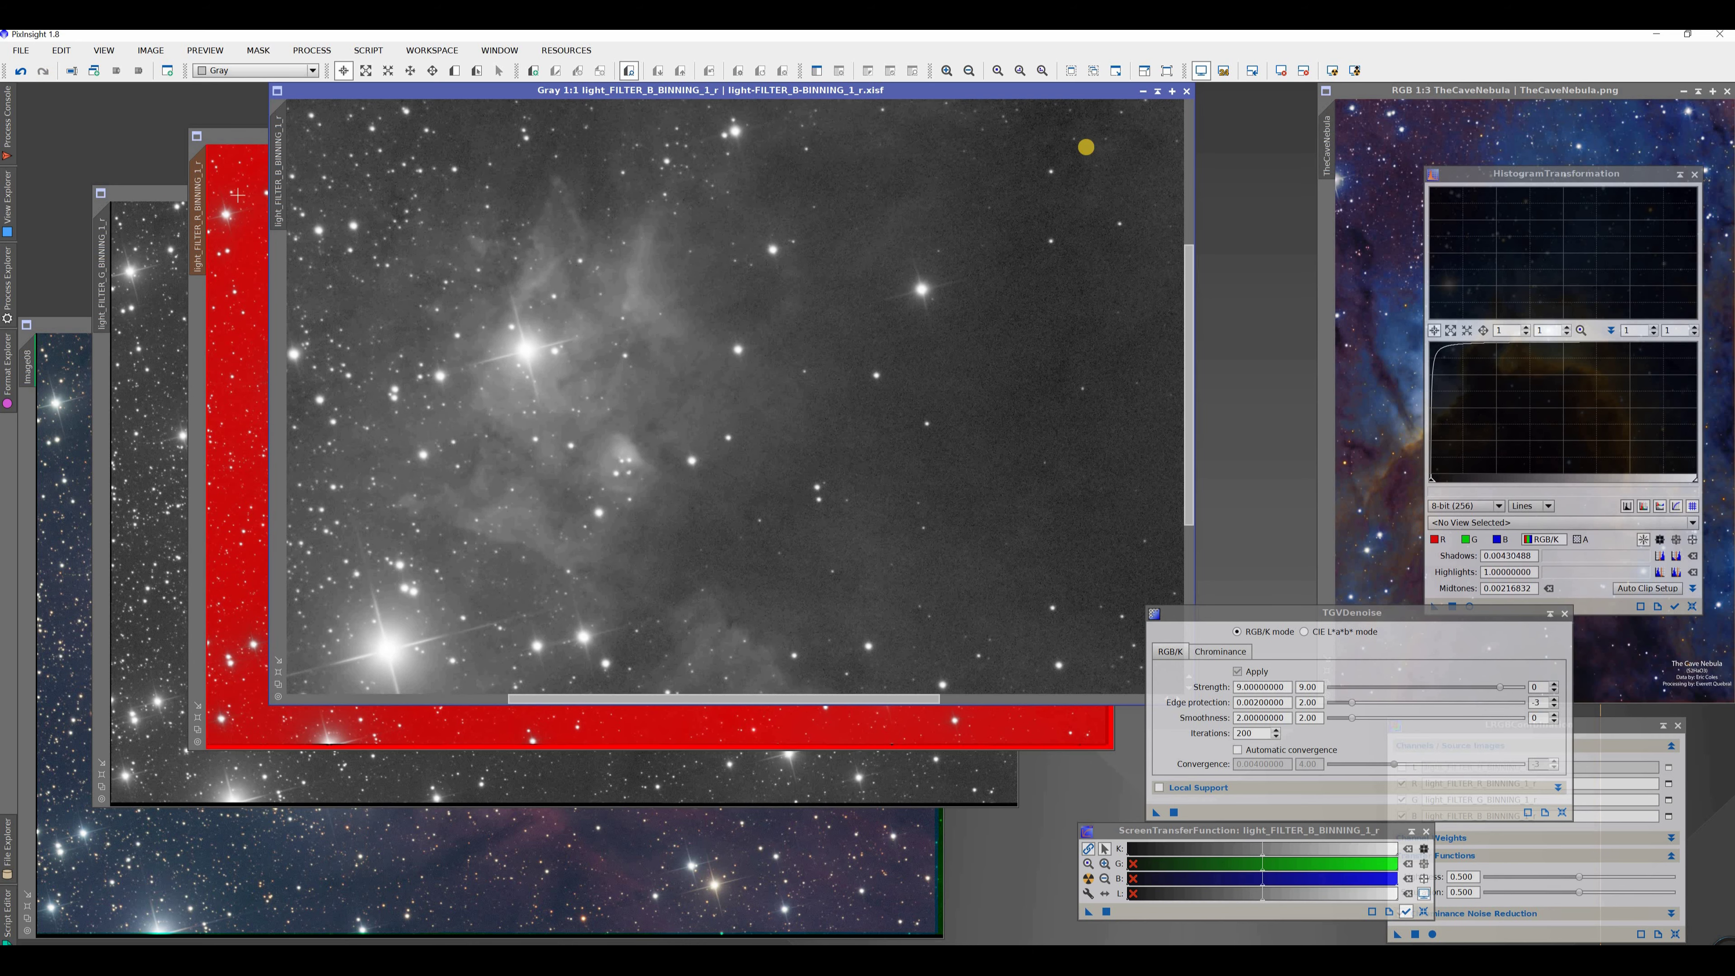
pyautogui.scroll(2, 528, 286)
pyautogui.scroll(-3, 527, 285)
pyautogui.scroll(2, 527, 285)
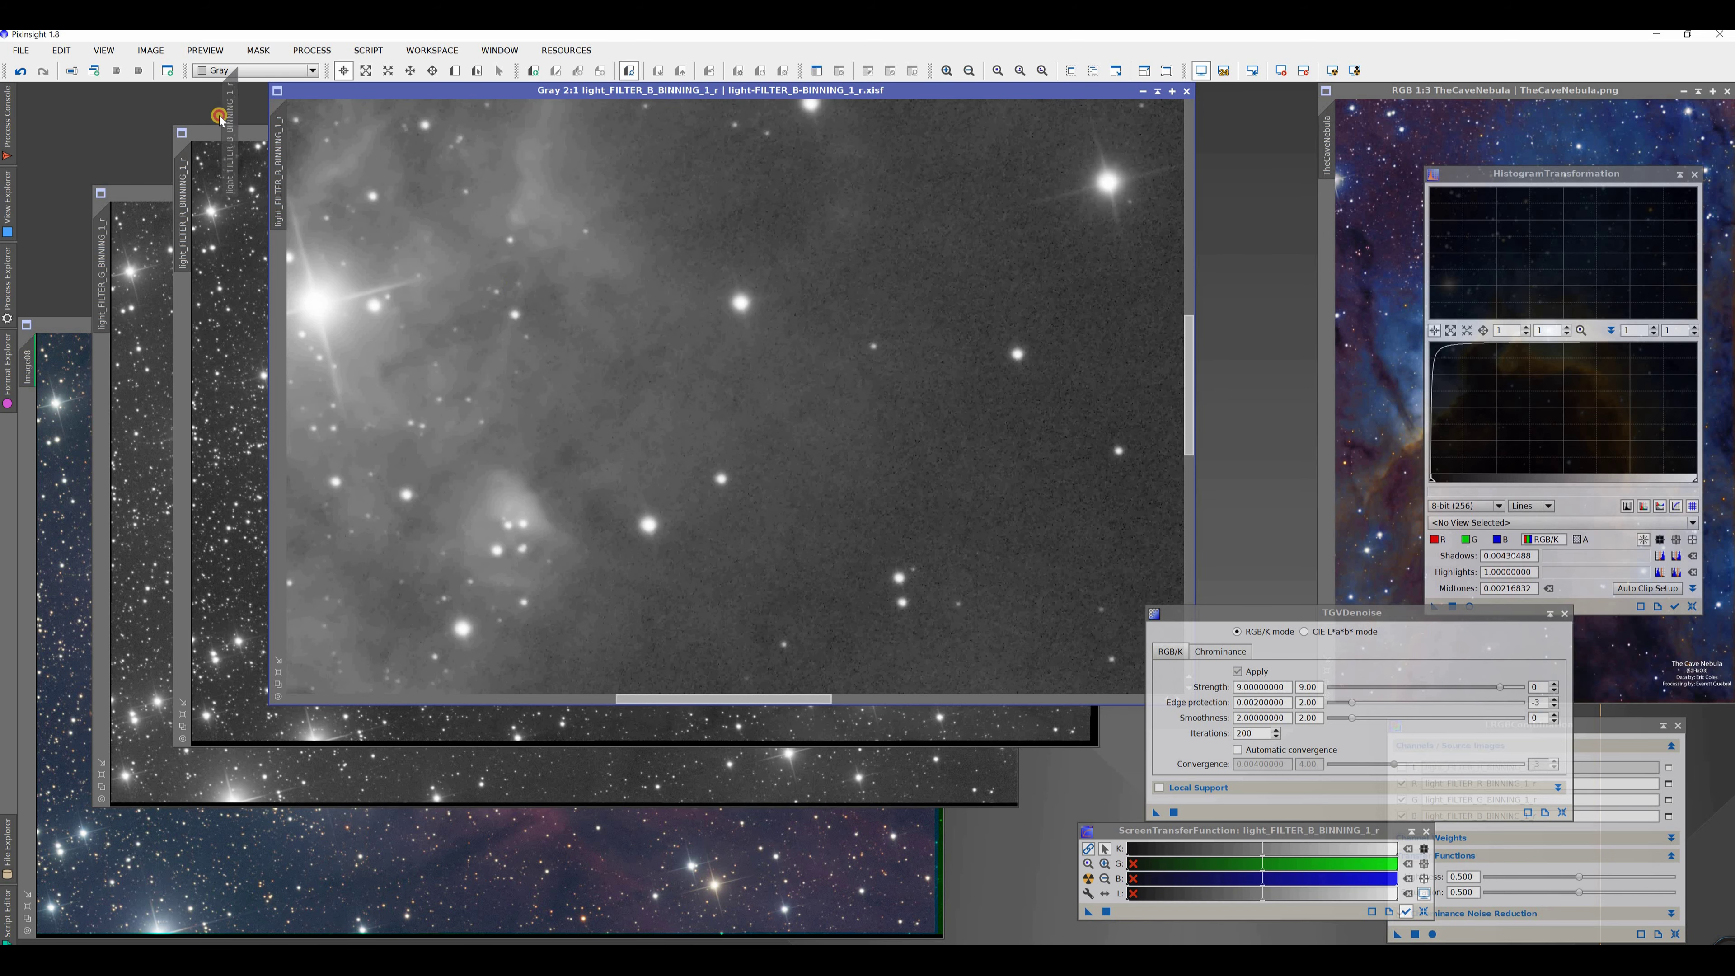
# Compare a clone of the denoised blue filter image with the noisy original, then redo the denoising and close the clone
pyautogui.moveTo(285, 168)
pyautogui.mouseDown()
pyautogui.moveTo(369, 212)
pyautogui.moveTo(617, 181)
pyautogui.moveTo(401, 304)
pyautogui.mouseUp()
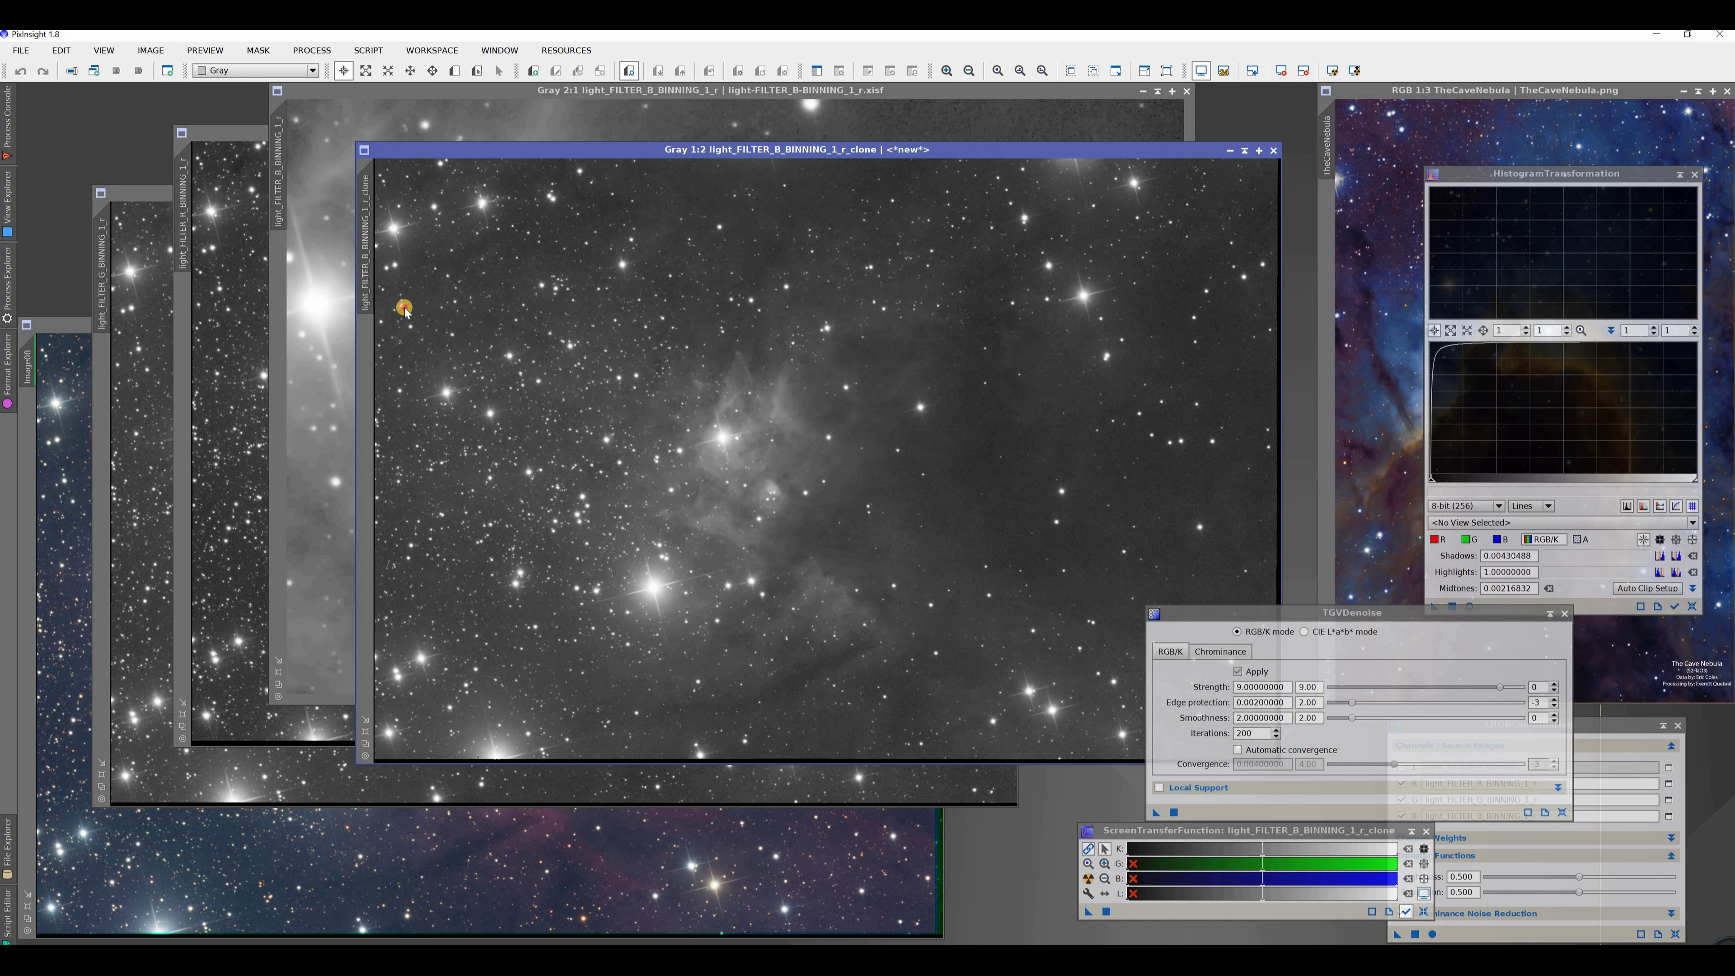
pyautogui.click(375, 209)
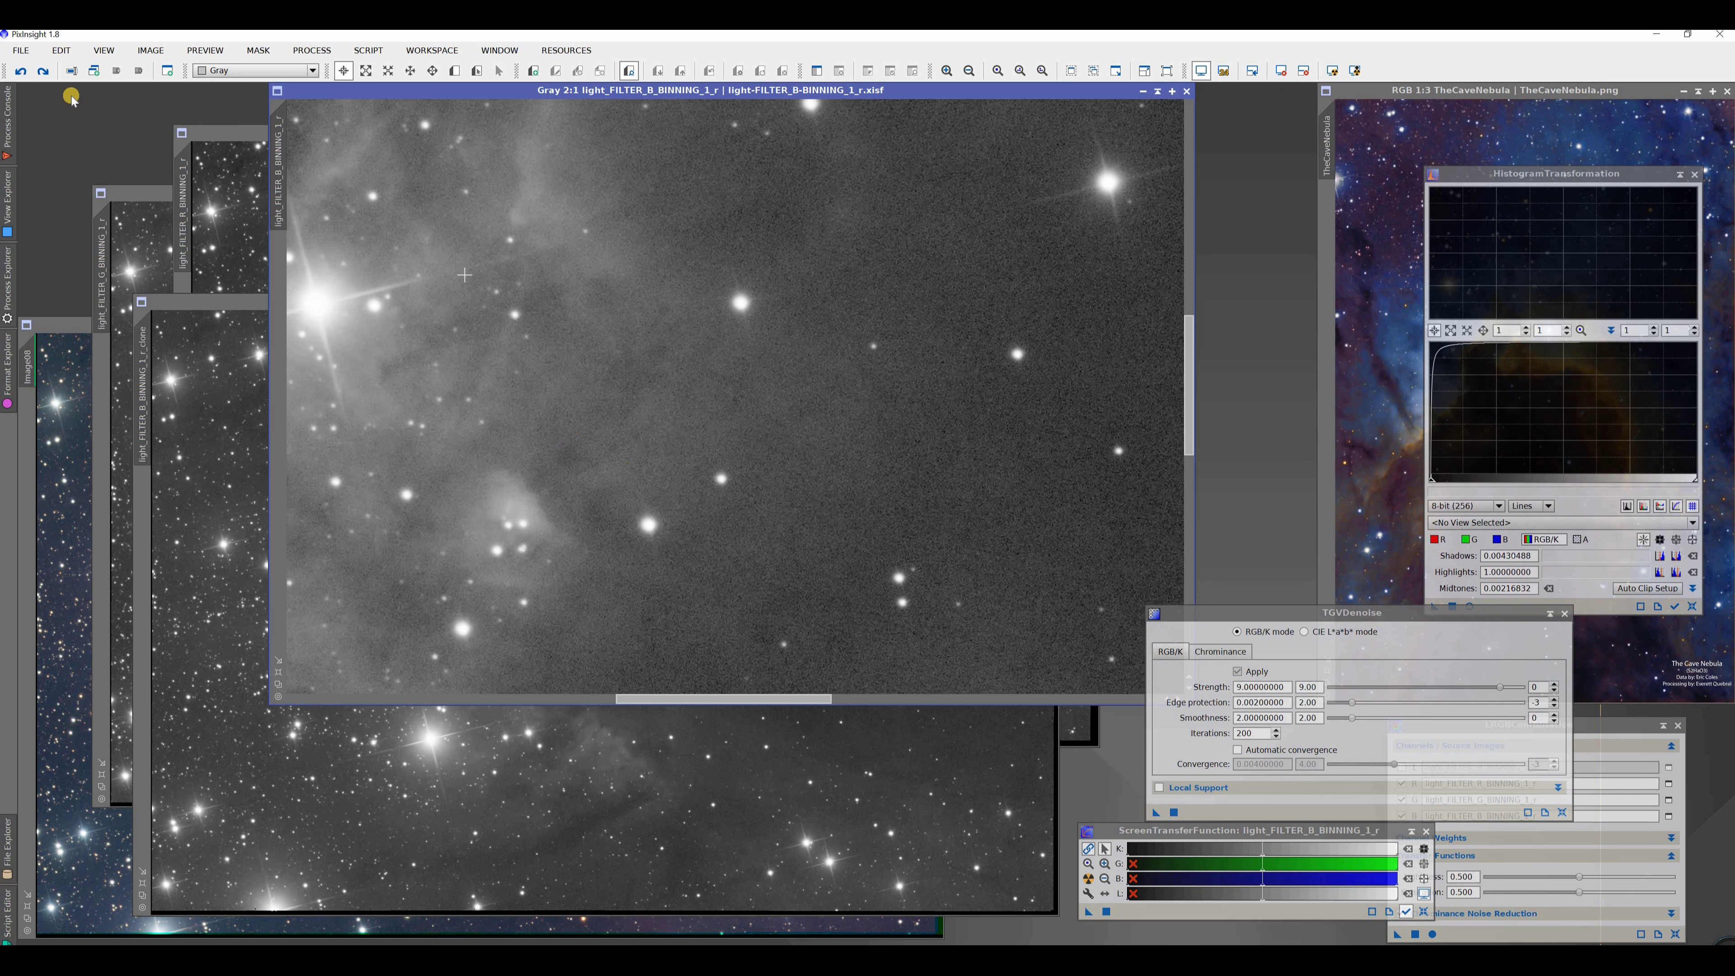
pyautogui.click(42, 73)
pyautogui.click(28, 73)
pyautogui.click(42, 72)
pyautogui.hotkey('ctrl', 'Tab')
pyautogui.hotkey('ctrl', 'w')
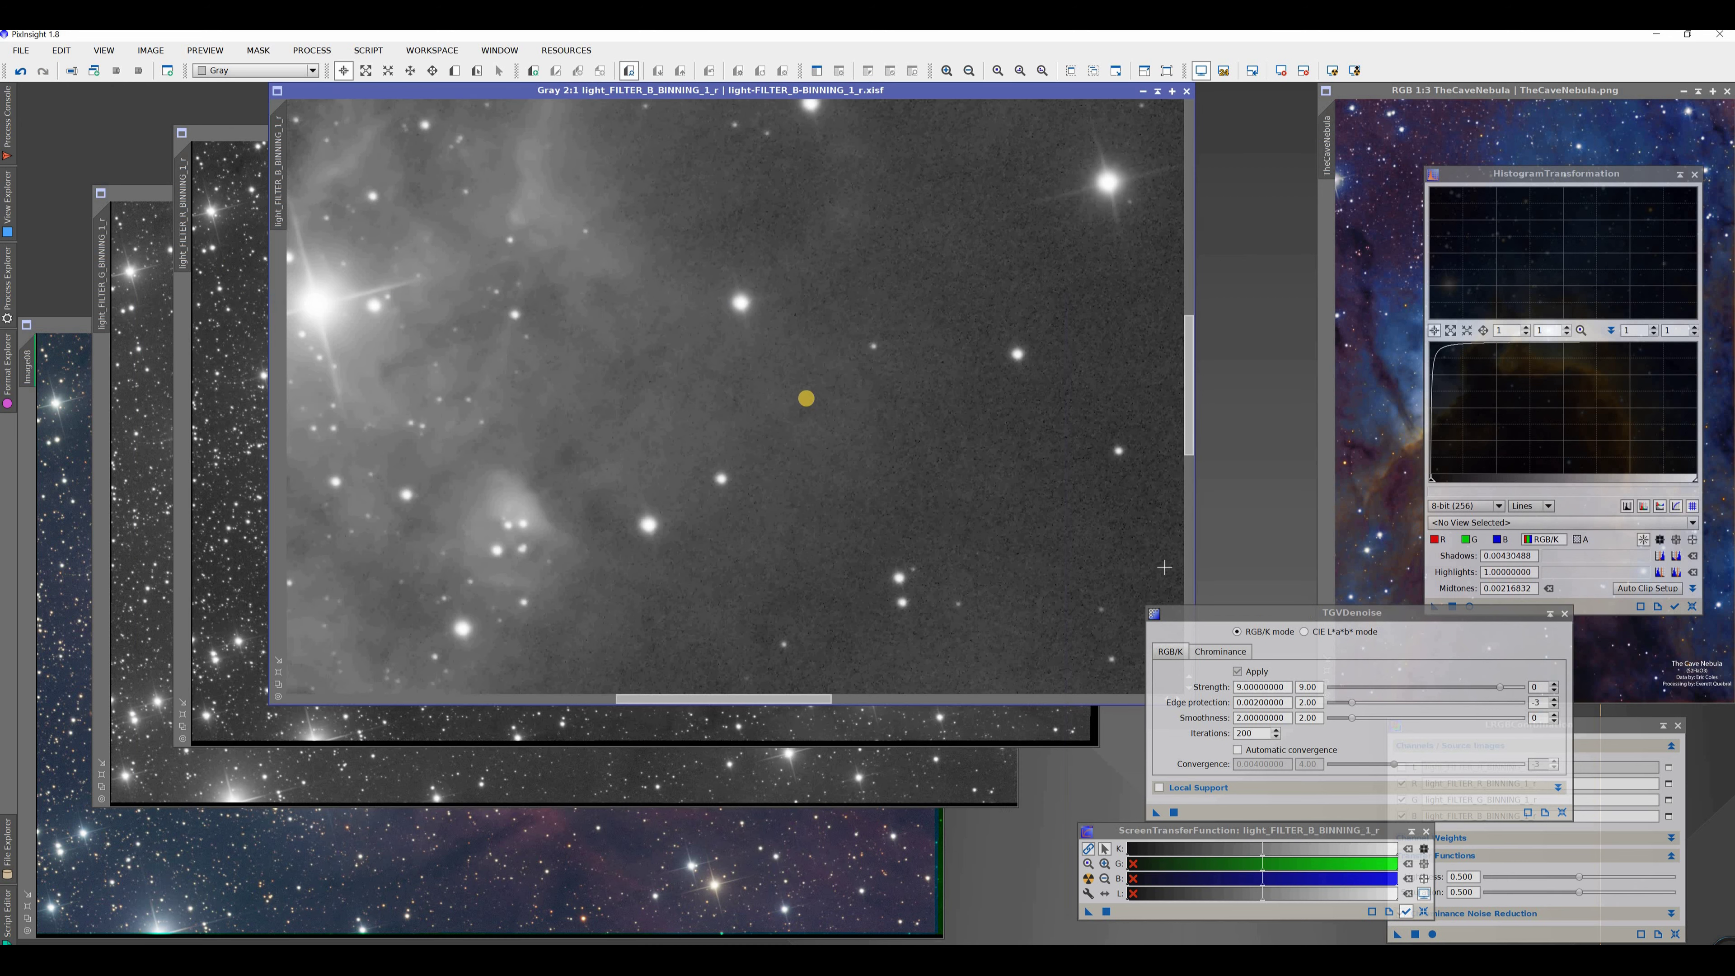
# Combine the denoised red, green and blue filter images into a new color image with LRGBCombination, leaving the L channel disabled
pyautogui.scroll(1, 779, 388)
pyautogui.scroll(-2, 770, 388)
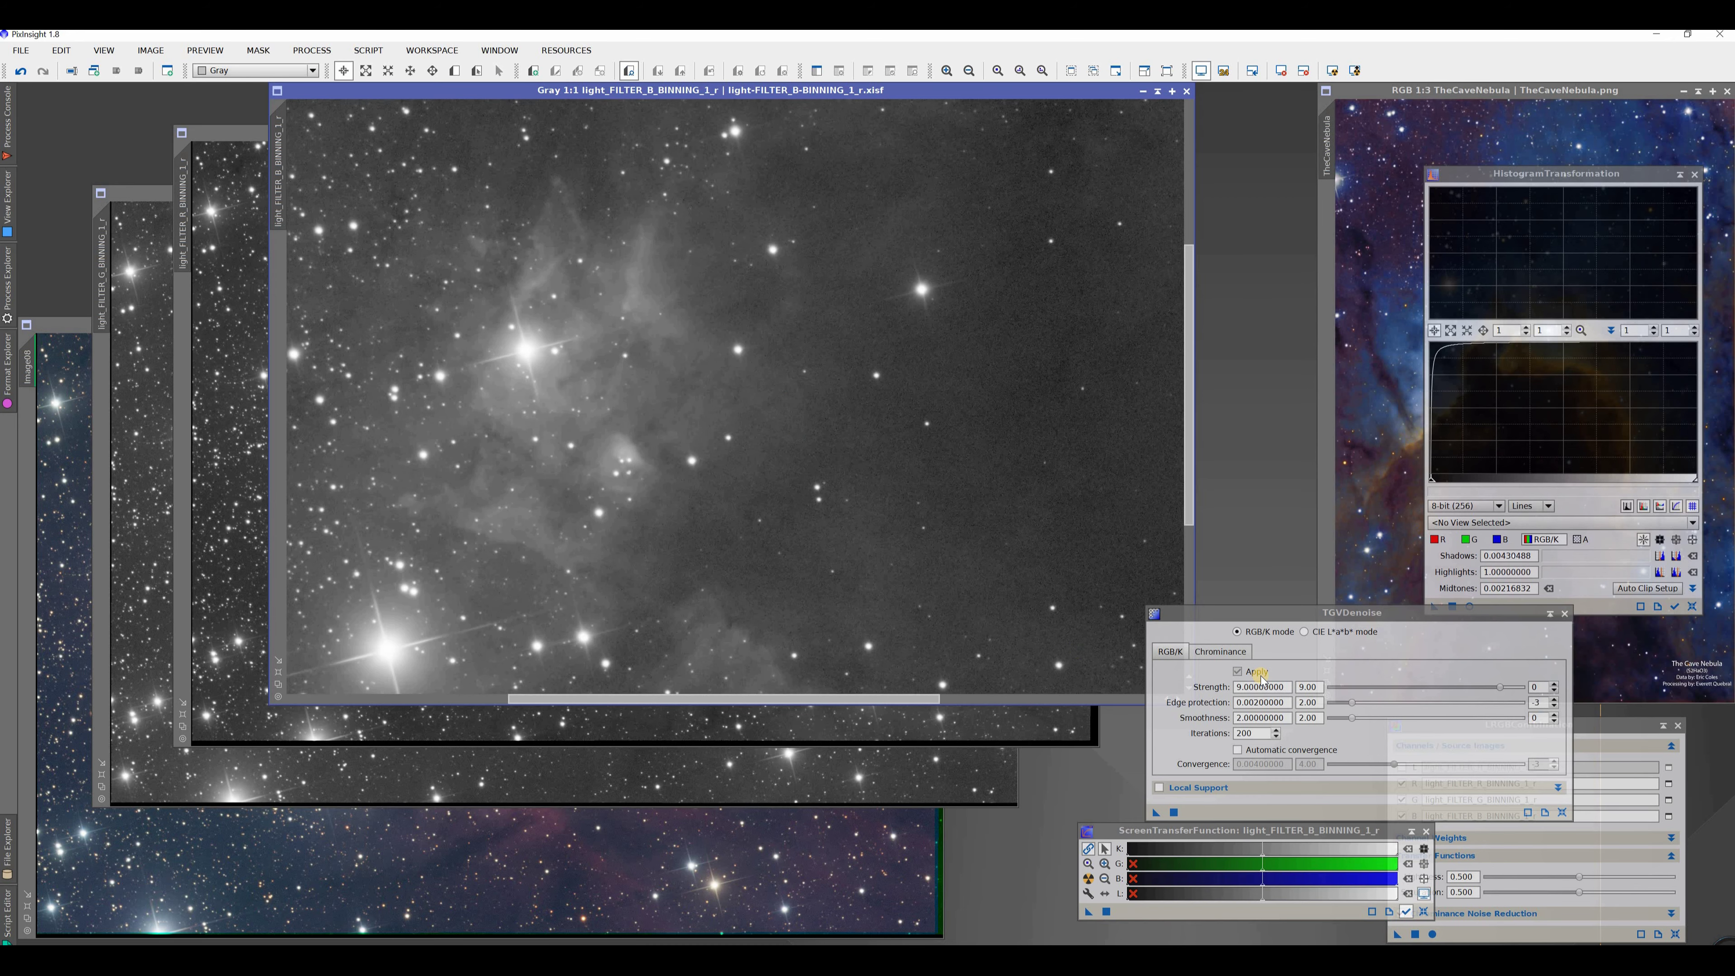
pyautogui.scroll(-1, 899, 550)
pyautogui.scroll(1, 898, 550)
pyautogui.hotkey('ctrl', '-')
pyautogui.click(1489, 934)
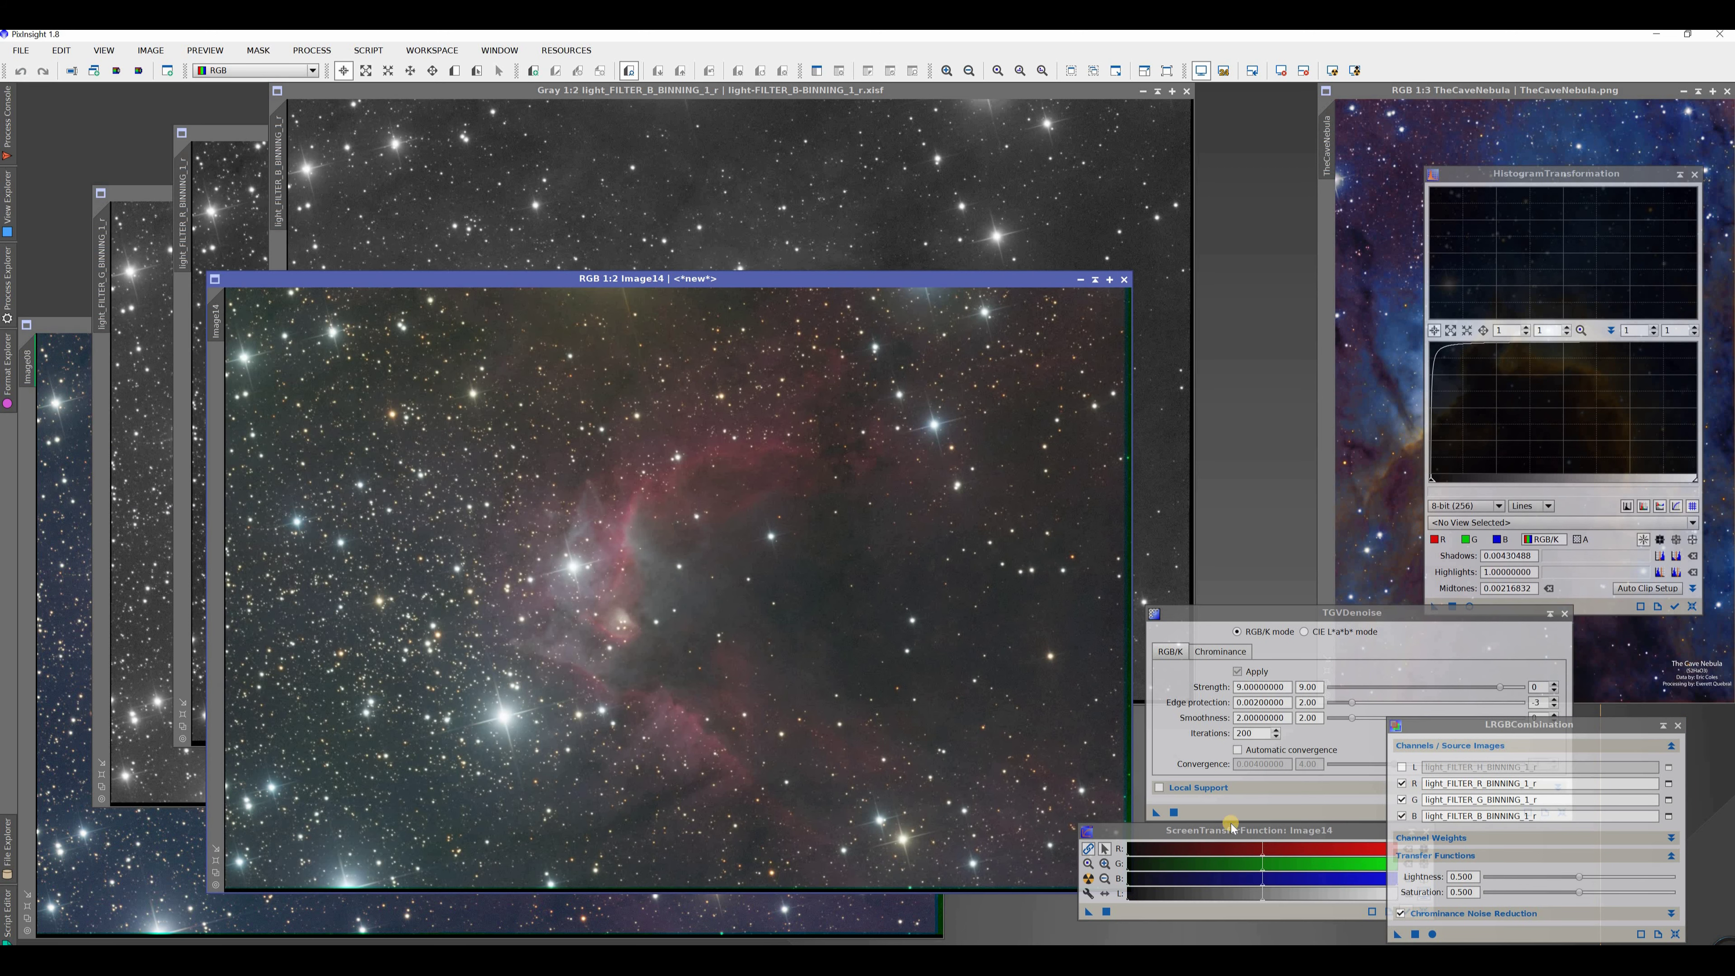
# Close the ScreenTransferFunction window and position the new color image over the blue filter image
pyautogui.moveTo(1240, 833); pyautogui.dragTo(902, 762)
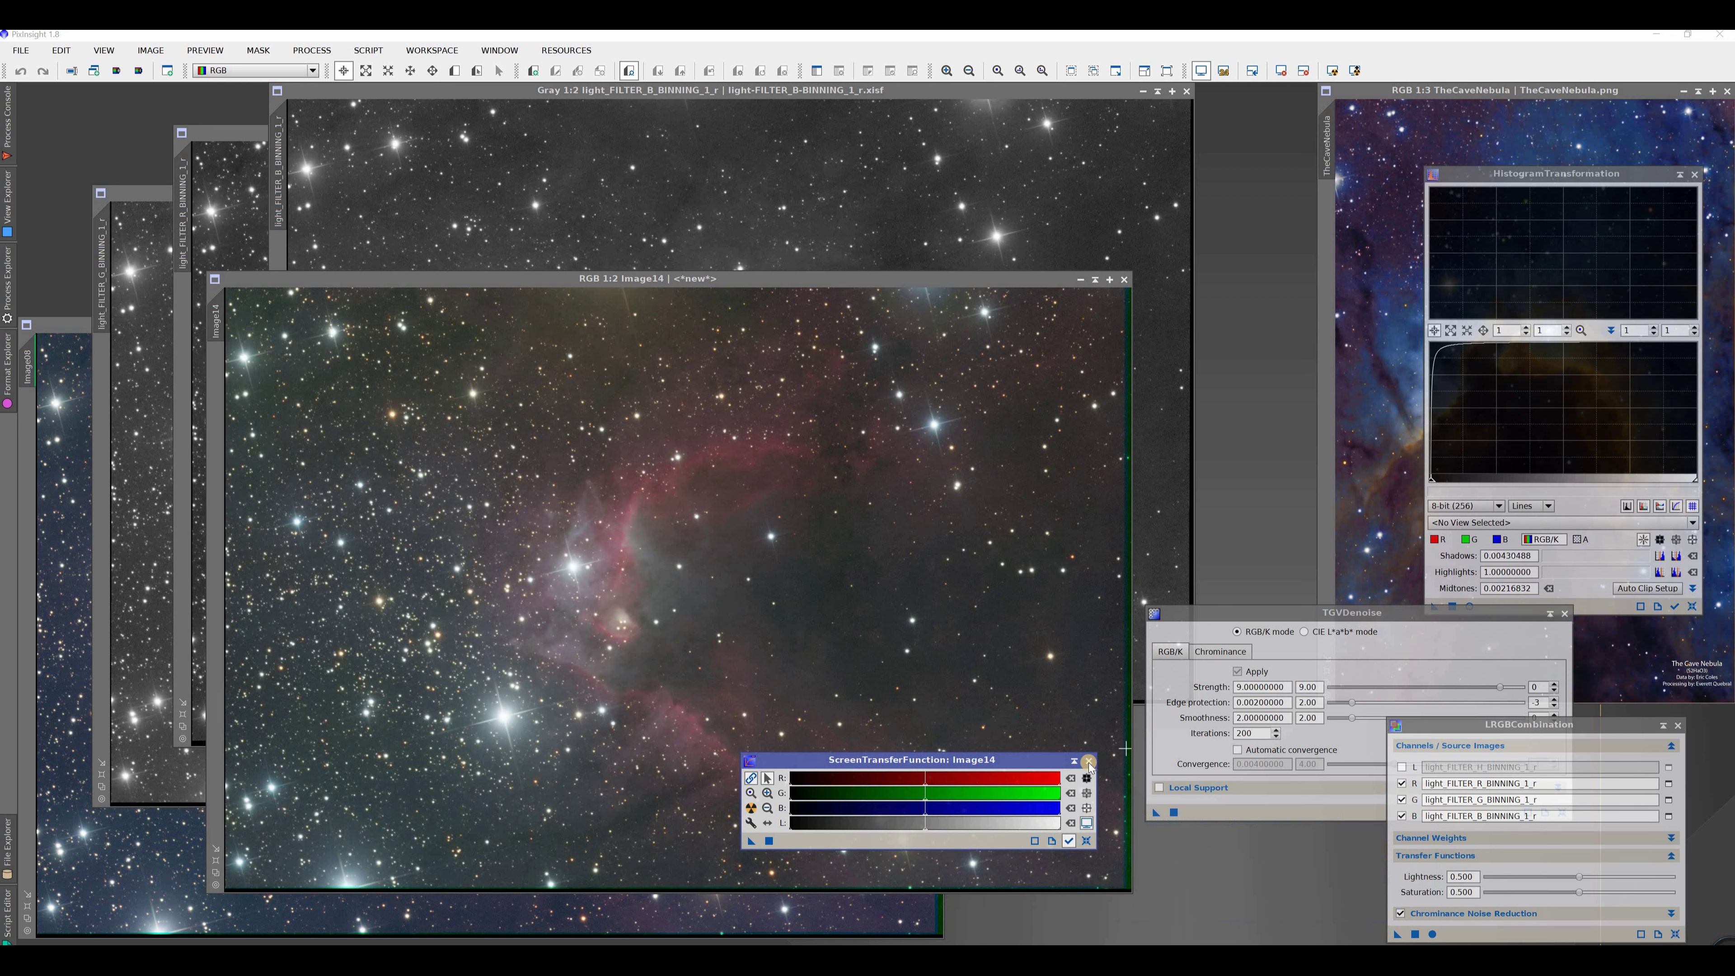
pyautogui.click(1089, 760)
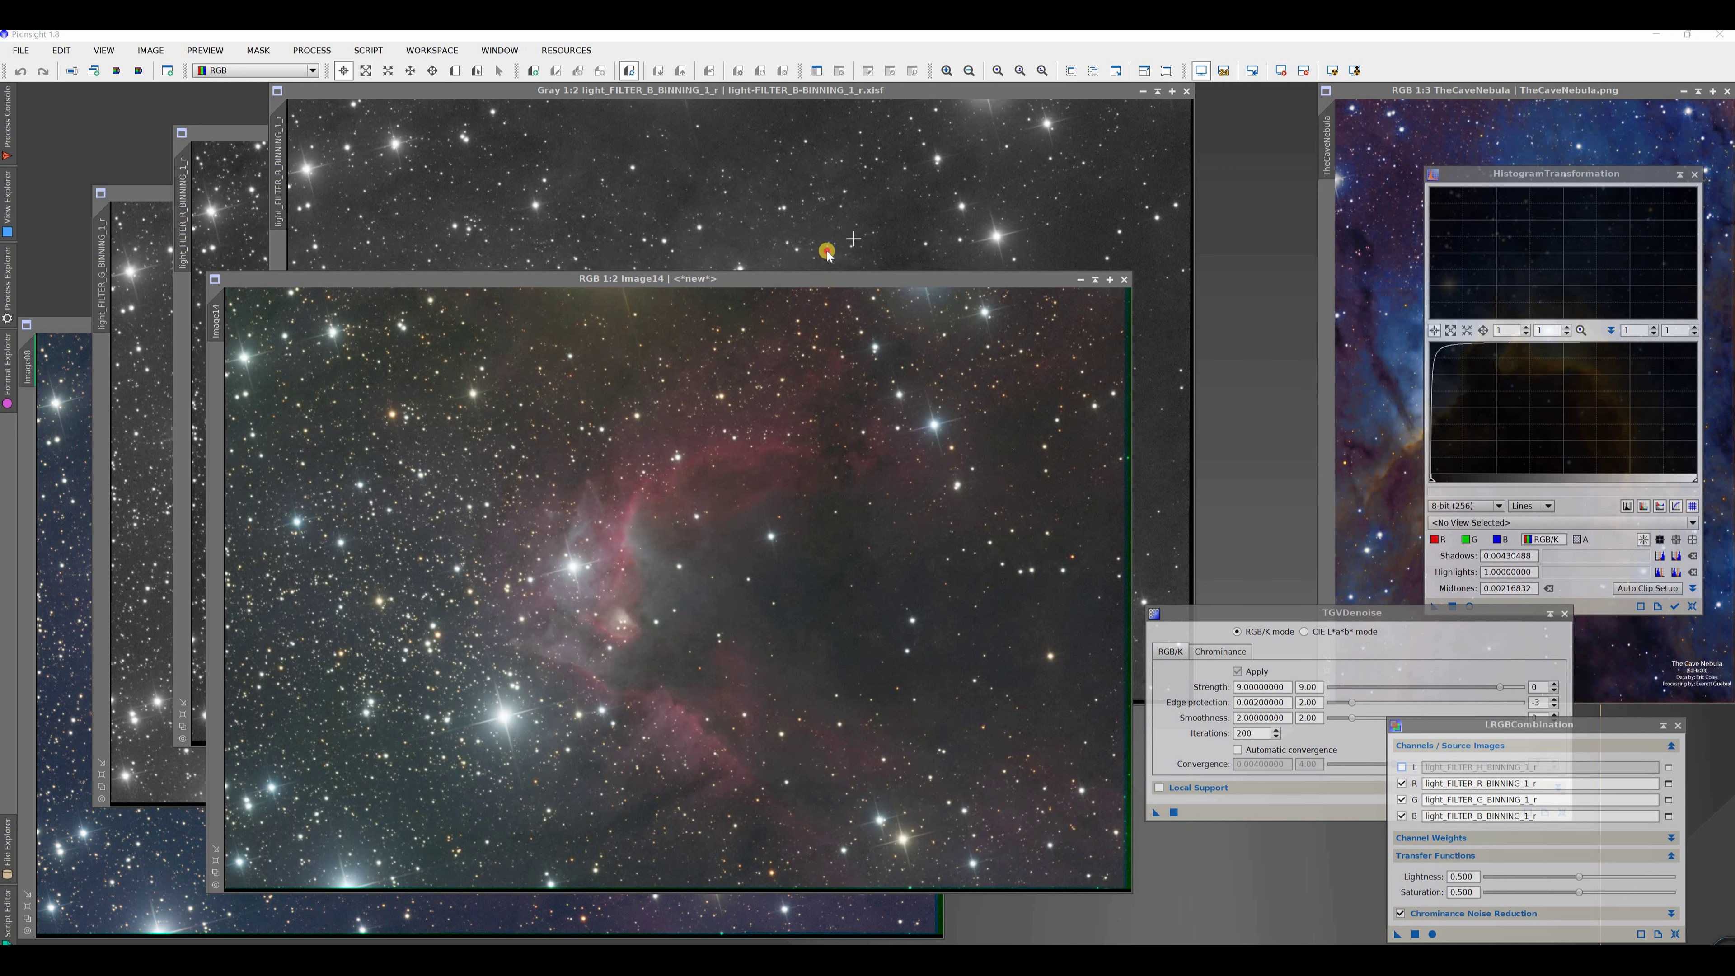
pyautogui.moveTo(871, 279); pyautogui.dragTo(949, 107)
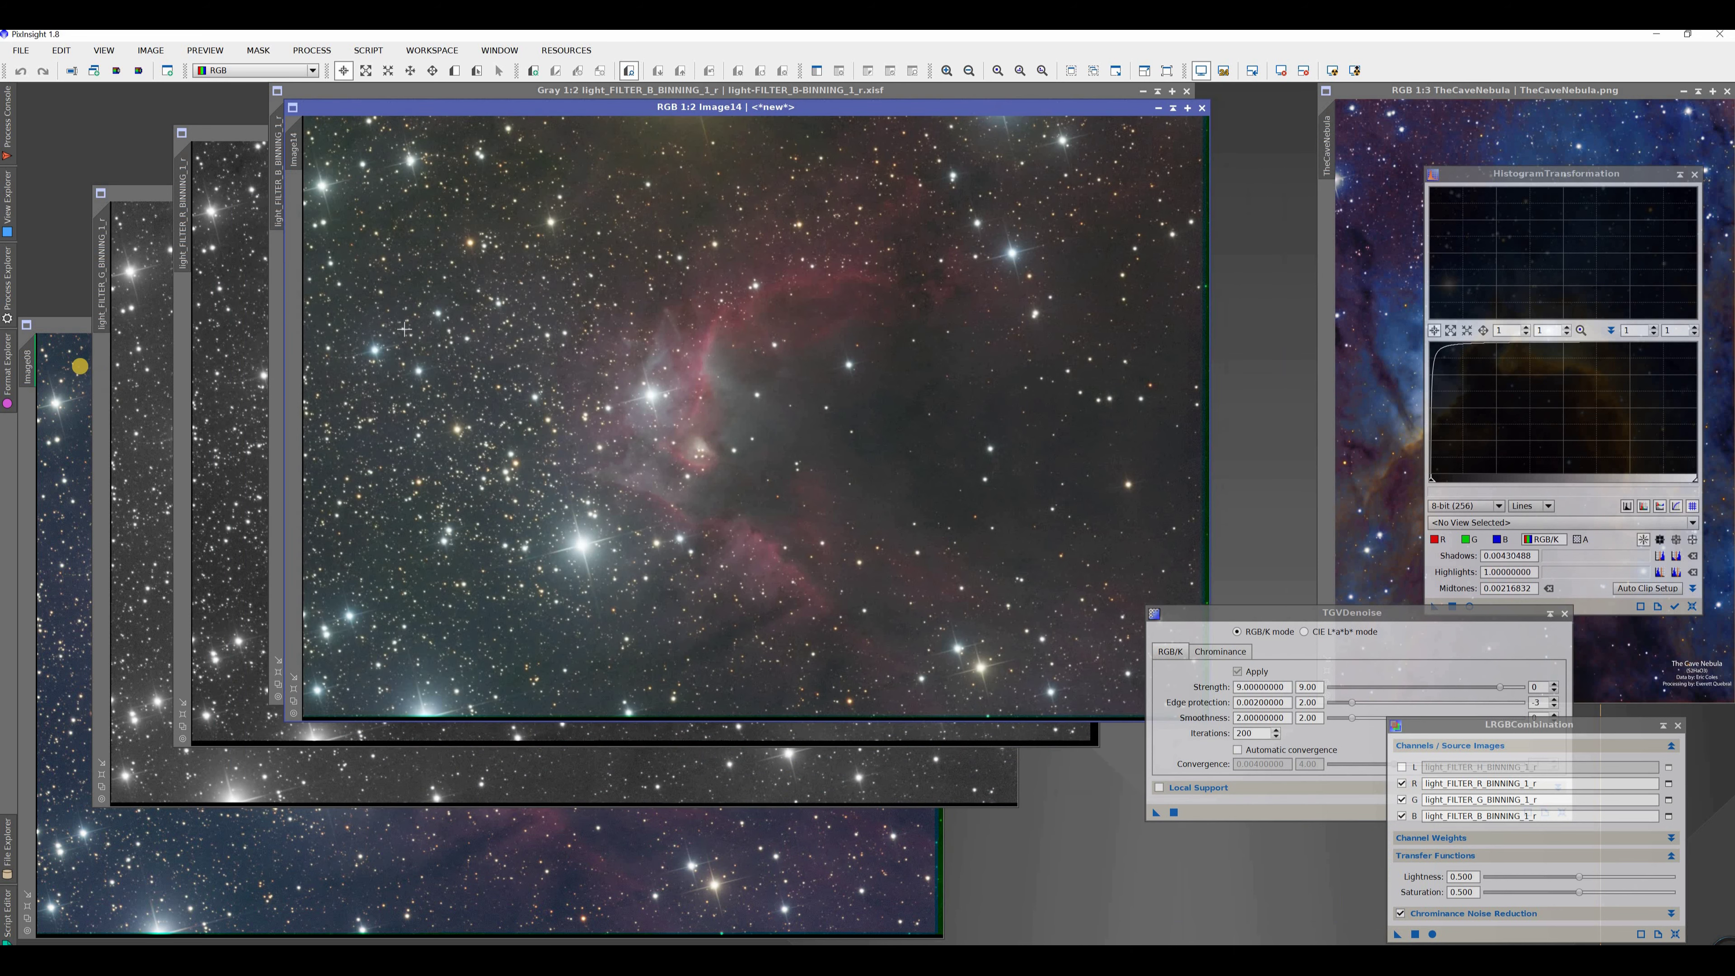
# View the earlier color image, then examine the nebula and dark background of the denoised color image at 3:1
pyautogui.click(71, 365)
pyautogui.click(648, 246)
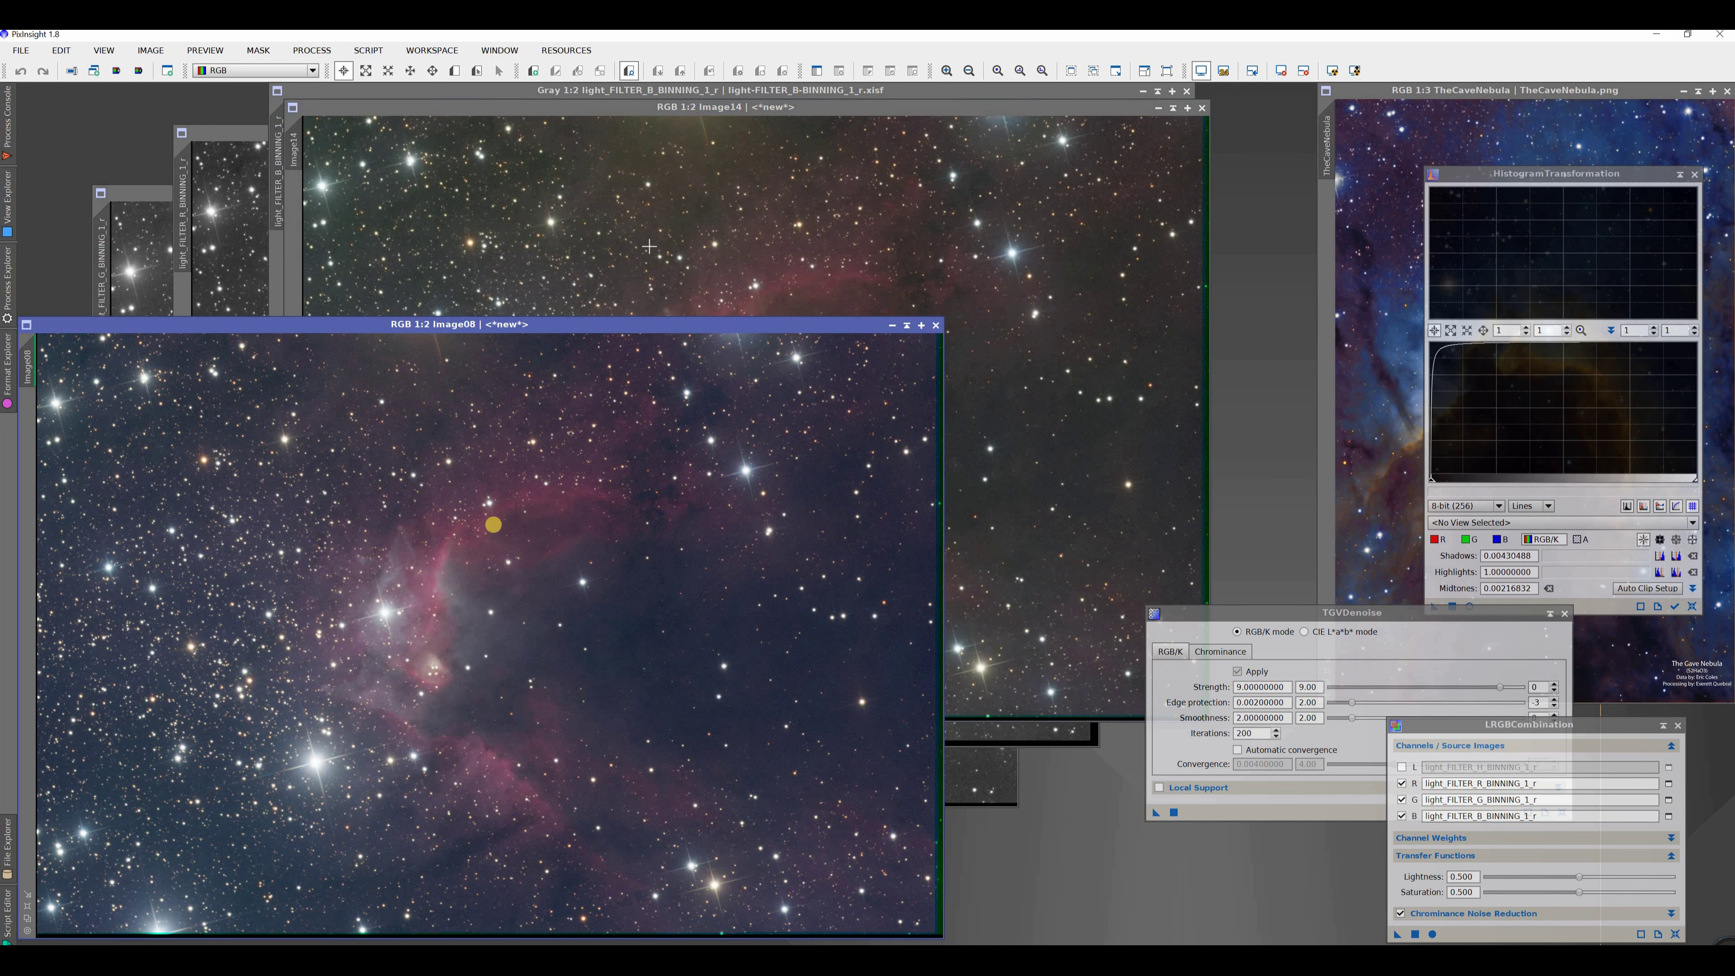
pyautogui.click(240, 492)
pyautogui.click(742, 367)
pyautogui.scroll(3, 742, 367)
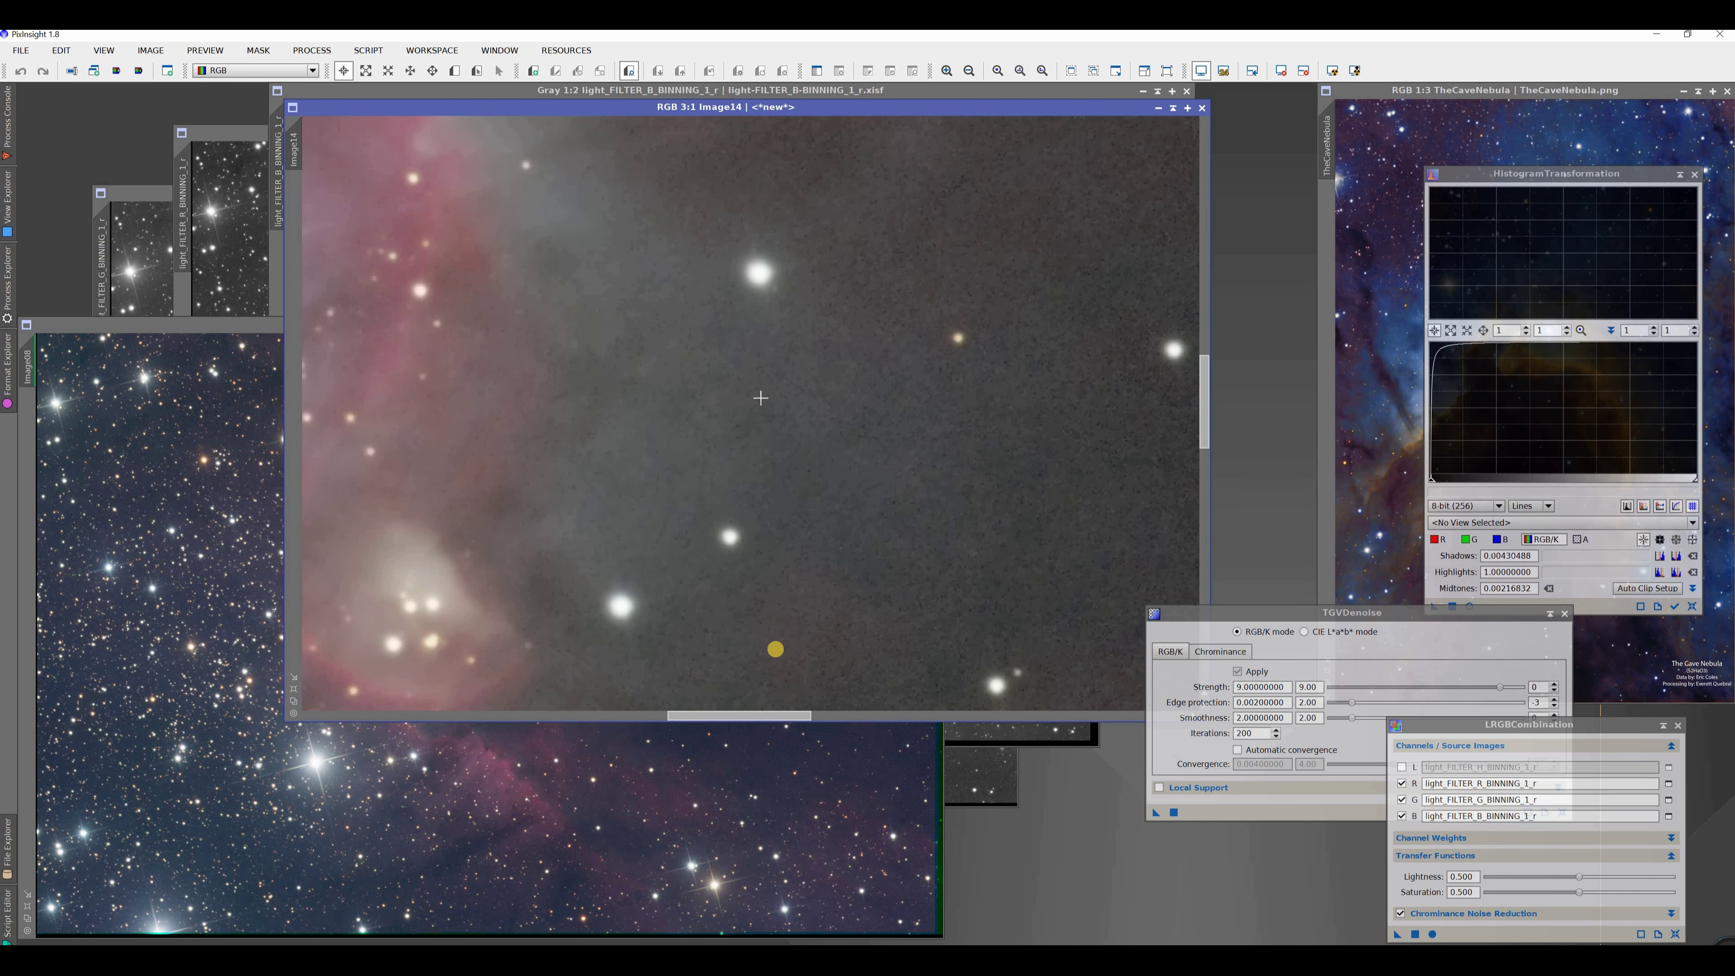
pyautogui.moveTo(676, 711); pyautogui.dragTo(603, 711)
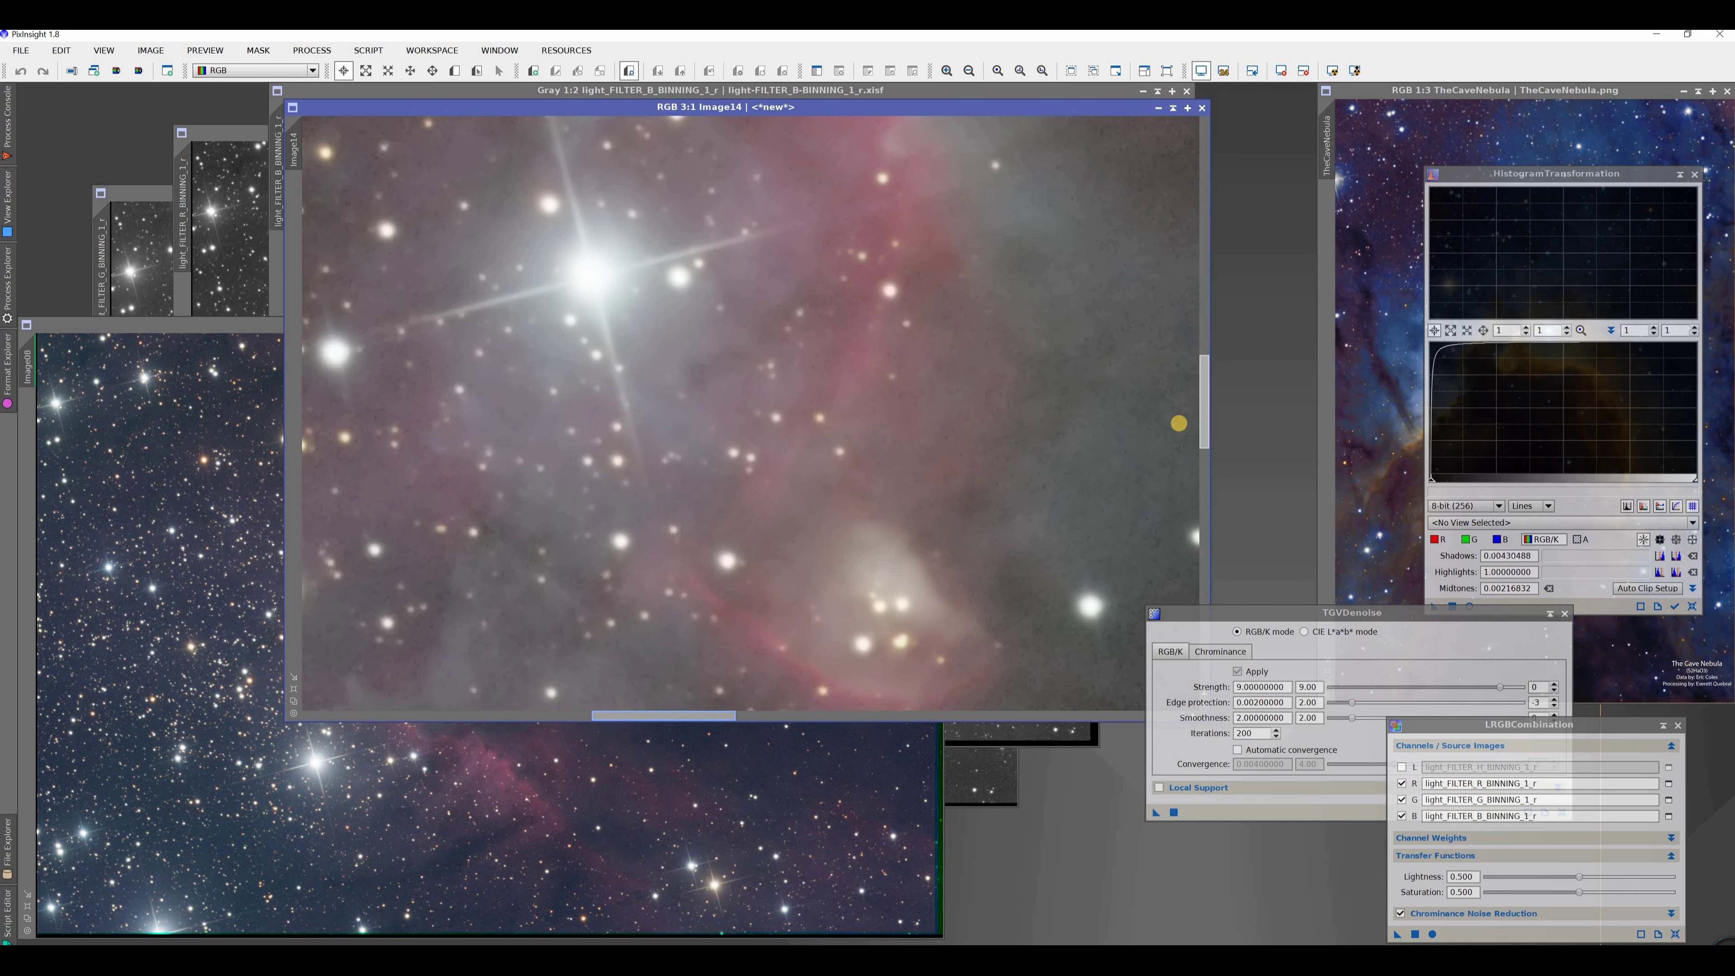
pyautogui.moveTo(1205, 402); pyautogui.dragTo(1205, 304)
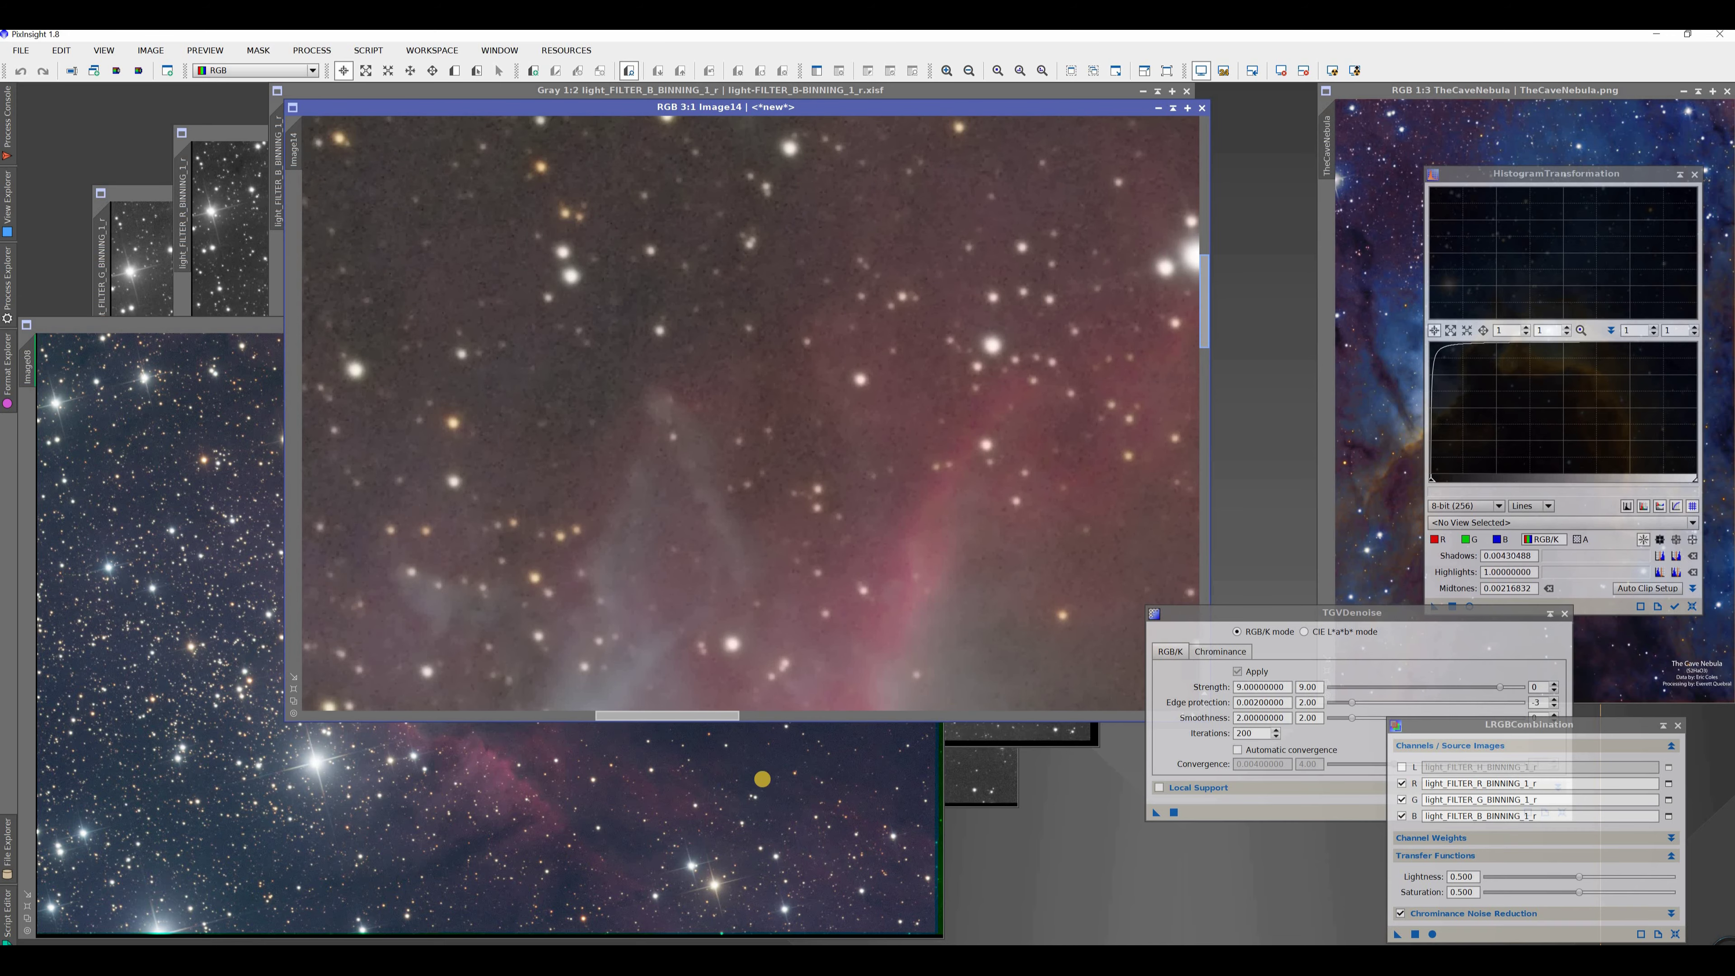
# Examine the same nebula ridge in the earlier color image at 4:1 and place the denoised version beside it
pyautogui.click(694, 787)
pyautogui.scroll(3, 582, 889)
pyautogui.moveTo(427, 930); pyautogui.dragTo(336, 931)
pyautogui.moveTo(939, 639); pyautogui.dragTo(938, 568)
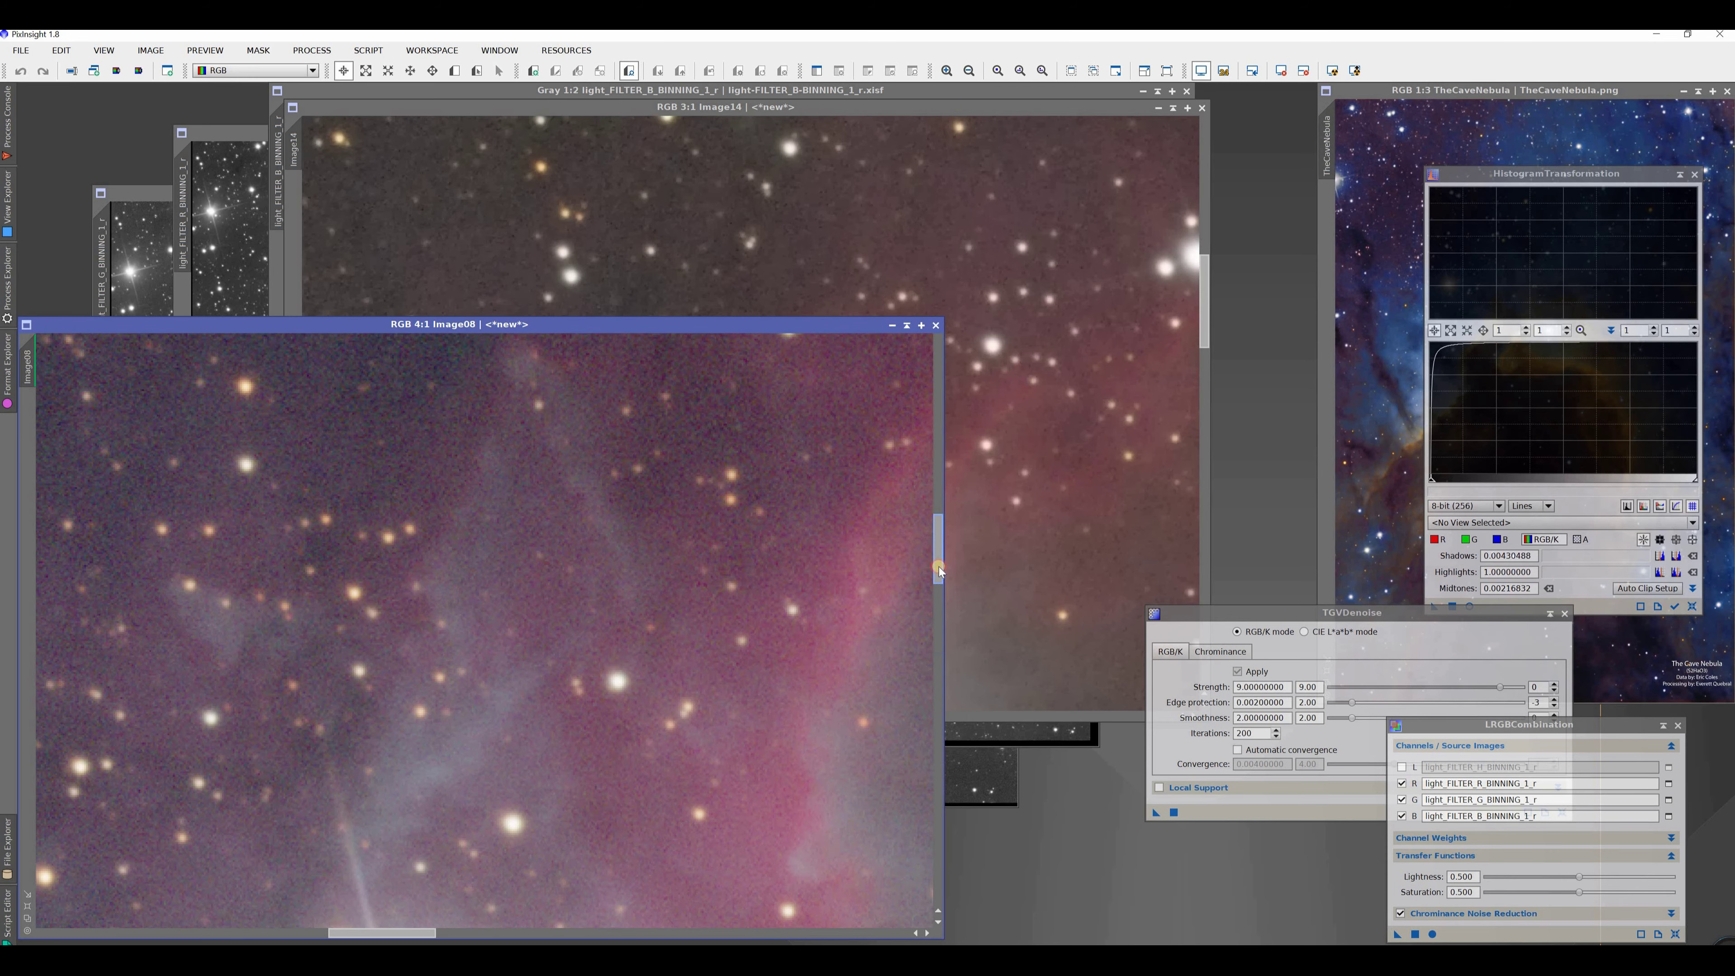
pyautogui.click(1102, 456)
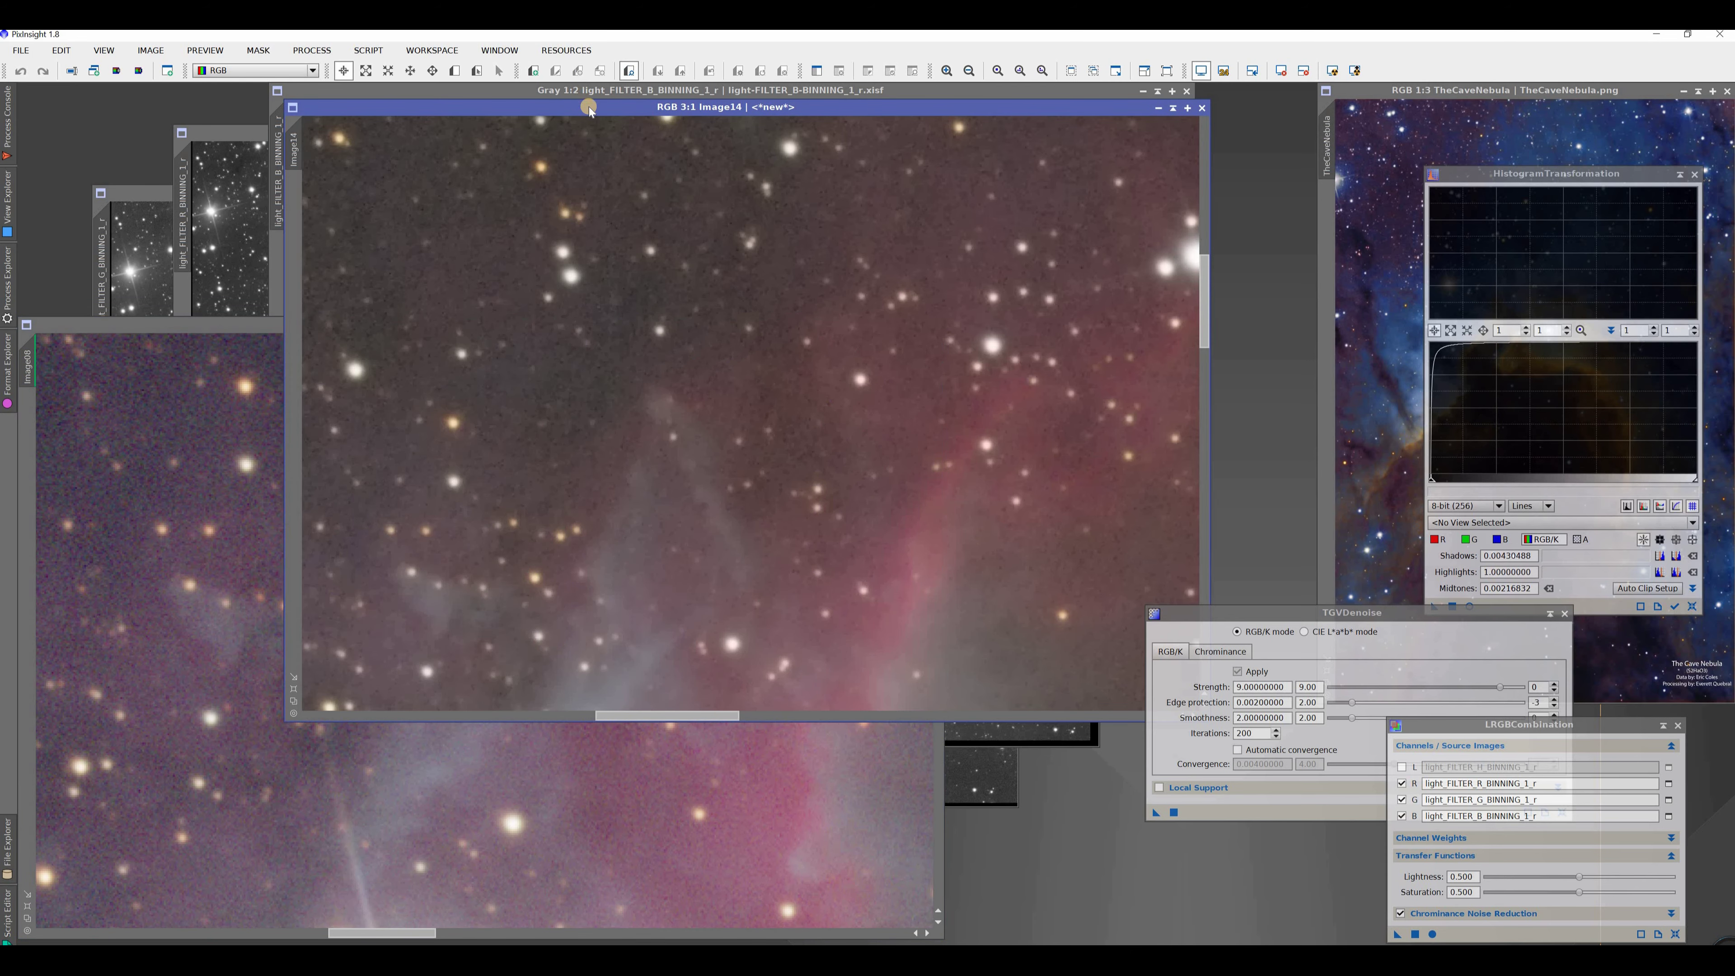
pyautogui.moveTo(816, 109); pyautogui.dragTo(1036, 104)
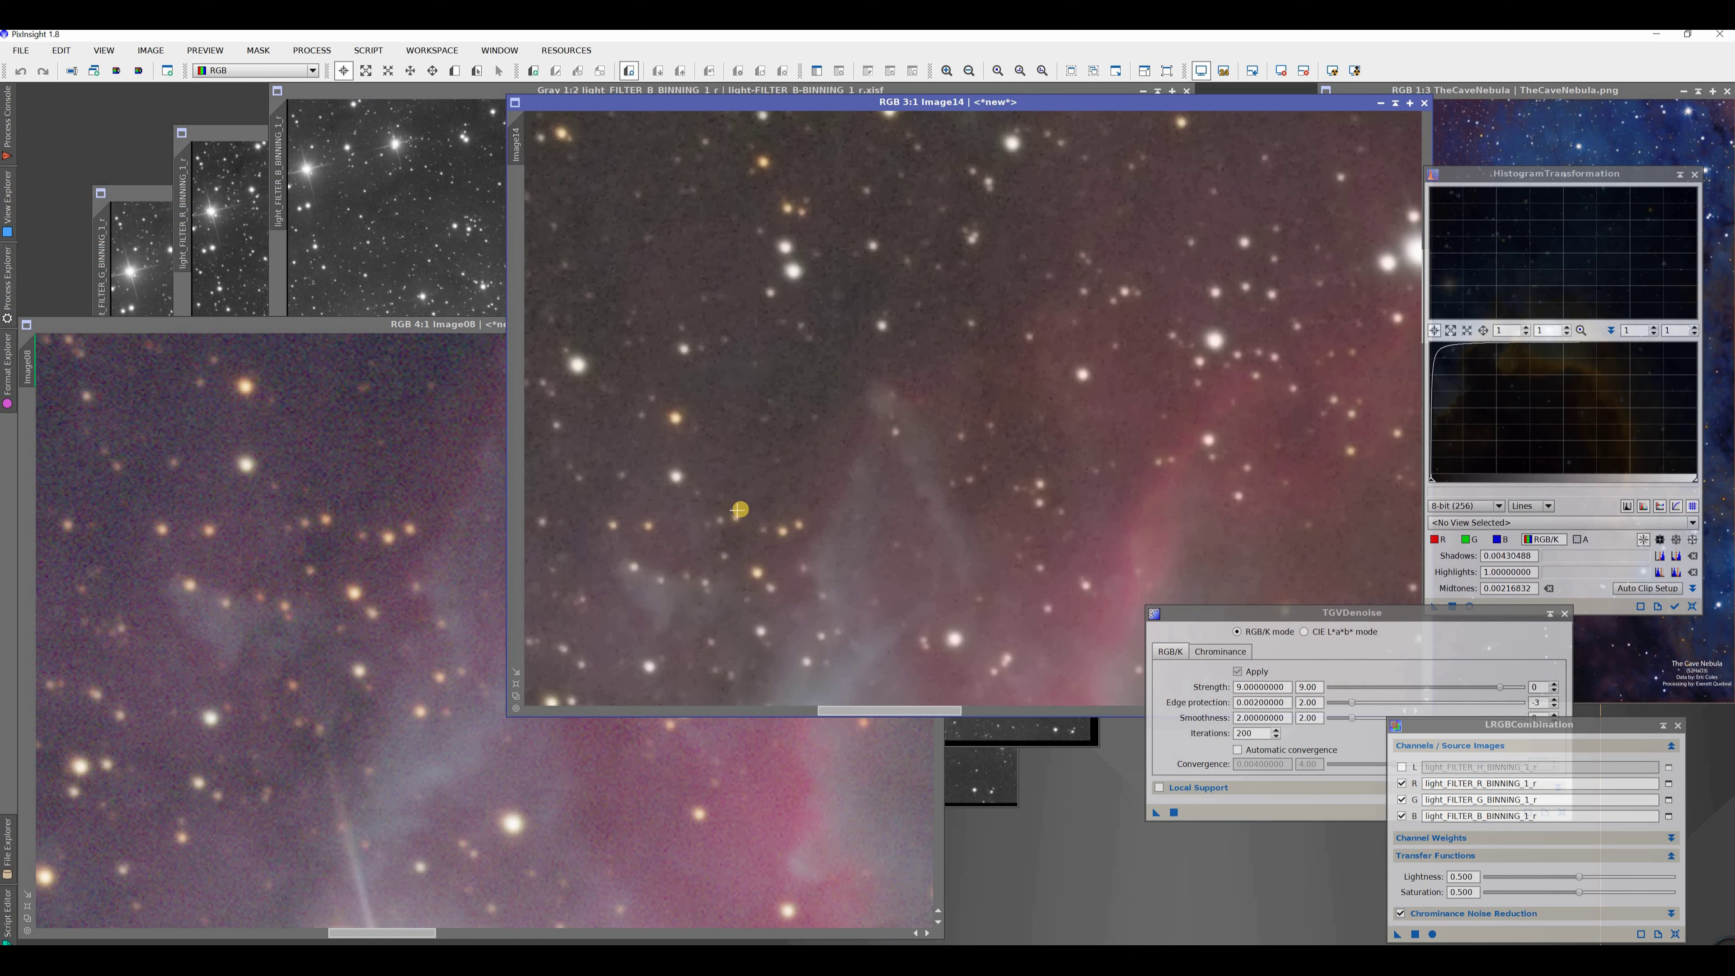
# Compare the noise of the denoised and earlier color images, from close up to the full frame at 1:2
pyautogui.scroll(2, 747, 507)
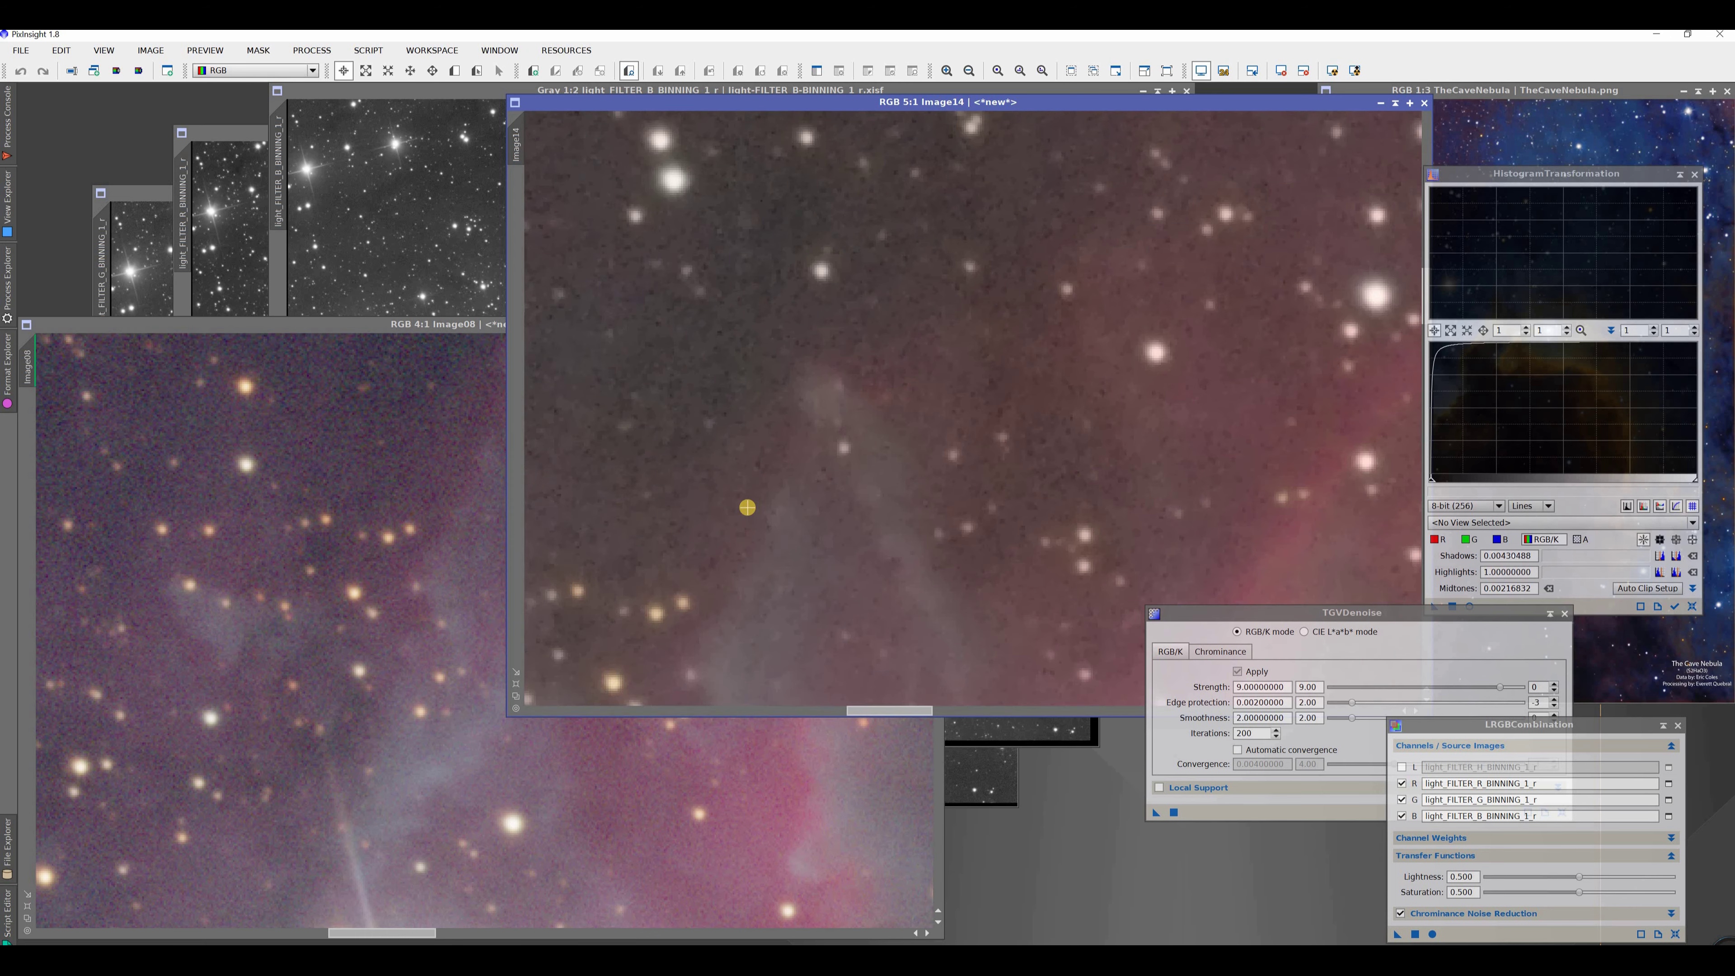
pyautogui.scroll(-7, 747, 506)
pyautogui.scroll(4, 747, 507)
pyautogui.scroll(-2, 747, 507)
pyautogui.click(424, 608)
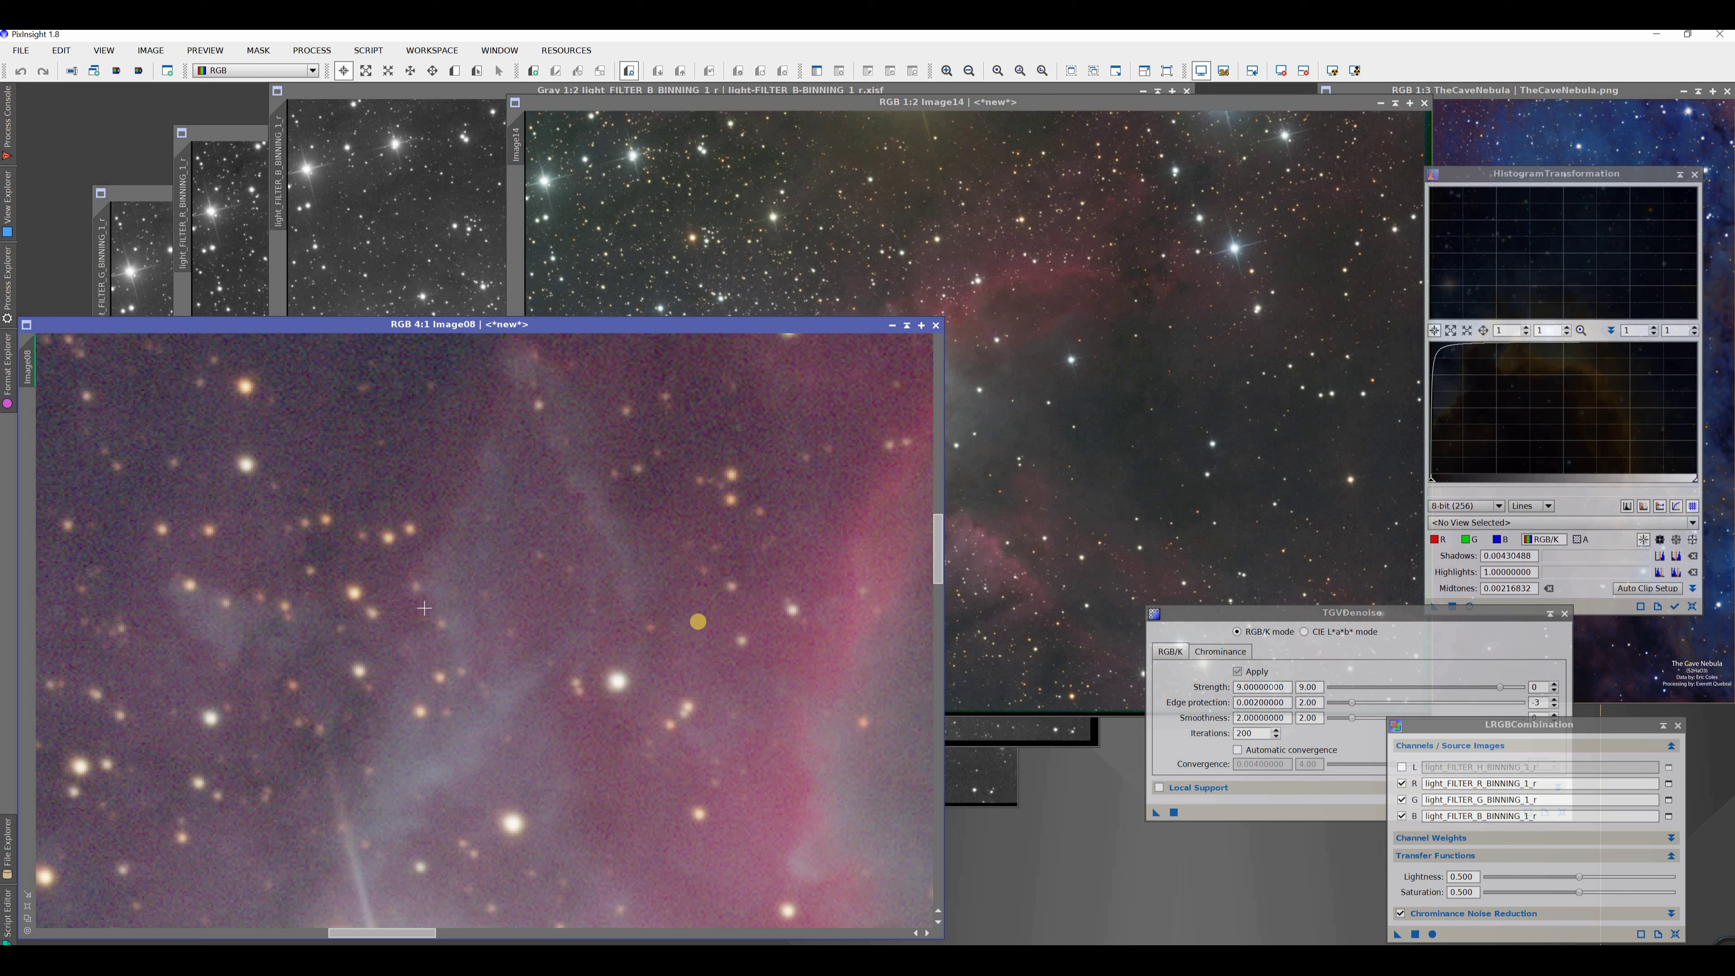
pyautogui.scroll(-4, 652, 632)
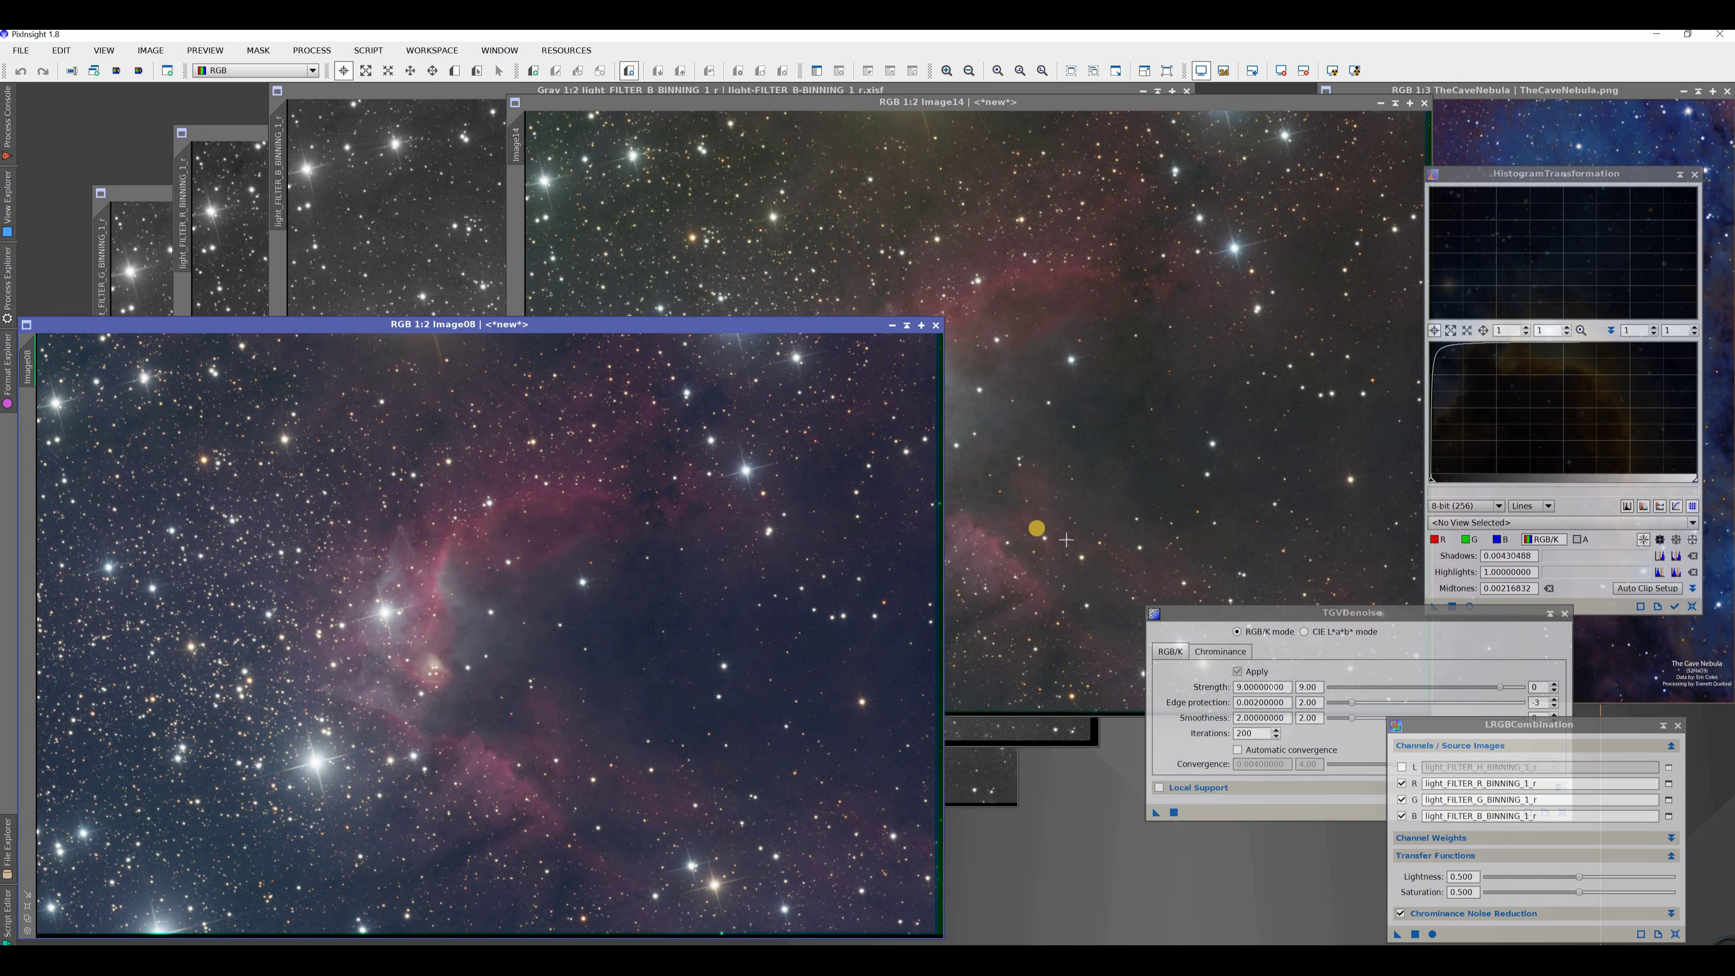
# Minimize the non-denoised color image after comparing it again, and move the denoised color image over the filter images
pyautogui.click(1065, 540)
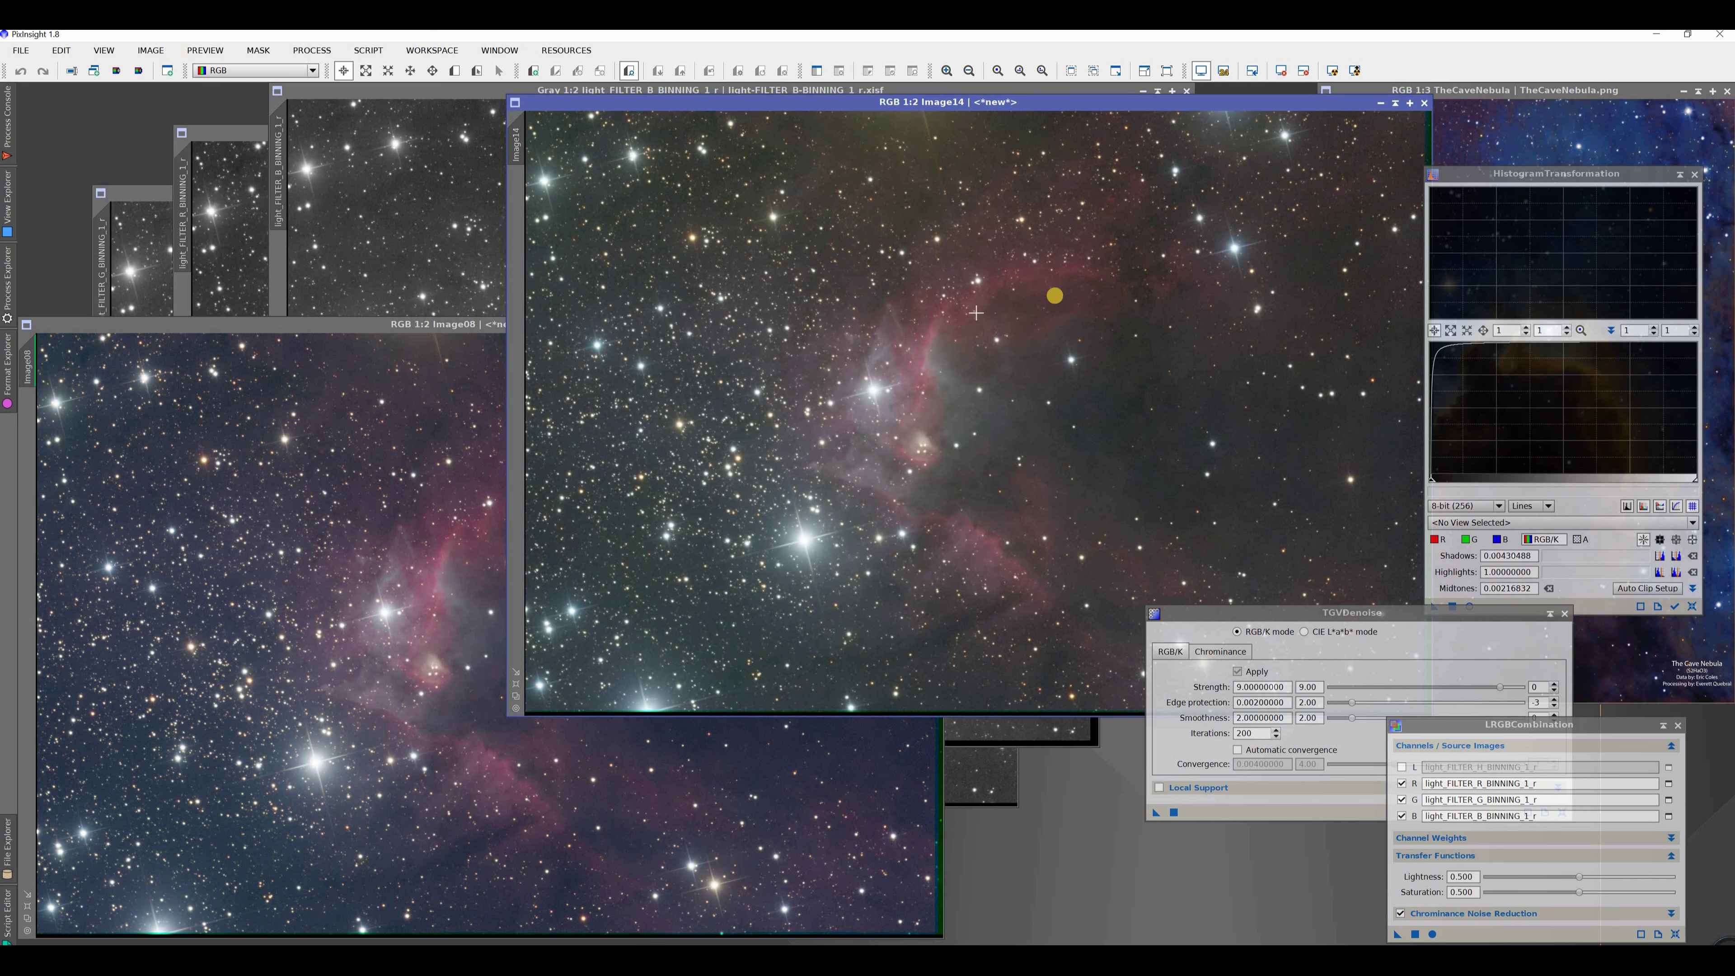
pyautogui.click(394, 559)
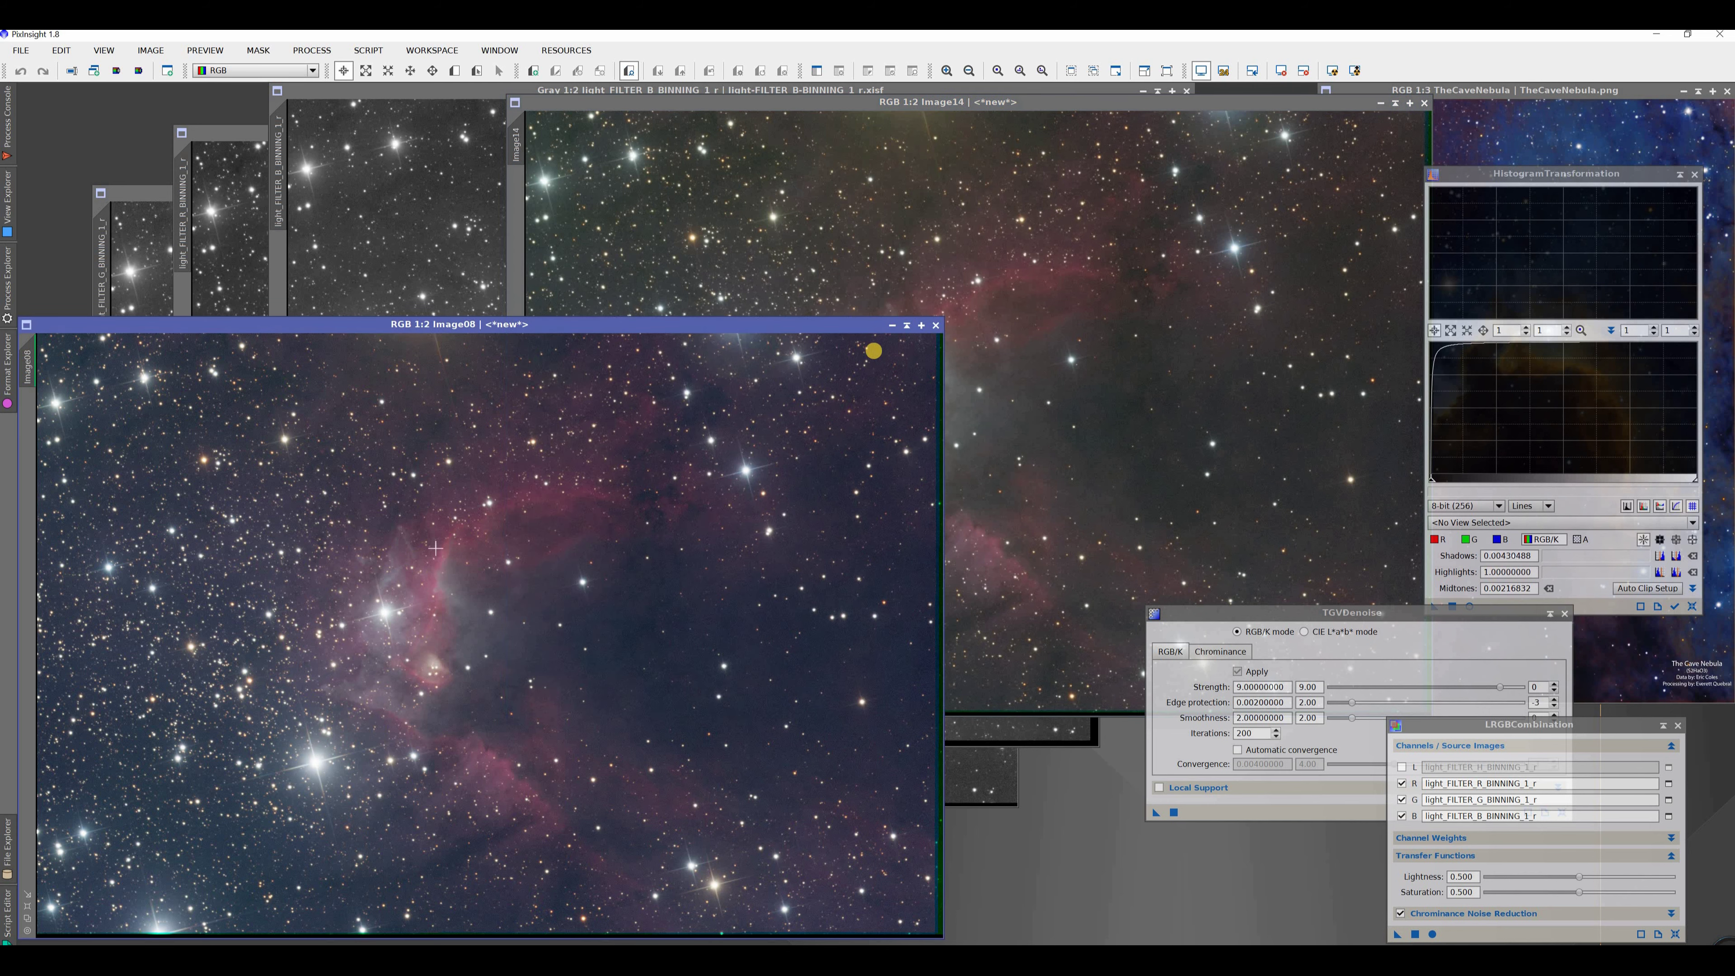
pyautogui.click(891, 325)
pyautogui.moveTo(1046, 101); pyautogui.dragTo(725, 131)
# Try PhotometricColorCalibration on the denoised color image, using coordinates searched online for "cave nebula"
pyautogui.click(368, 50)
pyautogui.moveTo(423, 186)
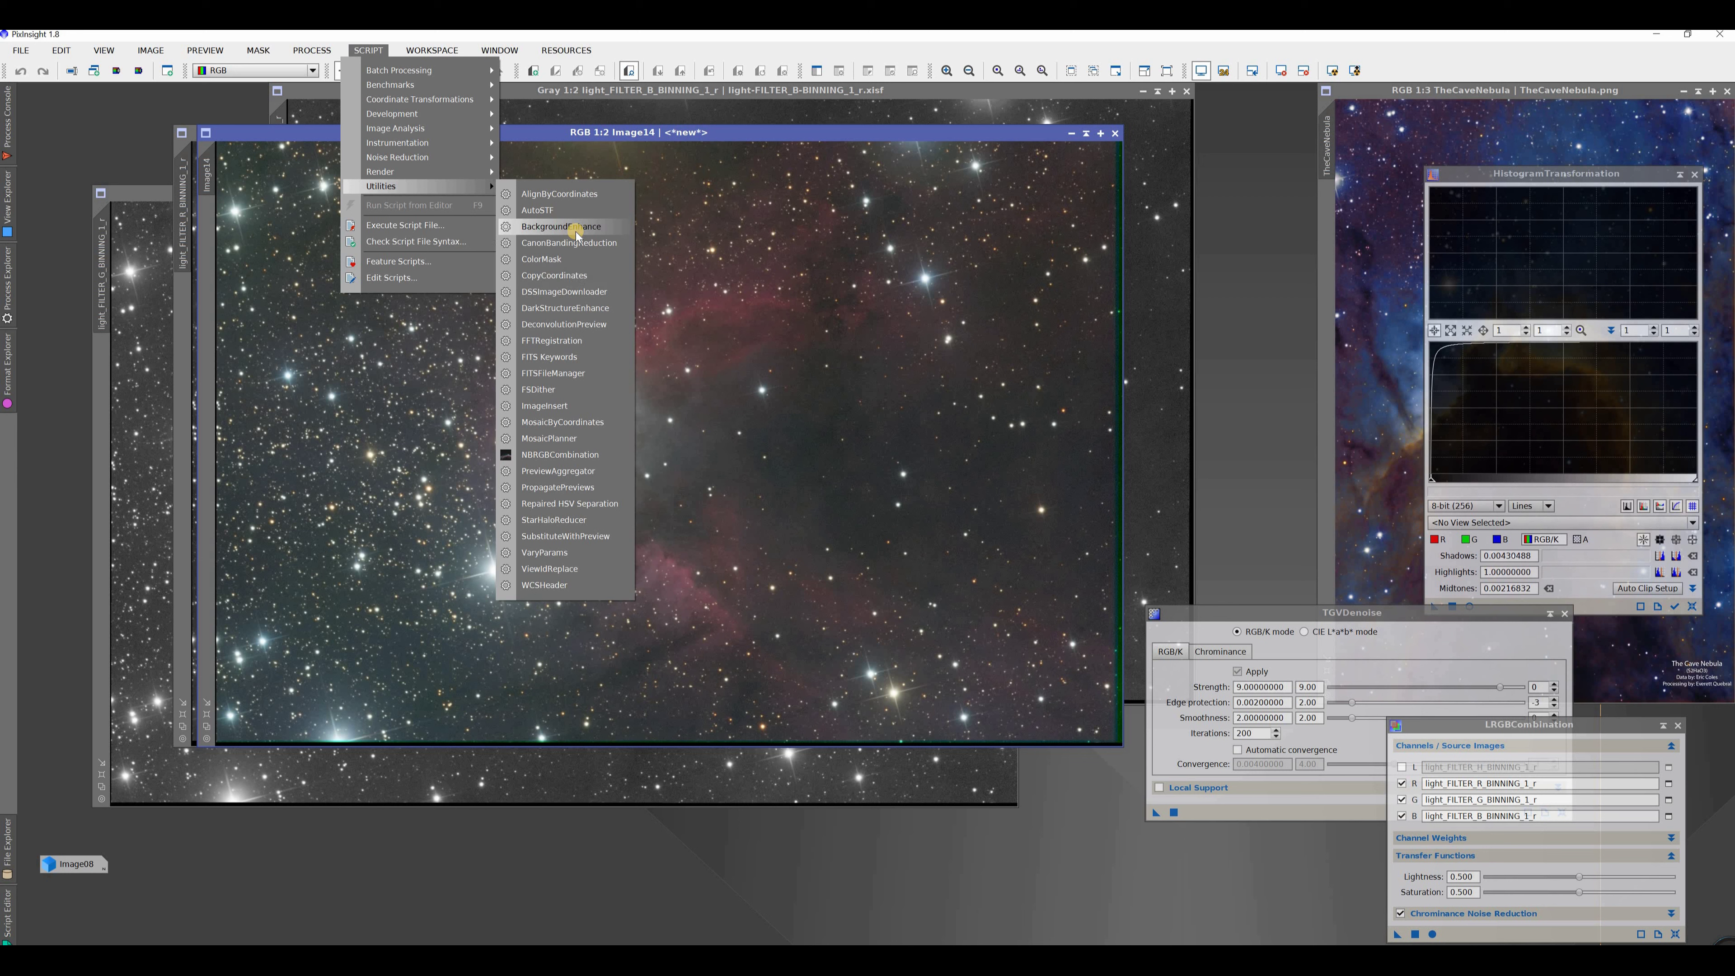
pyautogui.click(312, 49)
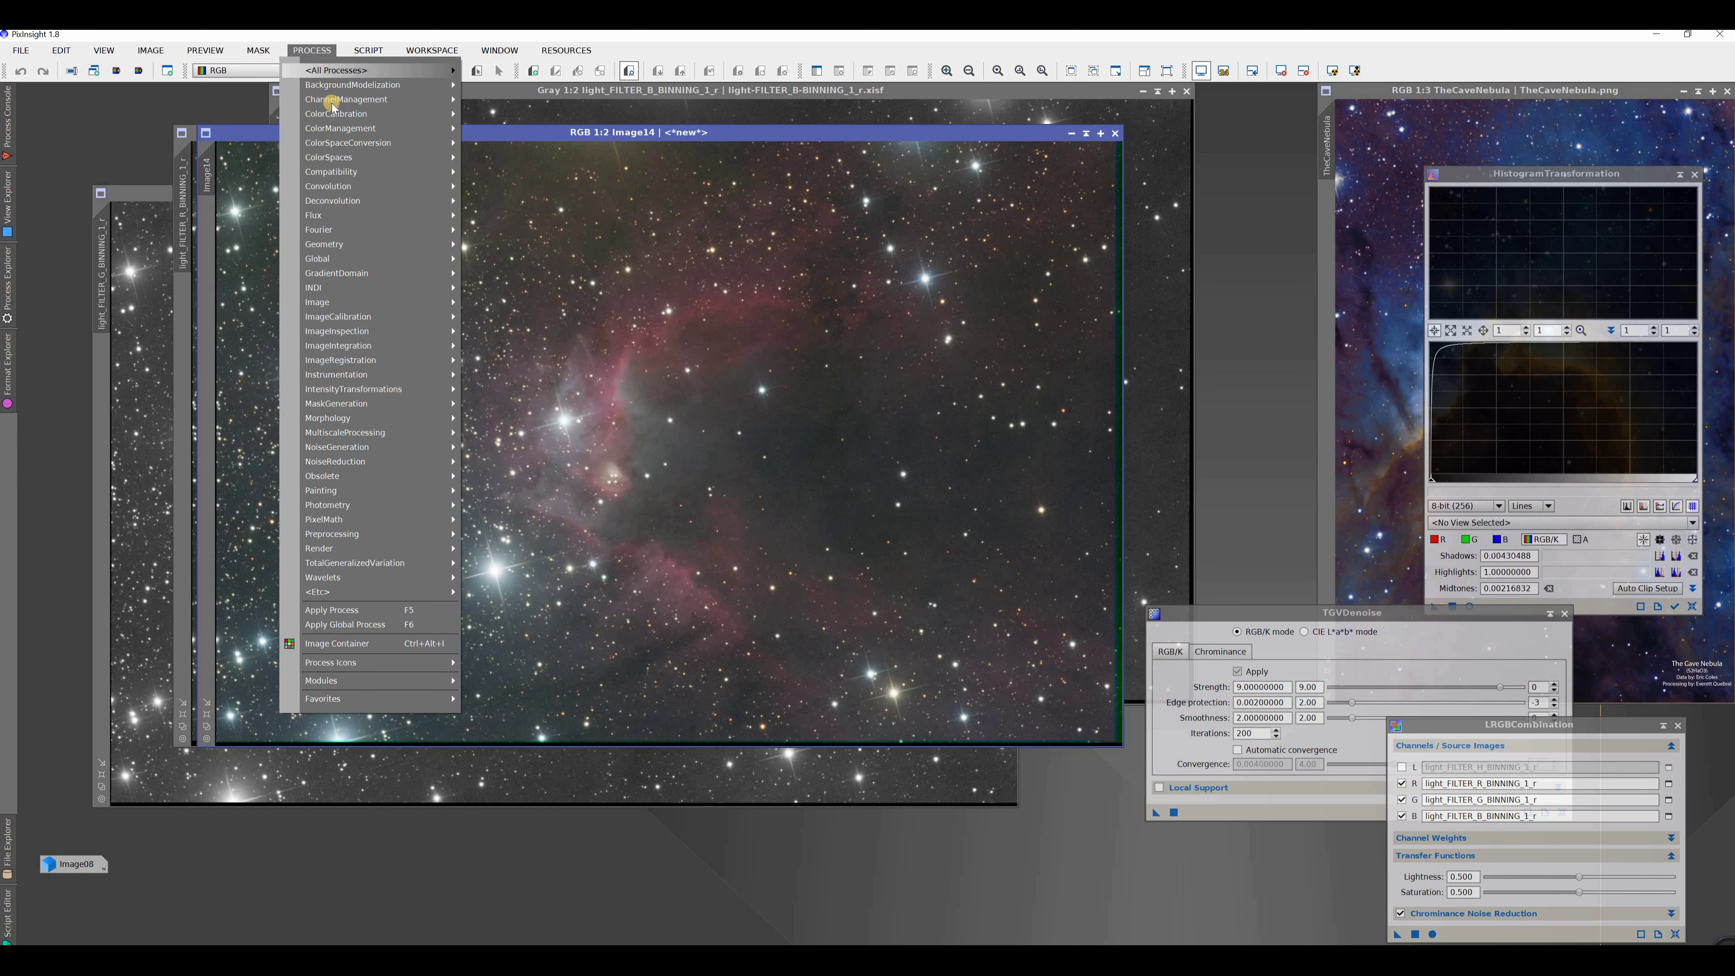
pyautogui.click(900, 401)
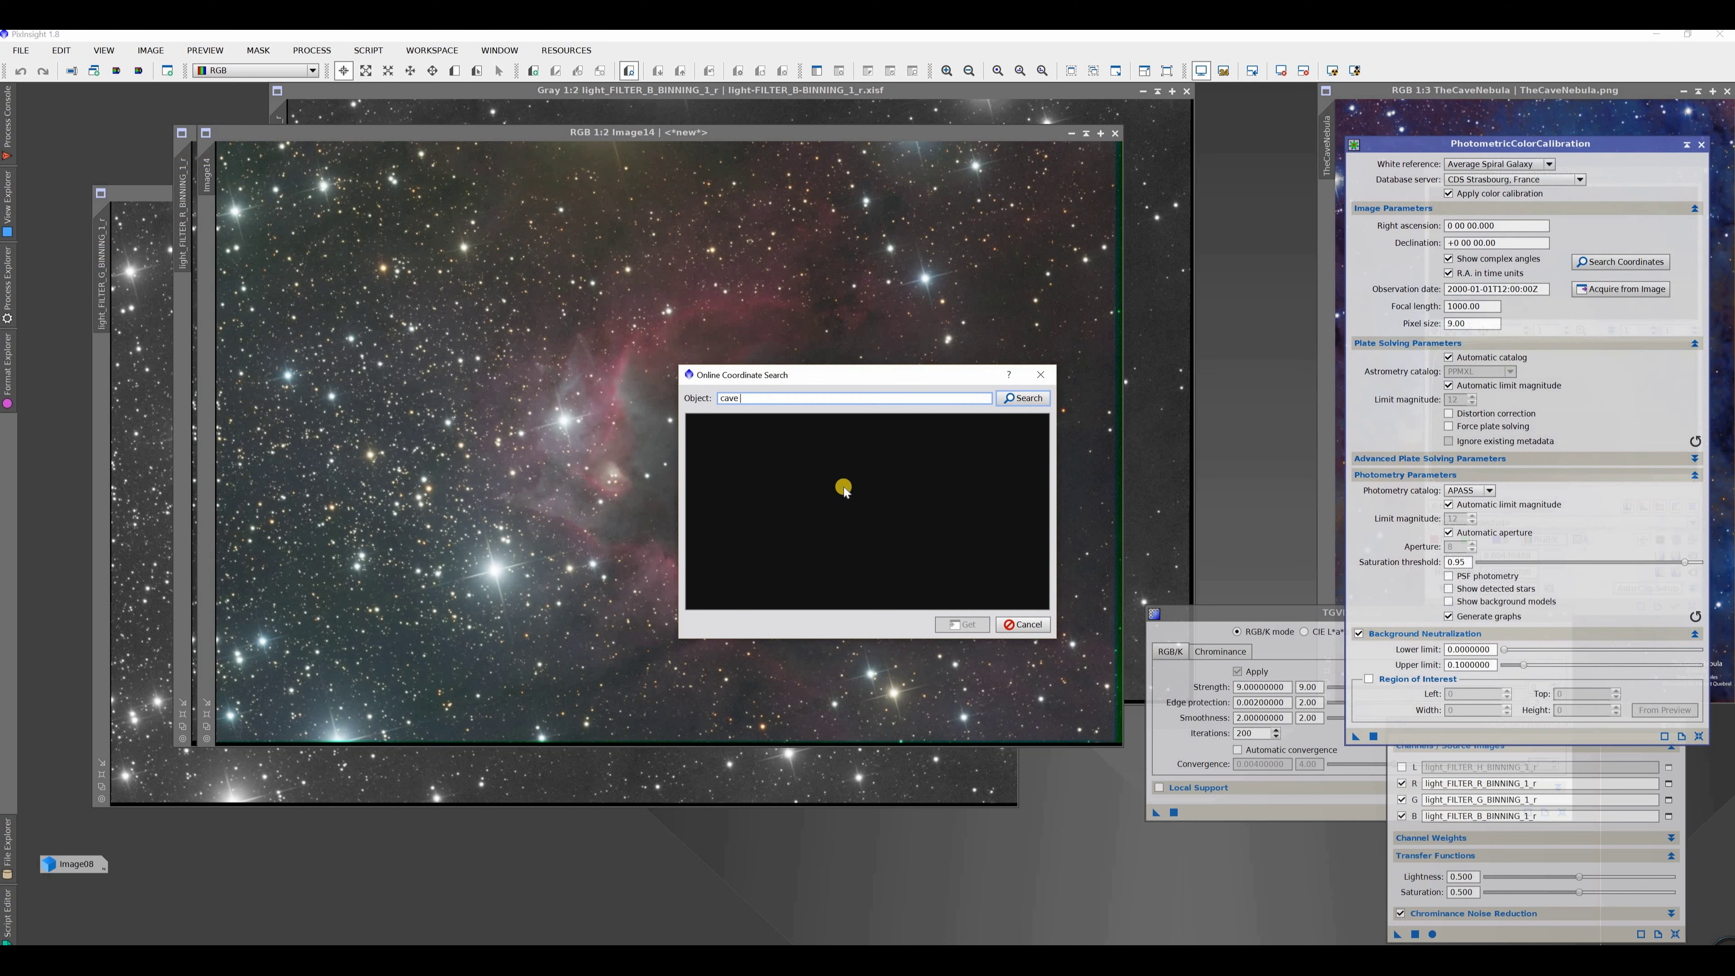
pyautogui.press('Return')
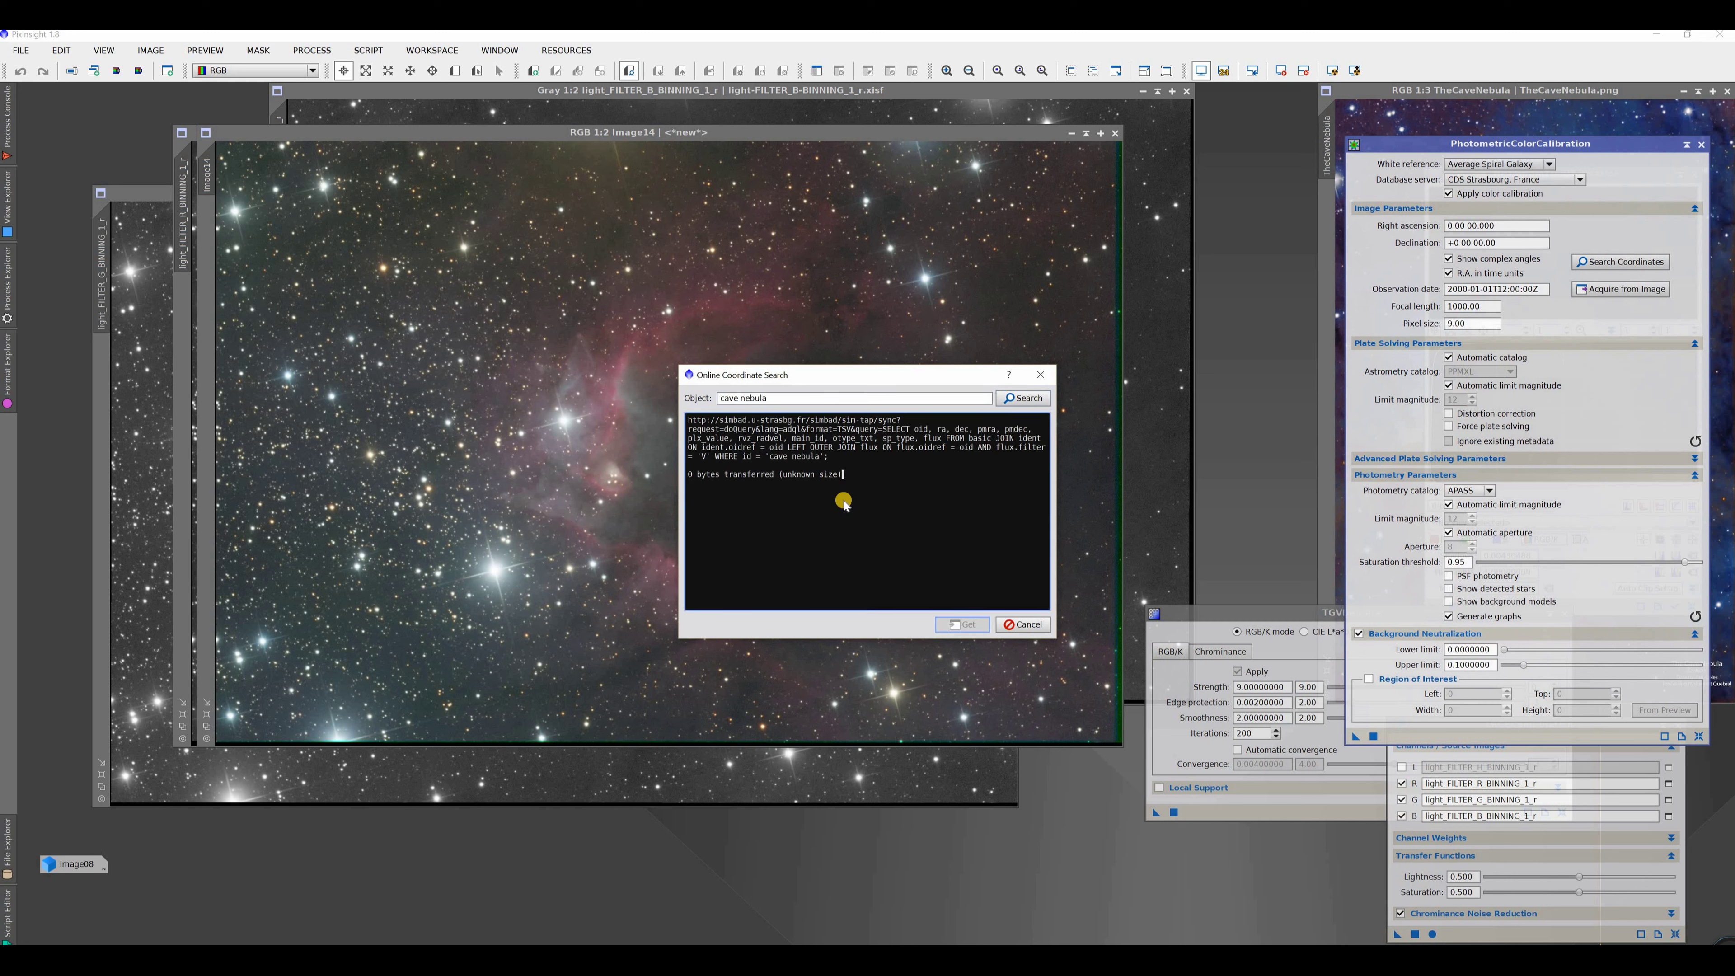
pyautogui.click(970, 624)
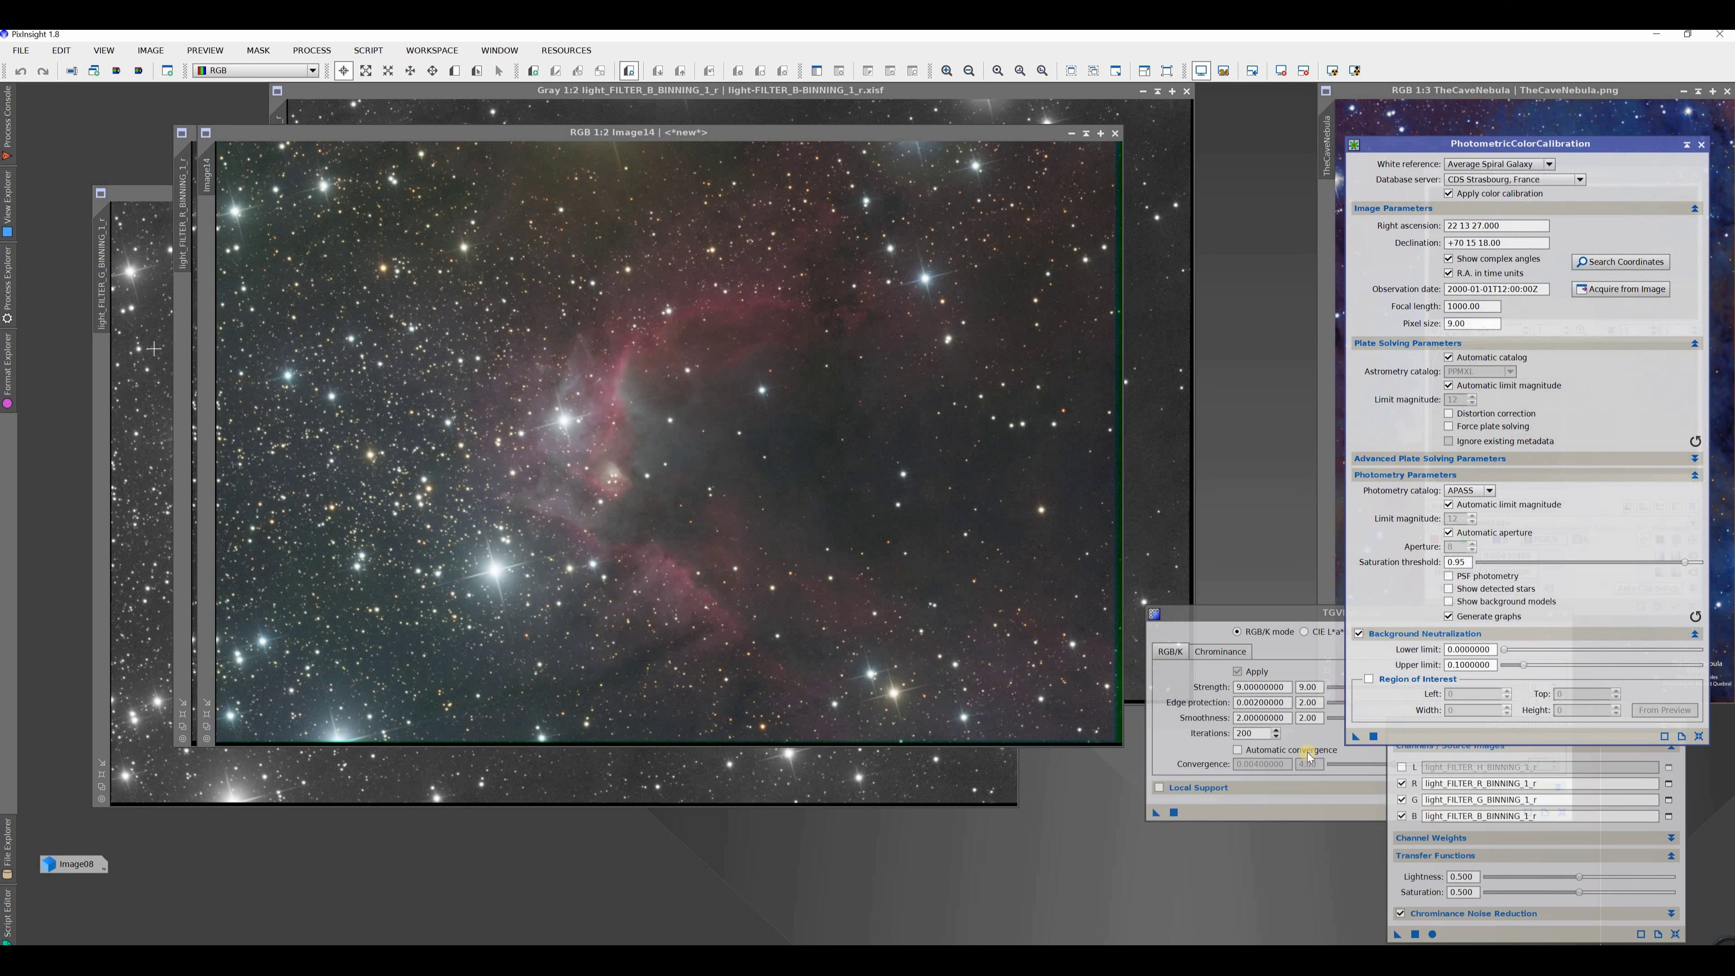
pyautogui.moveTo(1116, 617); pyautogui.dragTo(737, 453)
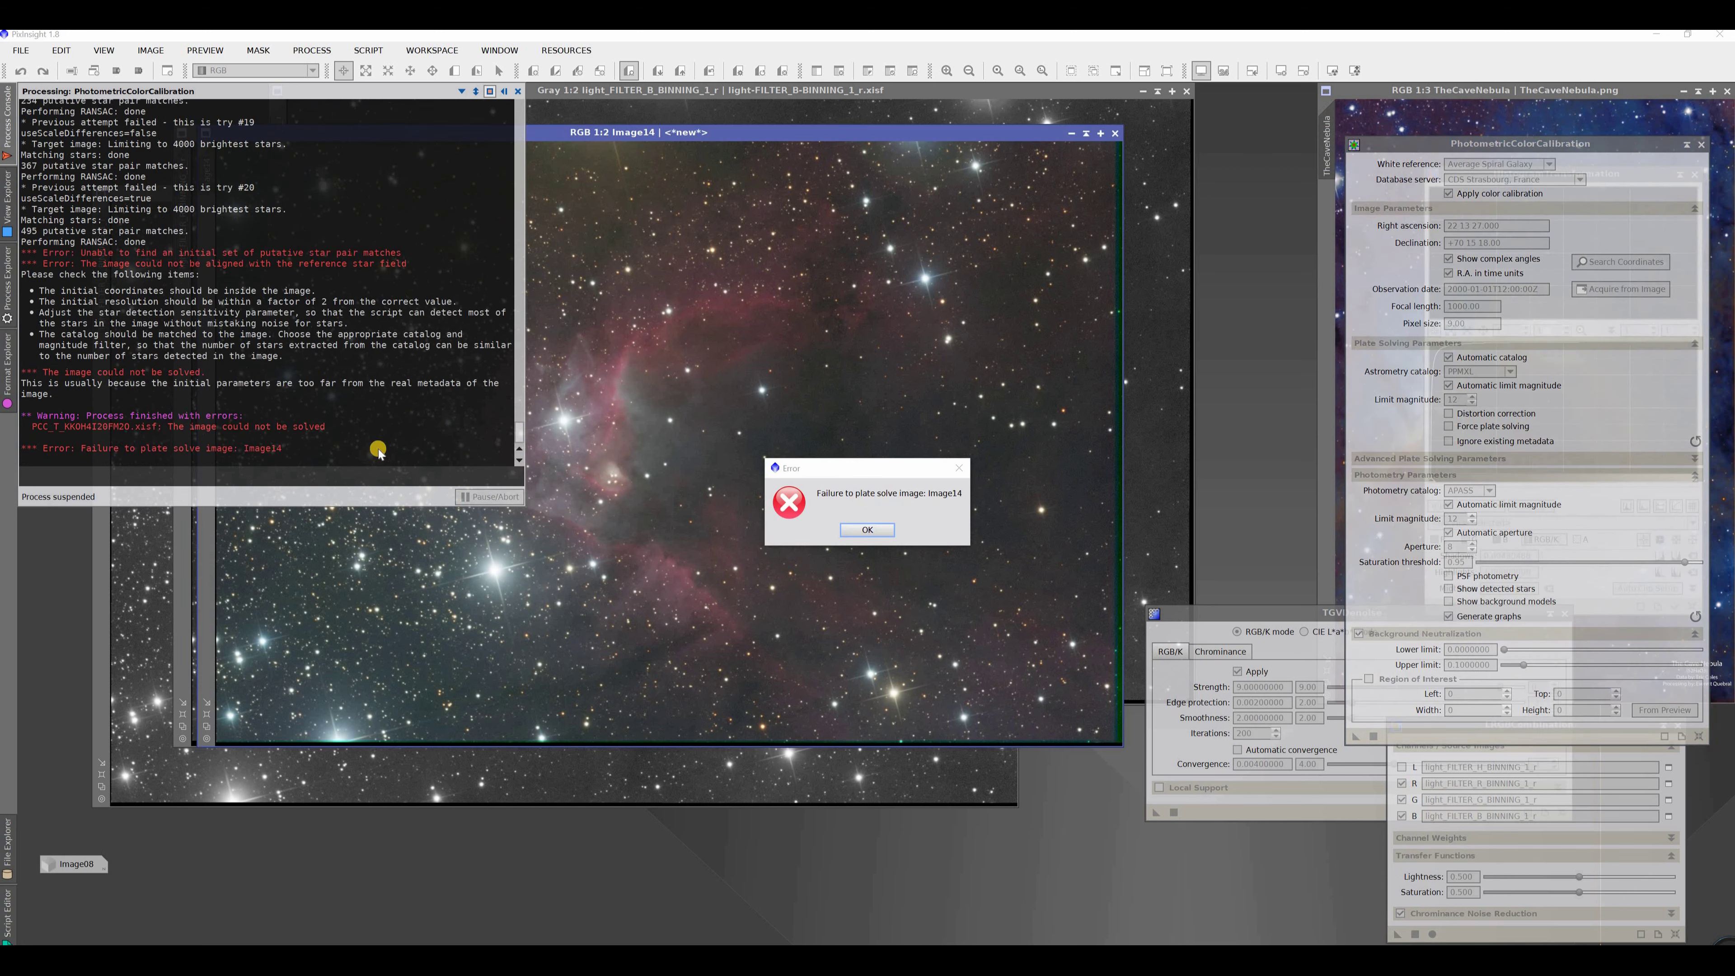
pyautogui.click(867, 531)
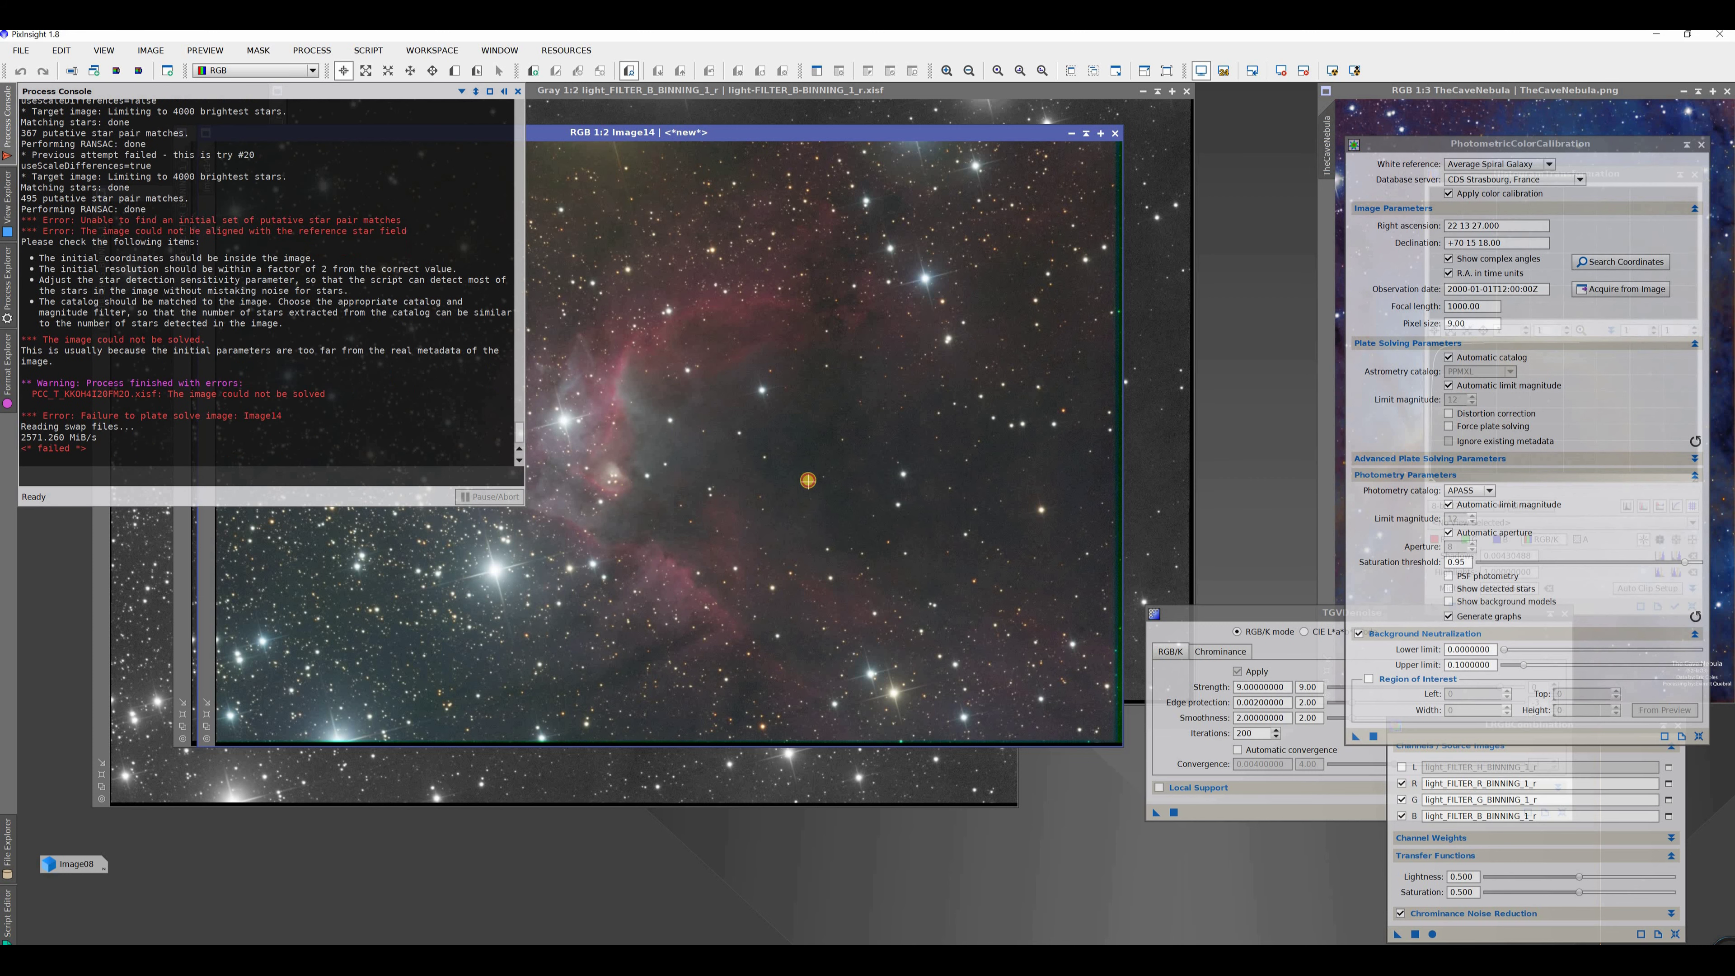
# Examine the denoised color image from 3:1 down to the full frame, and shift its window at 1:2
pyautogui.scroll(7, 546, 326)
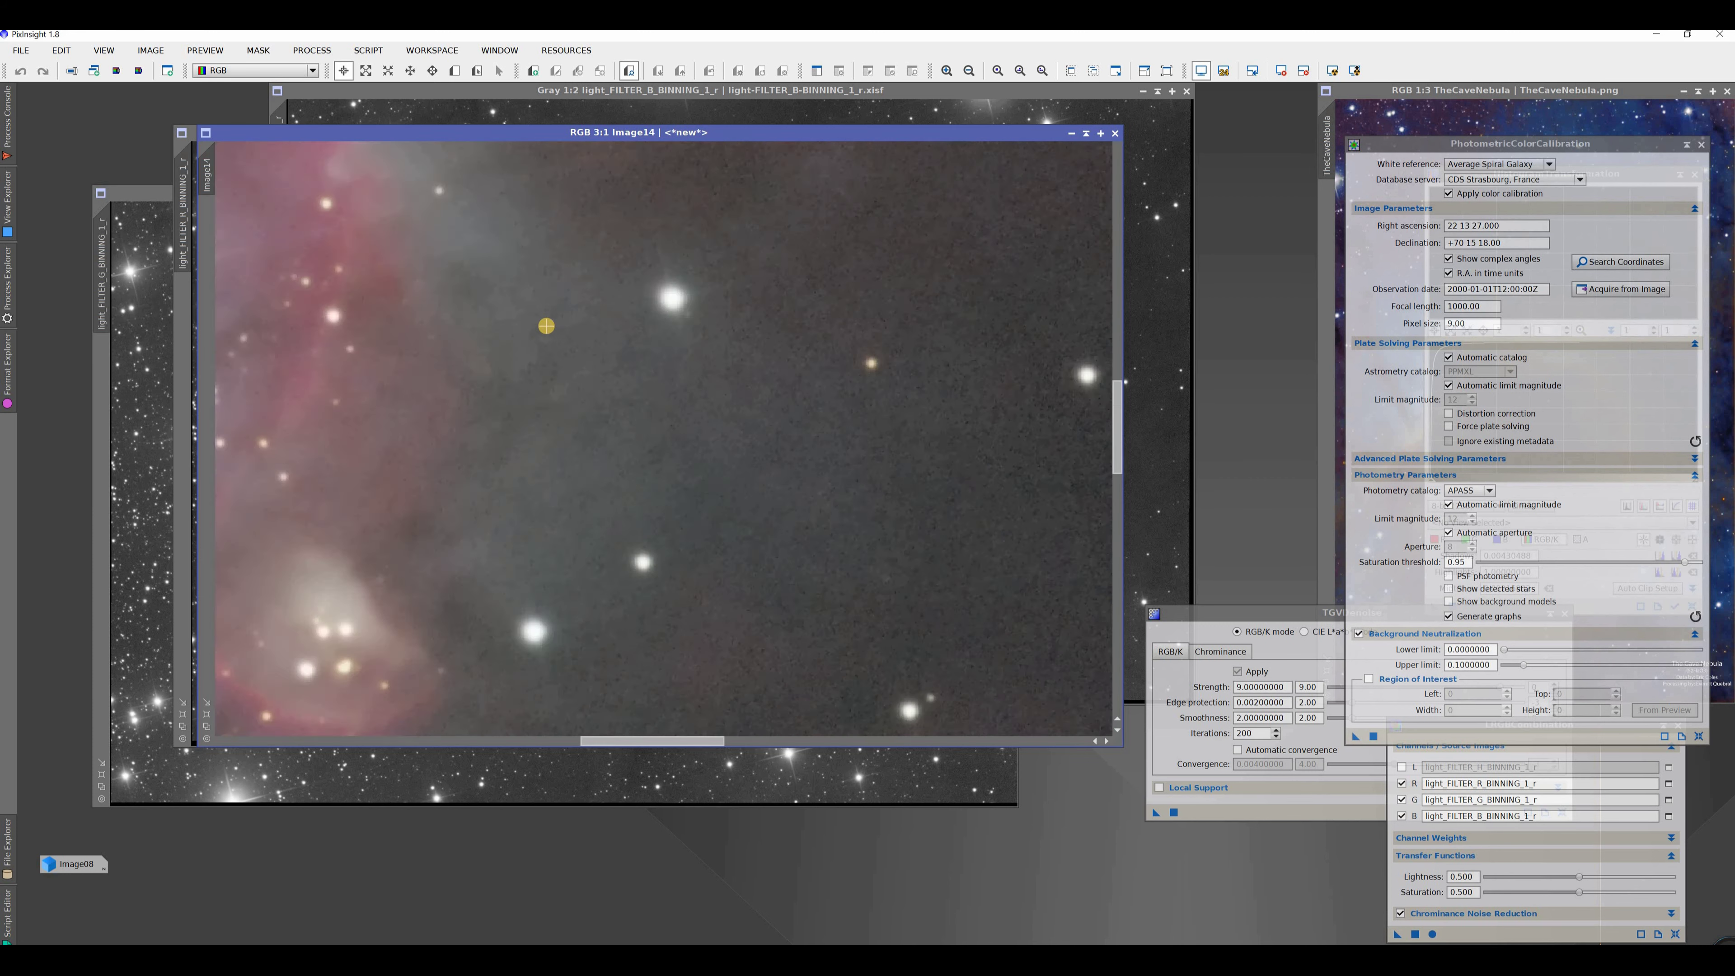
pyautogui.scroll(-10, 546, 326)
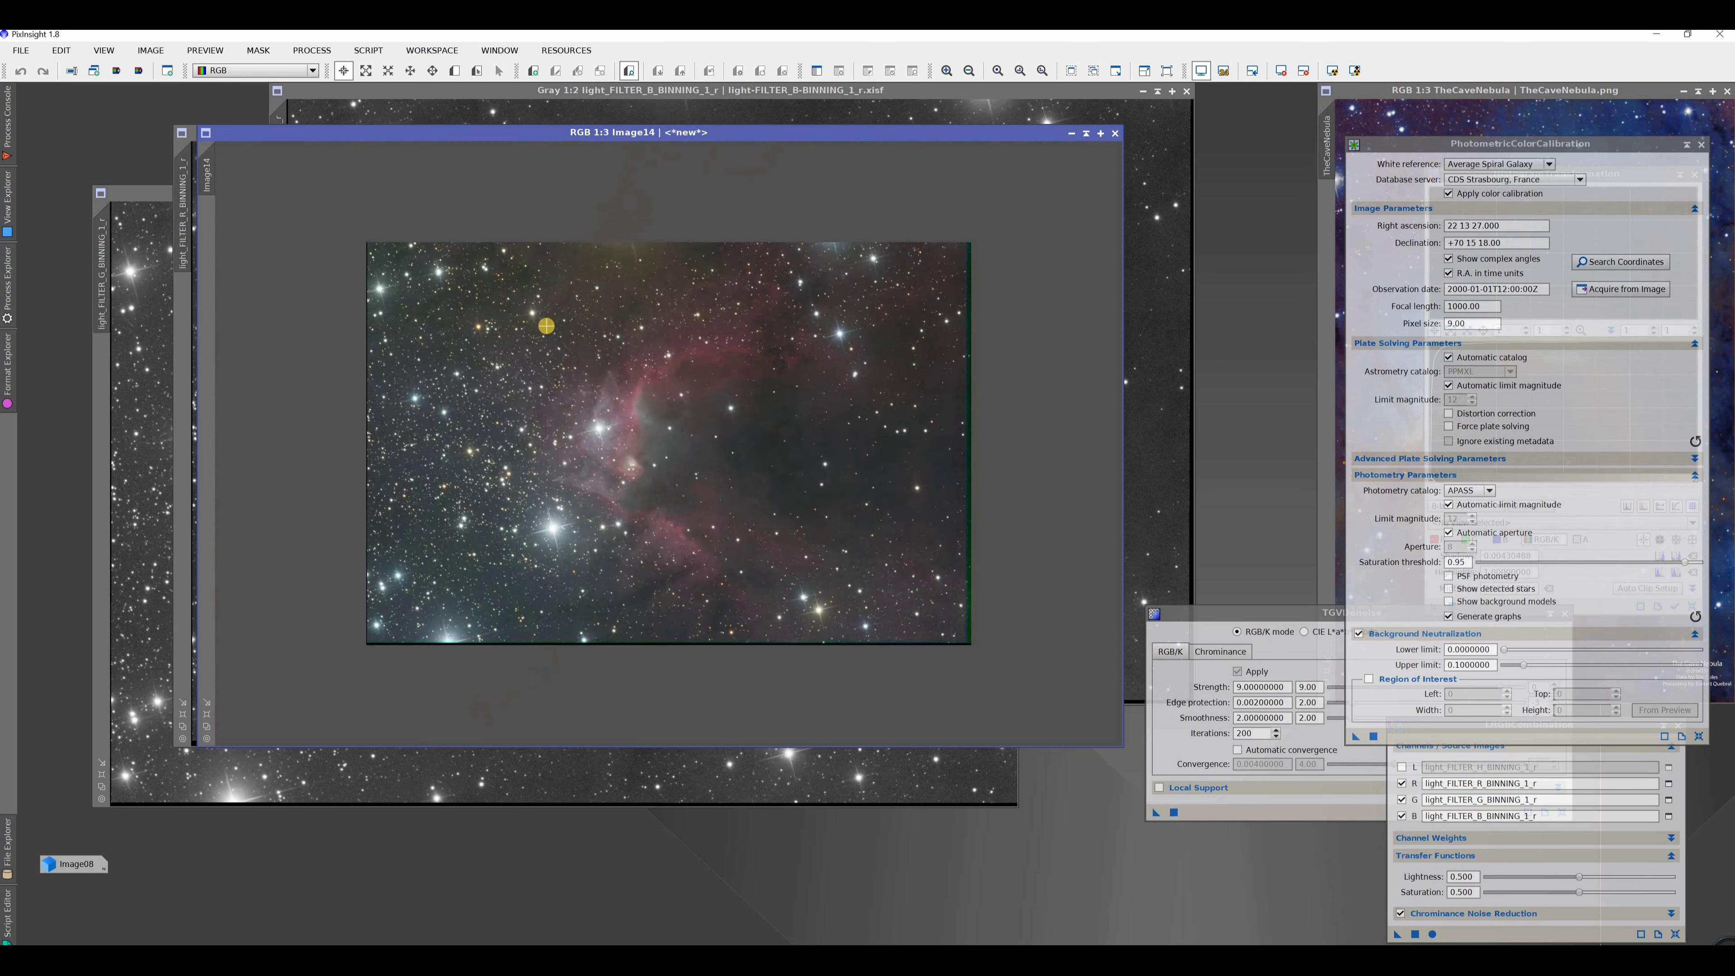
pyautogui.scroll(4, 546, 326)
pyautogui.scroll(-5, 546, 326)
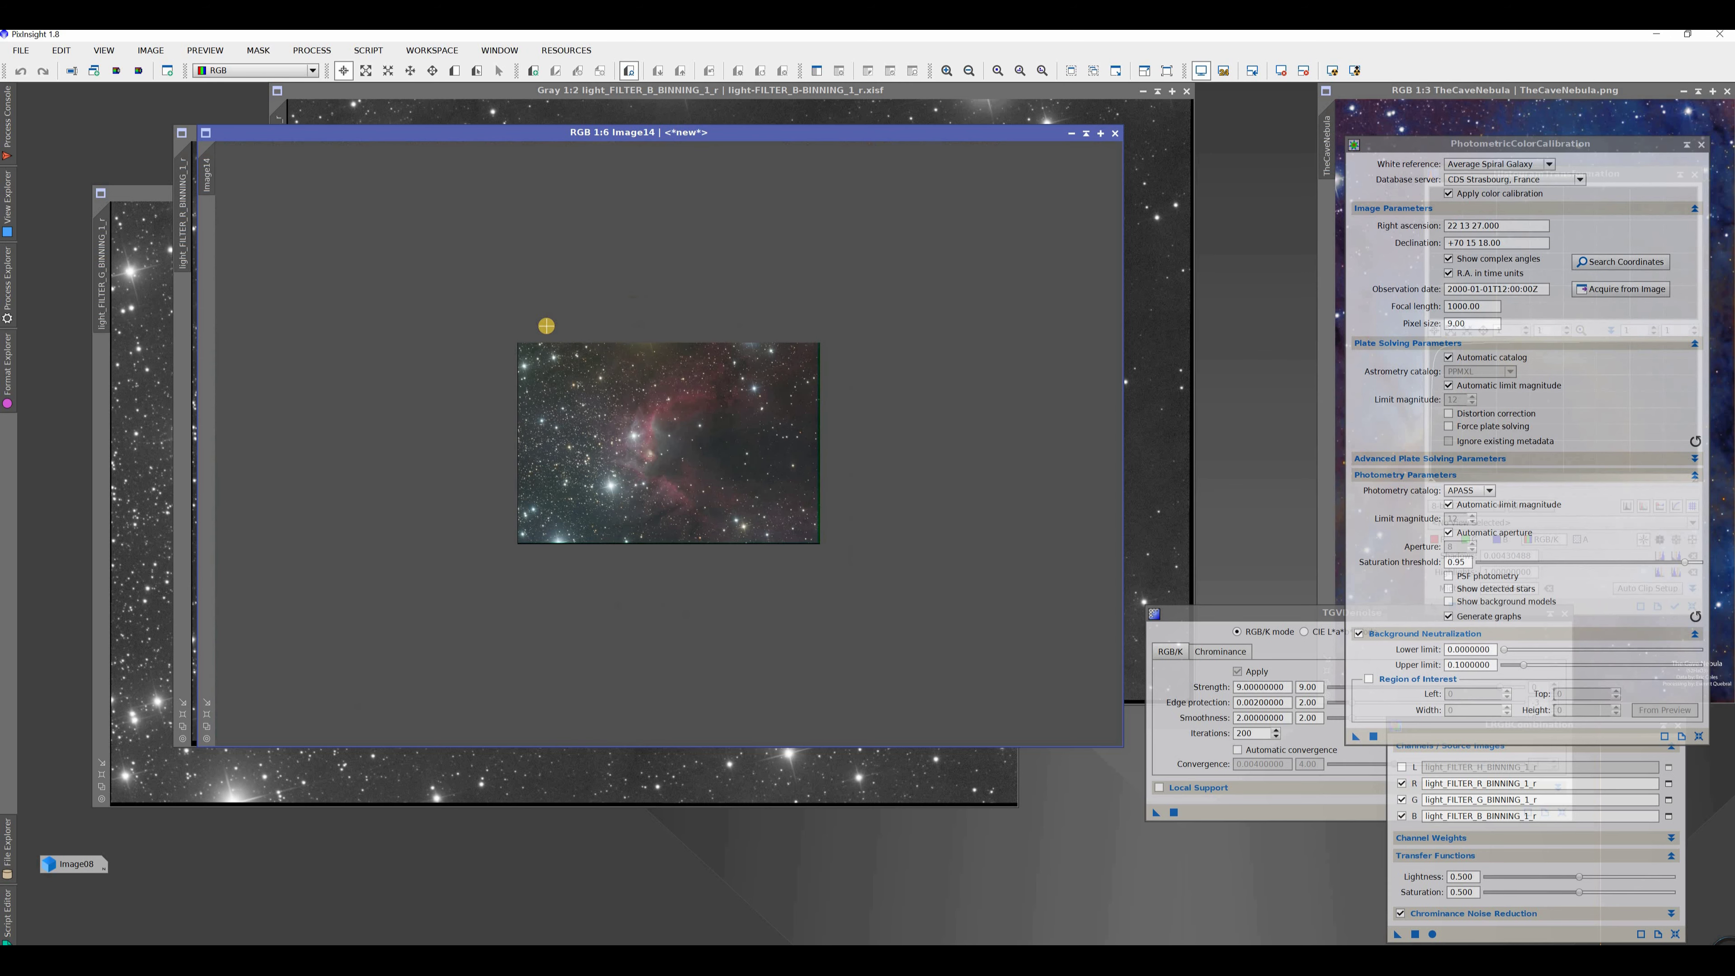
pyautogui.scroll(4, 547, 326)
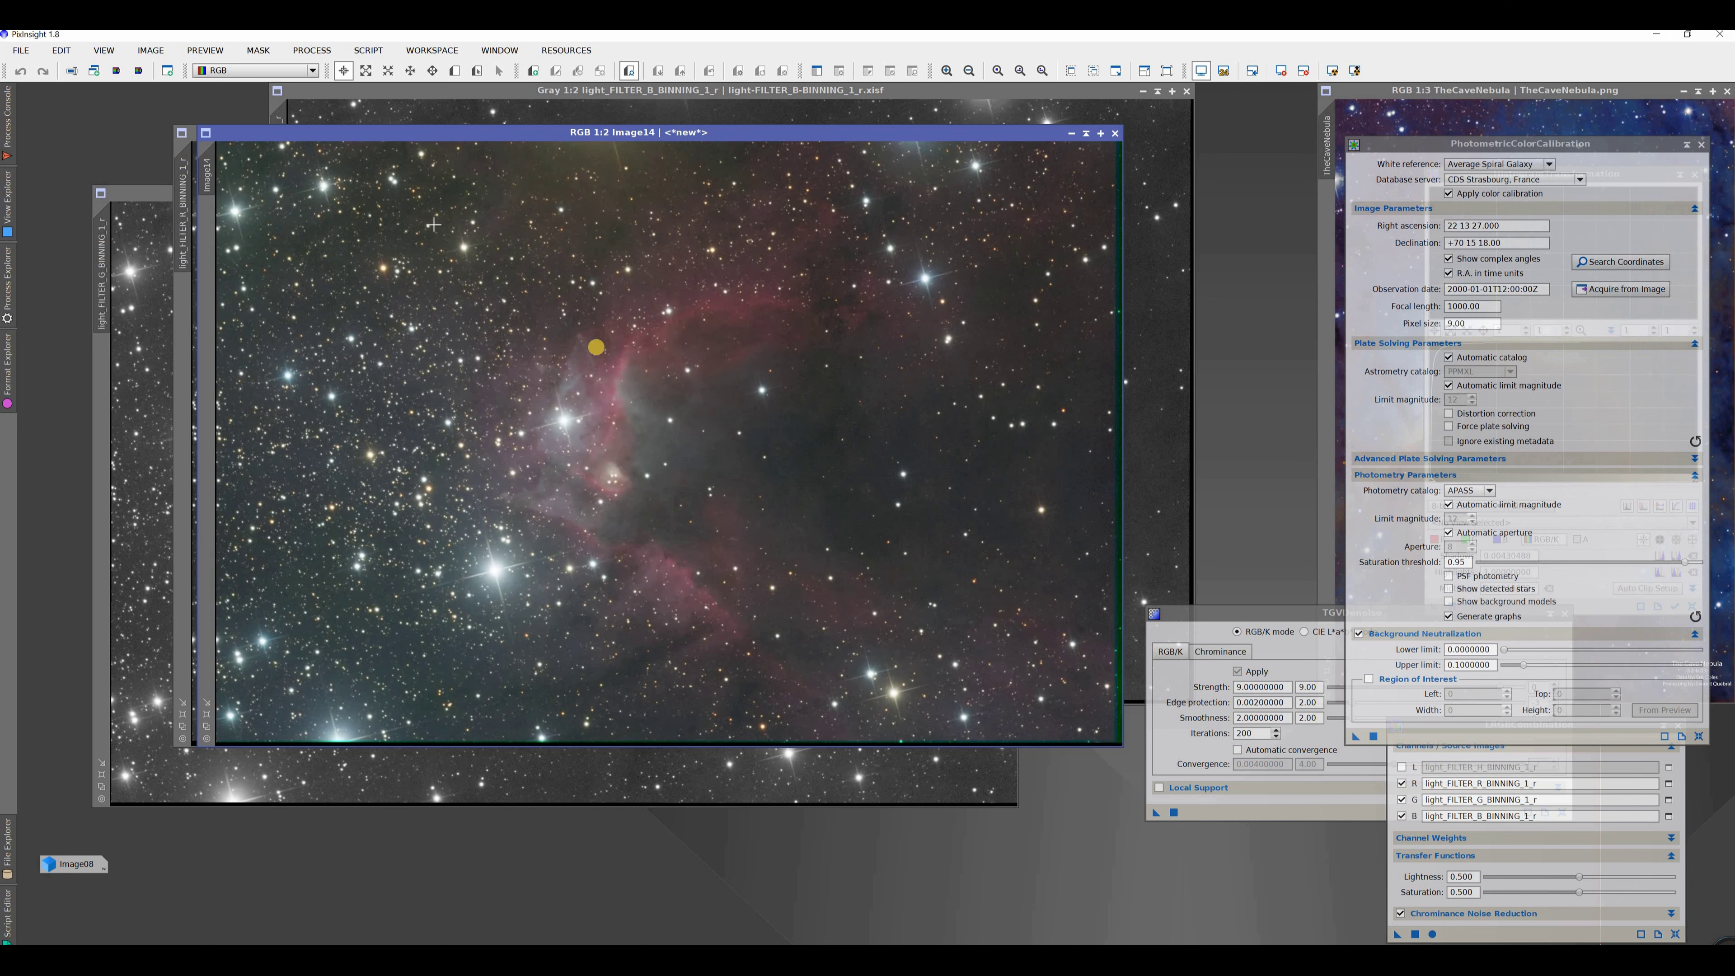
pyautogui.moveTo(809, 135); pyautogui.dragTo(723, 134)
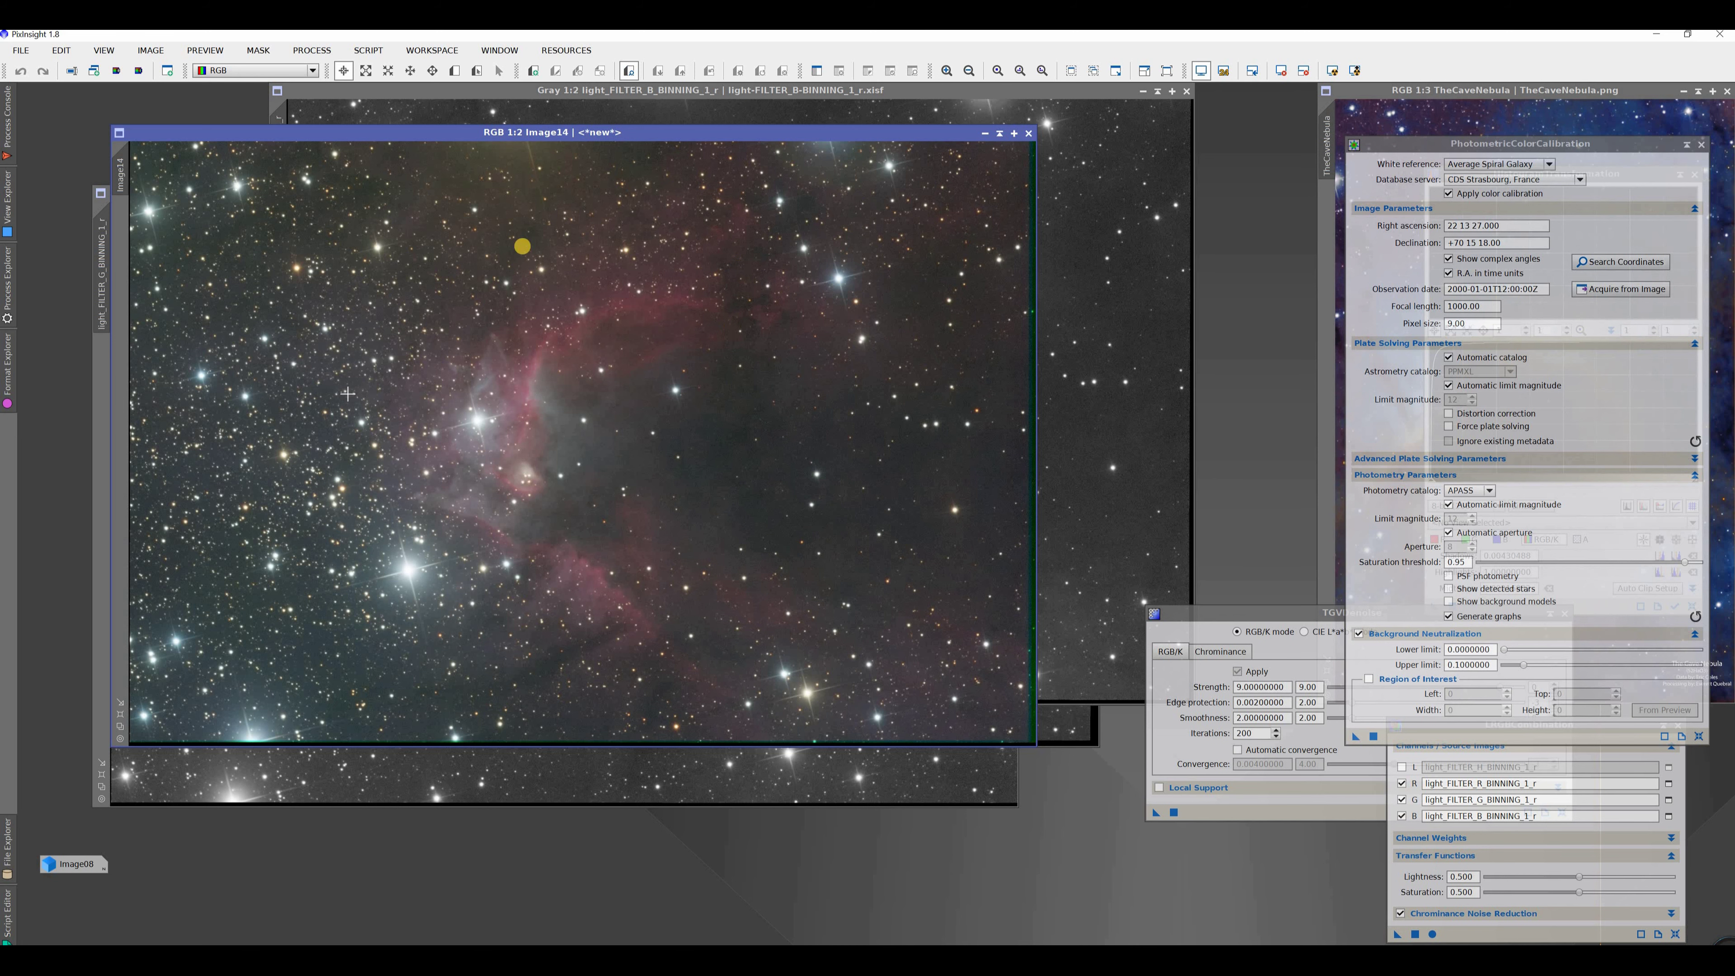
# Generate a star mask from the denoised color image using StarMask with noise threshold 0.10000 and scale 5
pyautogui.click(517, 115)
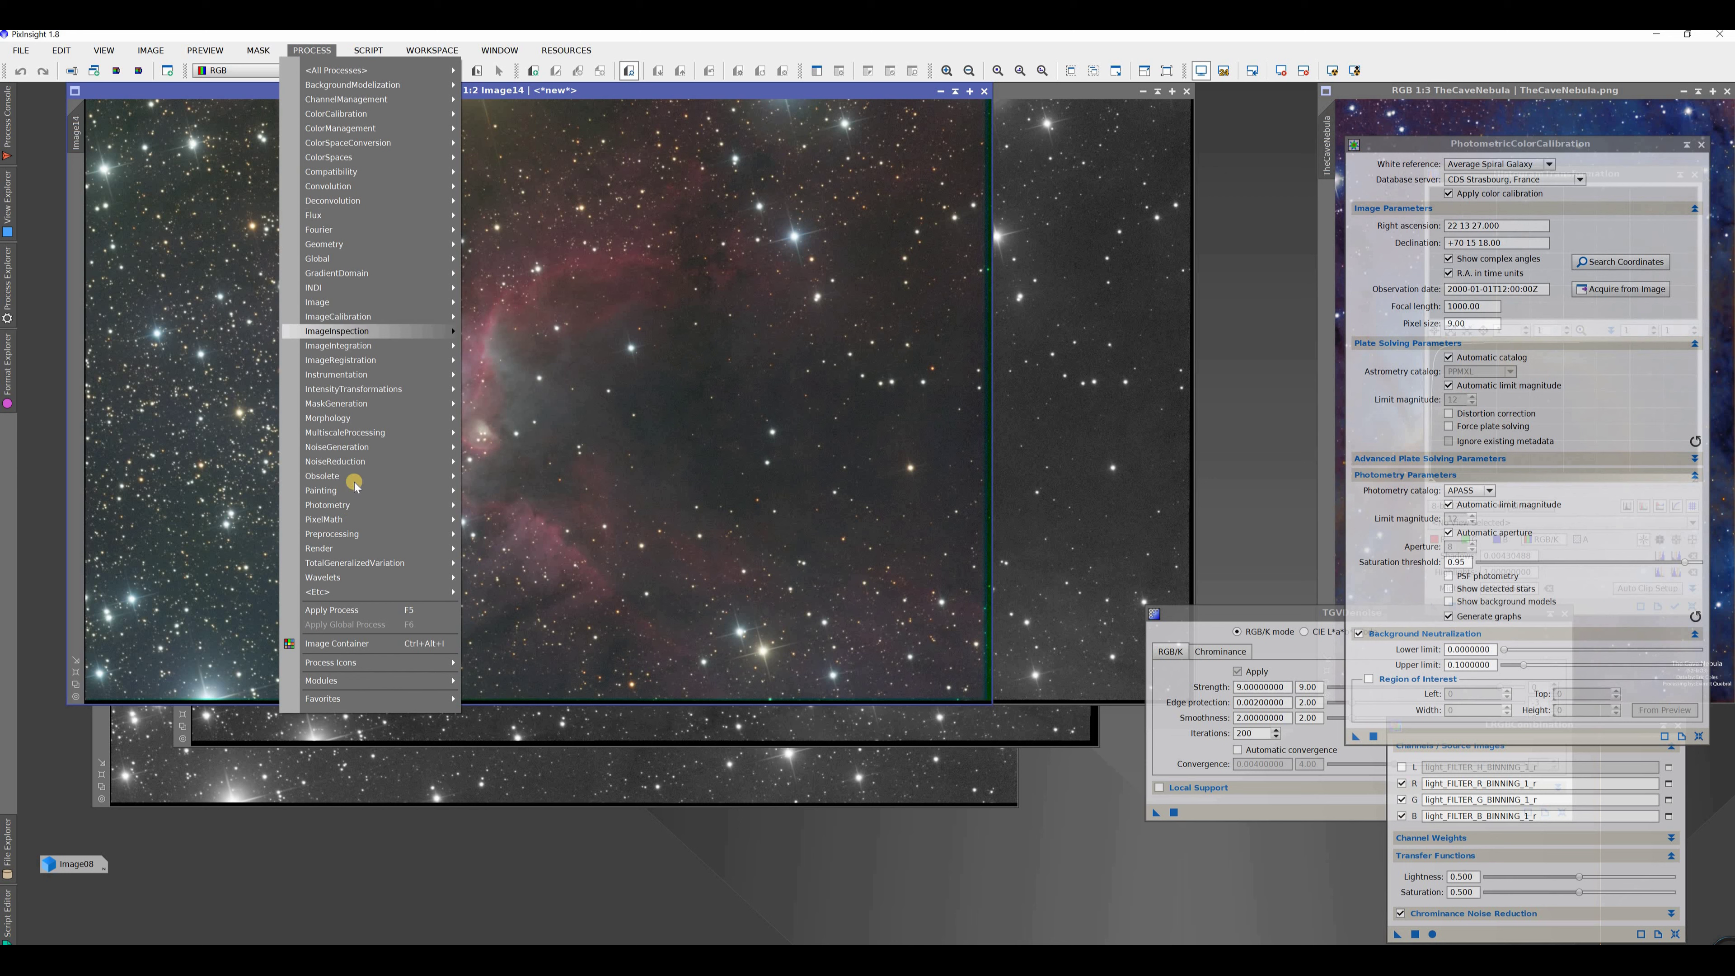
pyautogui.moveTo(409, 403)
pyautogui.click(513, 429)
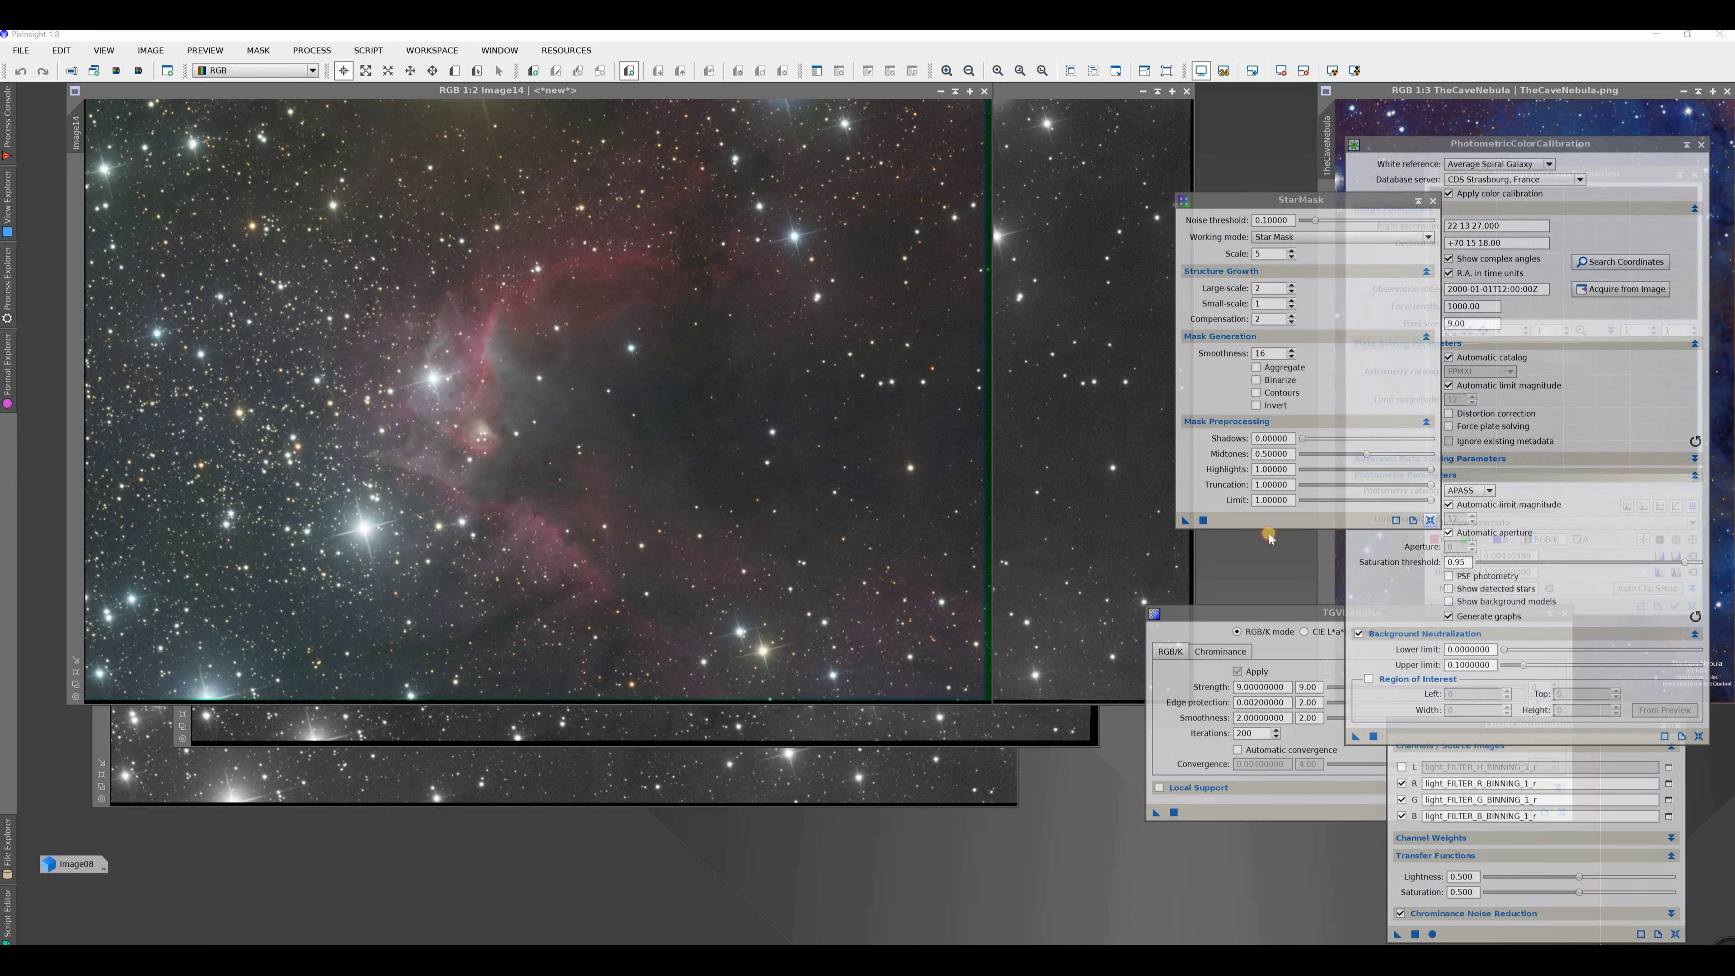
pyautogui.click(1204, 520)
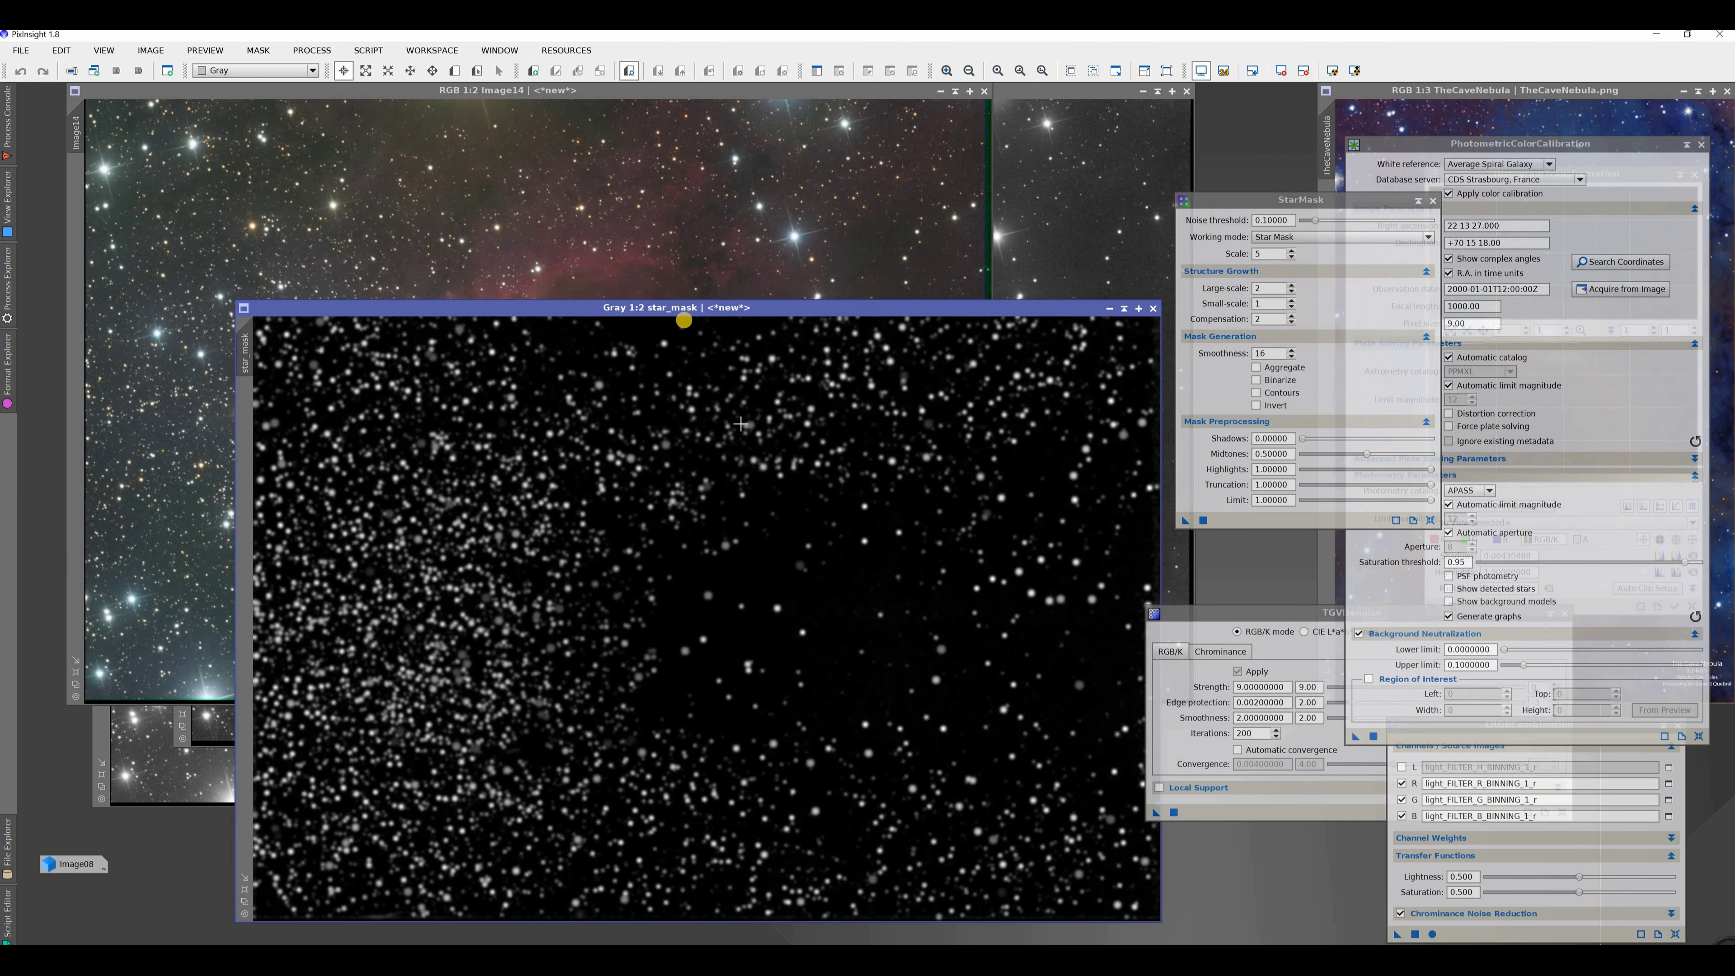
# Apply the star mask to the denoised color image so the background is protected, and move the StarMask settings aside
pyautogui.moveTo(681, 309); pyautogui.dragTo(735, 264)
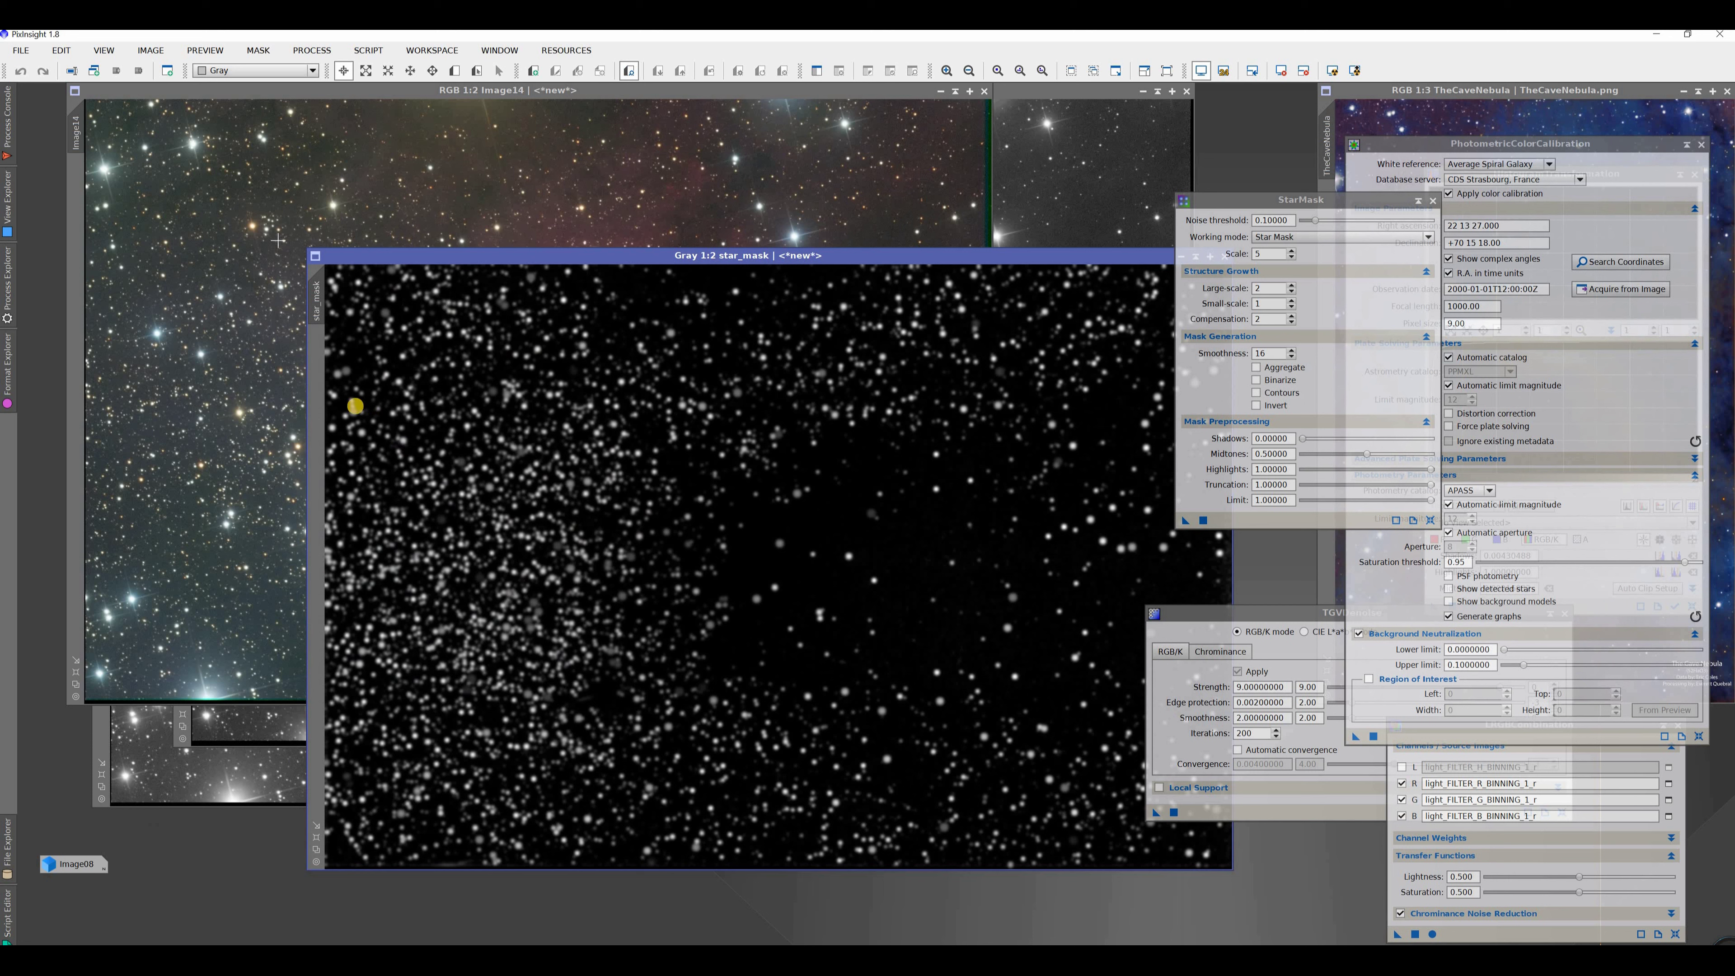
pyautogui.moveTo(316, 293); pyautogui.dragTo(507, 139)
pyautogui.click(513, 93)
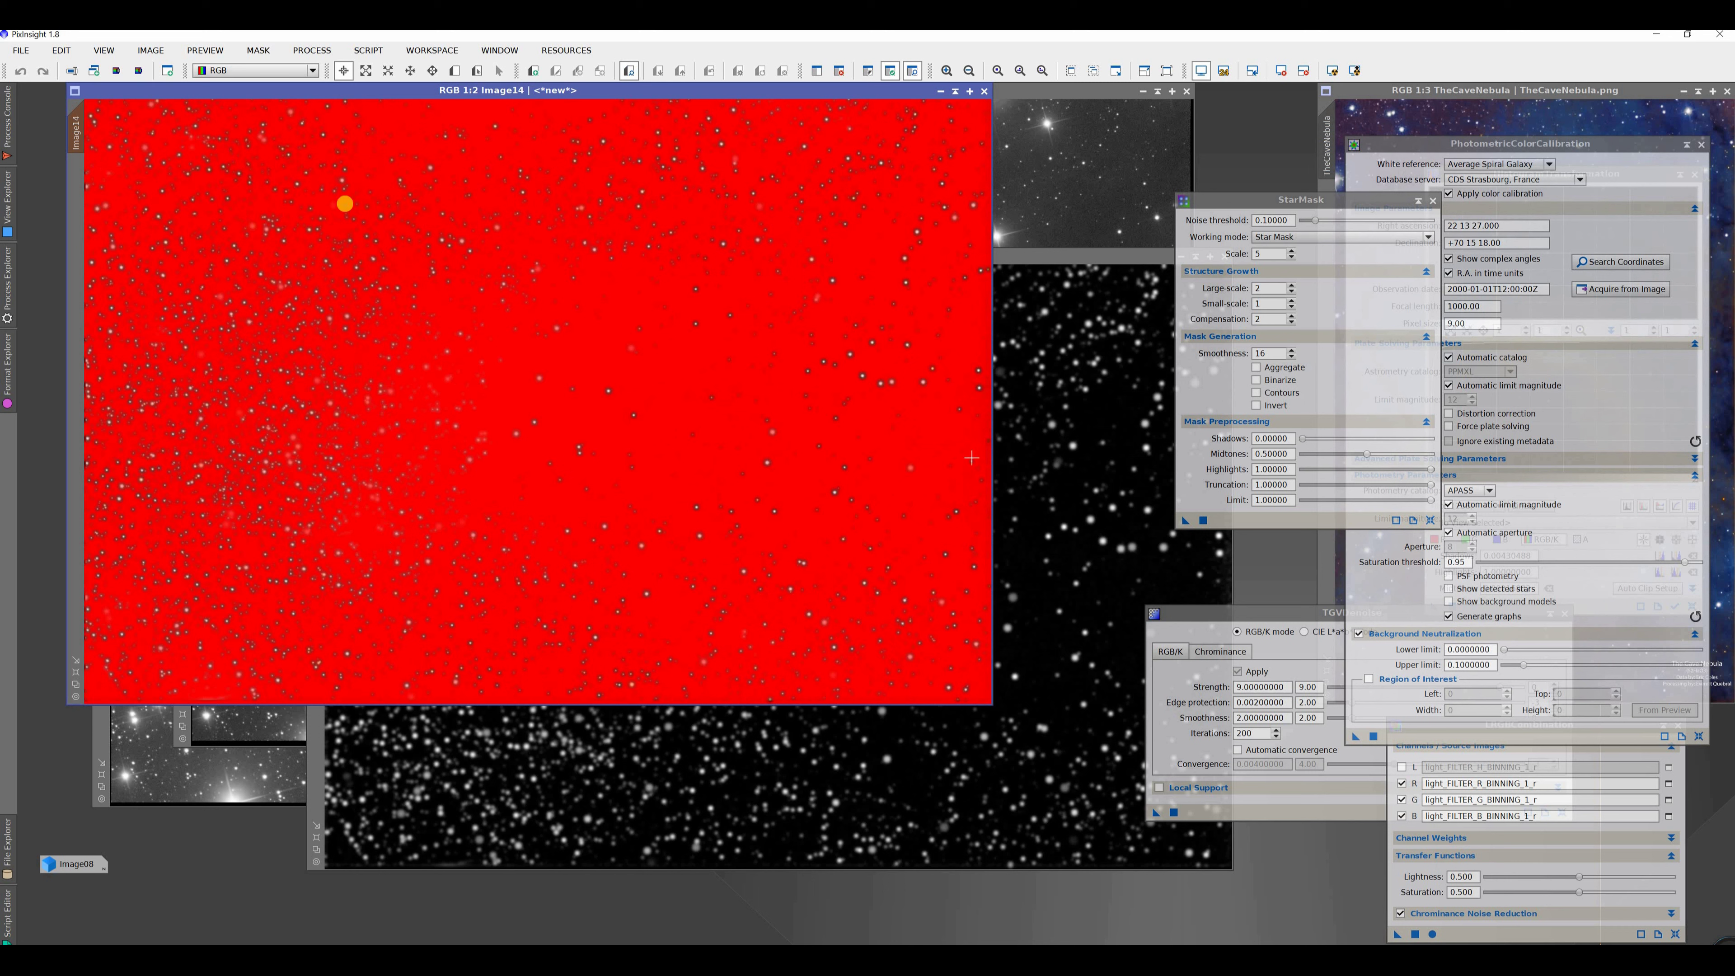
pyautogui.moveTo(1309, 202); pyautogui.dragTo(1253, 108)
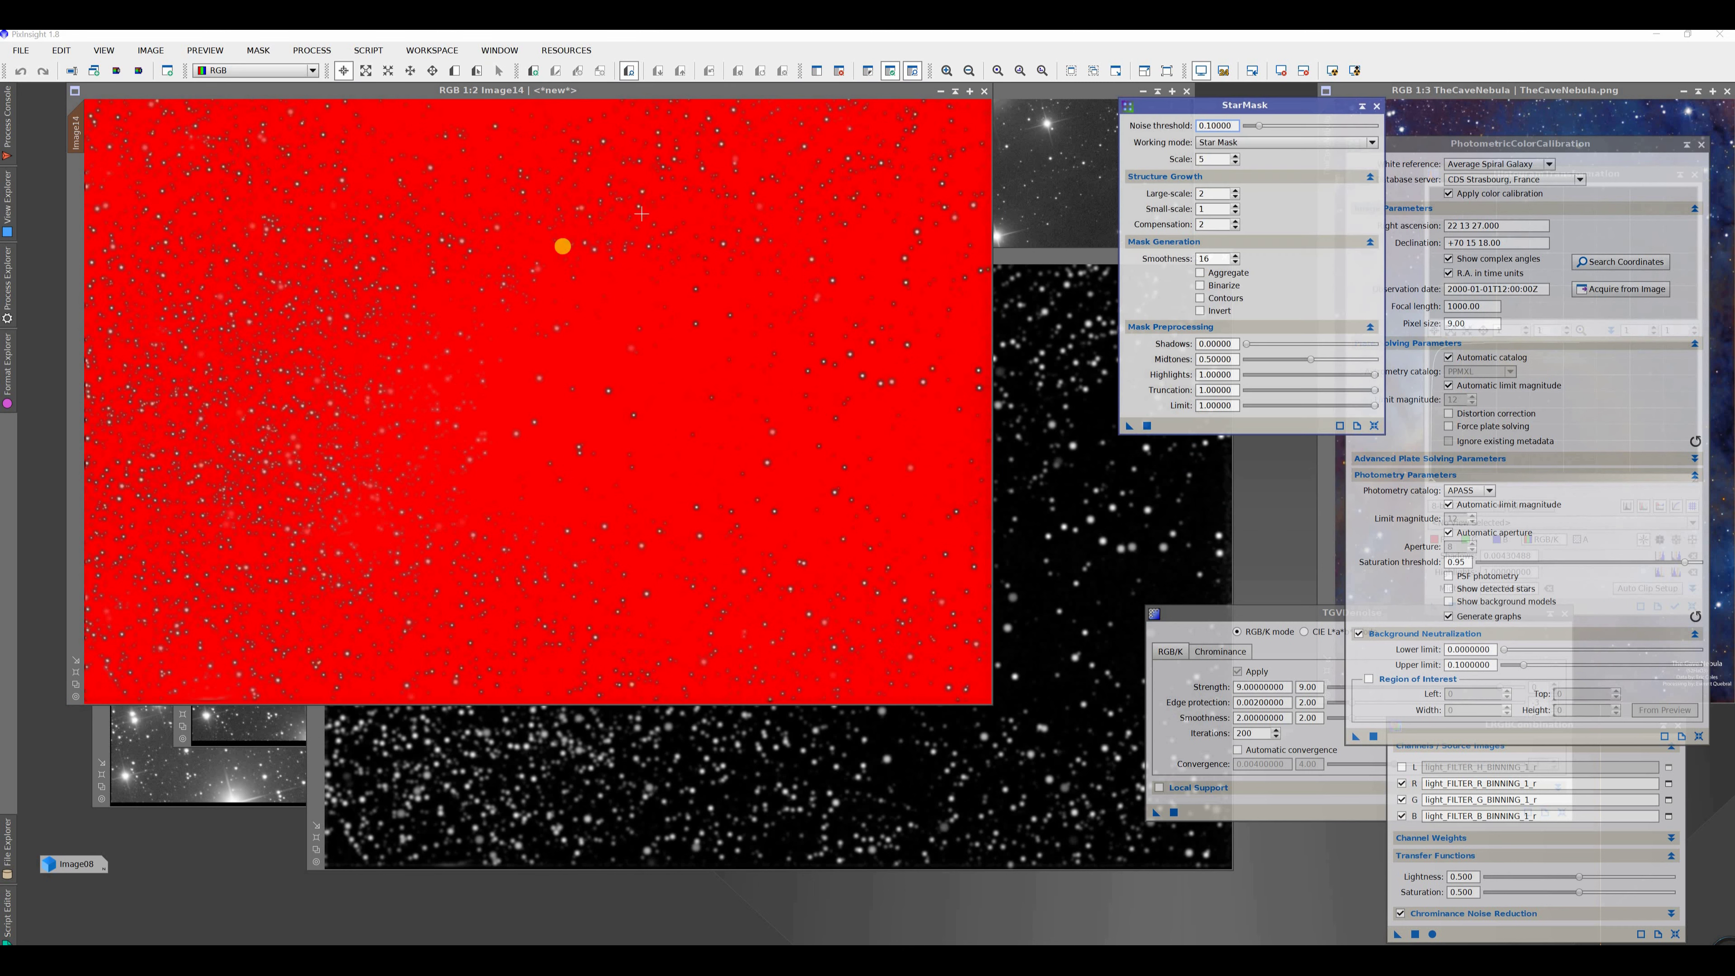
pyautogui.click(868, 75)
pyautogui.click(915, 74)
# Open CurvesTransformation with an enlarged real-time preview of the denoised color image, hiding the mask overlay
pyautogui.click(314, 53)
pyautogui.moveTo(368, 69)
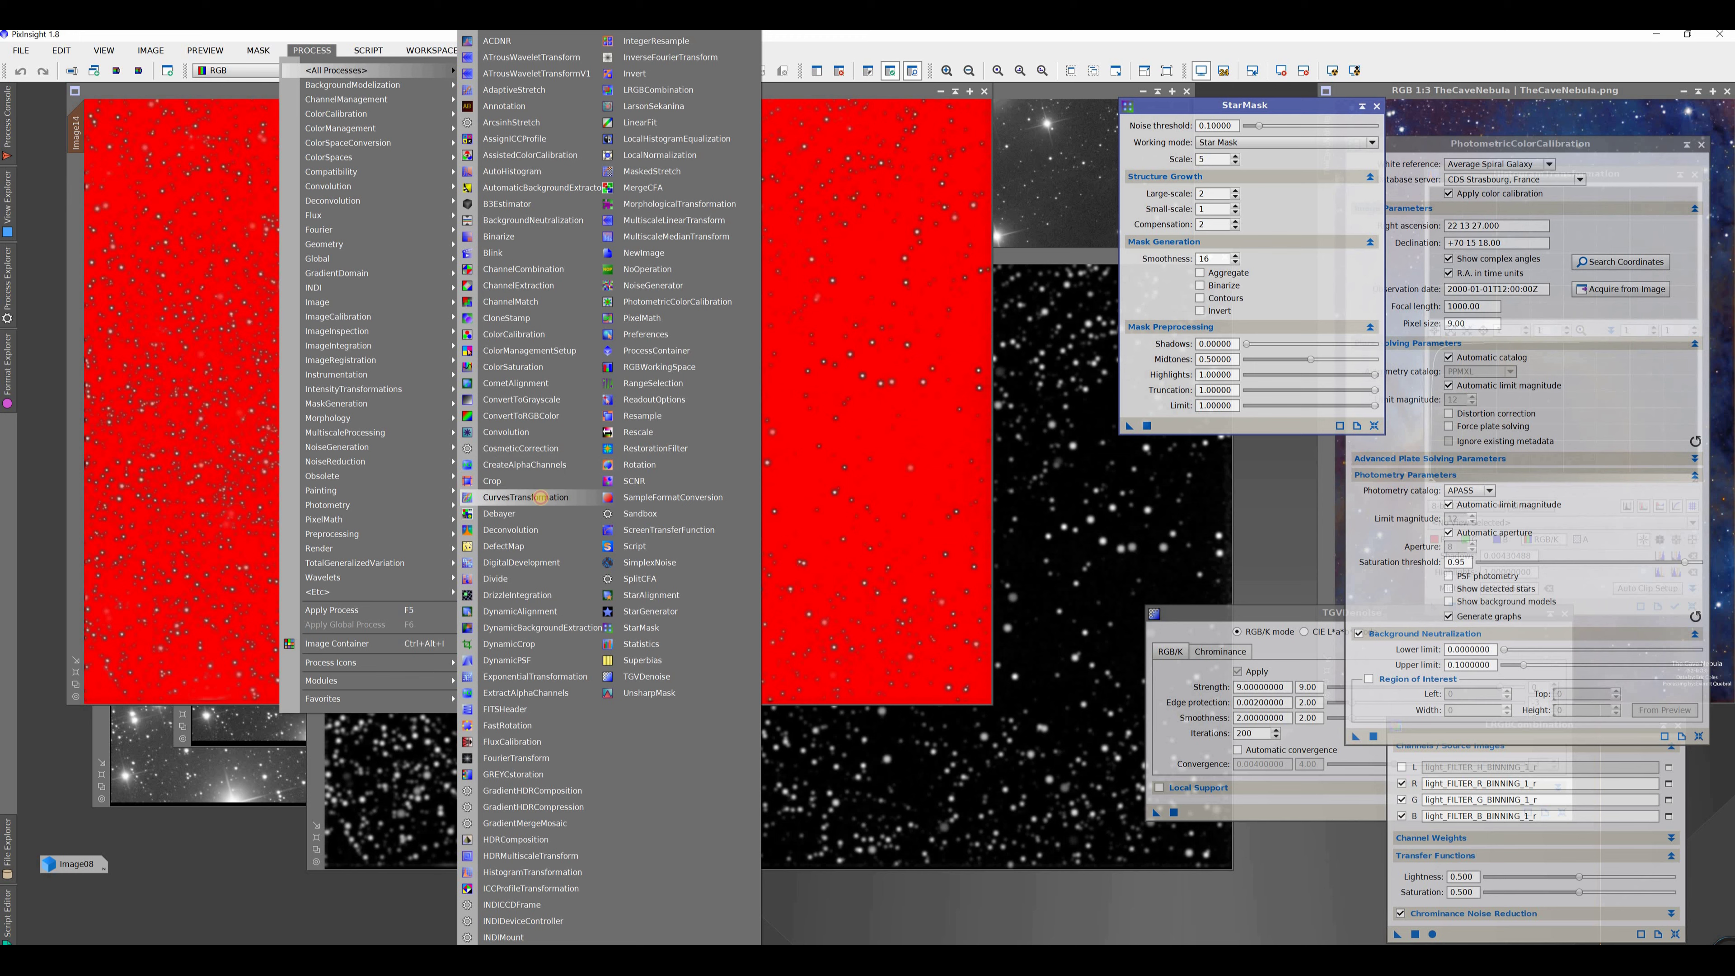
pyautogui.click(540, 497)
pyautogui.moveTo(1385, 179); pyautogui.dragTo(1178, 162)
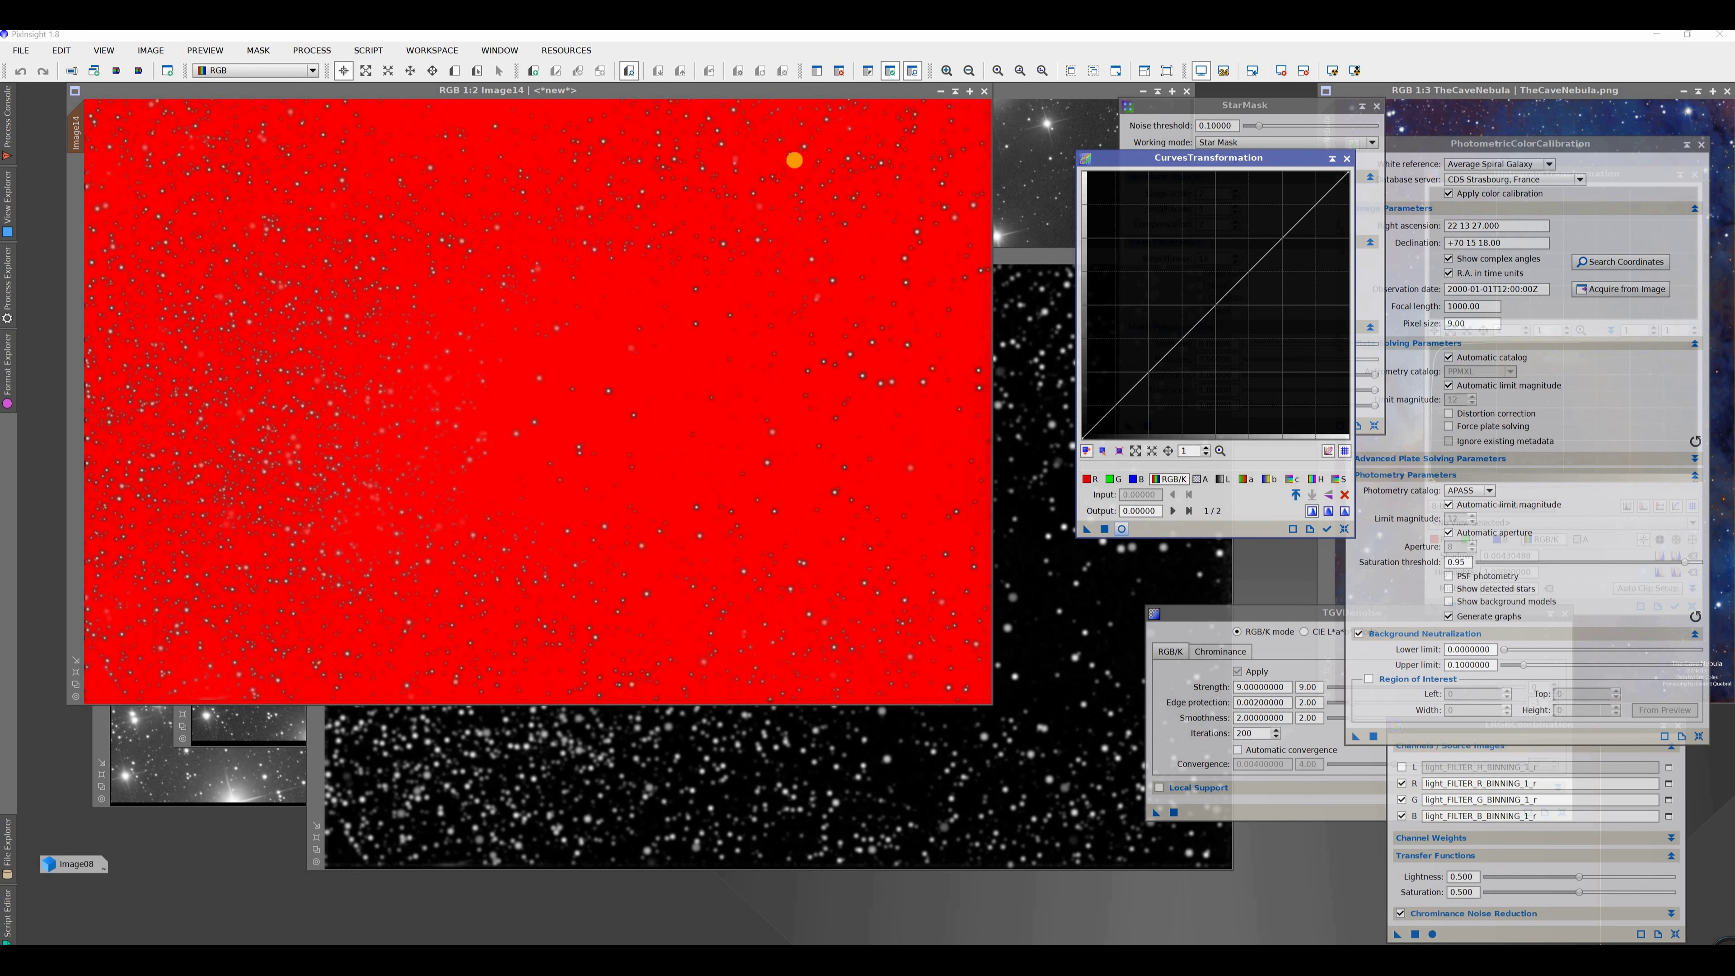
pyautogui.click(914, 72)
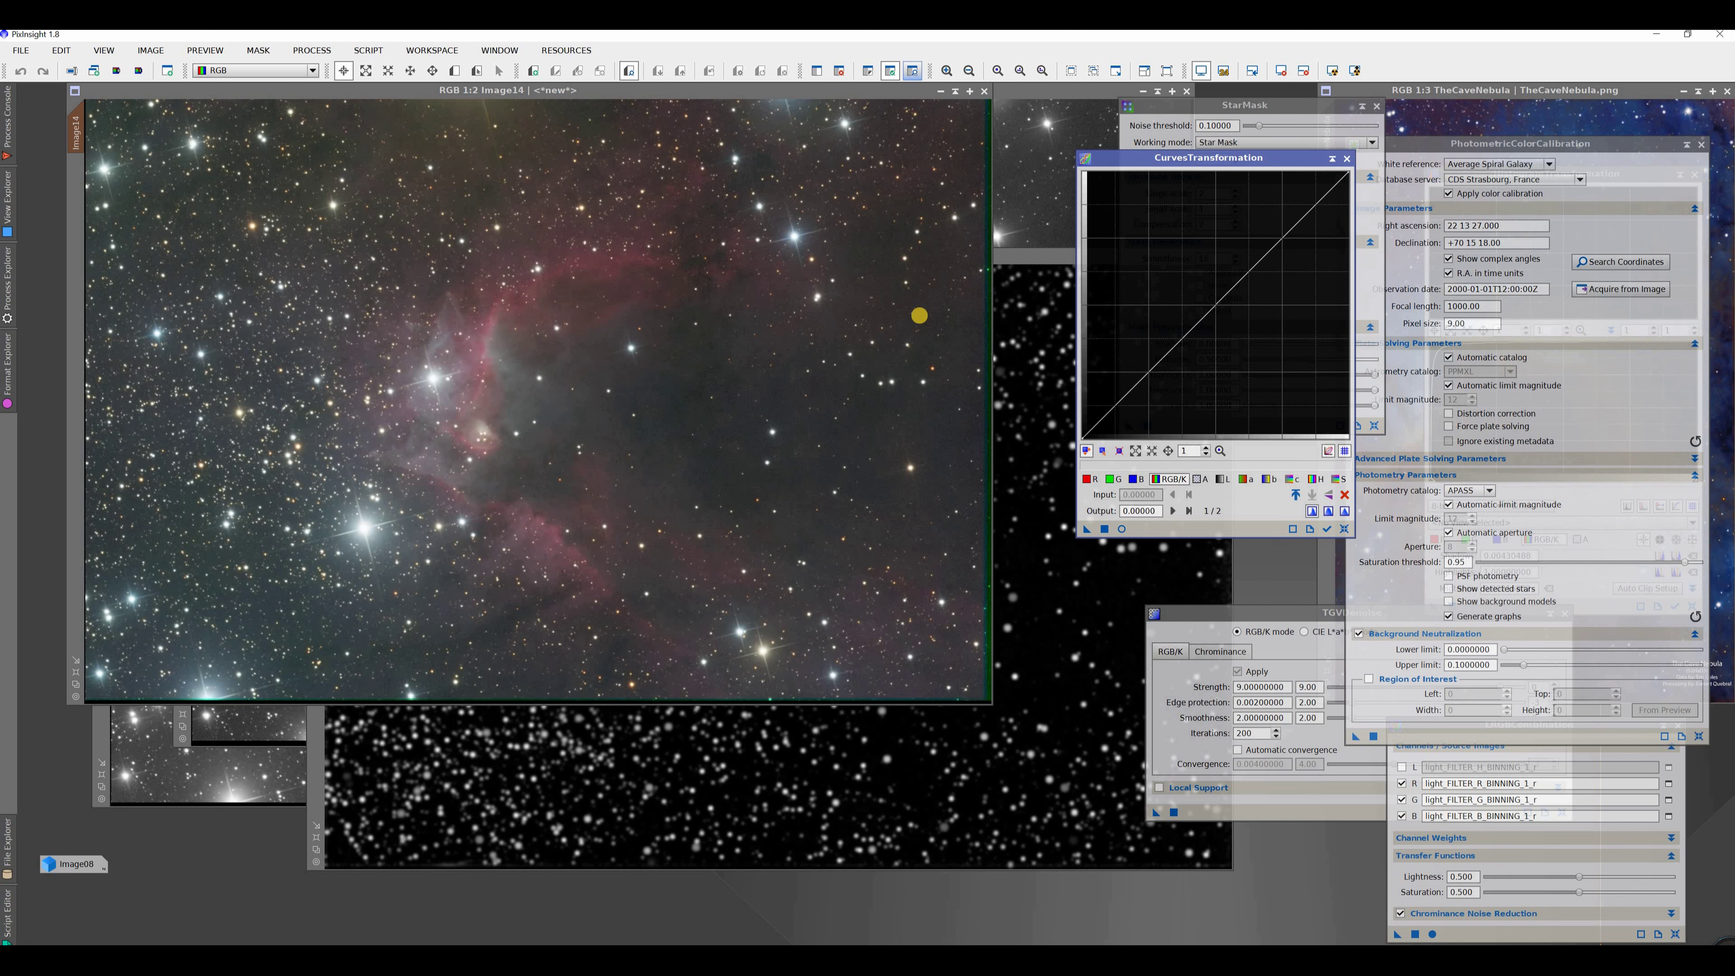
pyautogui.click(1123, 529)
pyautogui.moveTo(430, 509); pyautogui.dragTo(1130, 870)
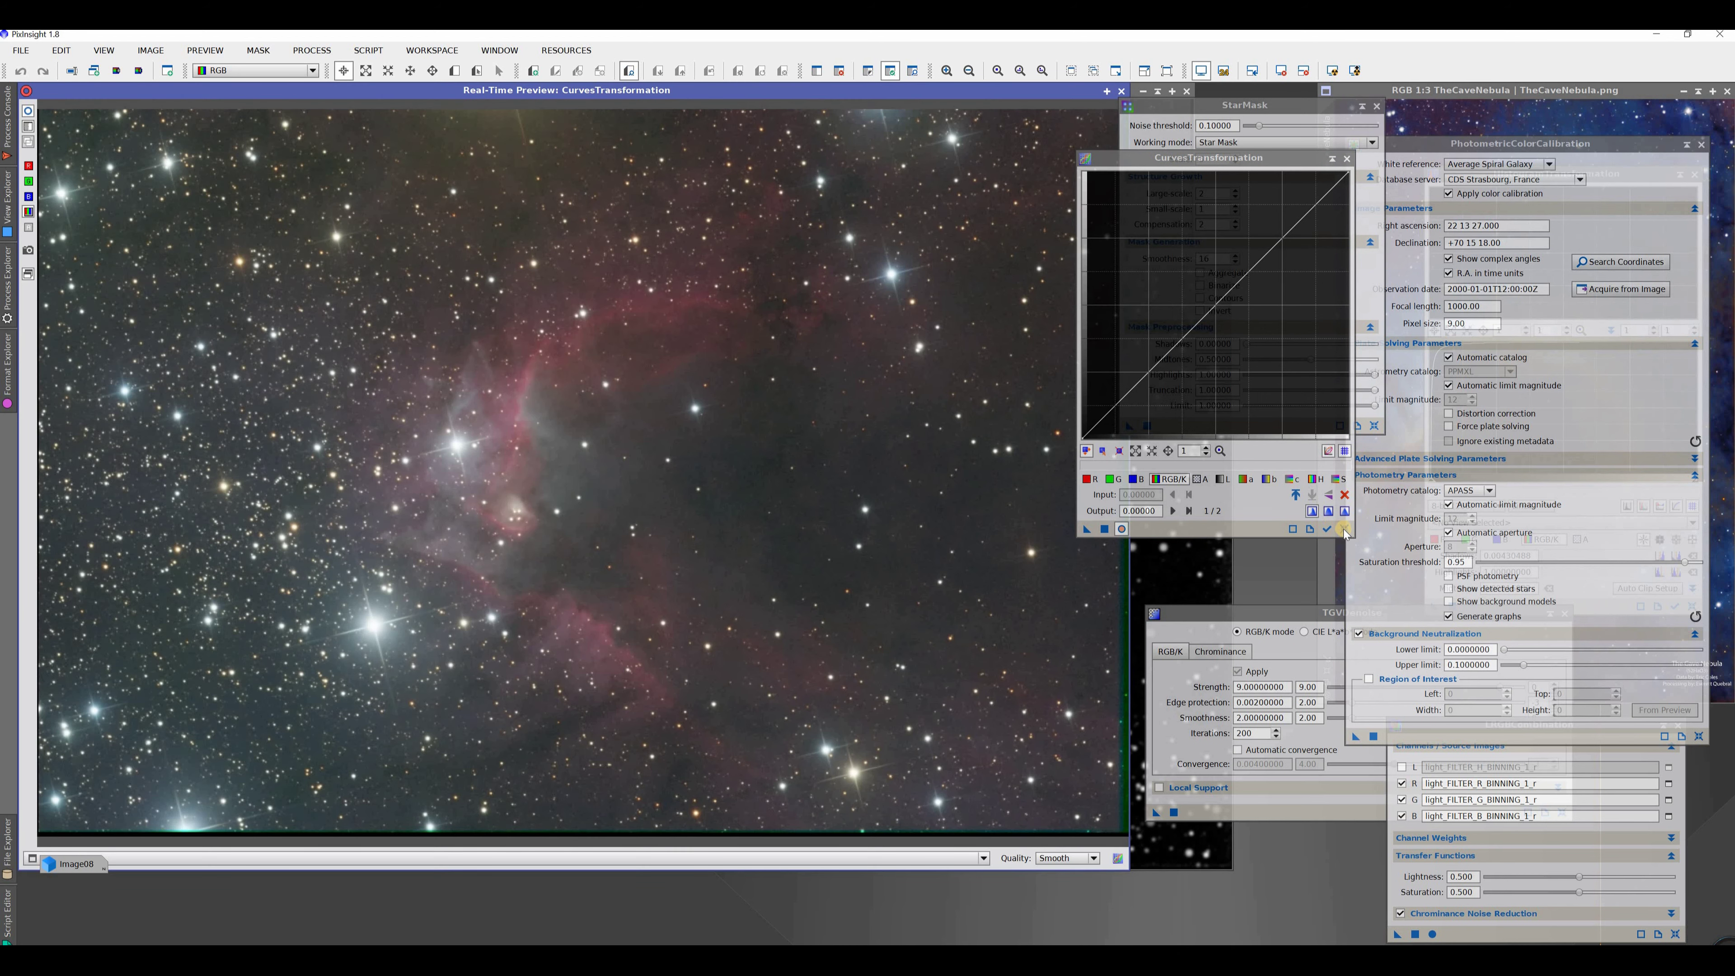
# Desaturate the stars by moving the saturation curve's black end close to its maximum input
pyautogui.click(1254, 495)
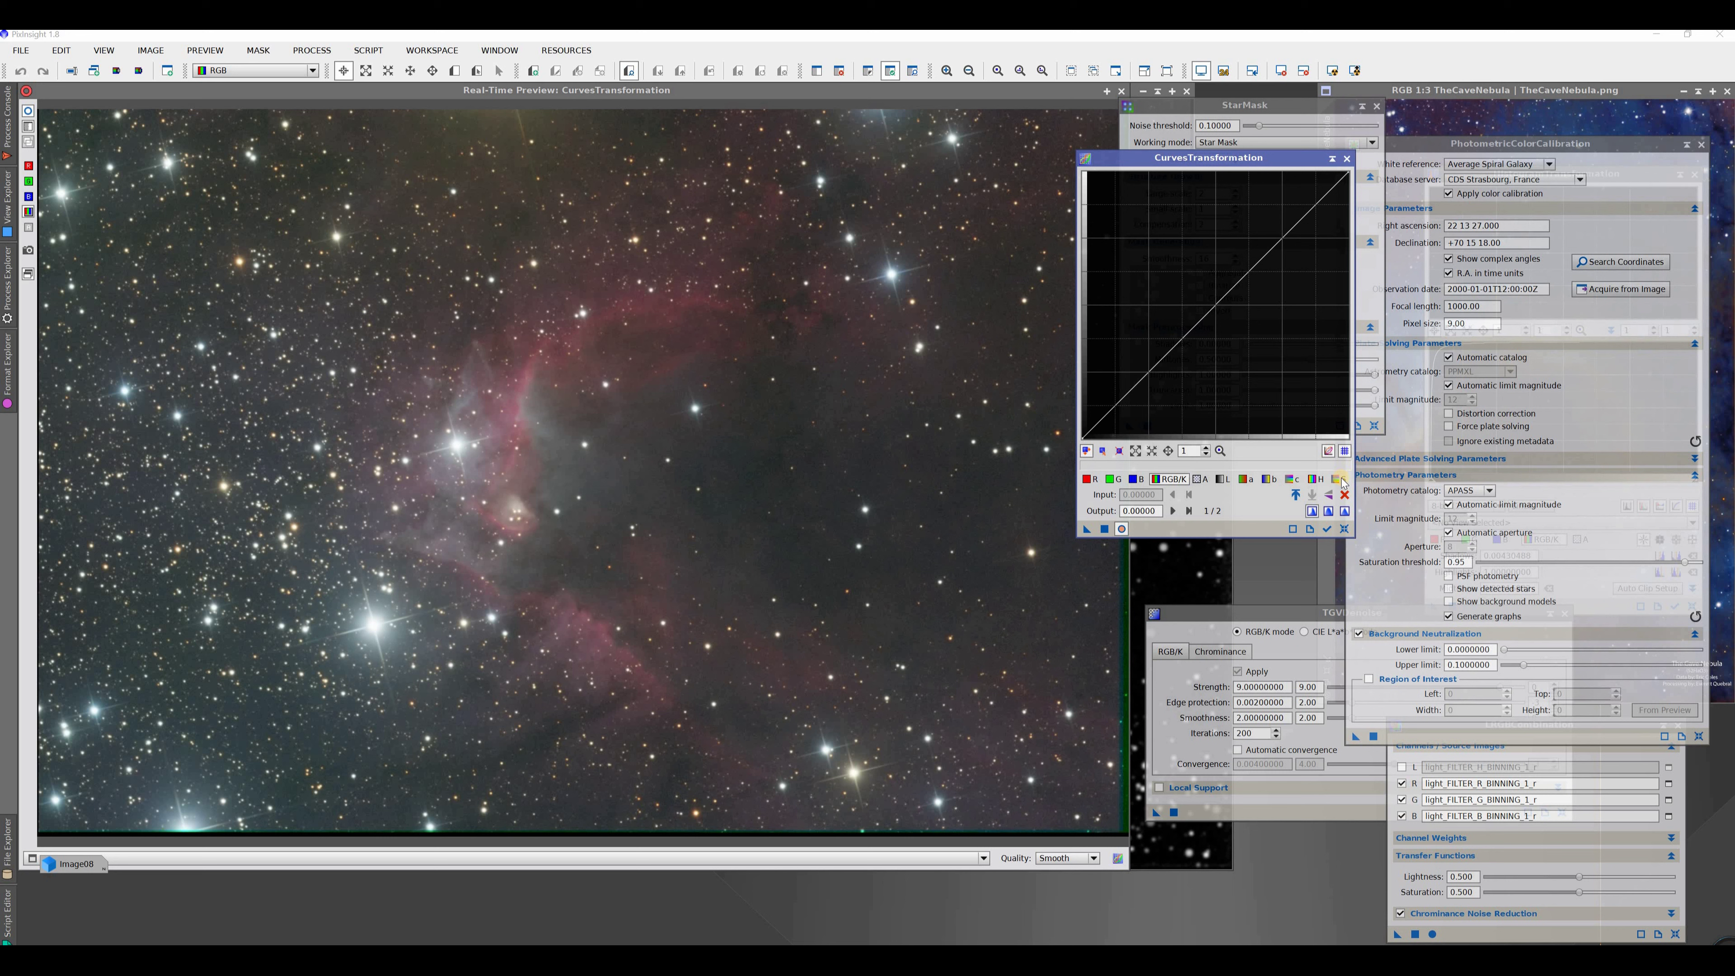
pyautogui.click(1338, 478)
pyautogui.moveTo(1261, 388); pyautogui.dragTo(1329, 413)
# Add a shadow point to the lightness curve and place it at input 0.04399, output 0.03209
pyautogui.moveTo(1170, 379)
pyautogui.mouseDown()
pyautogui.moveTo(1181, 412)
pyautogui.moveTo(1130, 358)
pyautogui.mouseUp()
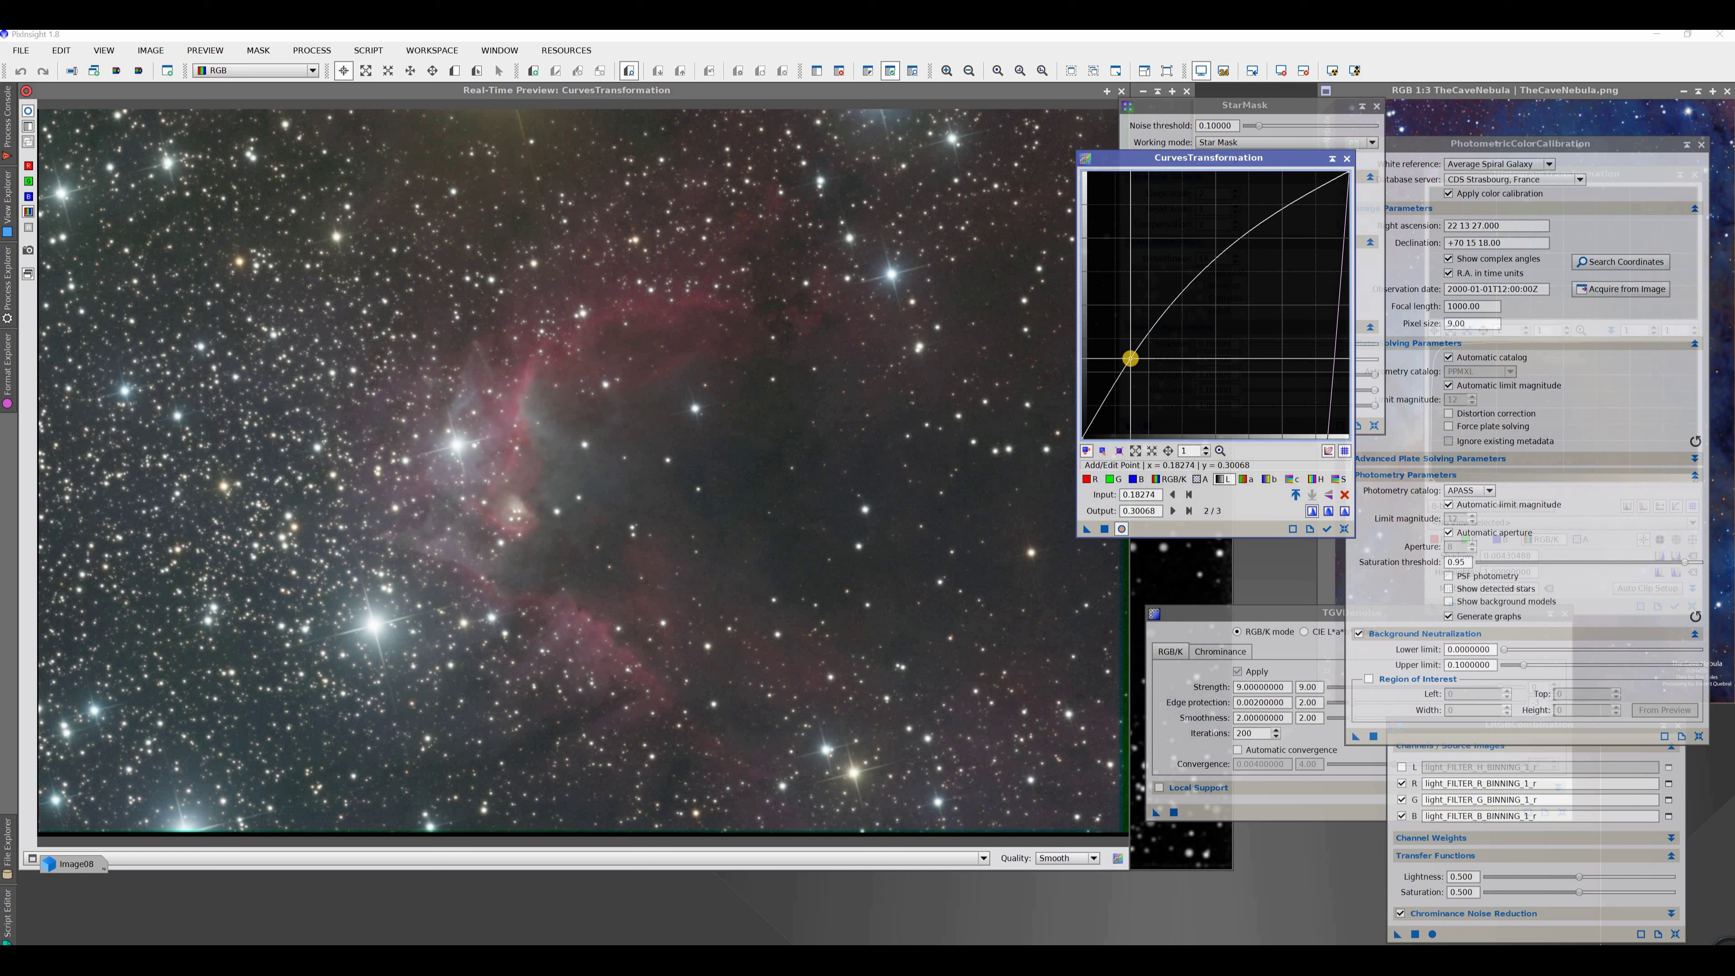
pyautogui.moveTo(1130, 356)
pyautogui.mouseDown()
pyautogui.moveTo(1130, 407)
pyautogui.moveTo(1096, 431)
pyautogui.mouseUp()
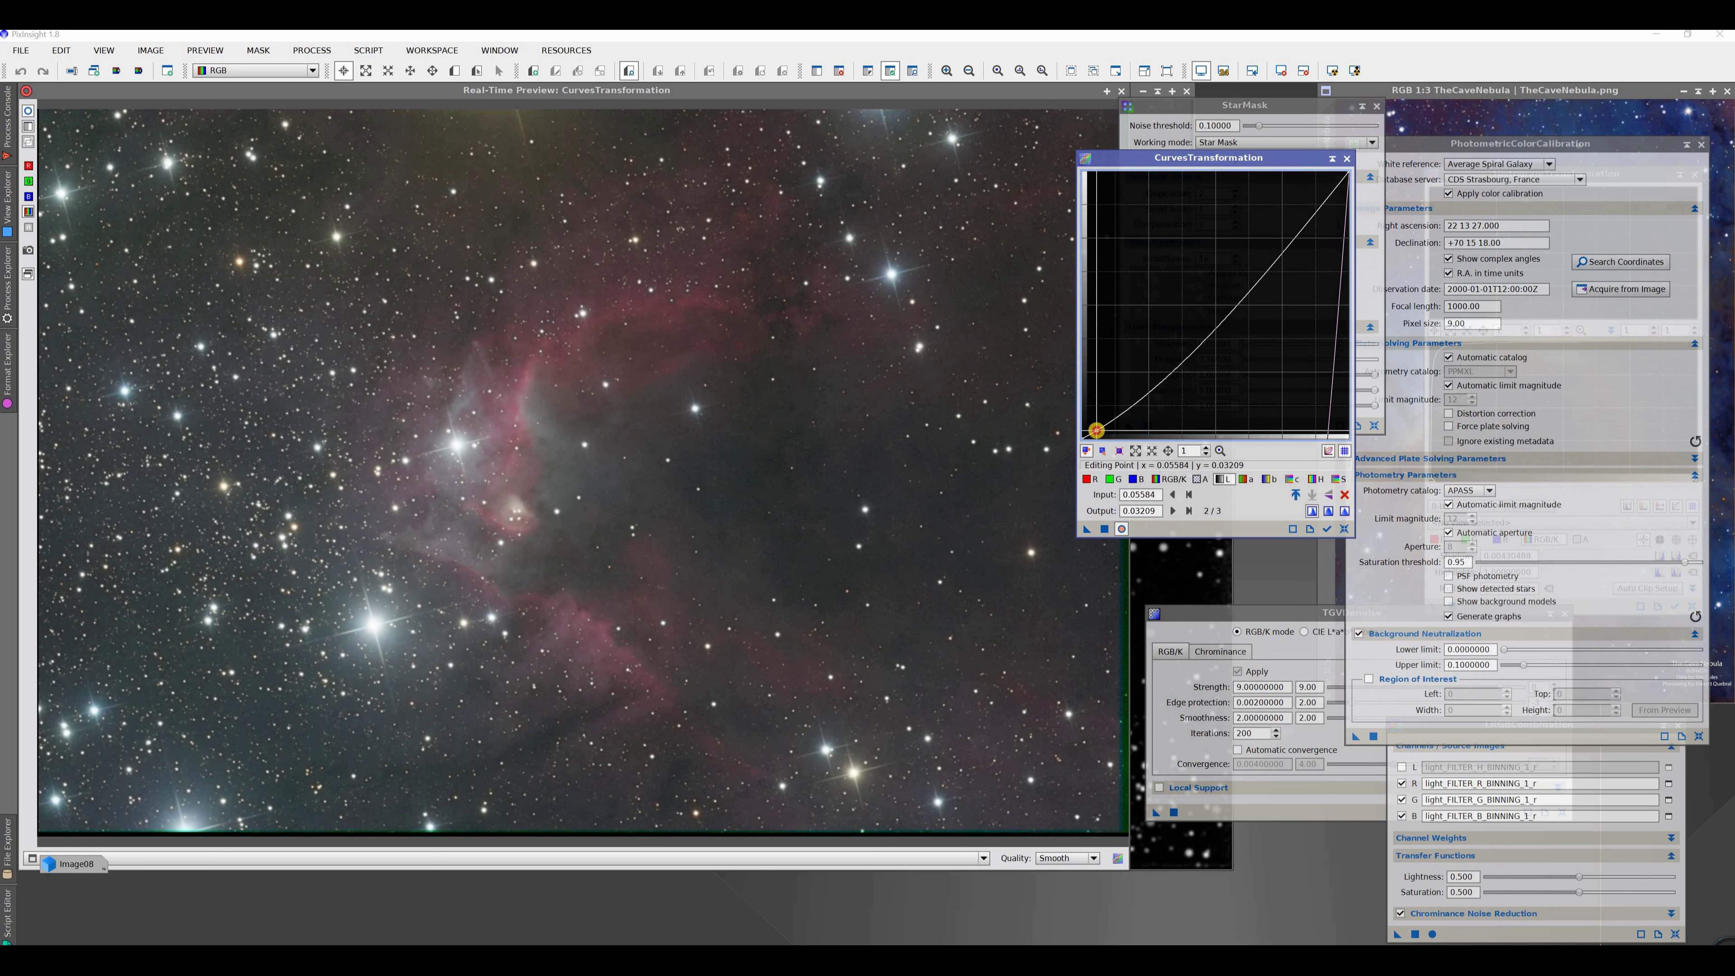
pyautogui.moveTo(1096, 430); pyautogui.dragTo(1093, 428)
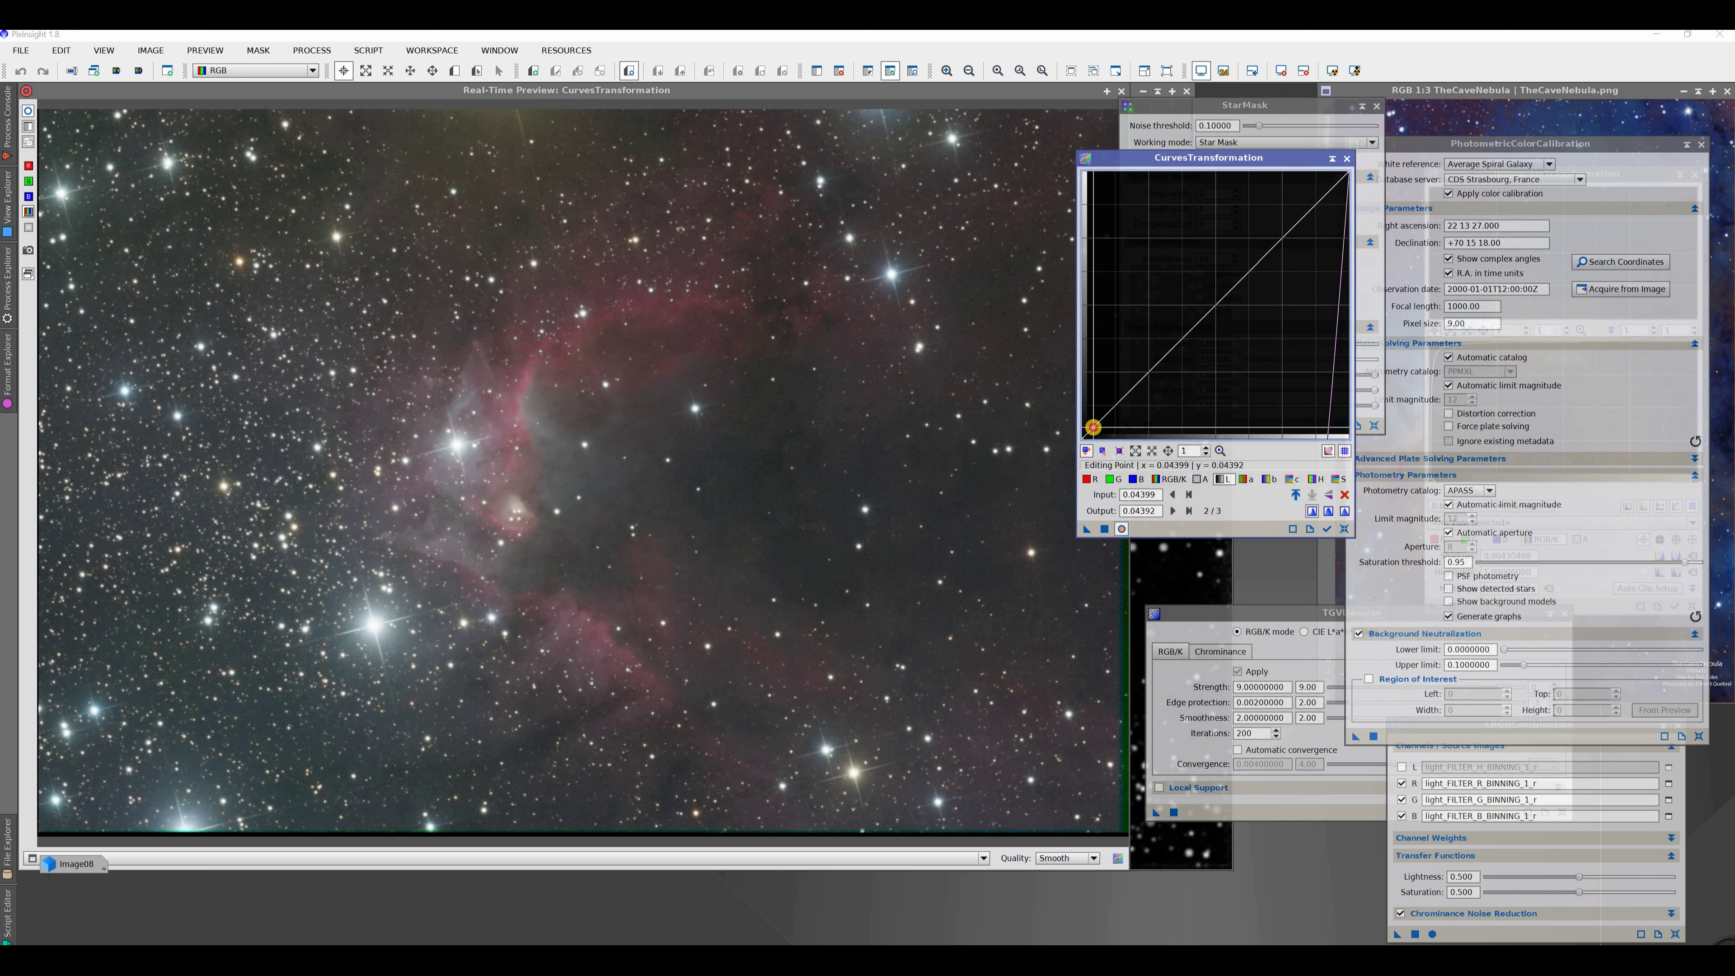
pyautogui.moveTo(1093, 428); pyautogui.dragTo(1094, 430)
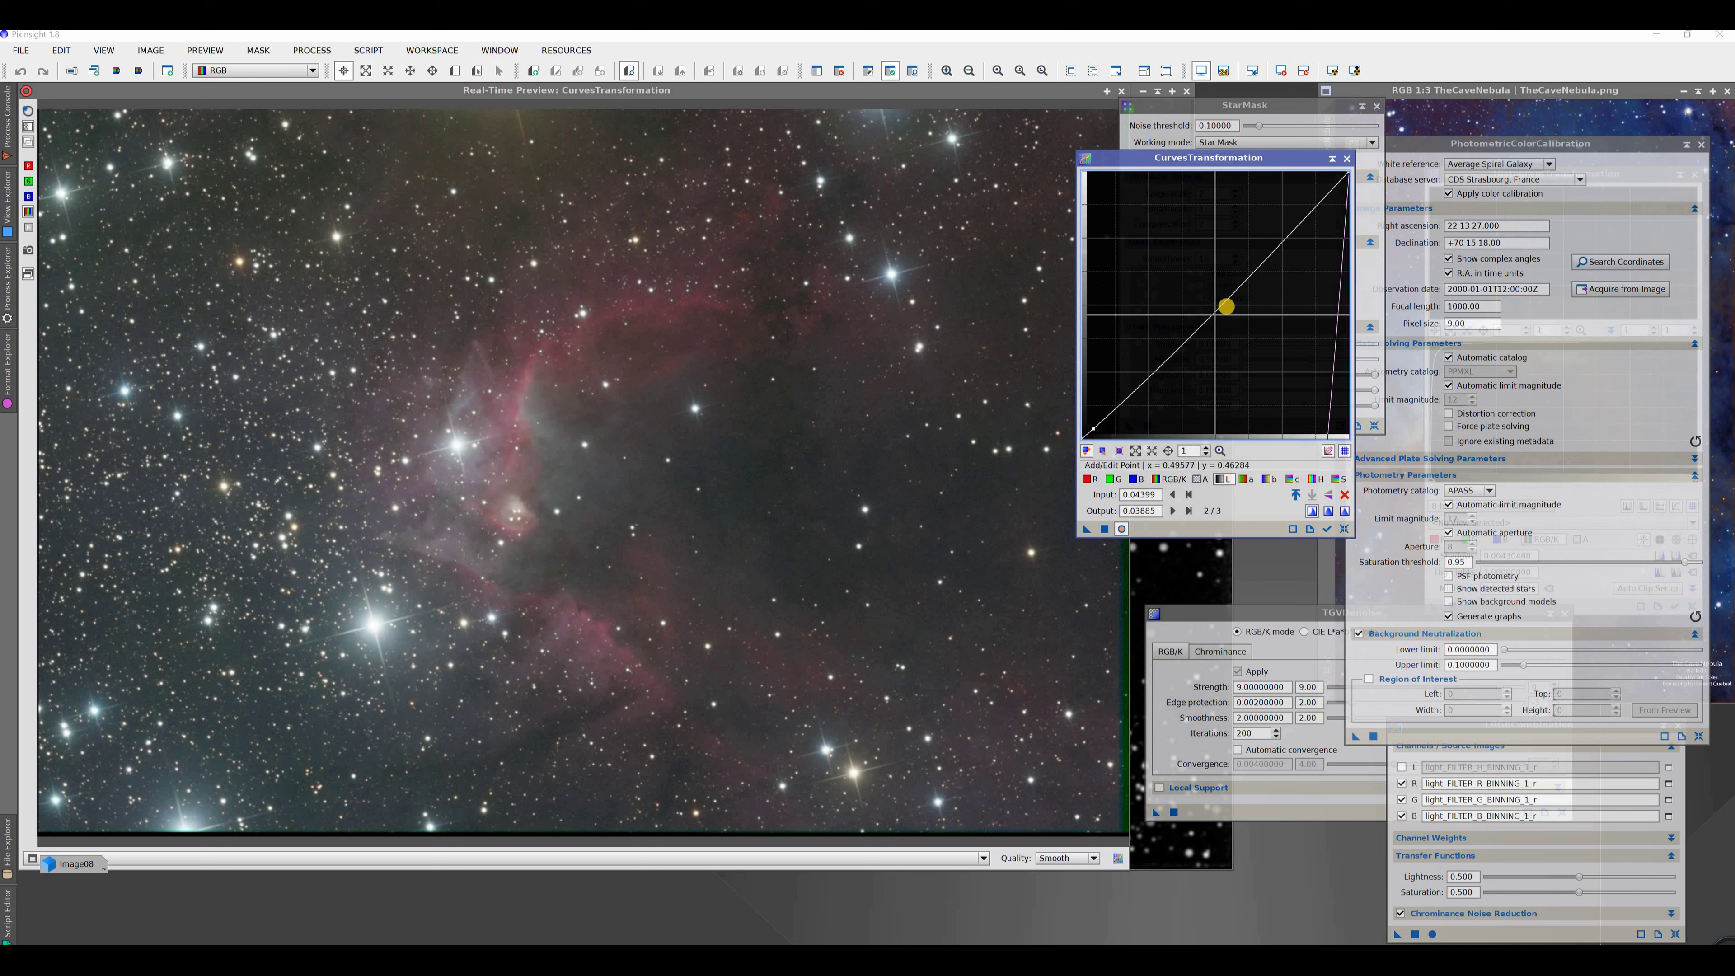
pyautogui.moveTo(1092, 428); pyautogui.dragTo(1093, 429)
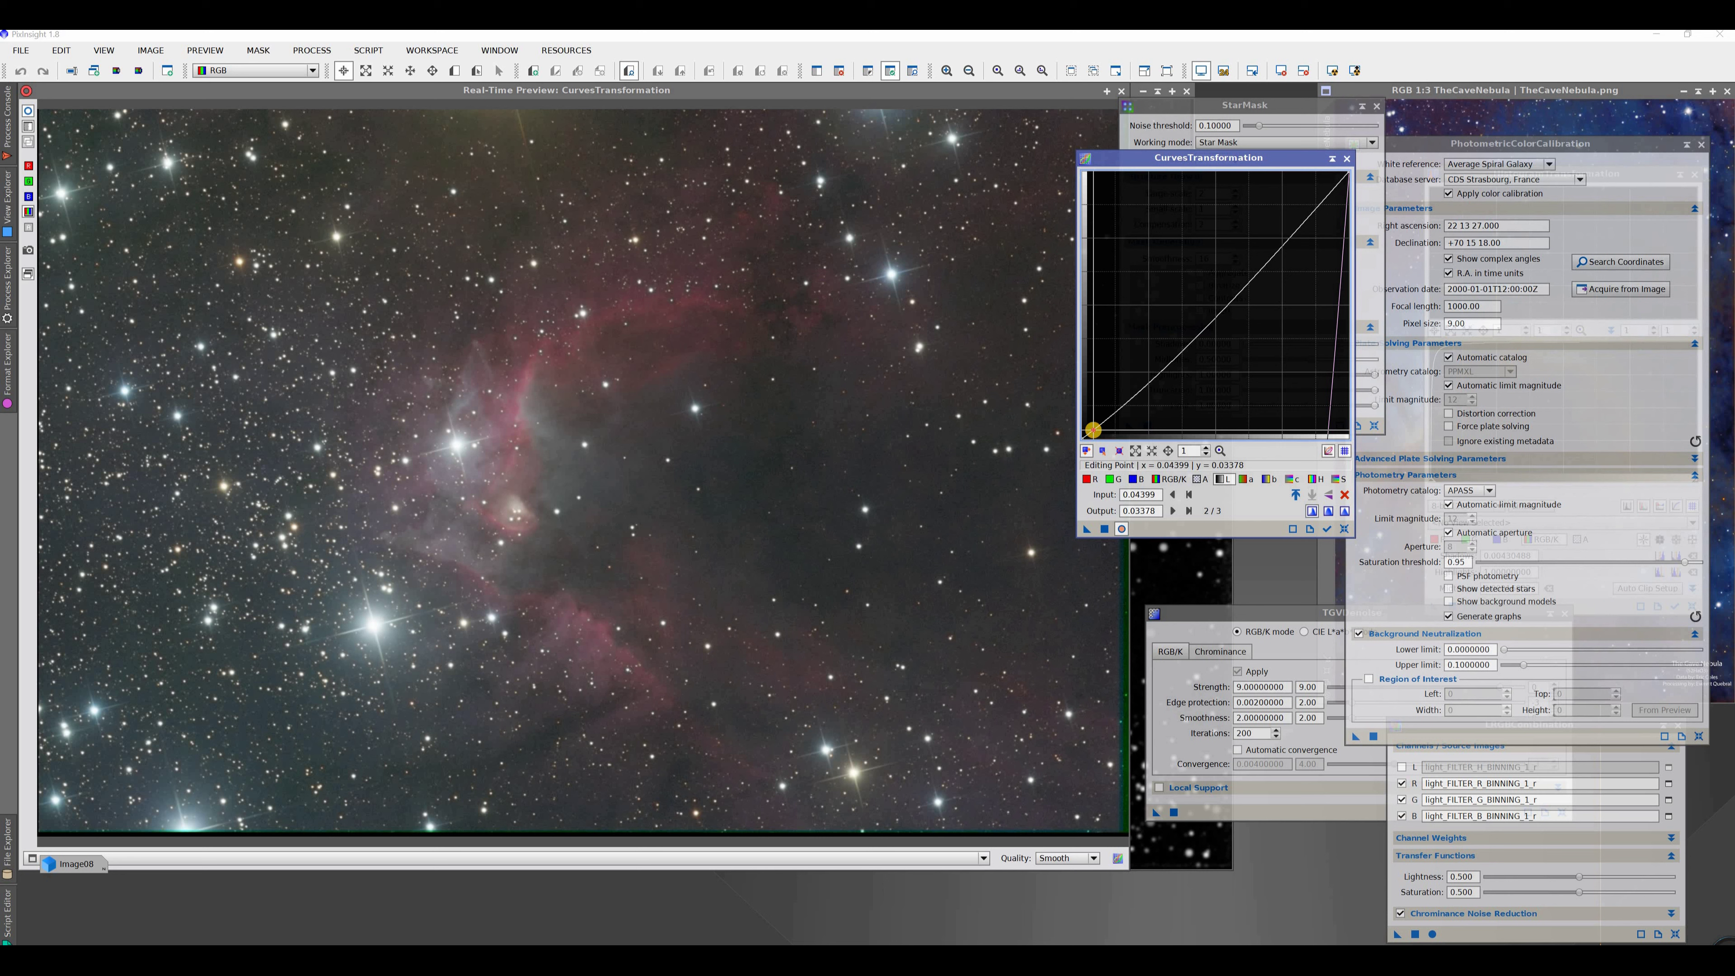
pyautogui.moveTo(1093, 430); pyautogui.dragTo(1091, 430)
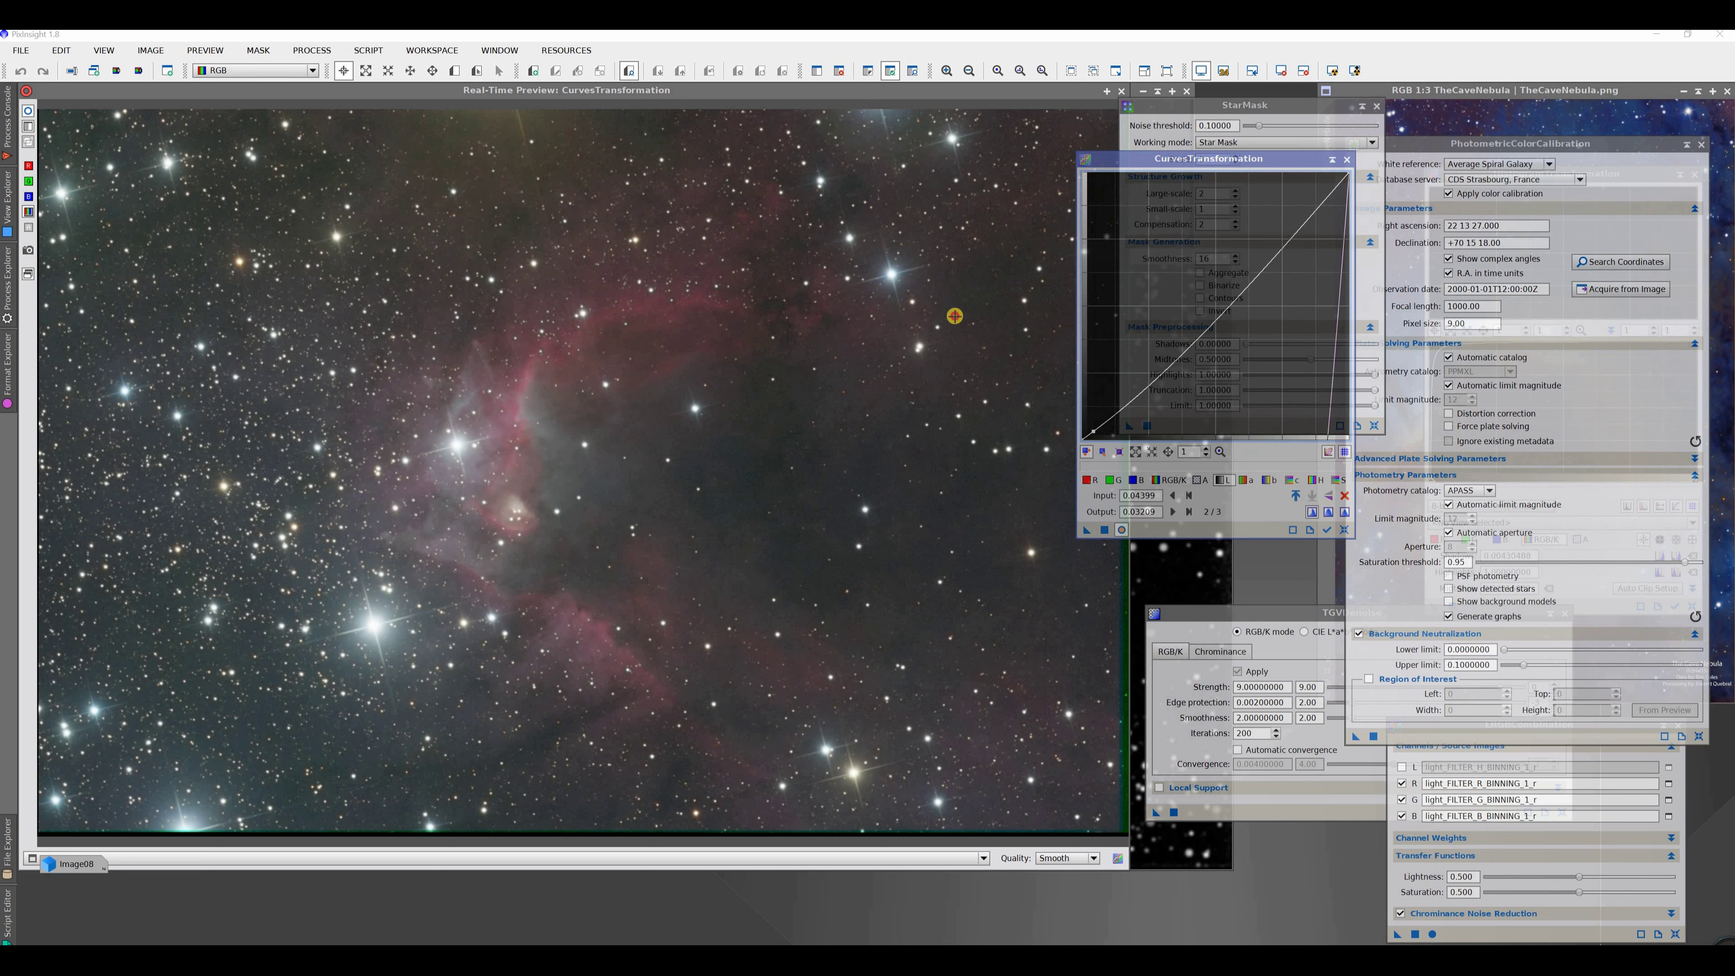
# Refine the lightness curve's shadow point to input 0.04061, output 0.02365 and apply the curves to the denoised color image
pyautogui.moveTo(1209, 171); pyautogui.dragTo(1478, 341)
pyautogui.moveTo(631, 96); pyautogui.dragTo(973, 178)
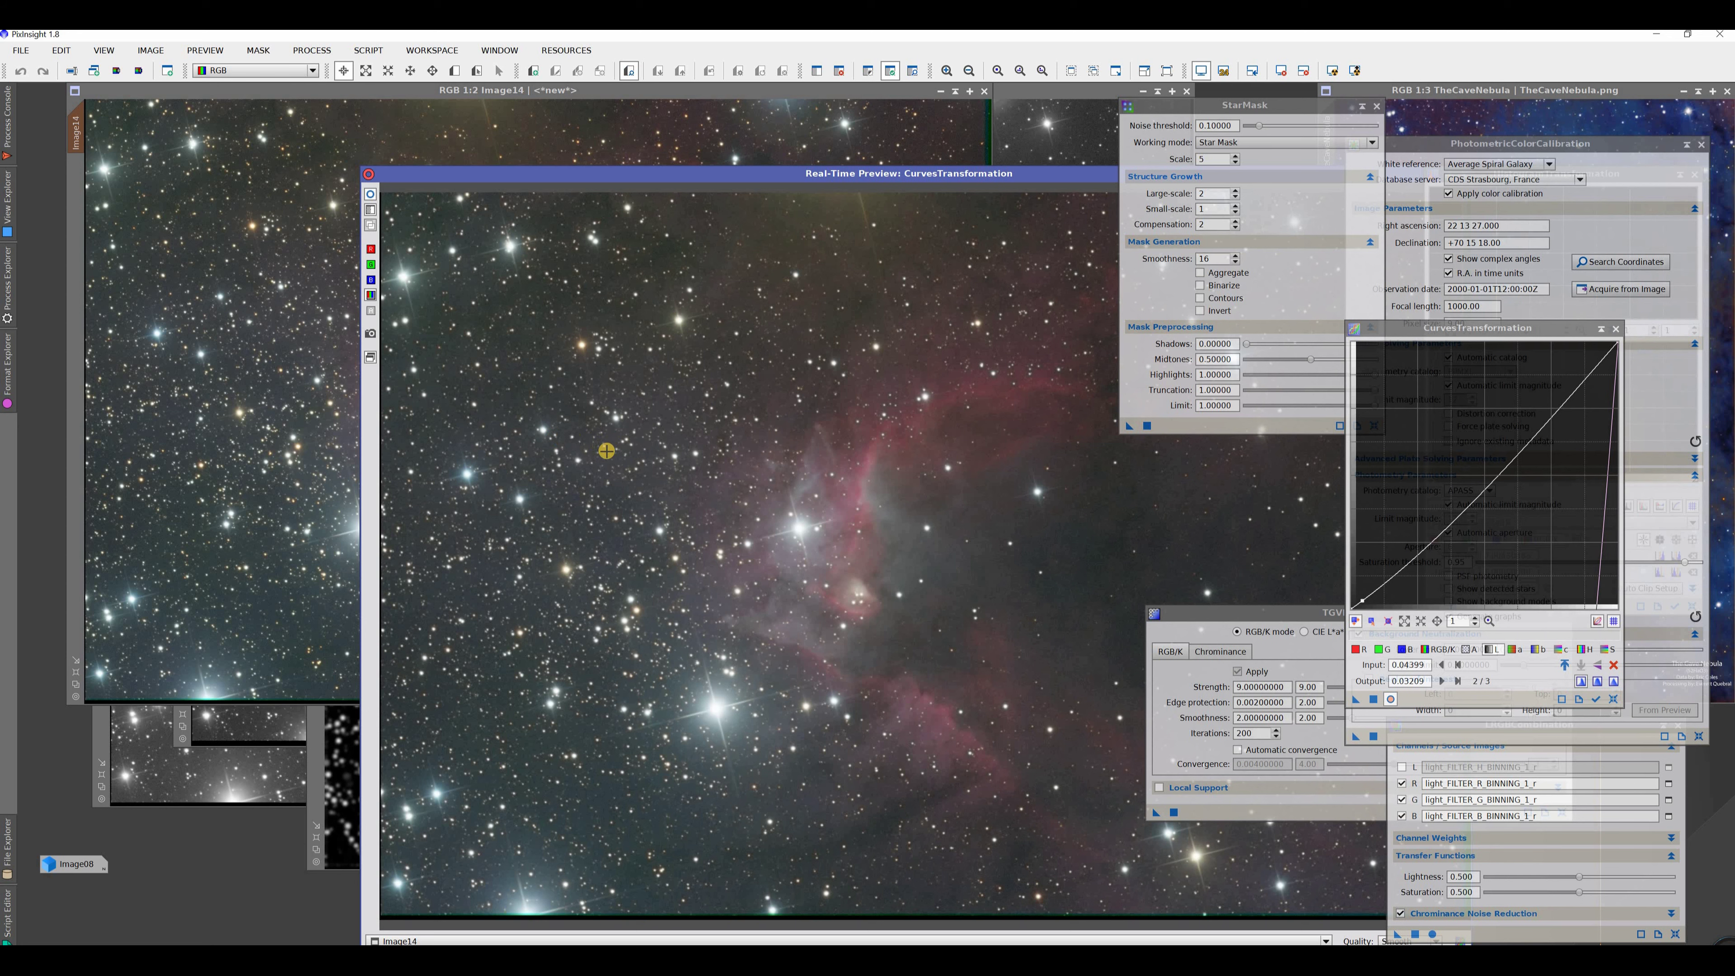
pyautogui.moveTo(654, 178); pyautogui.dragTo(477, 113)
pyautogui.moveTo(1359, 600); pyautogui.dragTo(1361, 602)
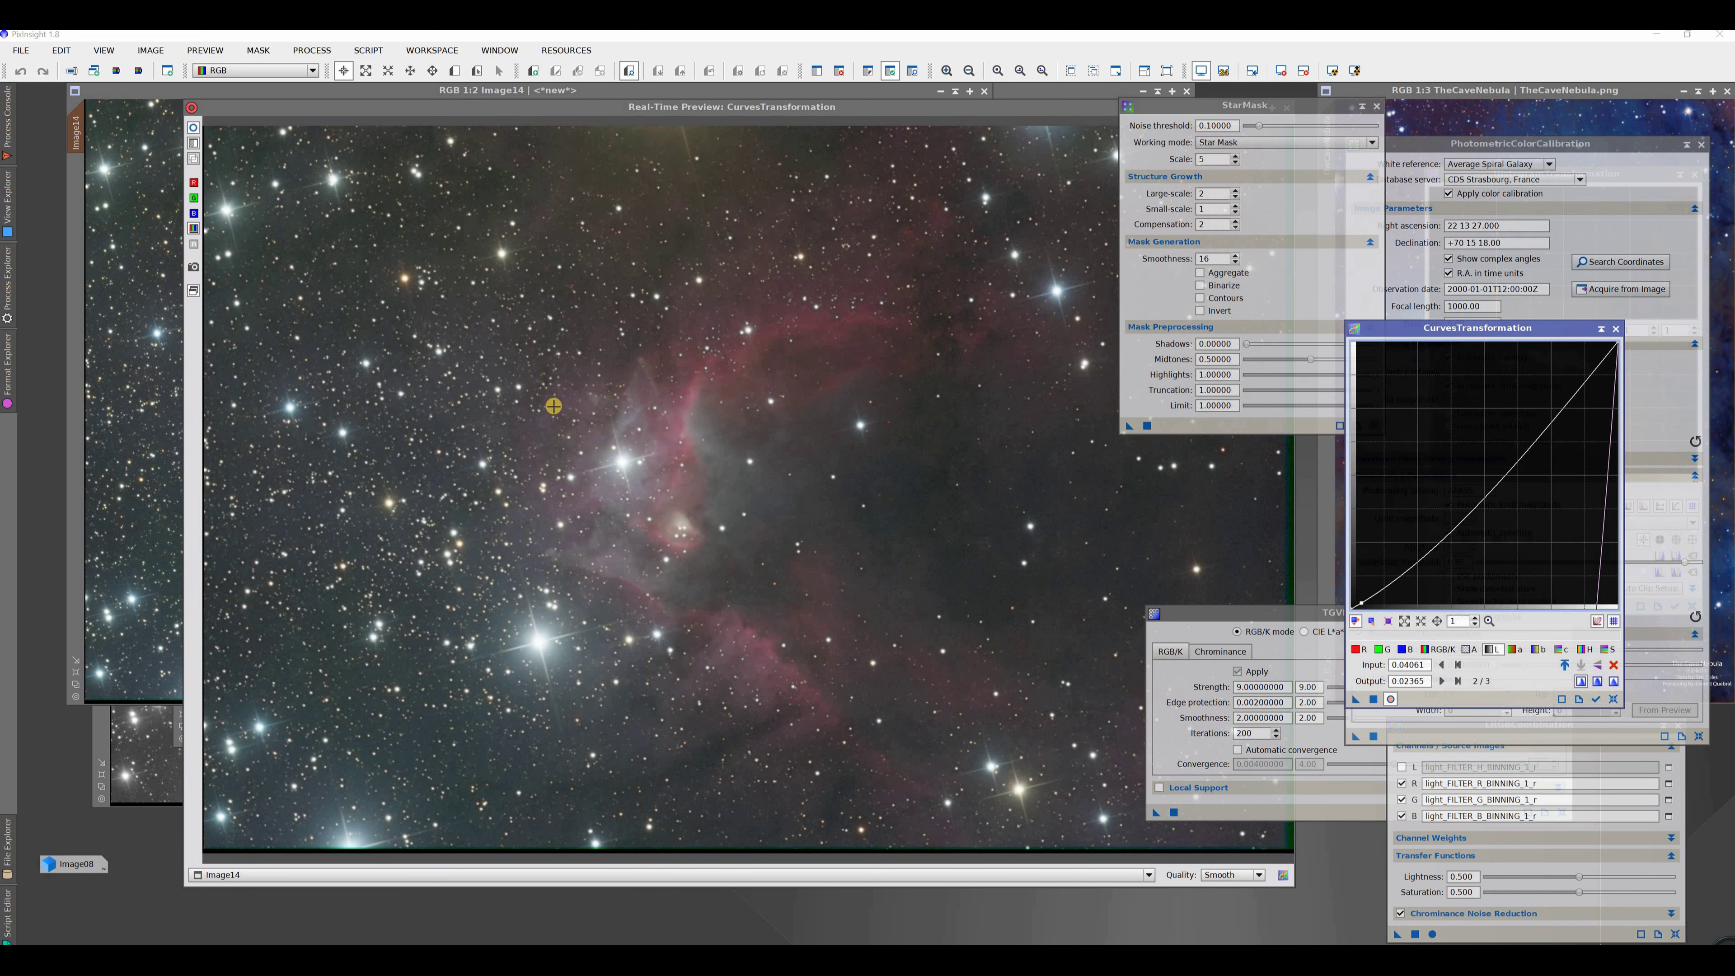
pyautogui.click(1372, 697)
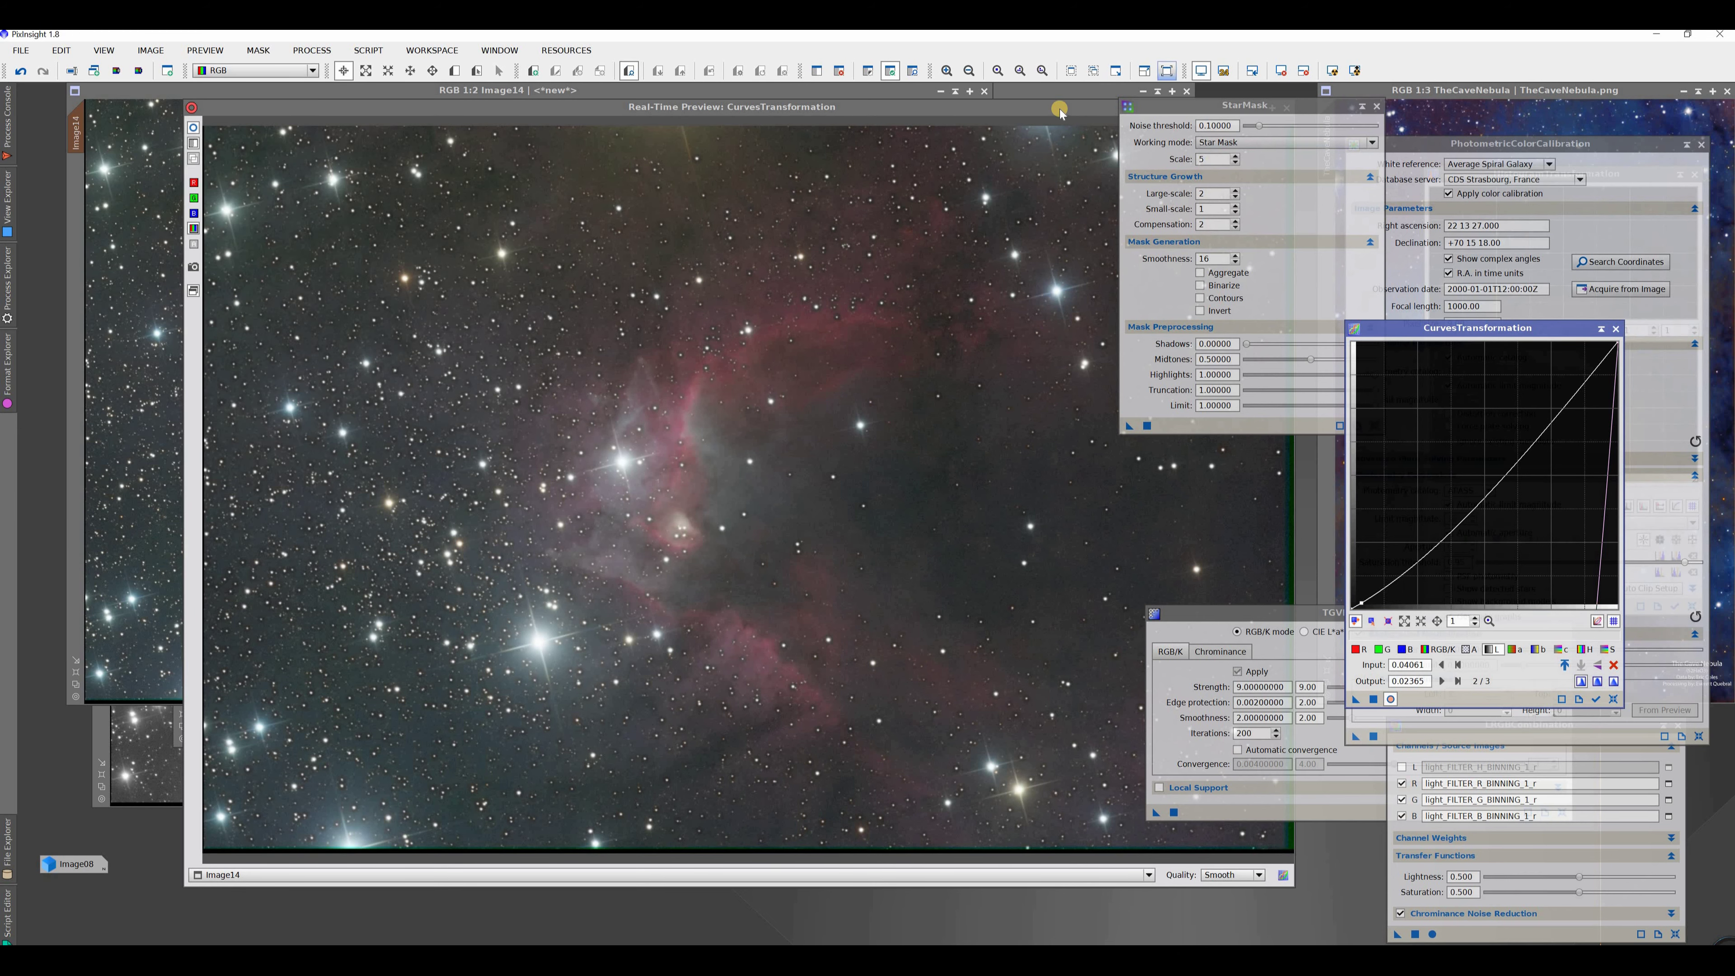
# Close the real-time preview and examine the dark nebula area of the adjusted color image at 4:1
pyautogui.moveTo(1108, 109); pyautogui.dragTo(1036, 147)
pyautogui.click(533, 356)
pyautogui.scroll(3, 612, 484)
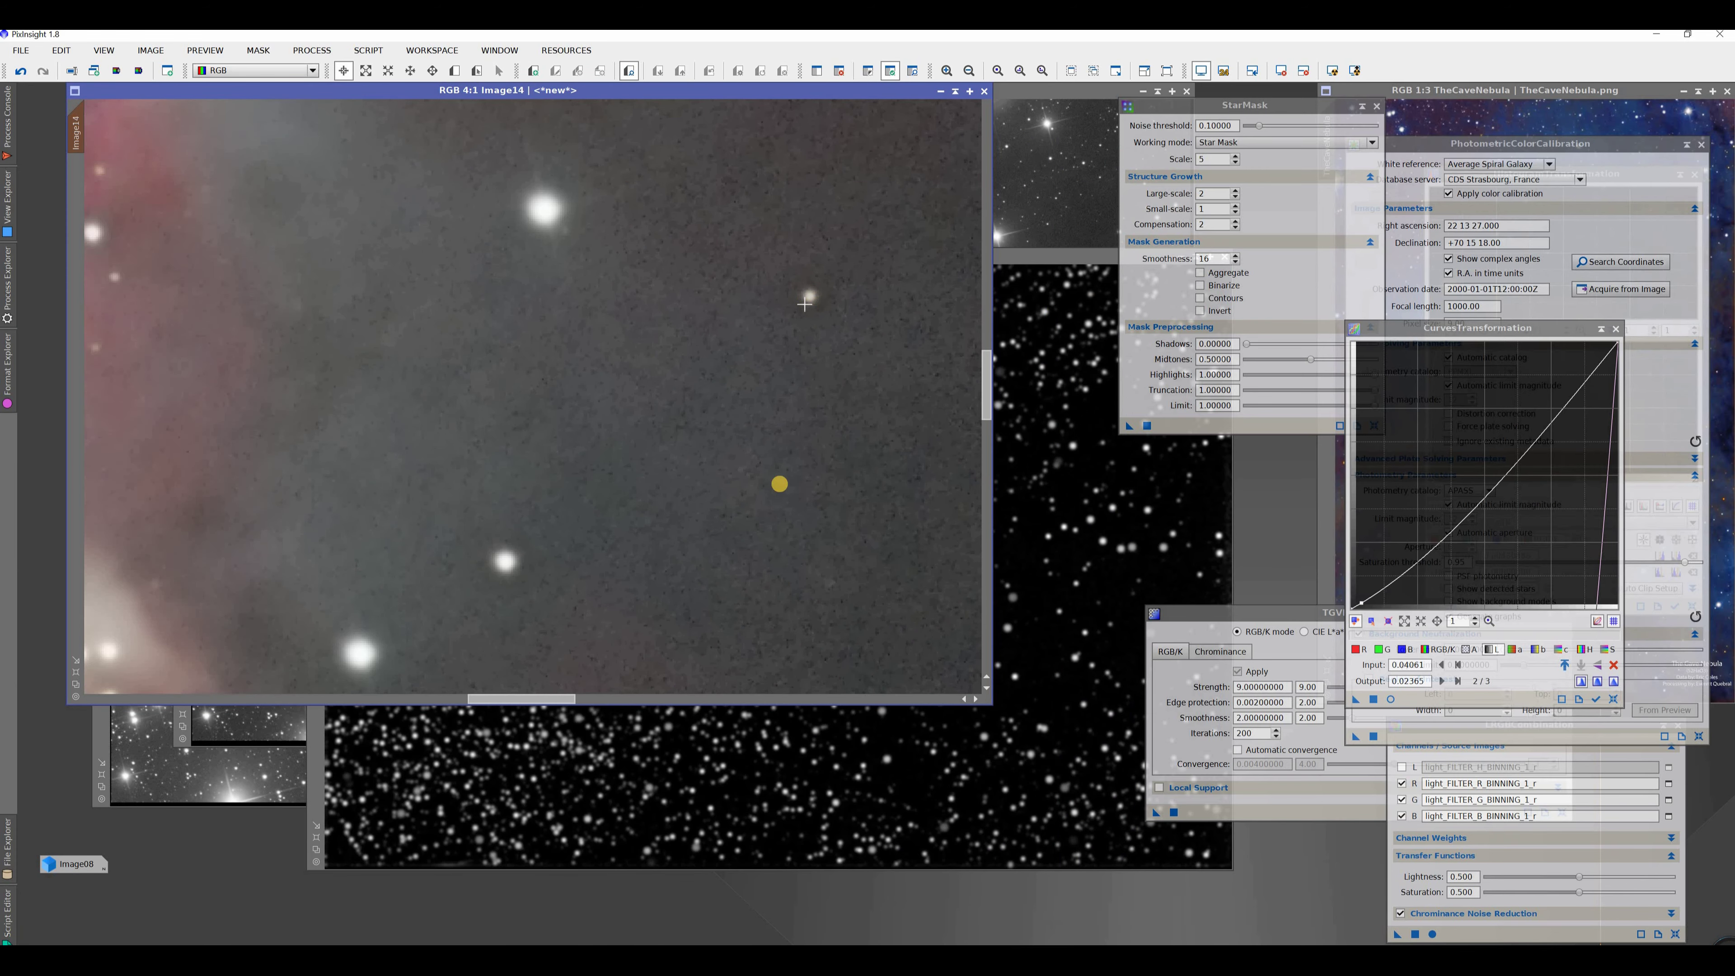
# Compare the star field with and without the last curves adjustment and leave that adjustment undone
pyautogui.moveTo(361, 689); pyautogui.dragTo(286, 620)
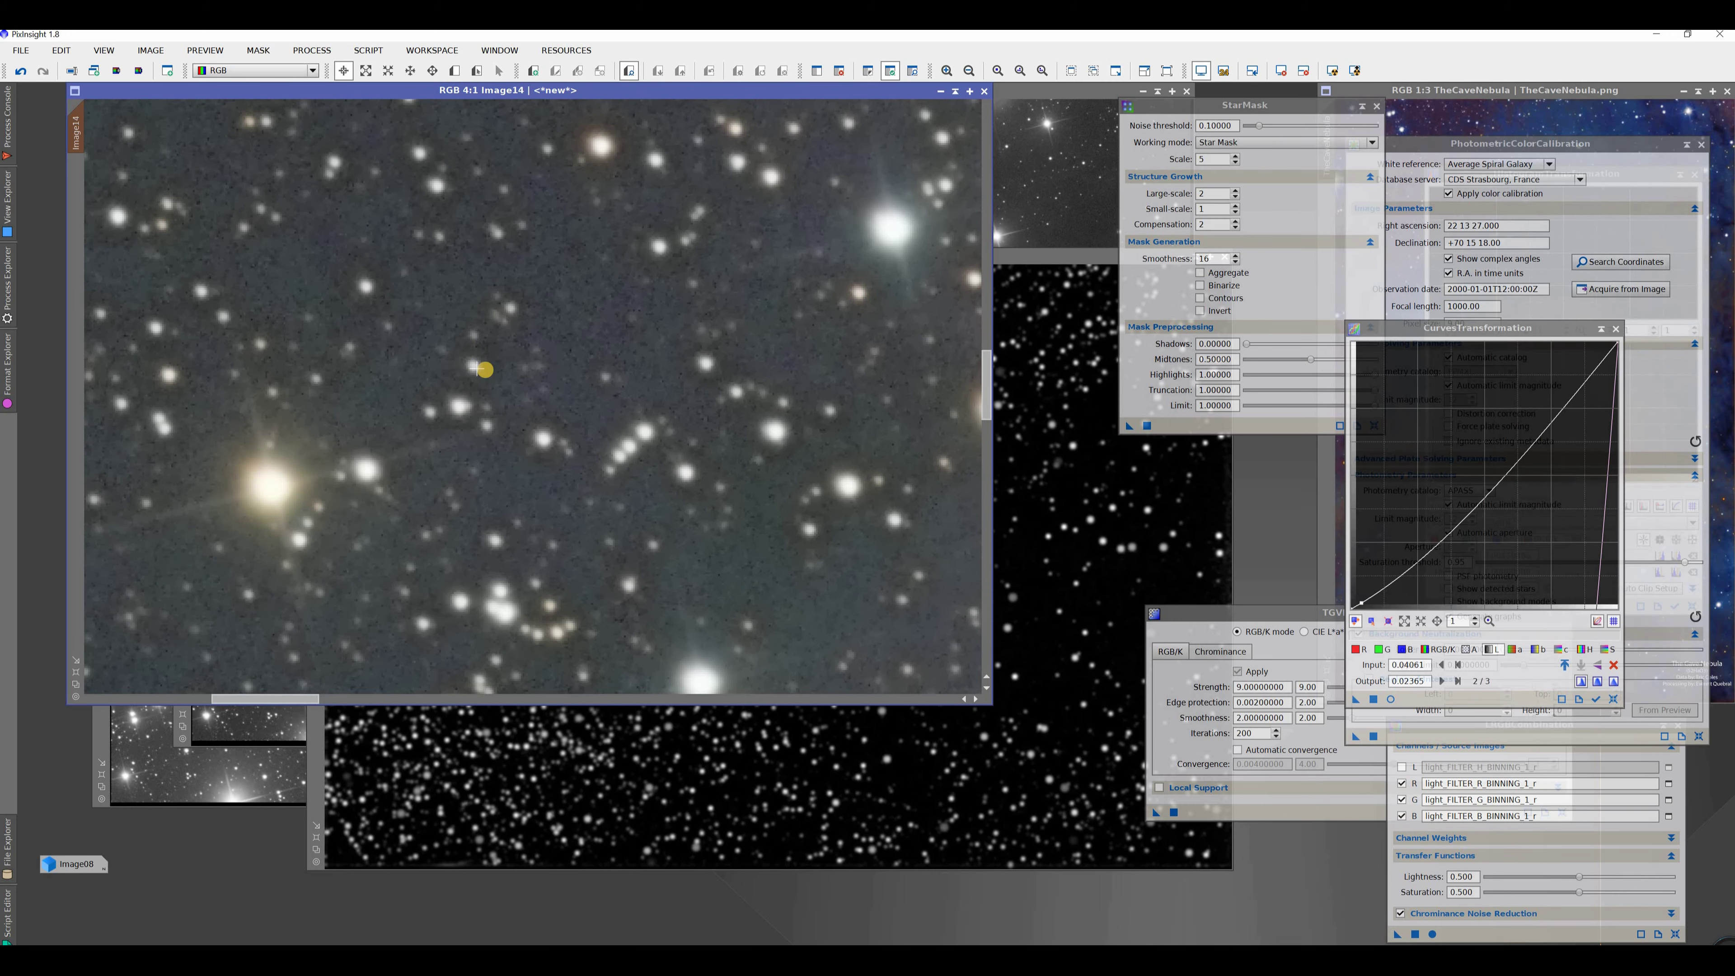
pyautogui.click(21, 74)
pyautogui.click(45, 72)
pyautogui.click(20, 74)
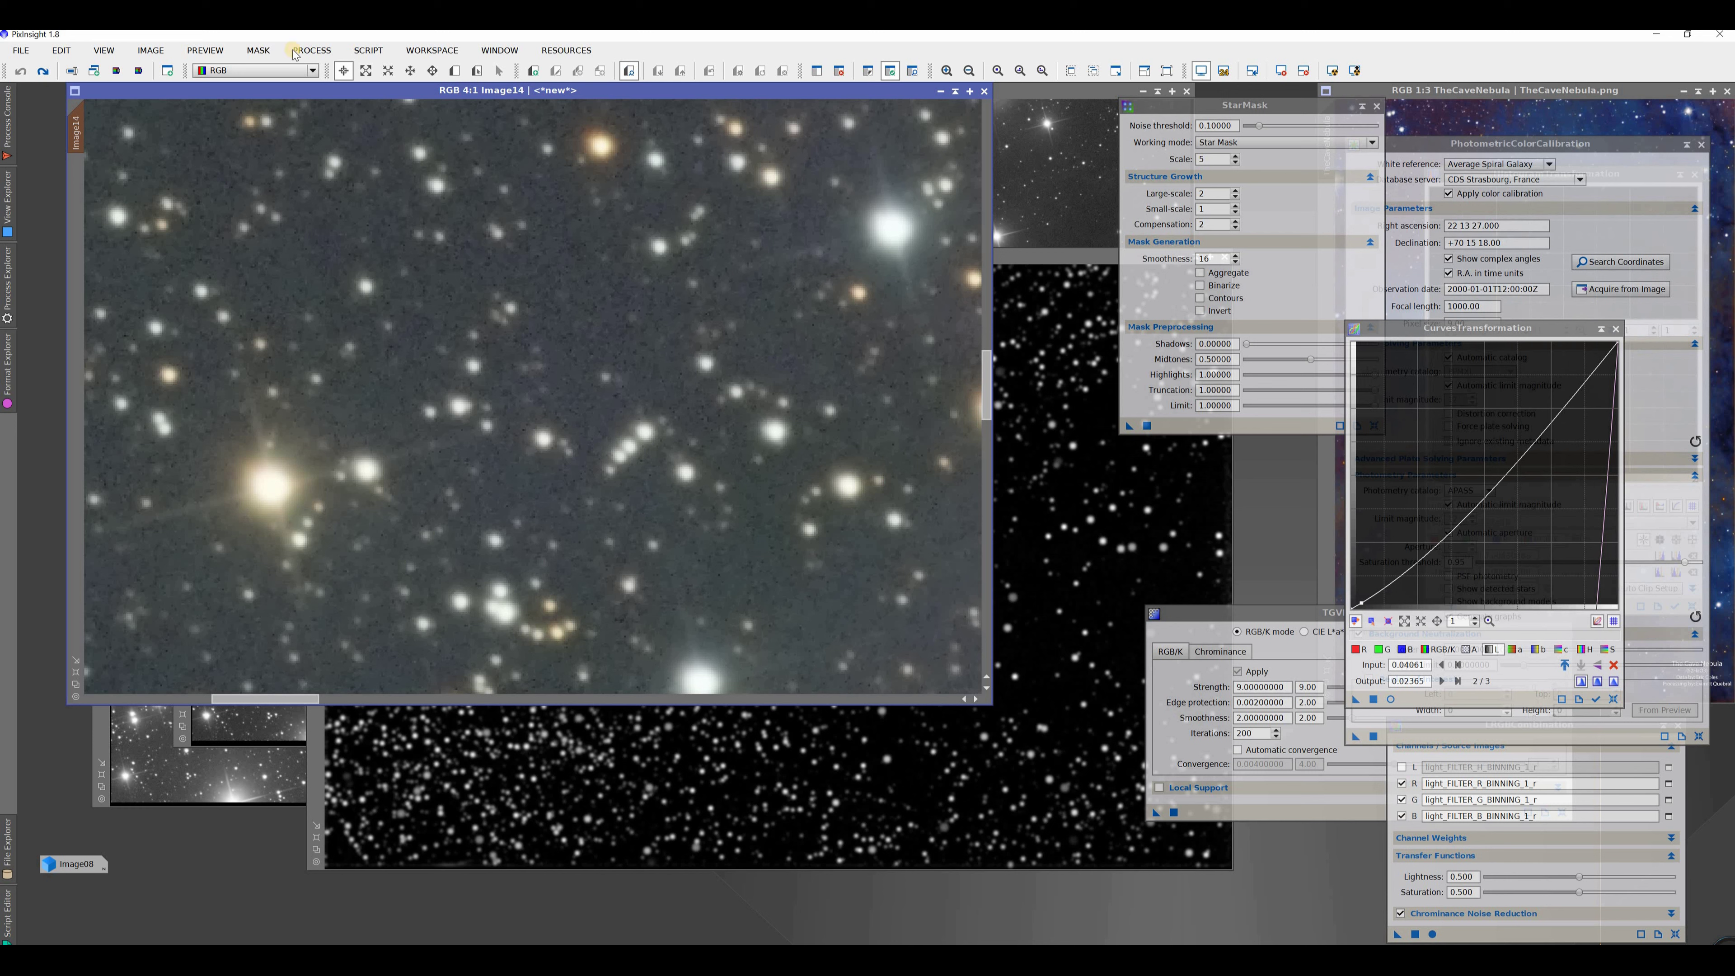
# Apply MorphologicalTransformation with Erosion (Minimum), 1 iteration, amount 1.00 and size 5 to the masked color image, checking the mask's coverage first
pyautogui.click(311, 49)
pyautogui.moveTo(375, 69)
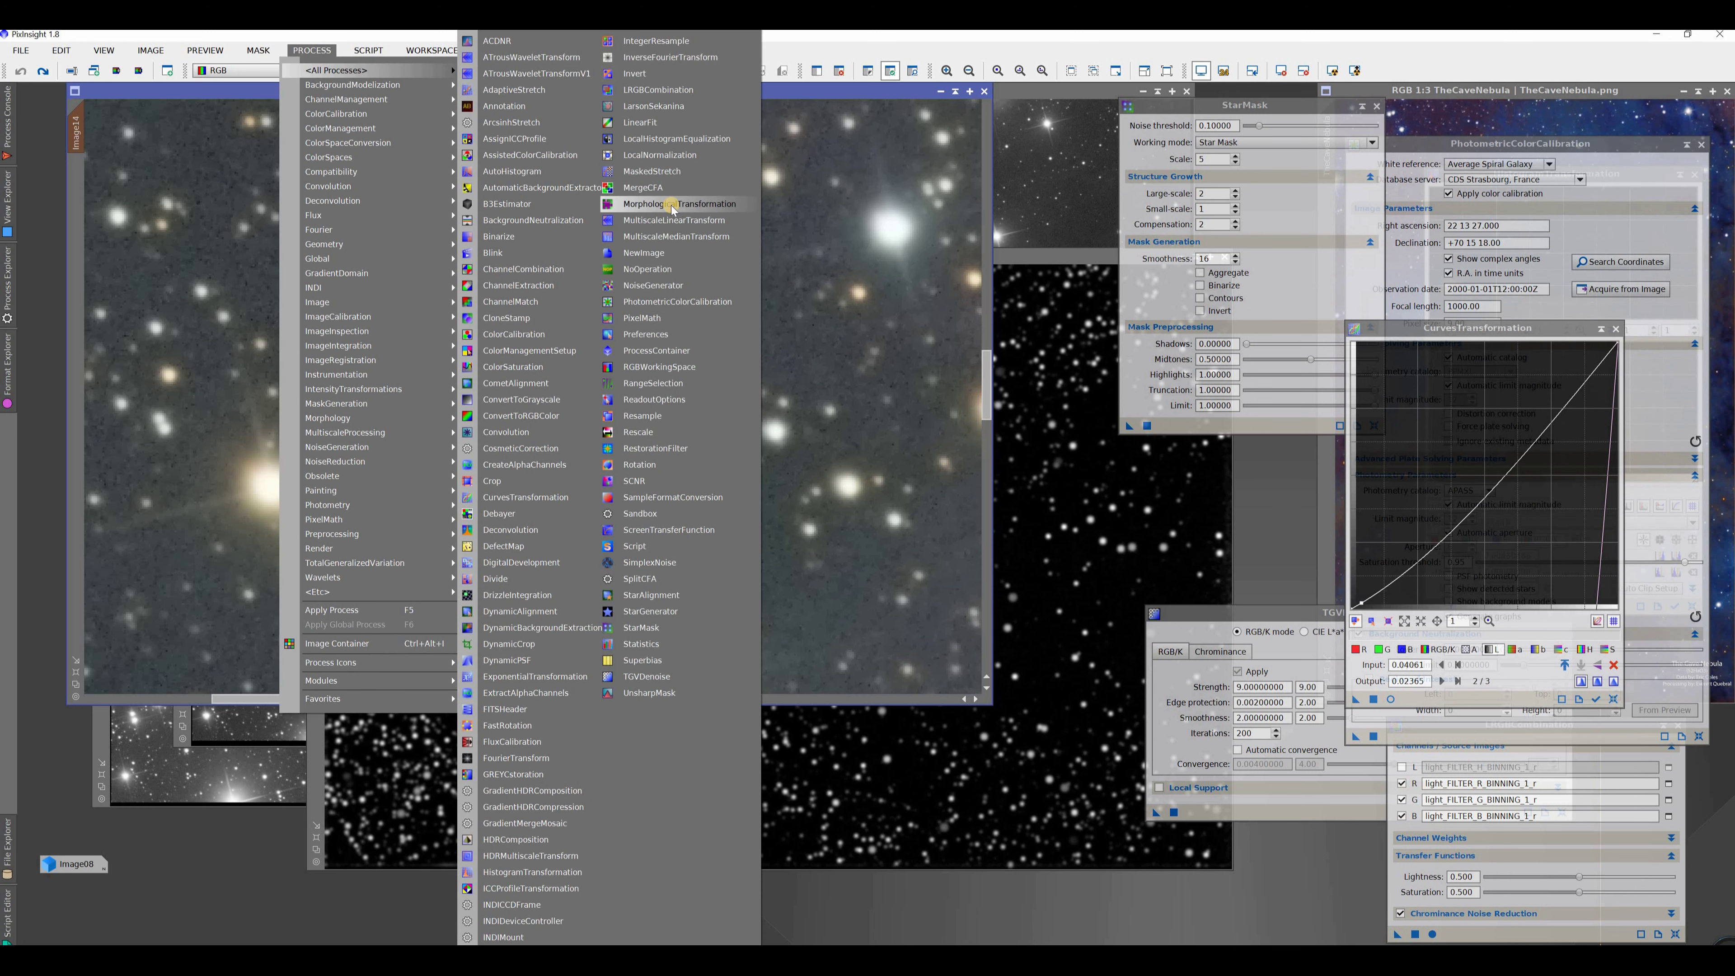
pyautogui.click(669, 205)
pyautogui.moveTo(1110, 174); pyautogui.dragTo(1032, 173)
pyautogui.click(913, 70)
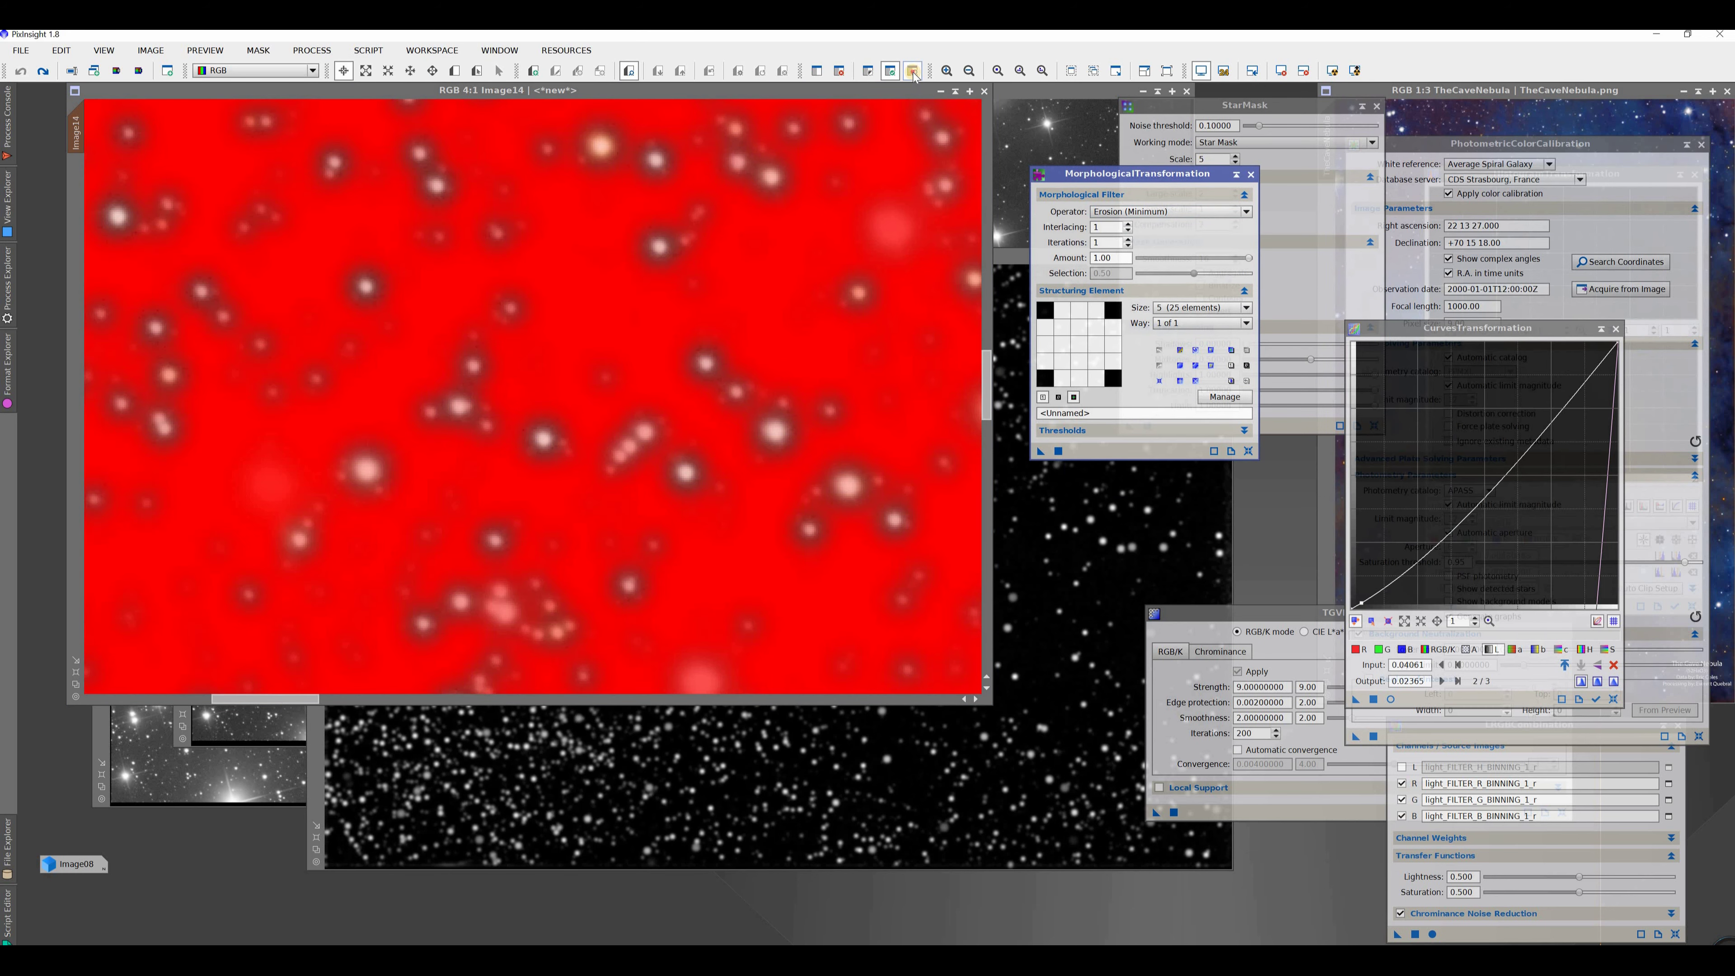
pyautogui.click(914, 71)
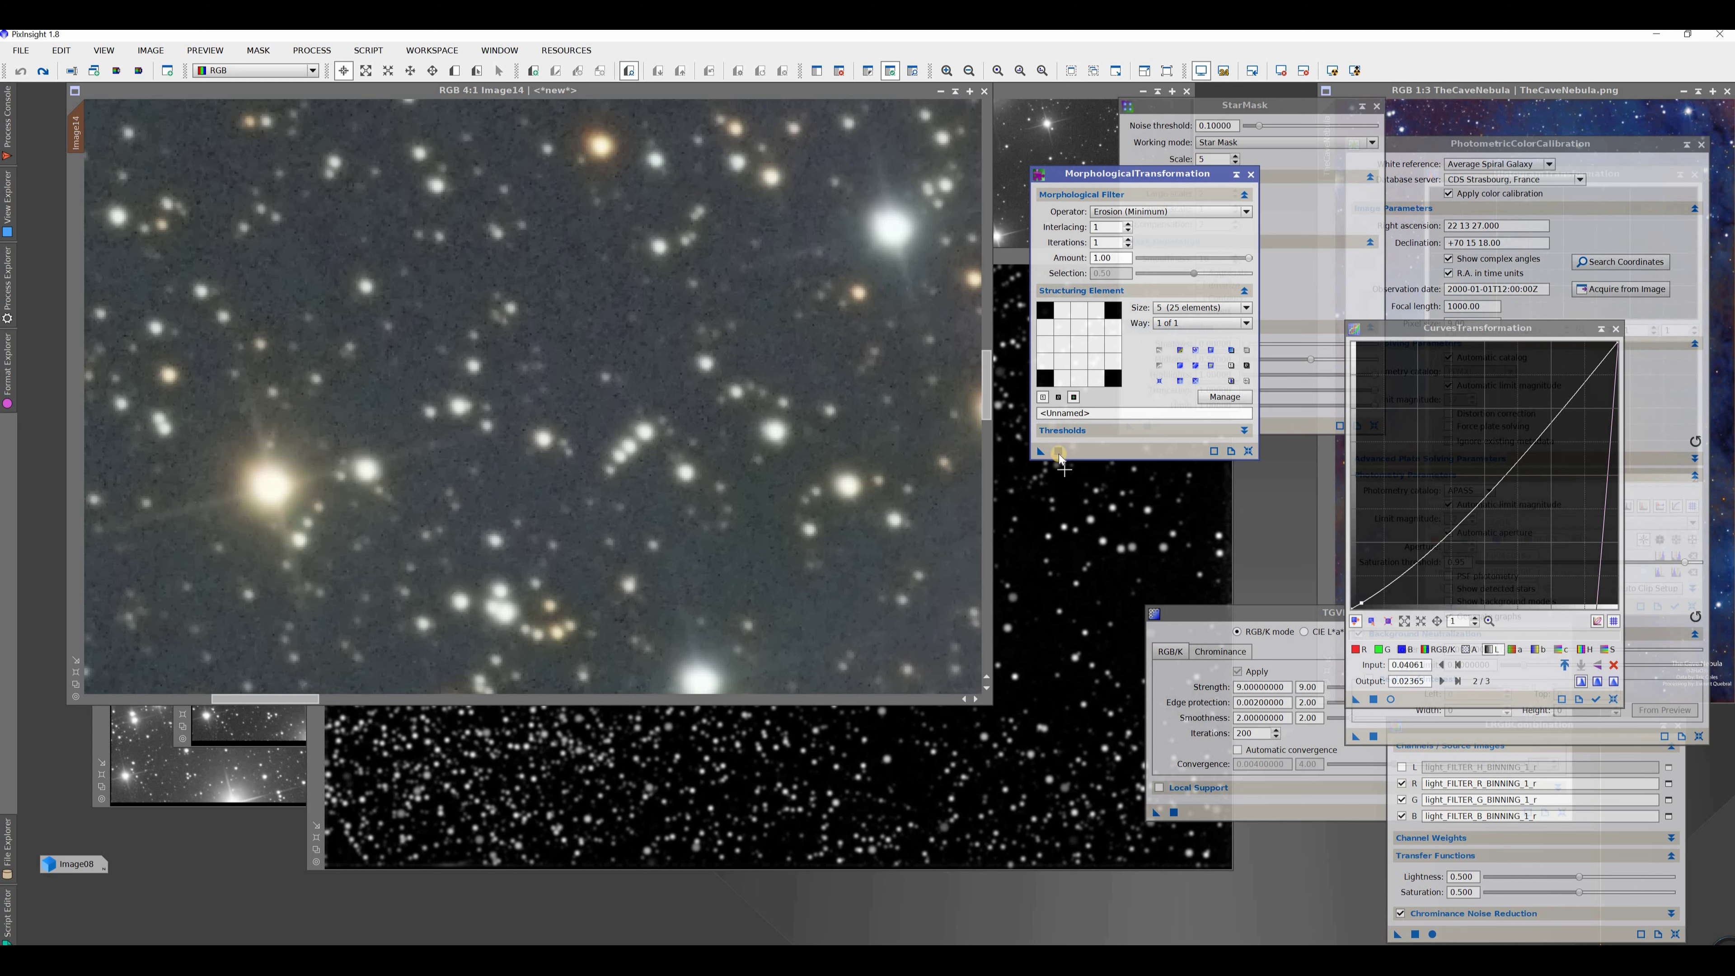
pyautogui.click(644, 384)
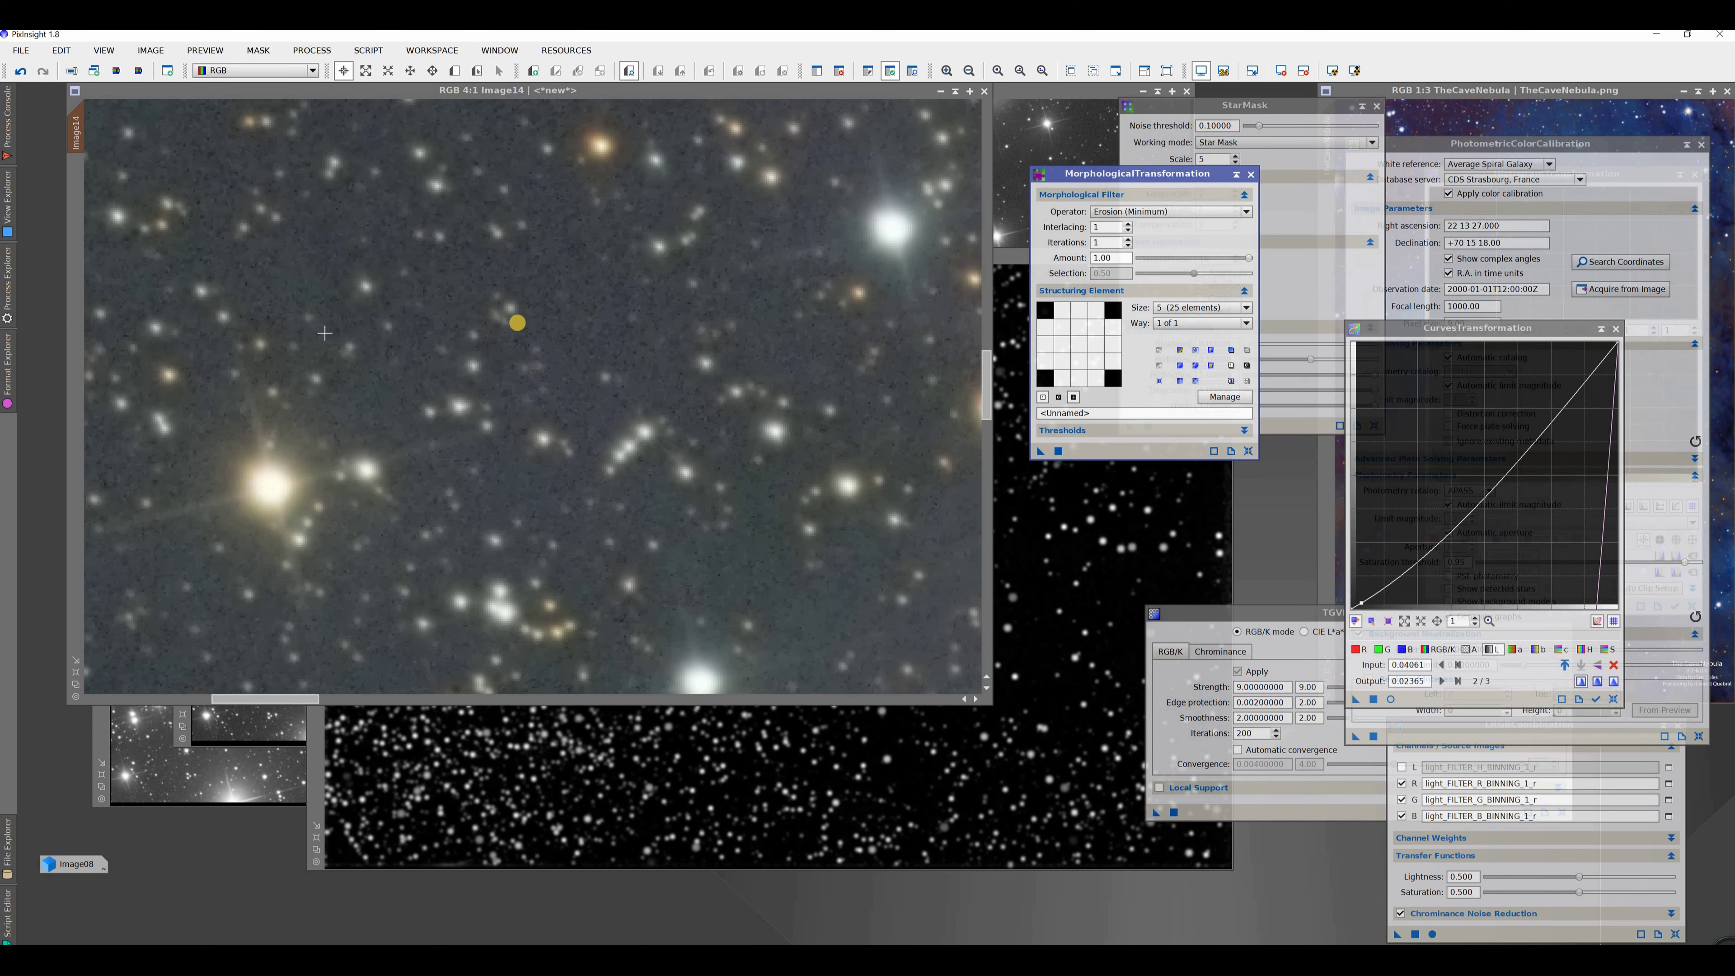
# Compare the stars and nebula before and after the erosion at several zoom levels, keeping the erosion applied
pyautogui.click(21, 71)
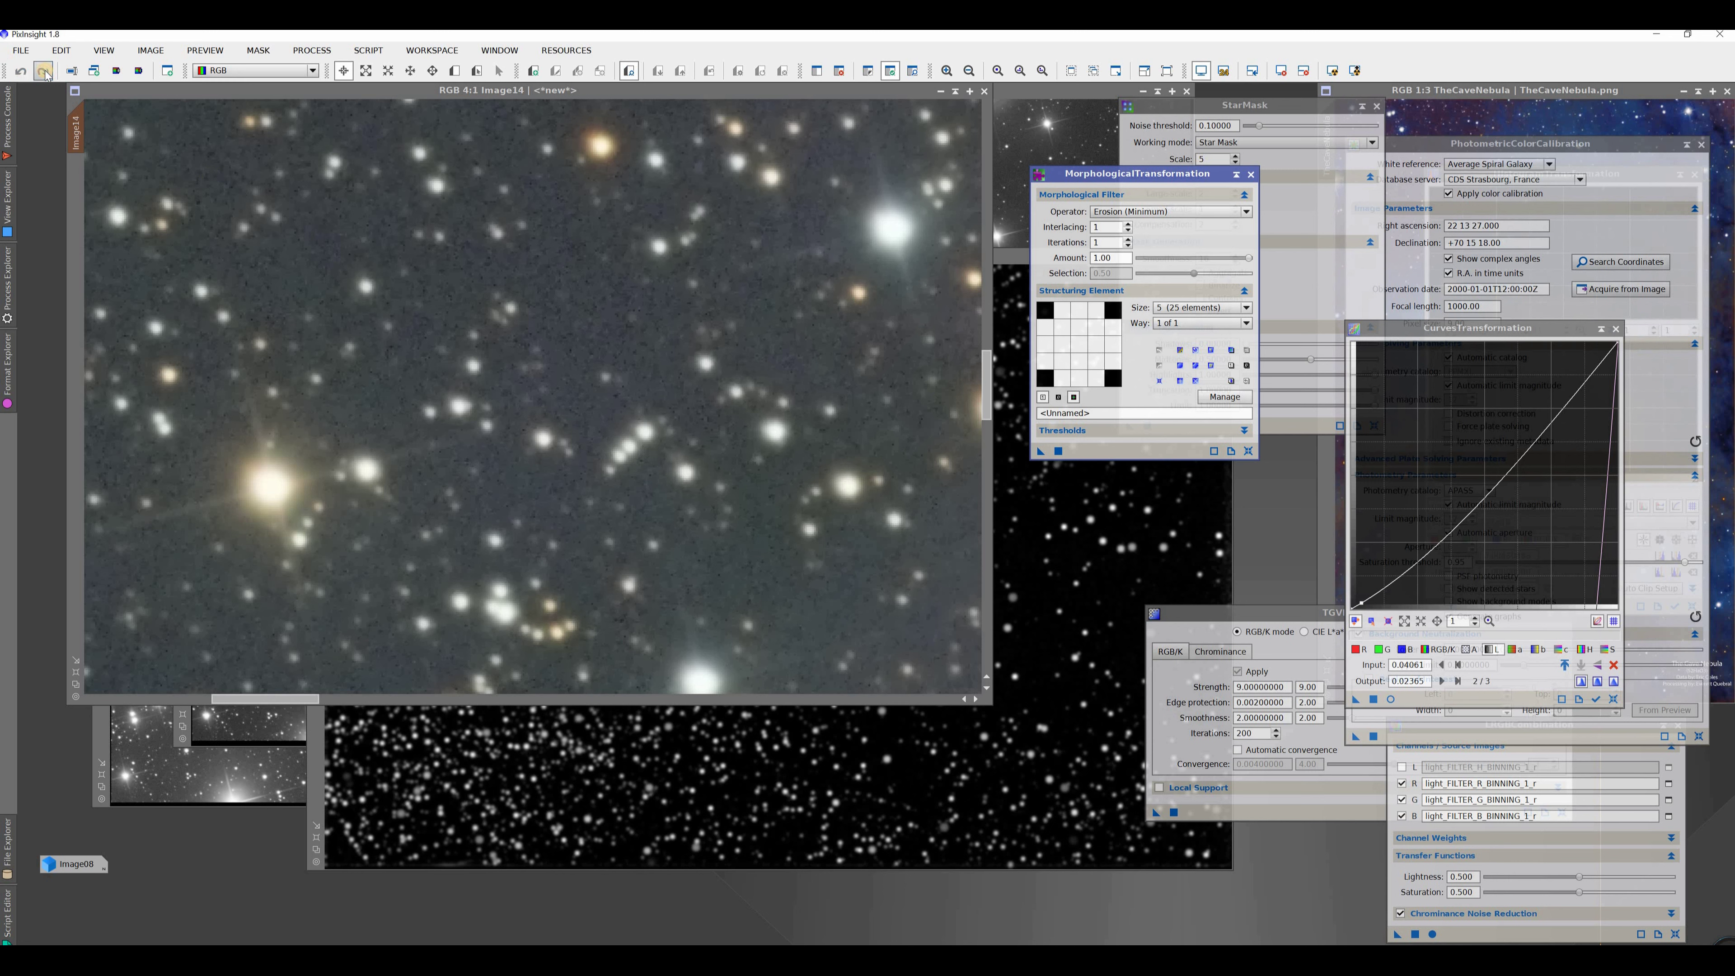
pyautogui.click(44, 72)
pyautogui.click(23, 73)
pyautogui.click(44, 72)
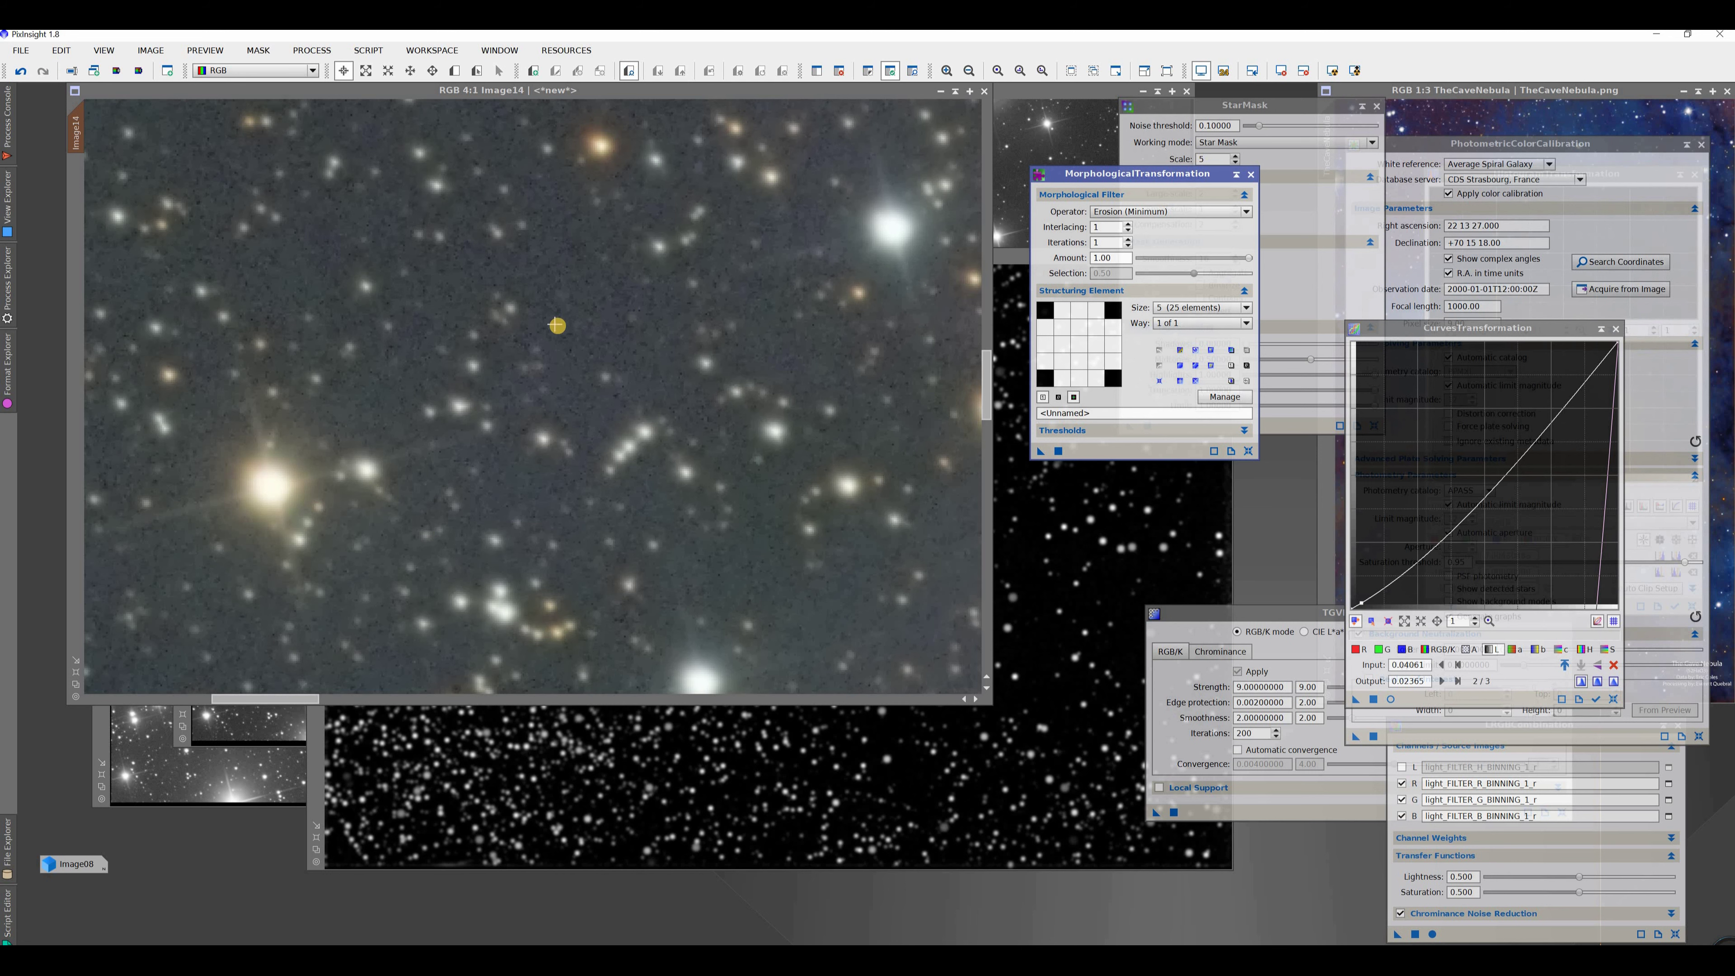
pyautogui.scroll(-1, 557, 326)
pyautogui.scroll(-4, 558, 326)
pyautogui.scroll(2, 557, 326)
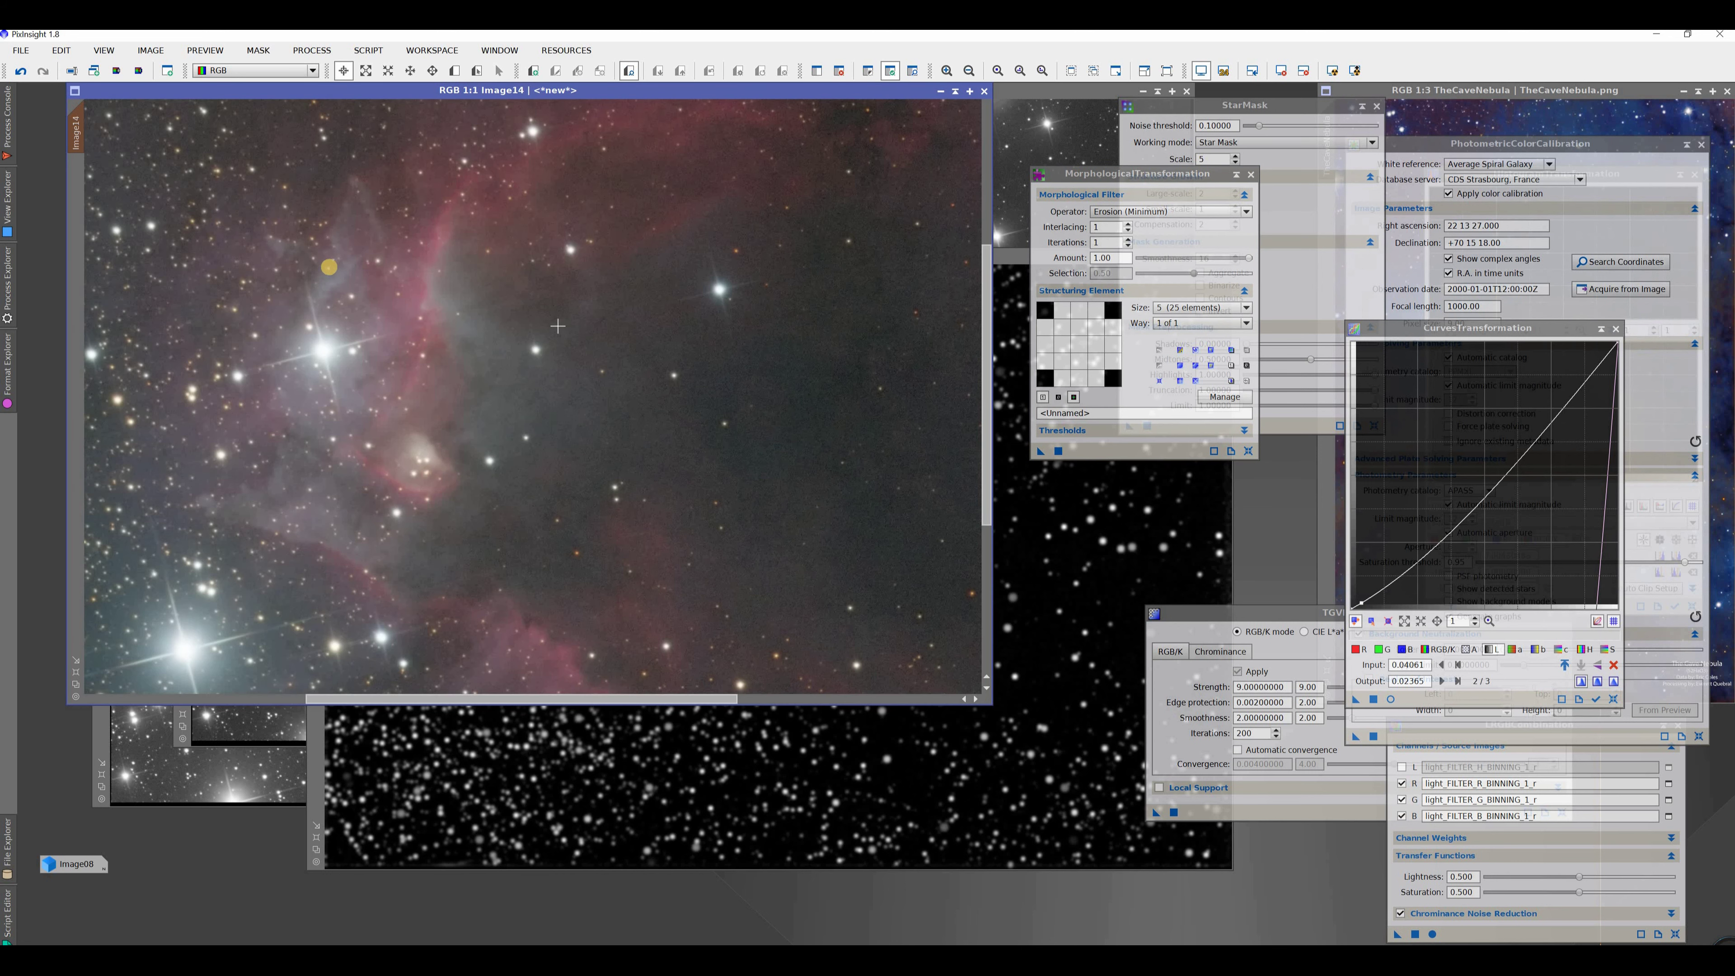
pyautogui.click(21, 72)
pyautogui.click(43, 72)
pyautogui.scroll(5, 533, 411)
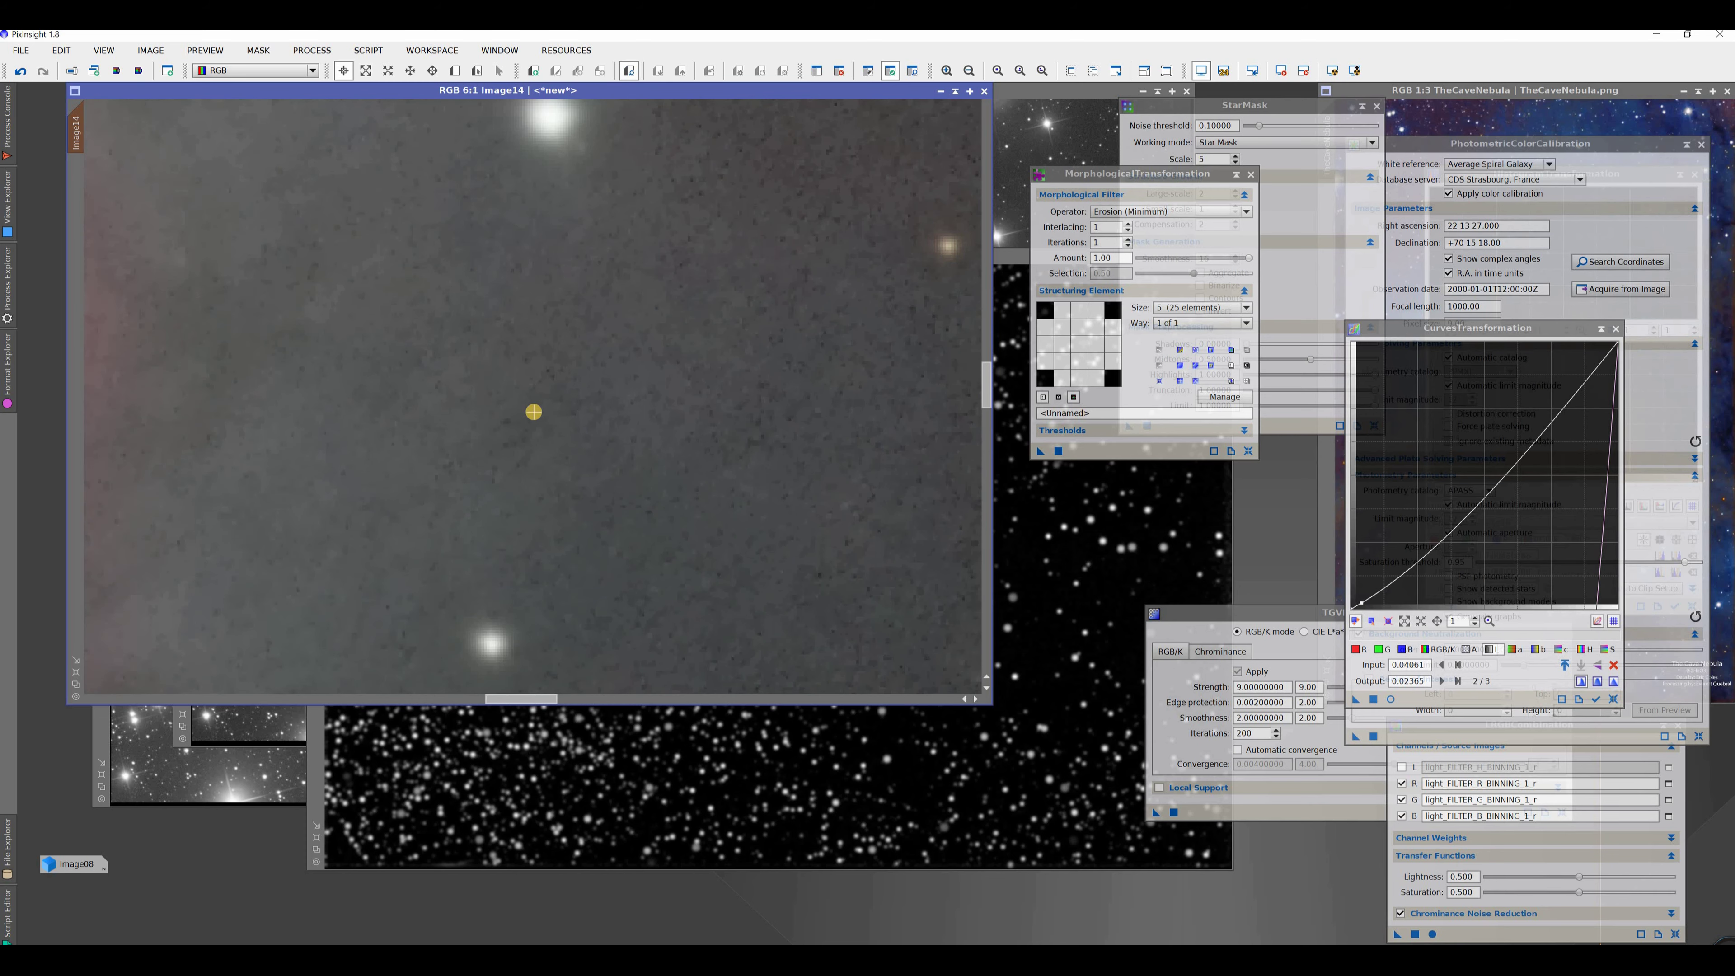
pyautogui.scroll(-8, 534, 411)
pyautogui.scroll(2, 930, 161)
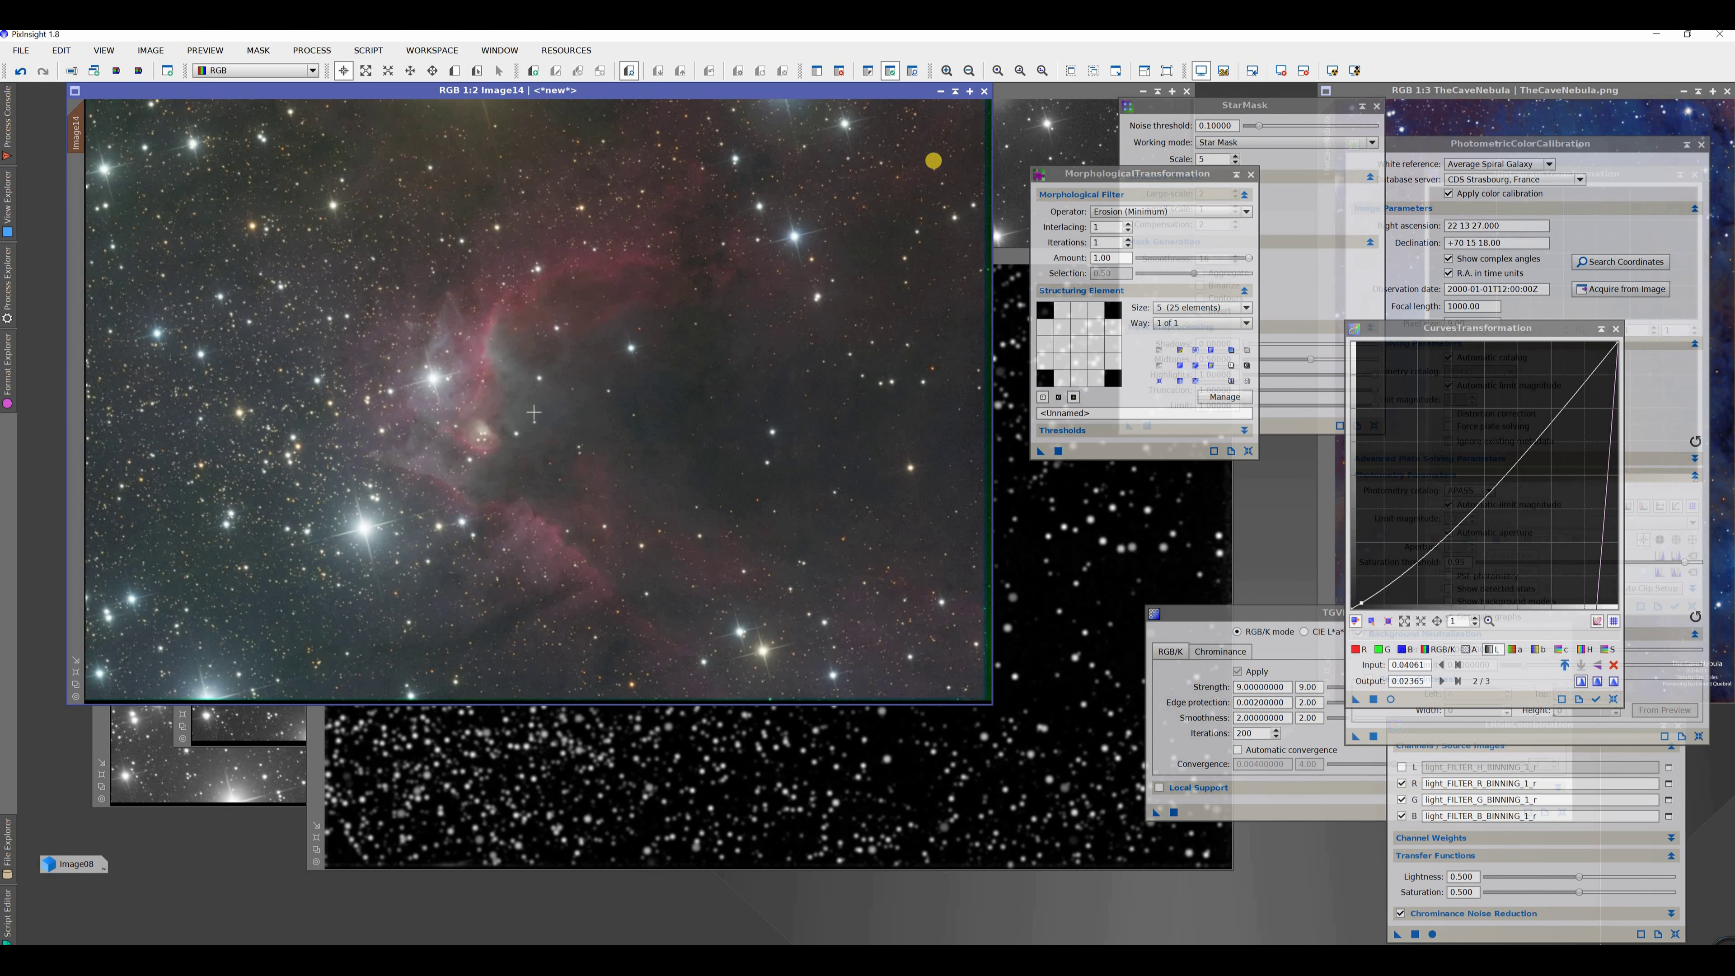
# Invert the mask on the color image to protect the stars and bring the CurvesTransformation window beside the image
pyautogui.click(868, 72)
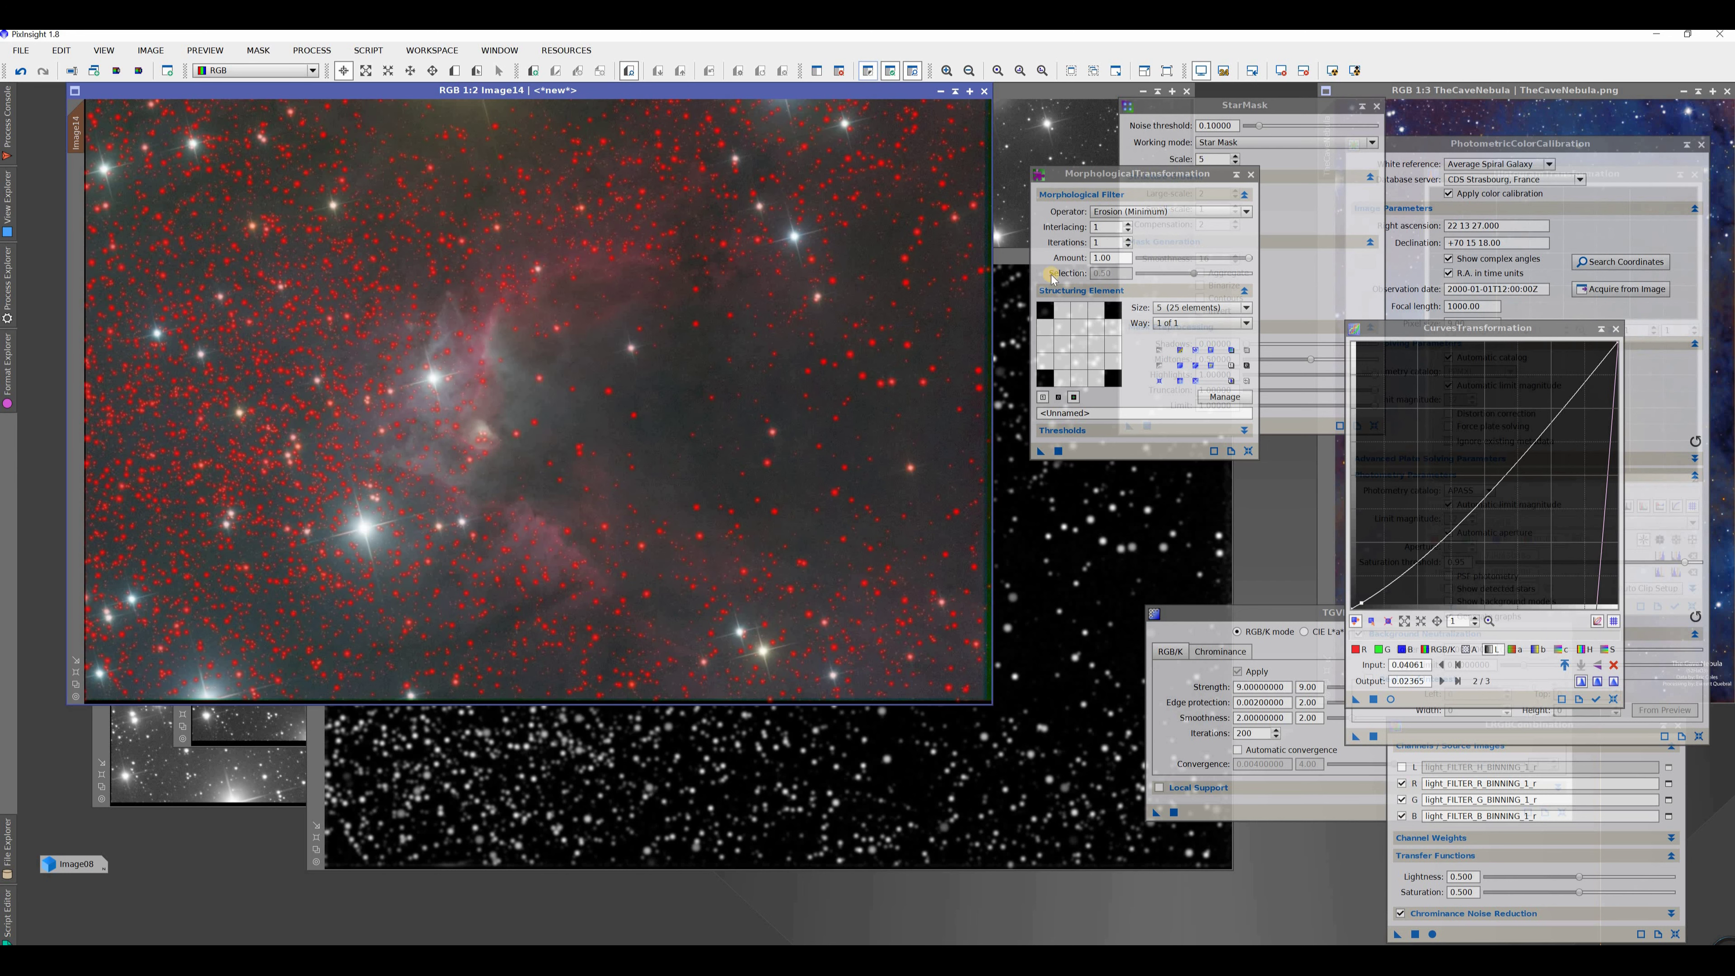
pyautogui.moveTo(1441, 329); pyautogui.dragTo(1359, 303)
pyautogui.moveTo(1081, 228); pyautogui.dragTo(1081, 225)
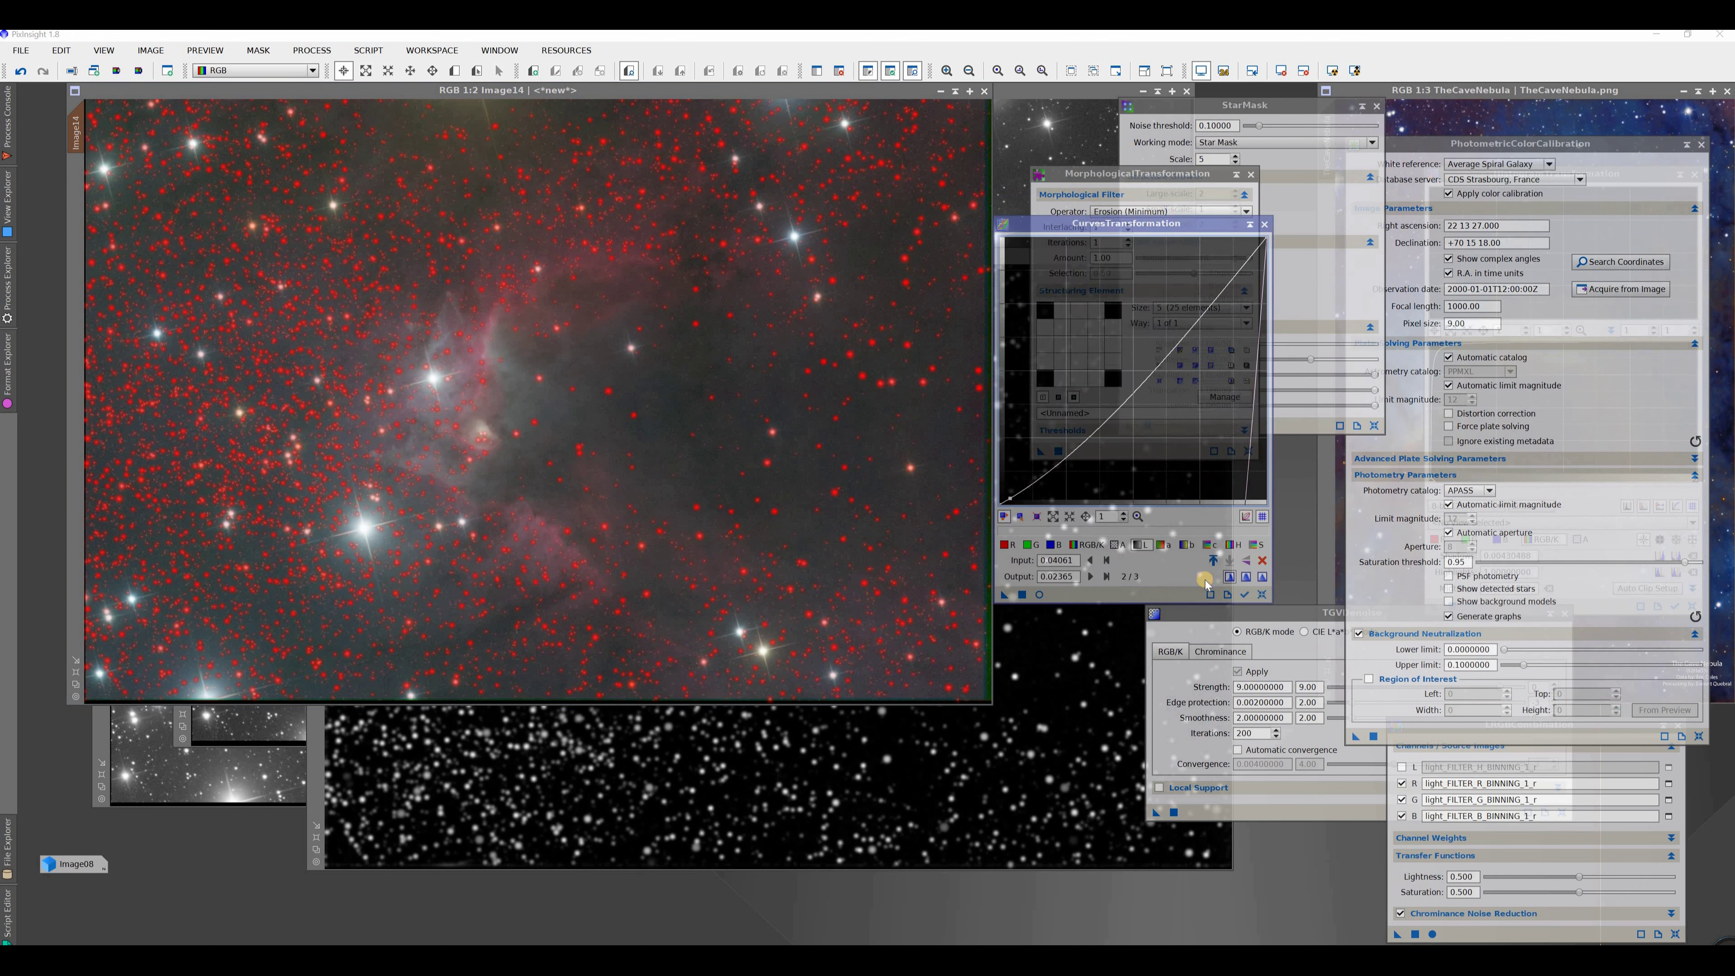
# Start a real-time preview of the curves, arrange the windows around it and reset all curves
pyautogui.click(1039, 594)
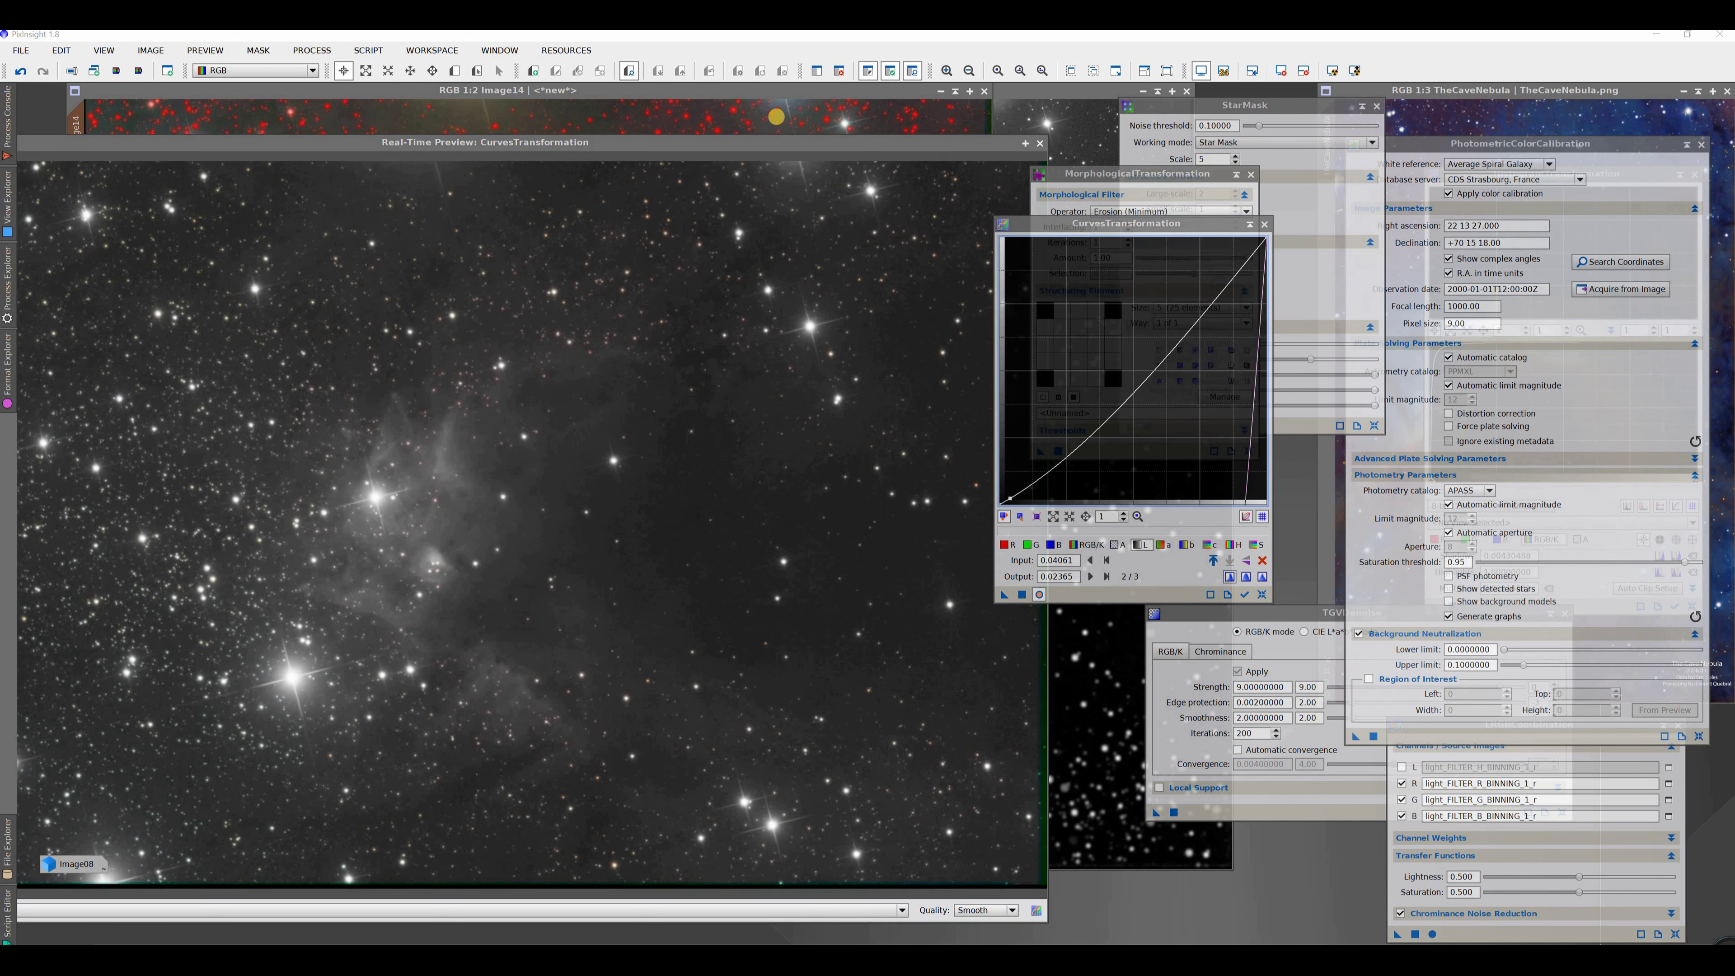
pyautogui.moveTo(777, 139); pyautogui.dragTo(855, 109)
pyautogui.moveTo(1084, 175); pyautogui.dragTo(1499, 189)
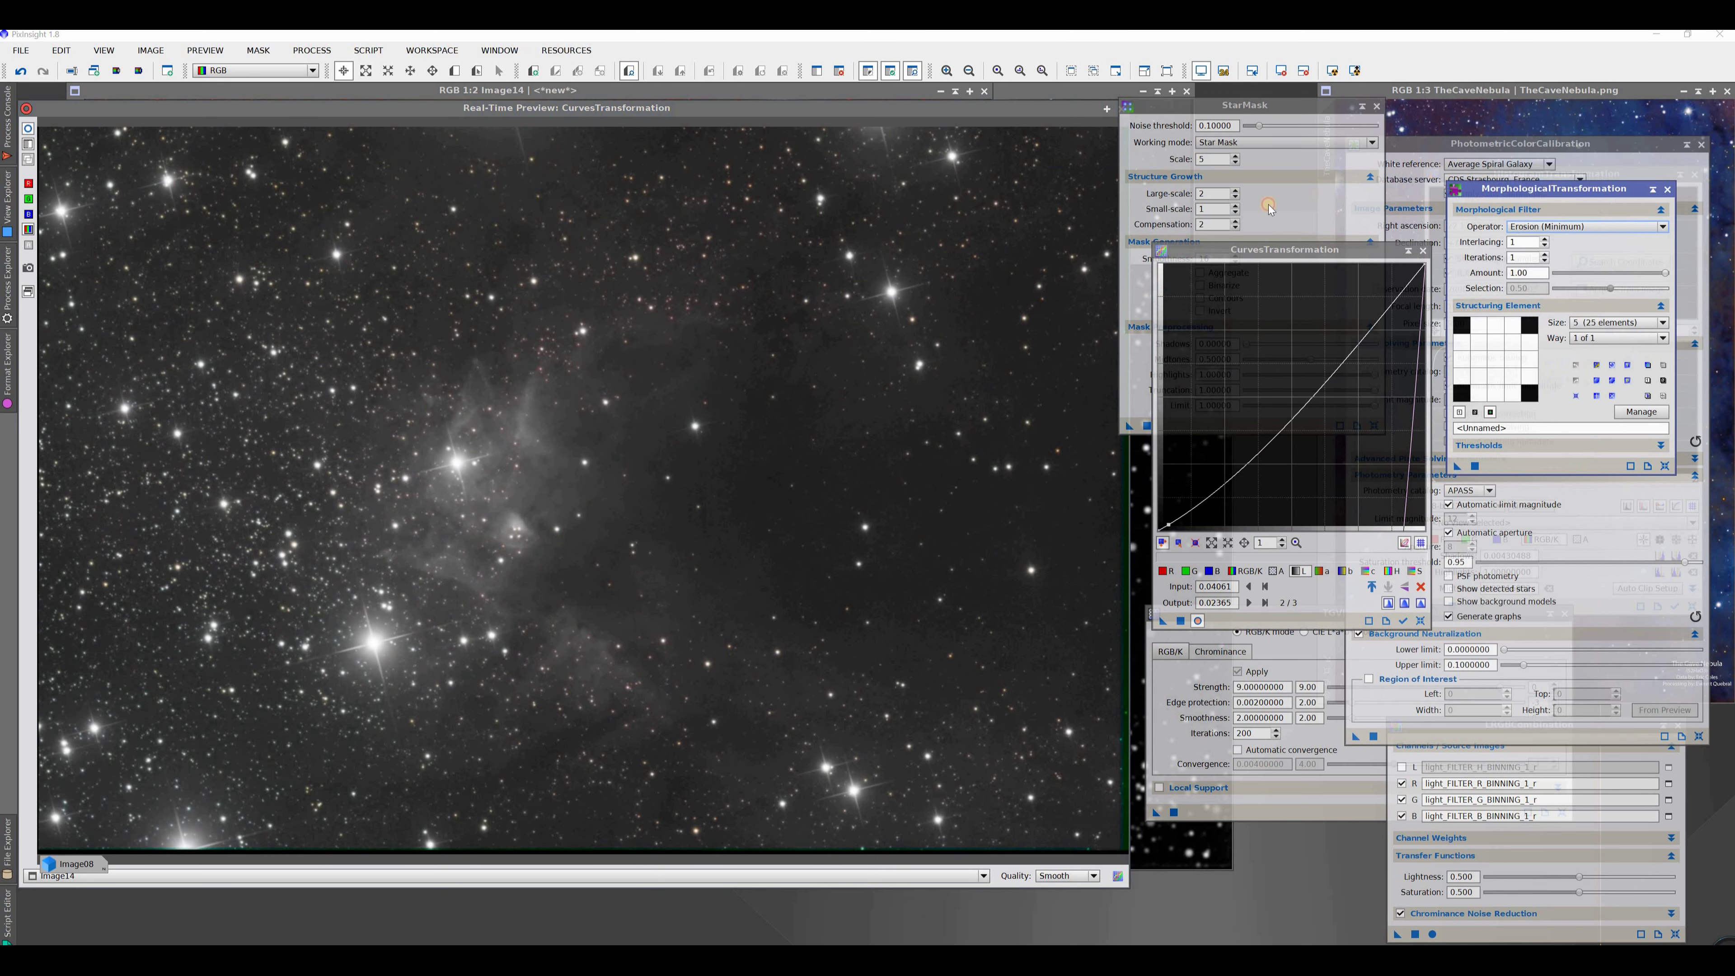
pyautogui.click(1421, 619)
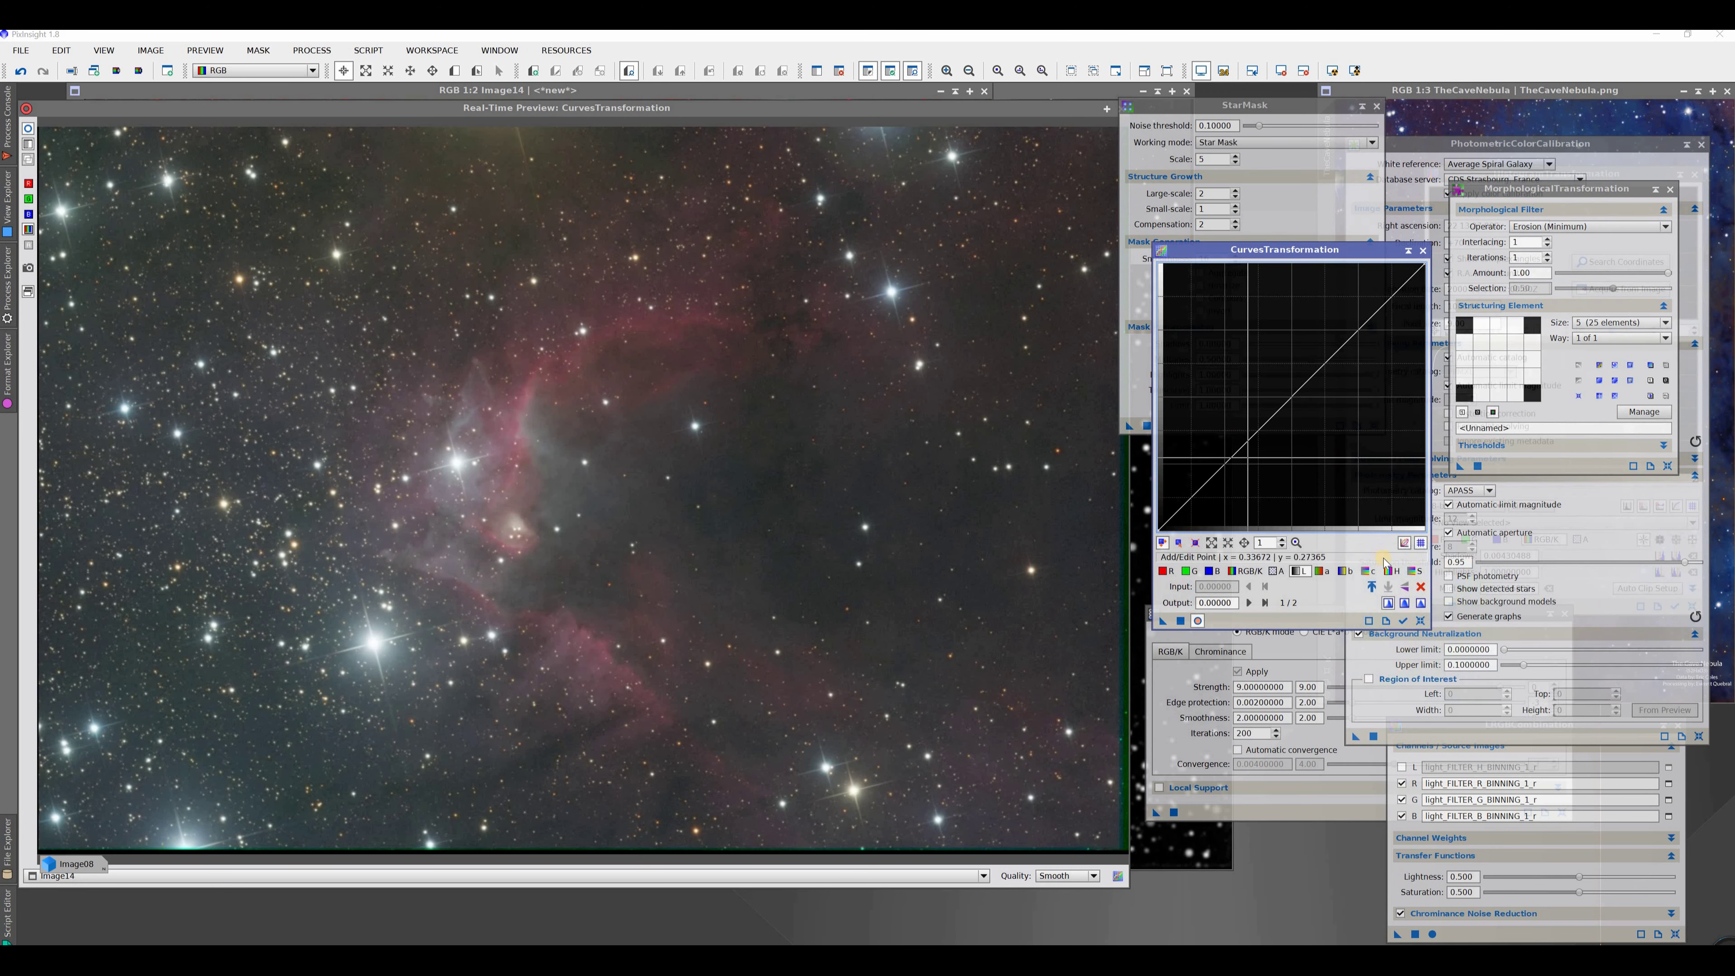
# Raise the saturation curve strongly and add a lightness shadow point at input 0.06430, output 0.04223
pyautogui.moveTo(1232, 427); pyautogui.dragTo(1204, 406)
pyautogui.click(1299, 572)
pyautogui.moveTo(1205, 483); pyautogui.dragTo(1173, 516)
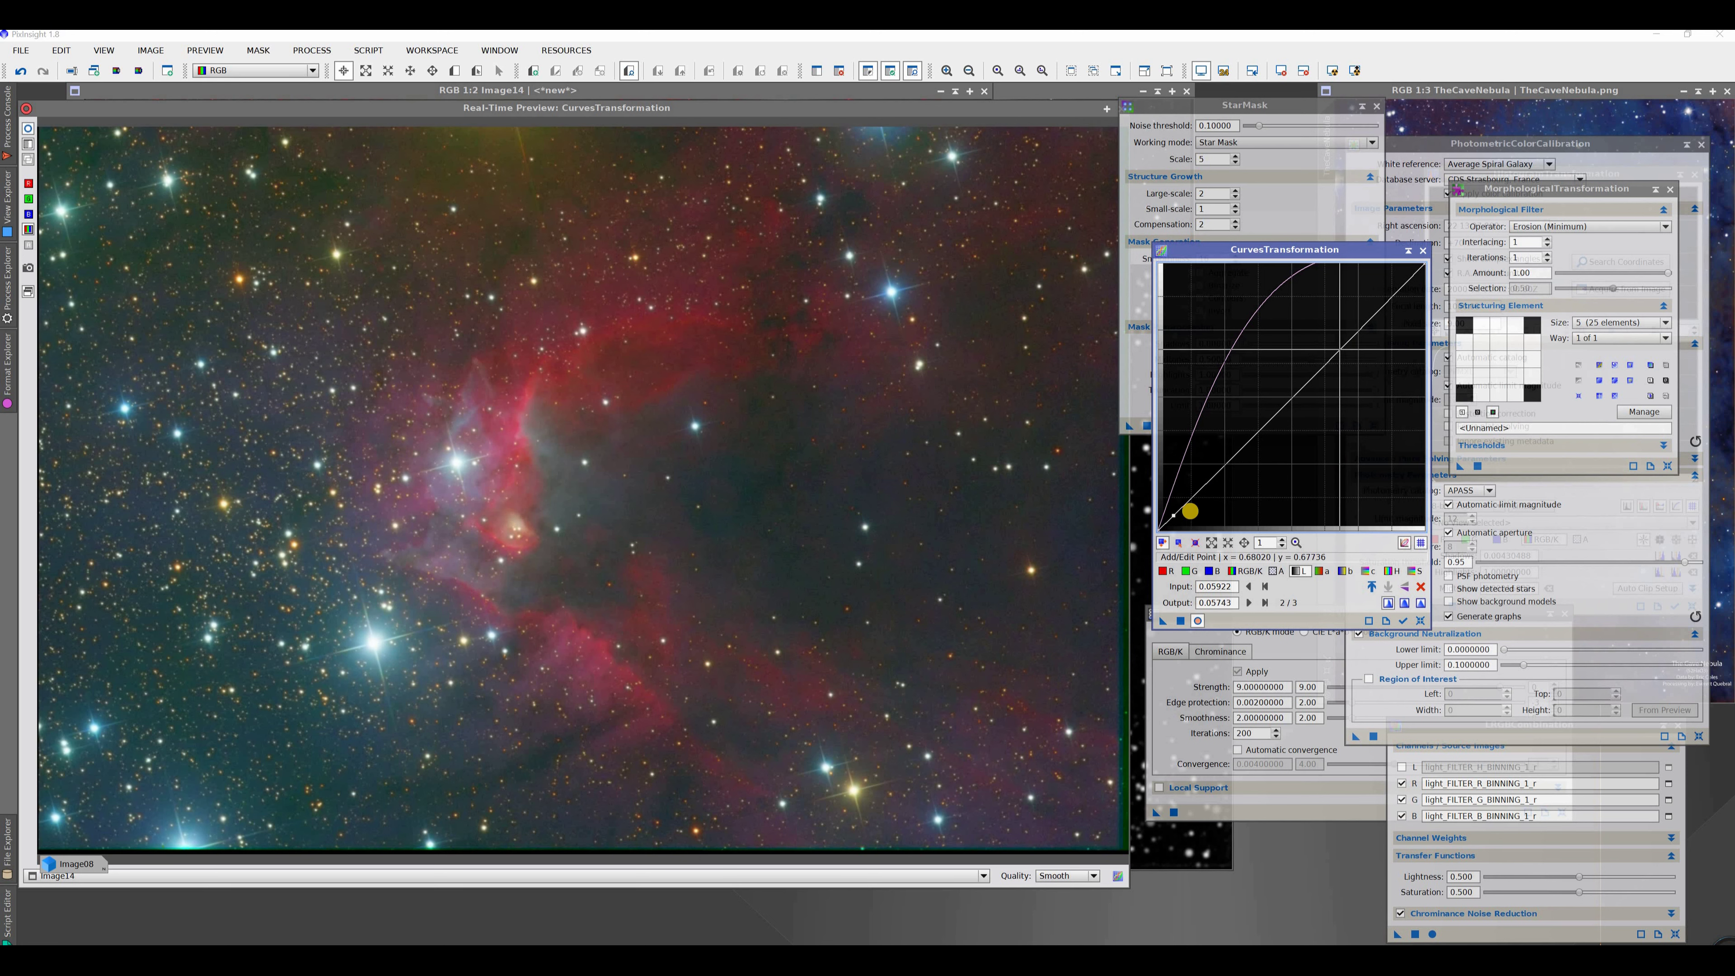
pyautogui.moveTo(1173, 516); pyautogui.dragTo(1174, 519)
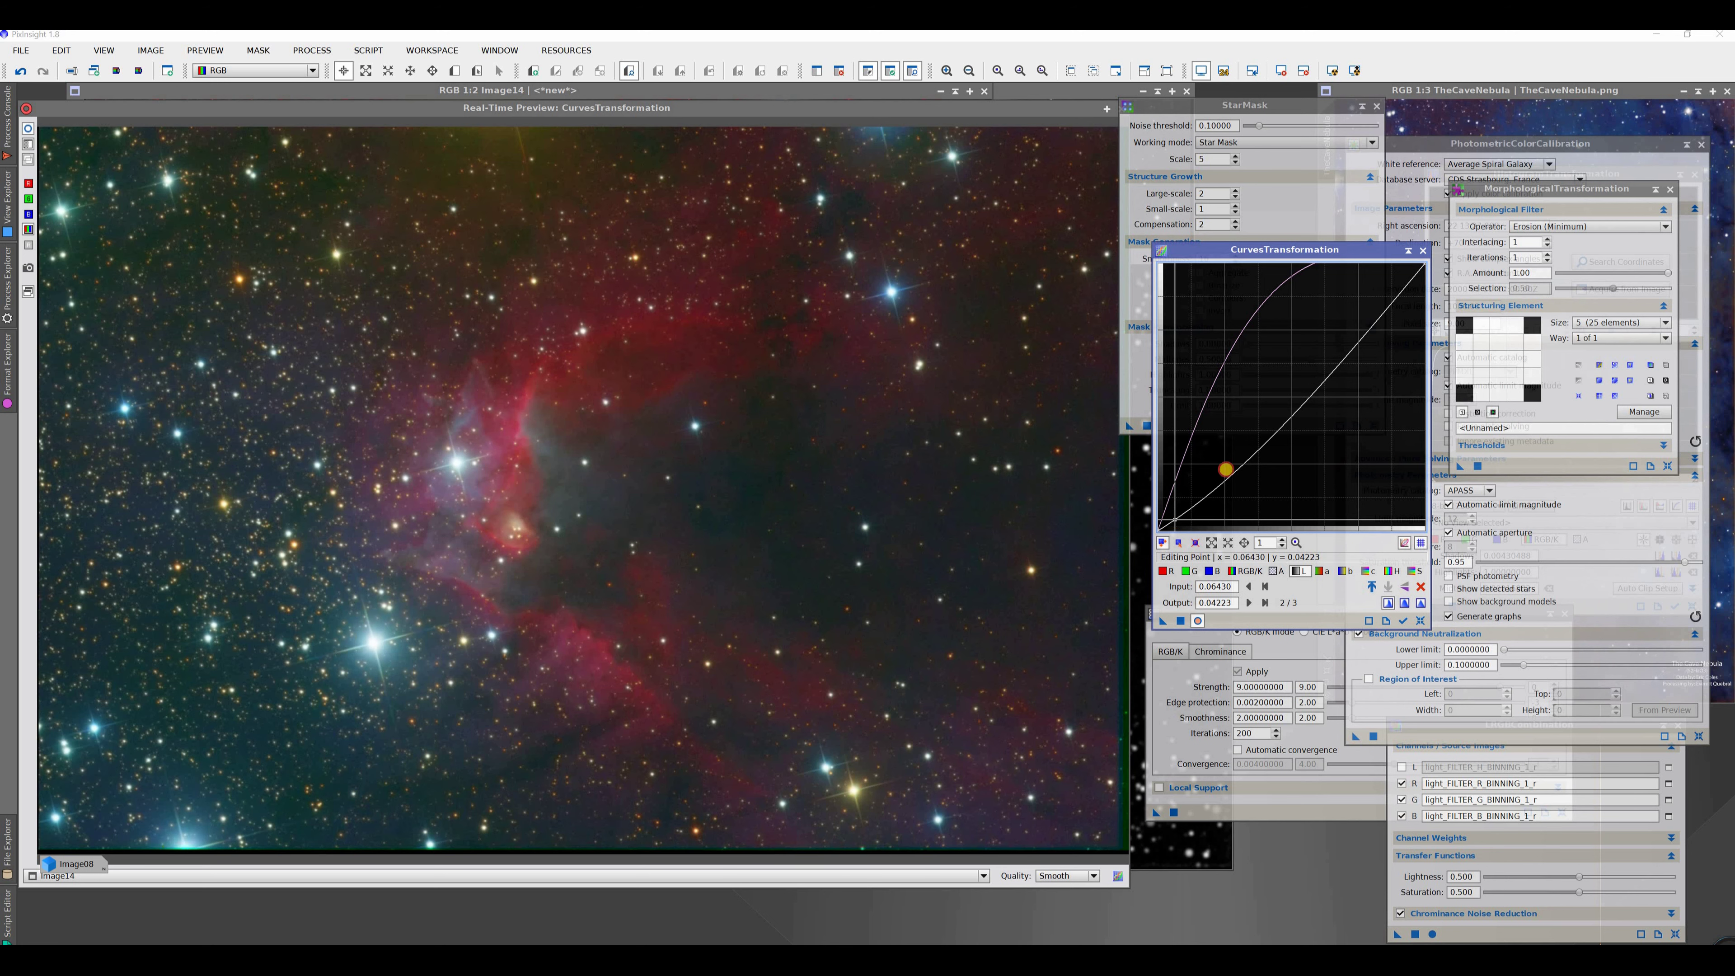
# Add a lightness highlight point at input 0.72927, output 0.80405 and lower the shadow point to output 0.02703
pyautogui.moveTo(1394, 345); pyautogui.dragTo(1341, 303)
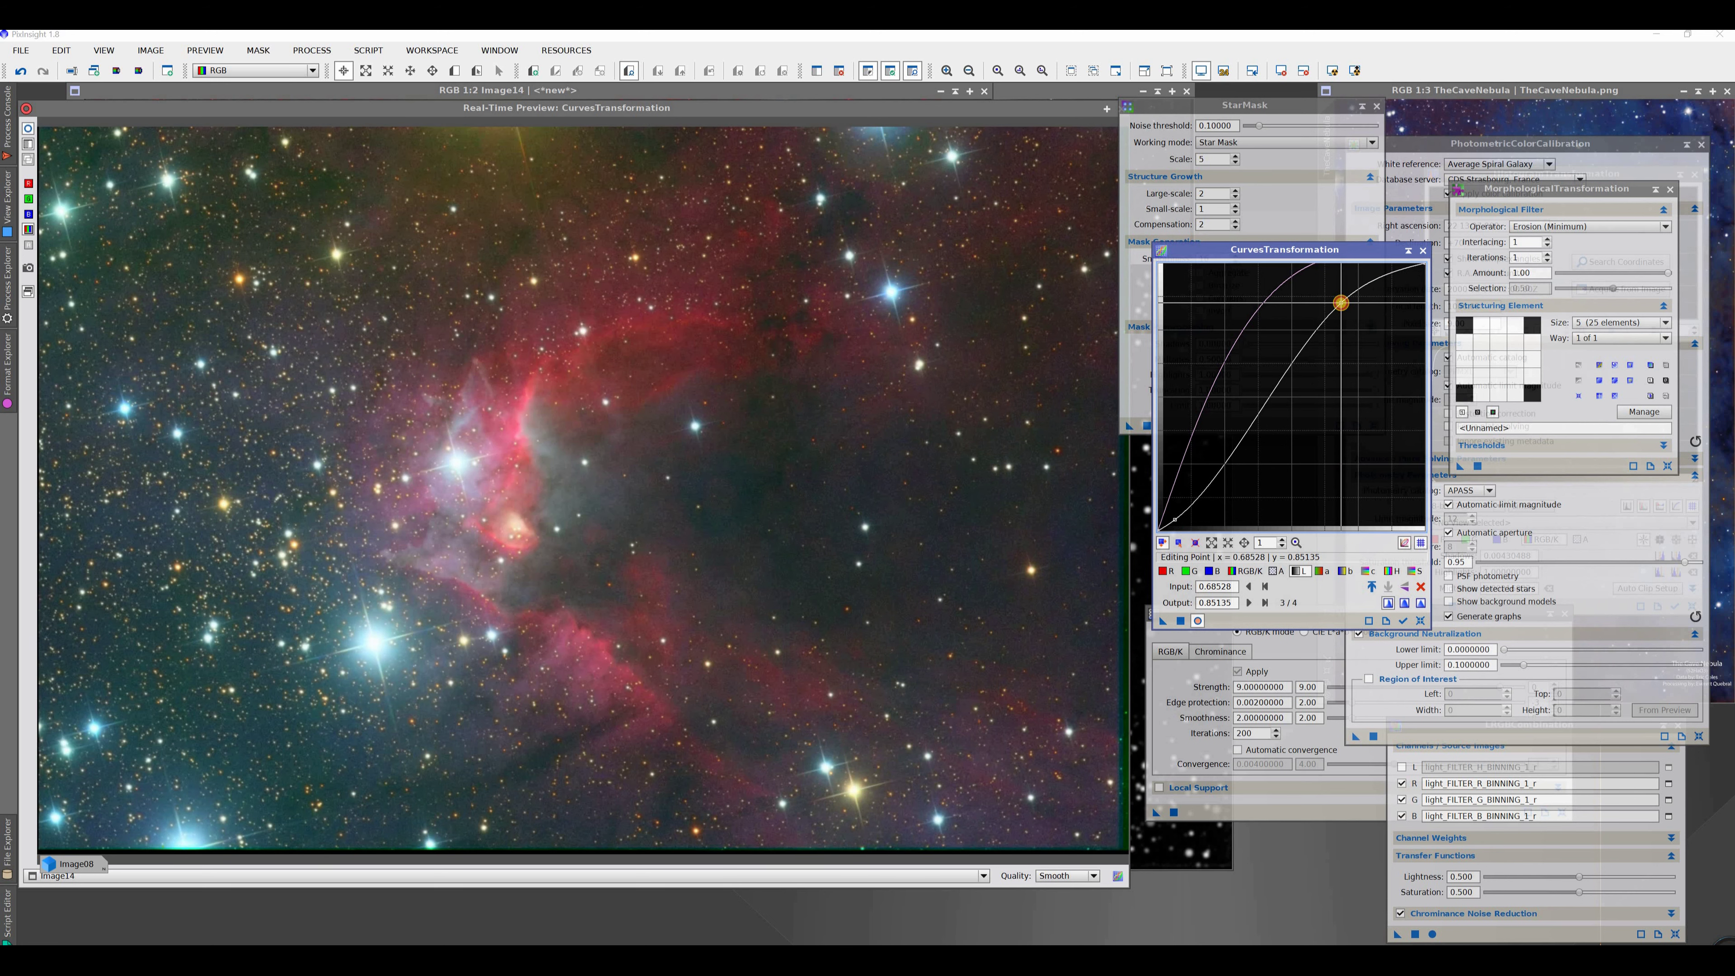
pyautogui.moveTo(1341, 303); pyautogui.dragTo(1352, 316)
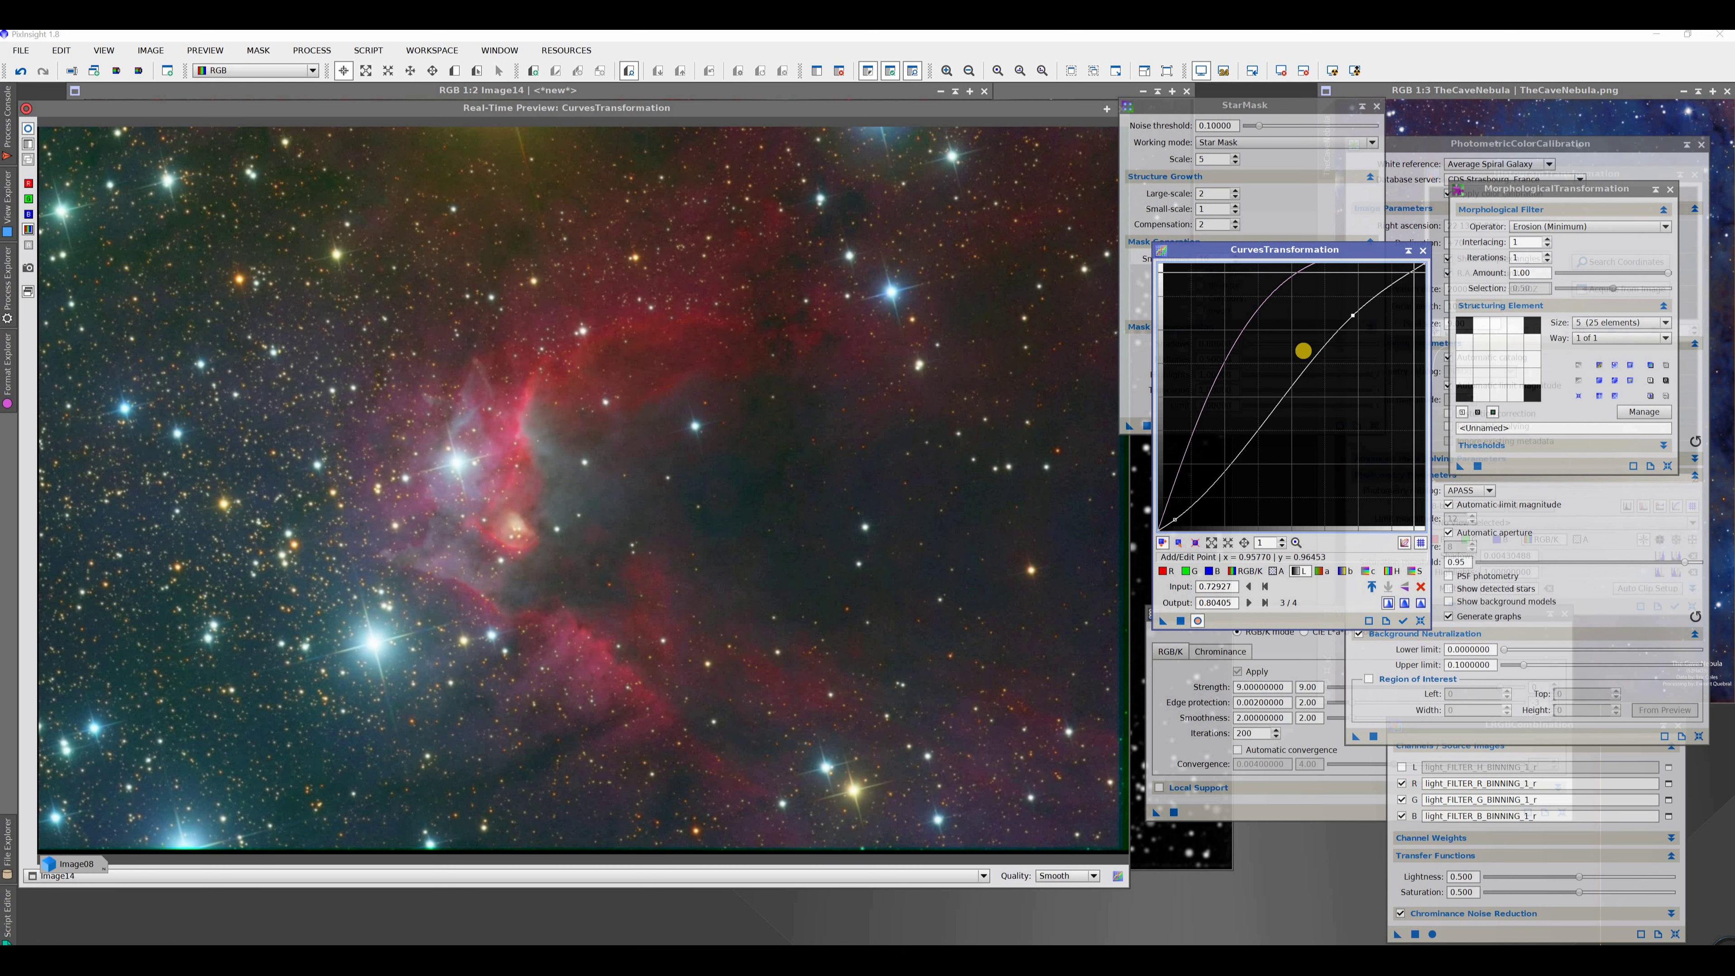
pyautogui.click(1174, 523)
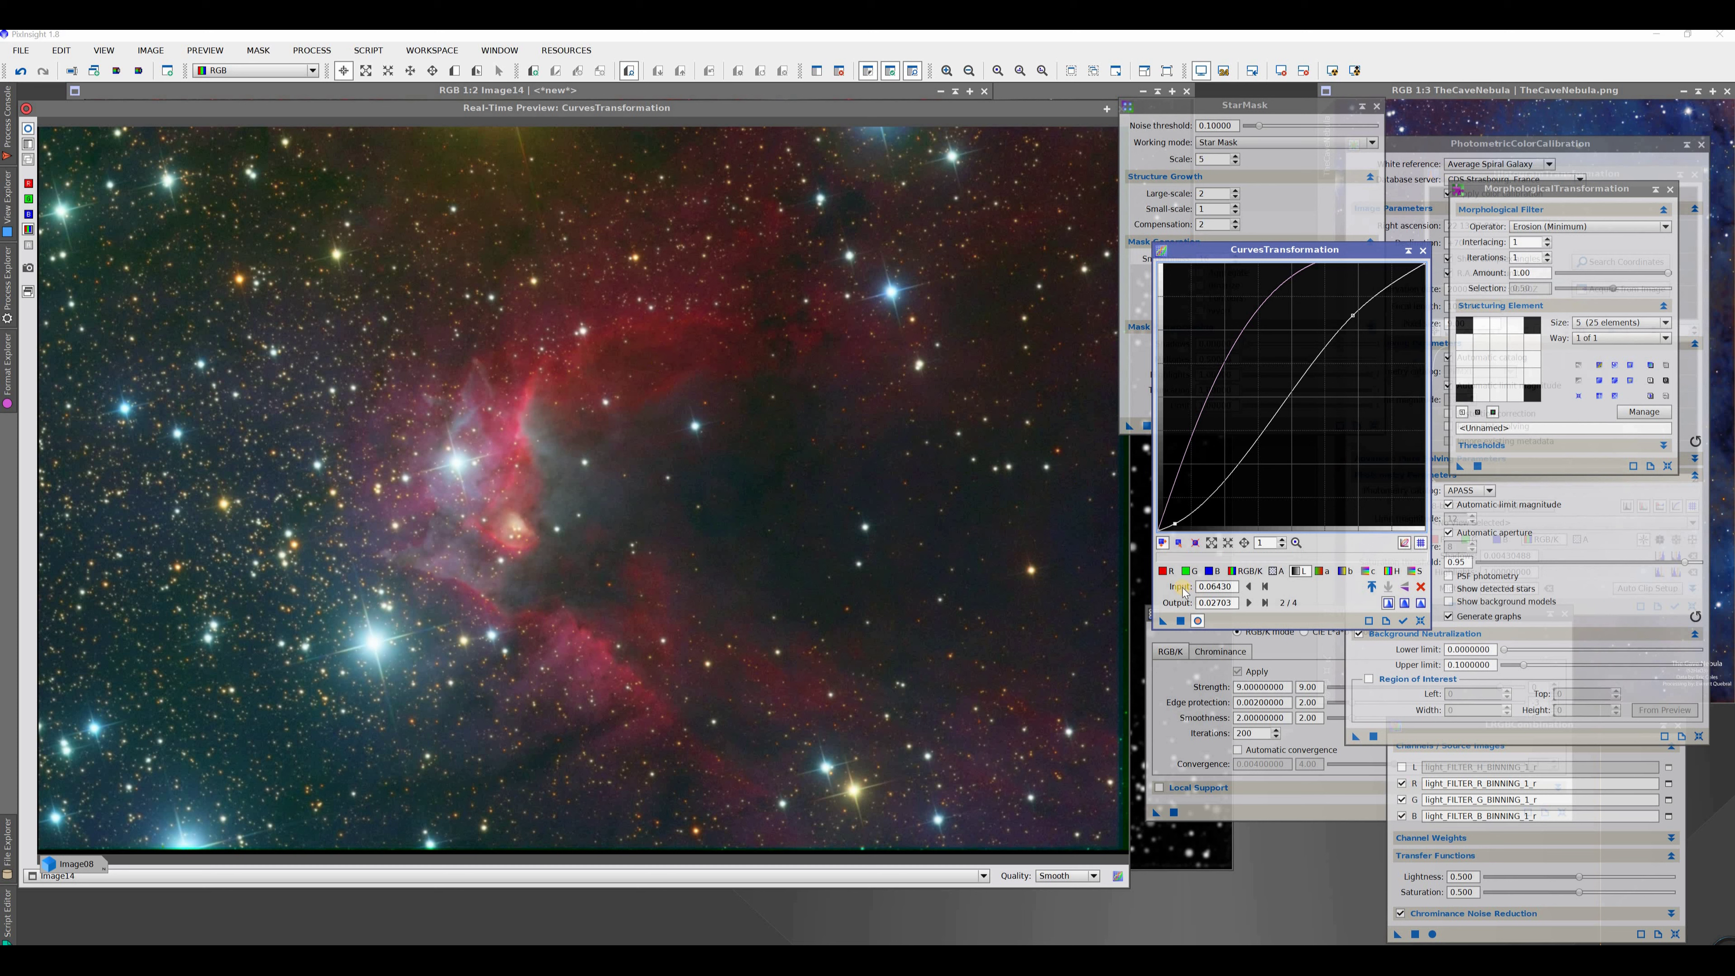
# Try shaping the RGB/K curve with a shadow point and a highlight point at input 0.72081, output 0.69932
pyautogui.click(1244, 572)
pyautogui.click(1176, 507)
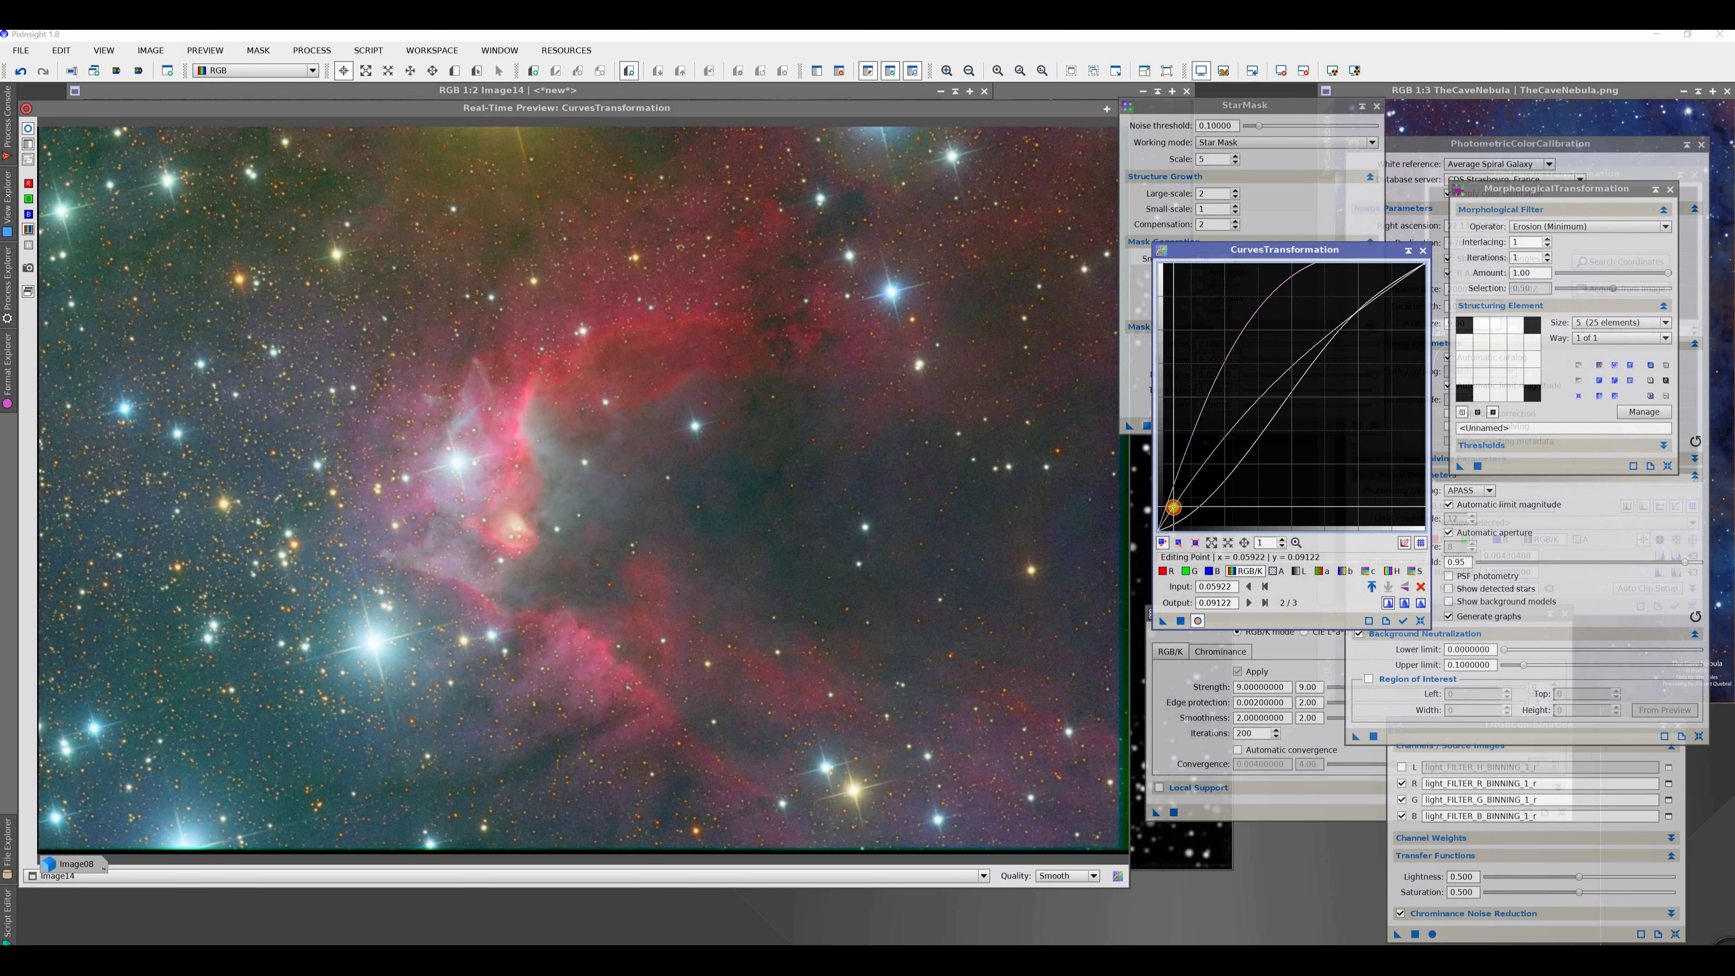
pyautogui.moveTo(1174, 506); pyautogui.dragTo(1172, 517)
pyautogui.moveTo(1320, 365); pyautogui.dragTo(1350, 343)
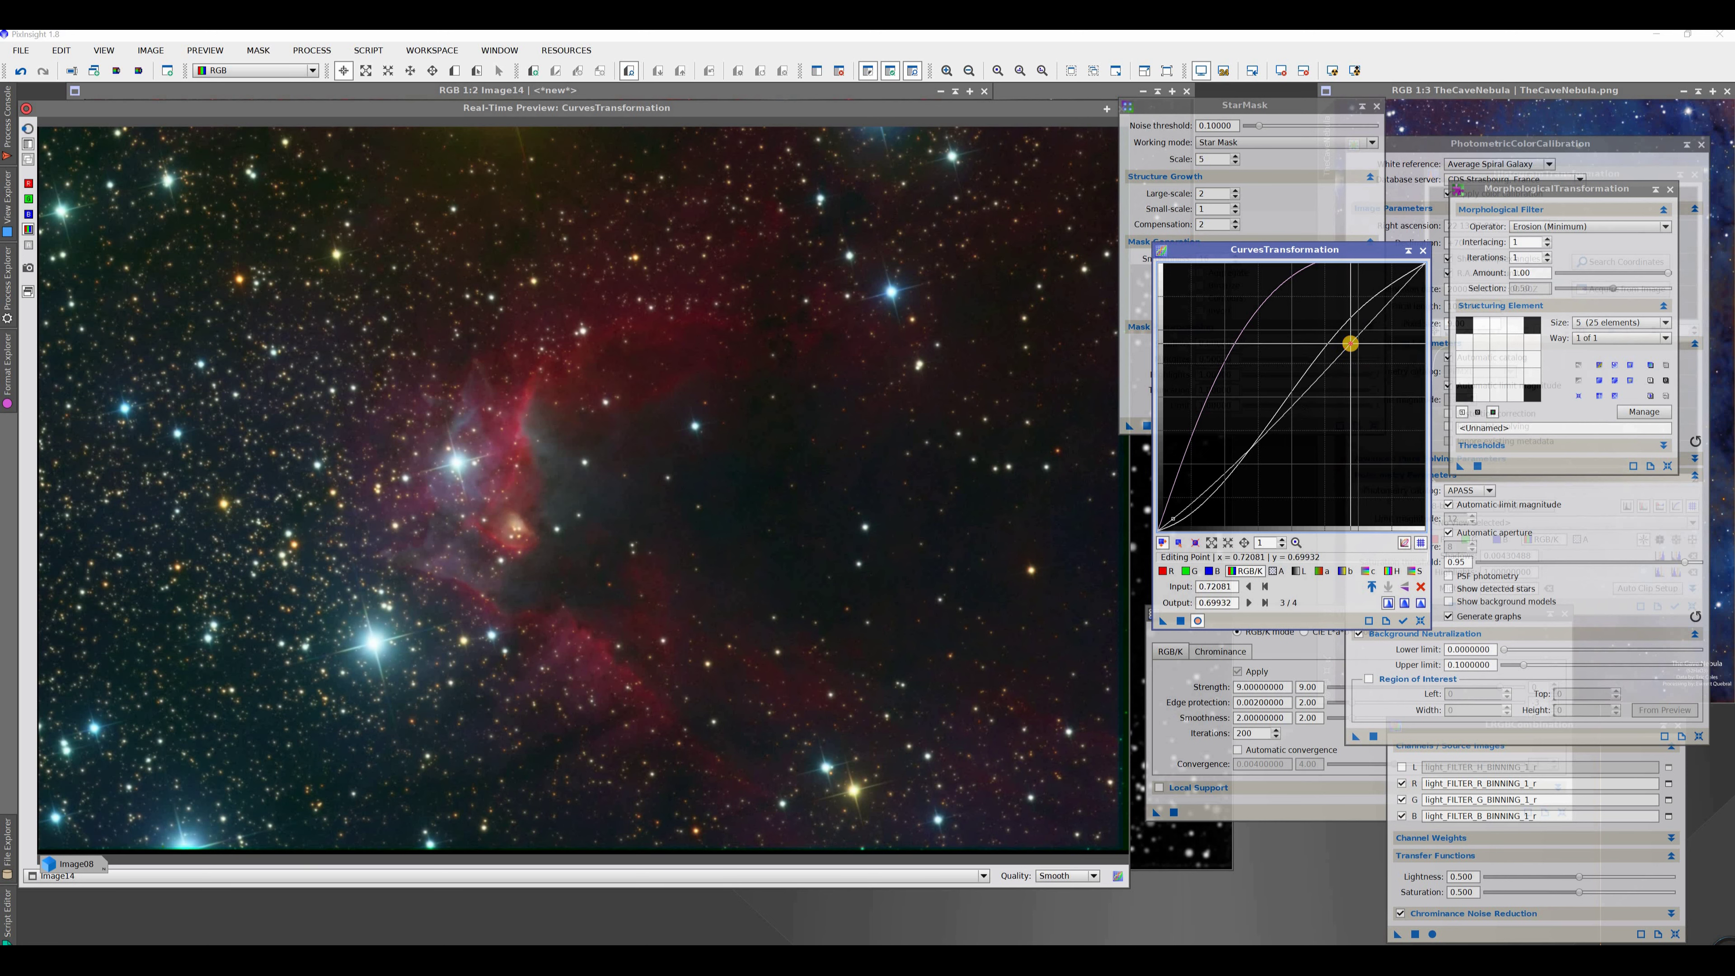
pyautogui.moveTo(1173, 518); pyautogui.dragTo(1174, 519)
# Move the lightness curve's shadow point to input 0.08291, output 0.02196
pyautogui.click(1298, 570)
pyautogui.click(1178, 524)
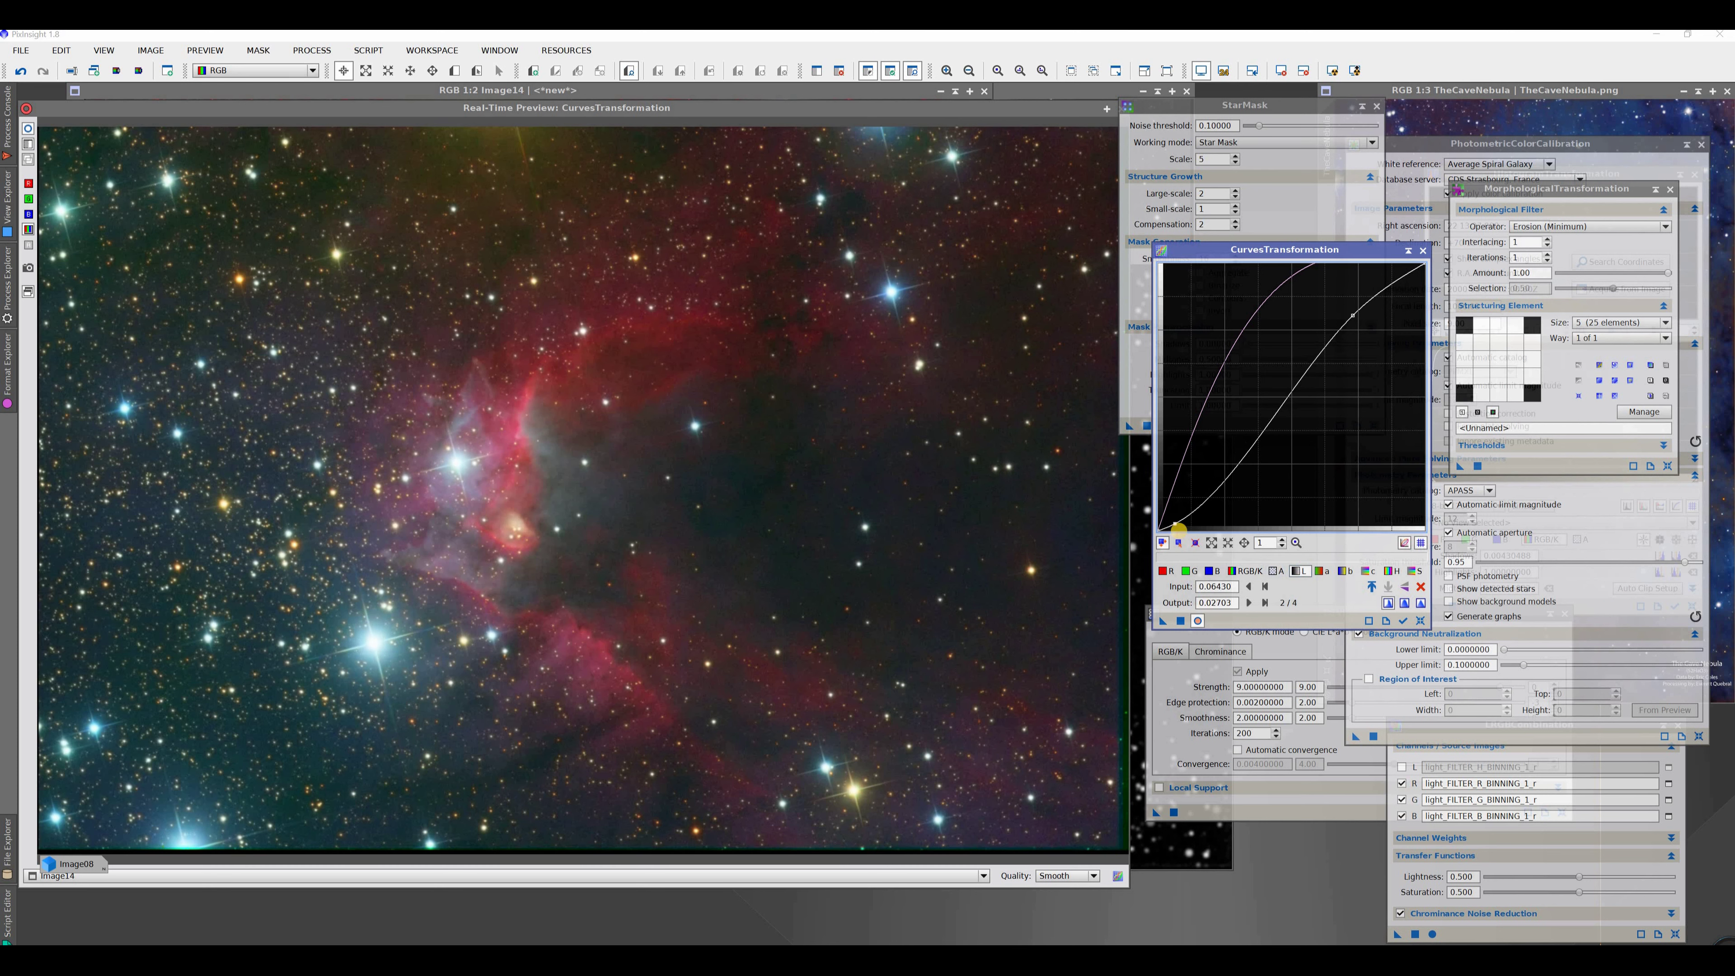
pyautogui.moveTo(1175, 524); pyautogui.dragTo(1180, 524)
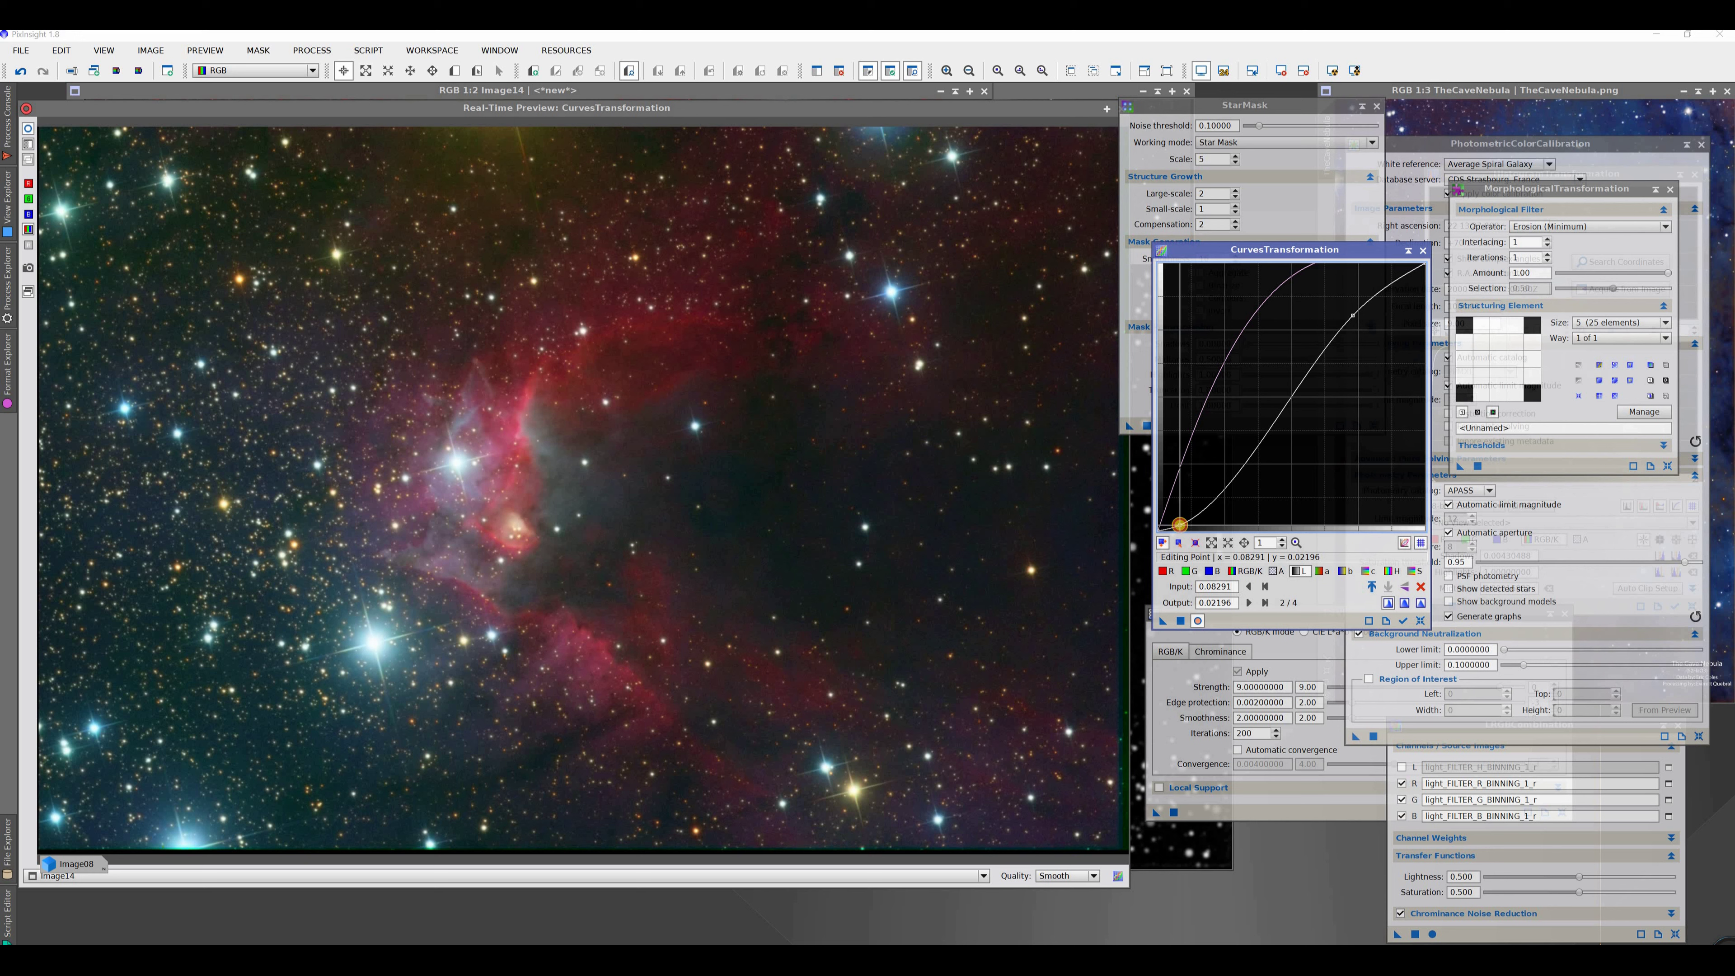
pyautogui.moveTo(1179, 525); pyautogui.dragTo(1180, 525)
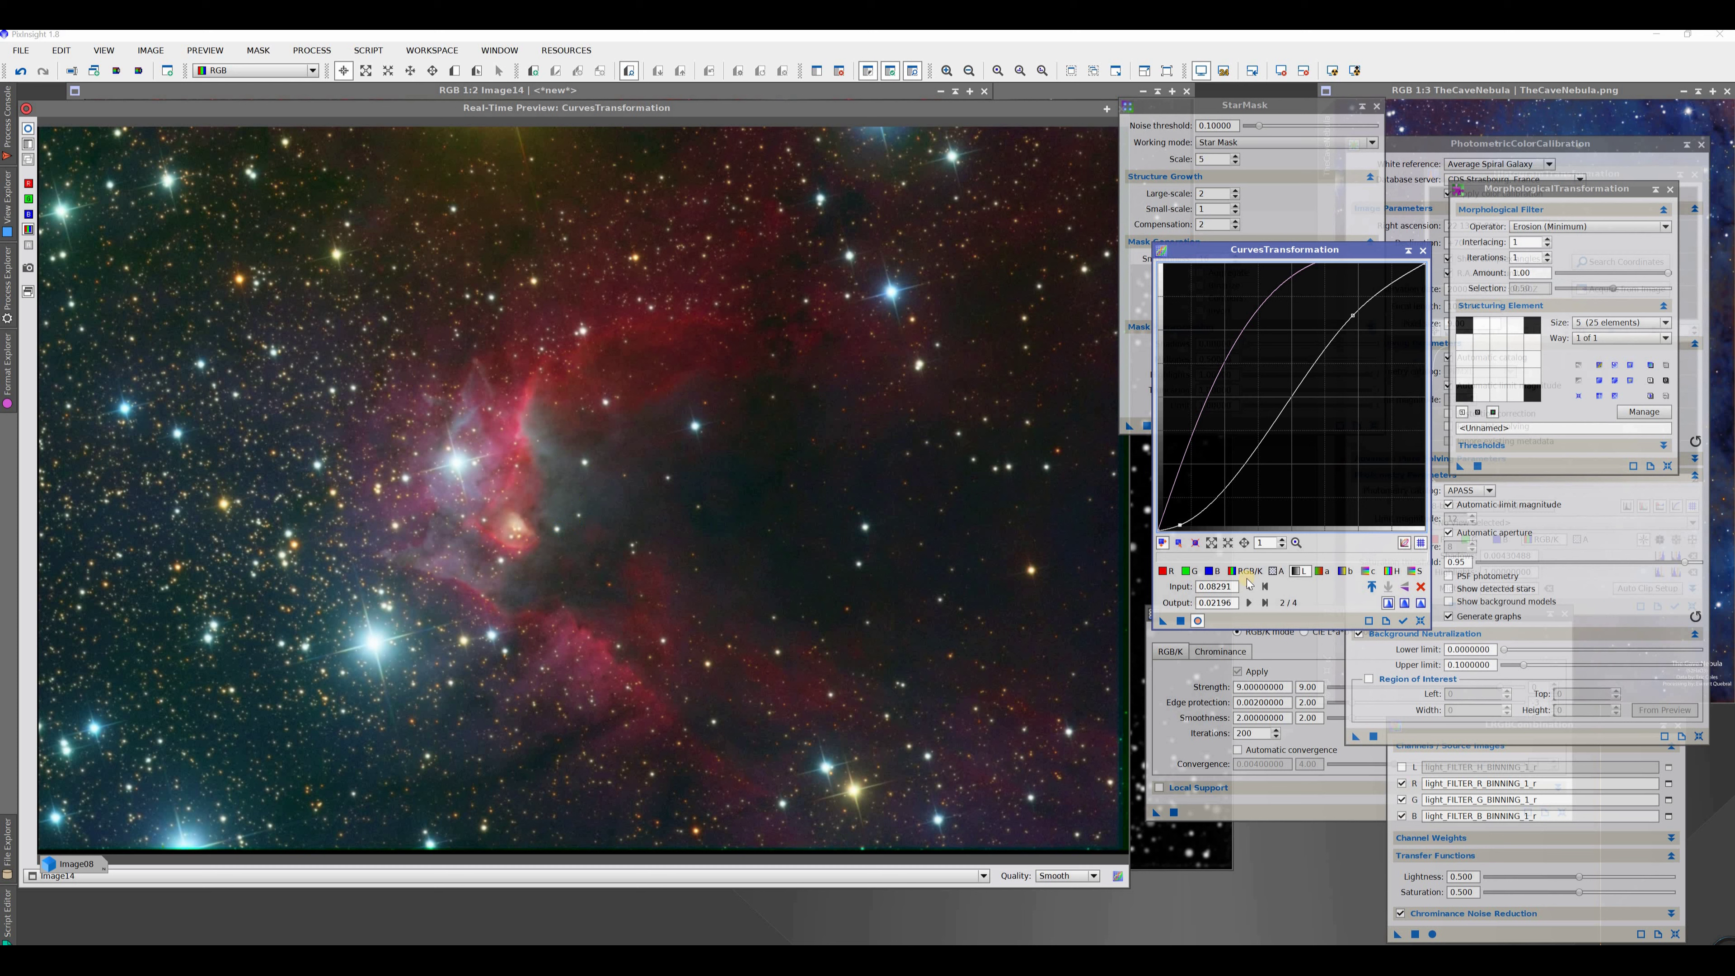
# Add RGB/K curve points at input 0.07614, output 0.06081 and input 0.79865, output 0.82939, and apply the curves to the color image
pyautogui.click(1242, 575)
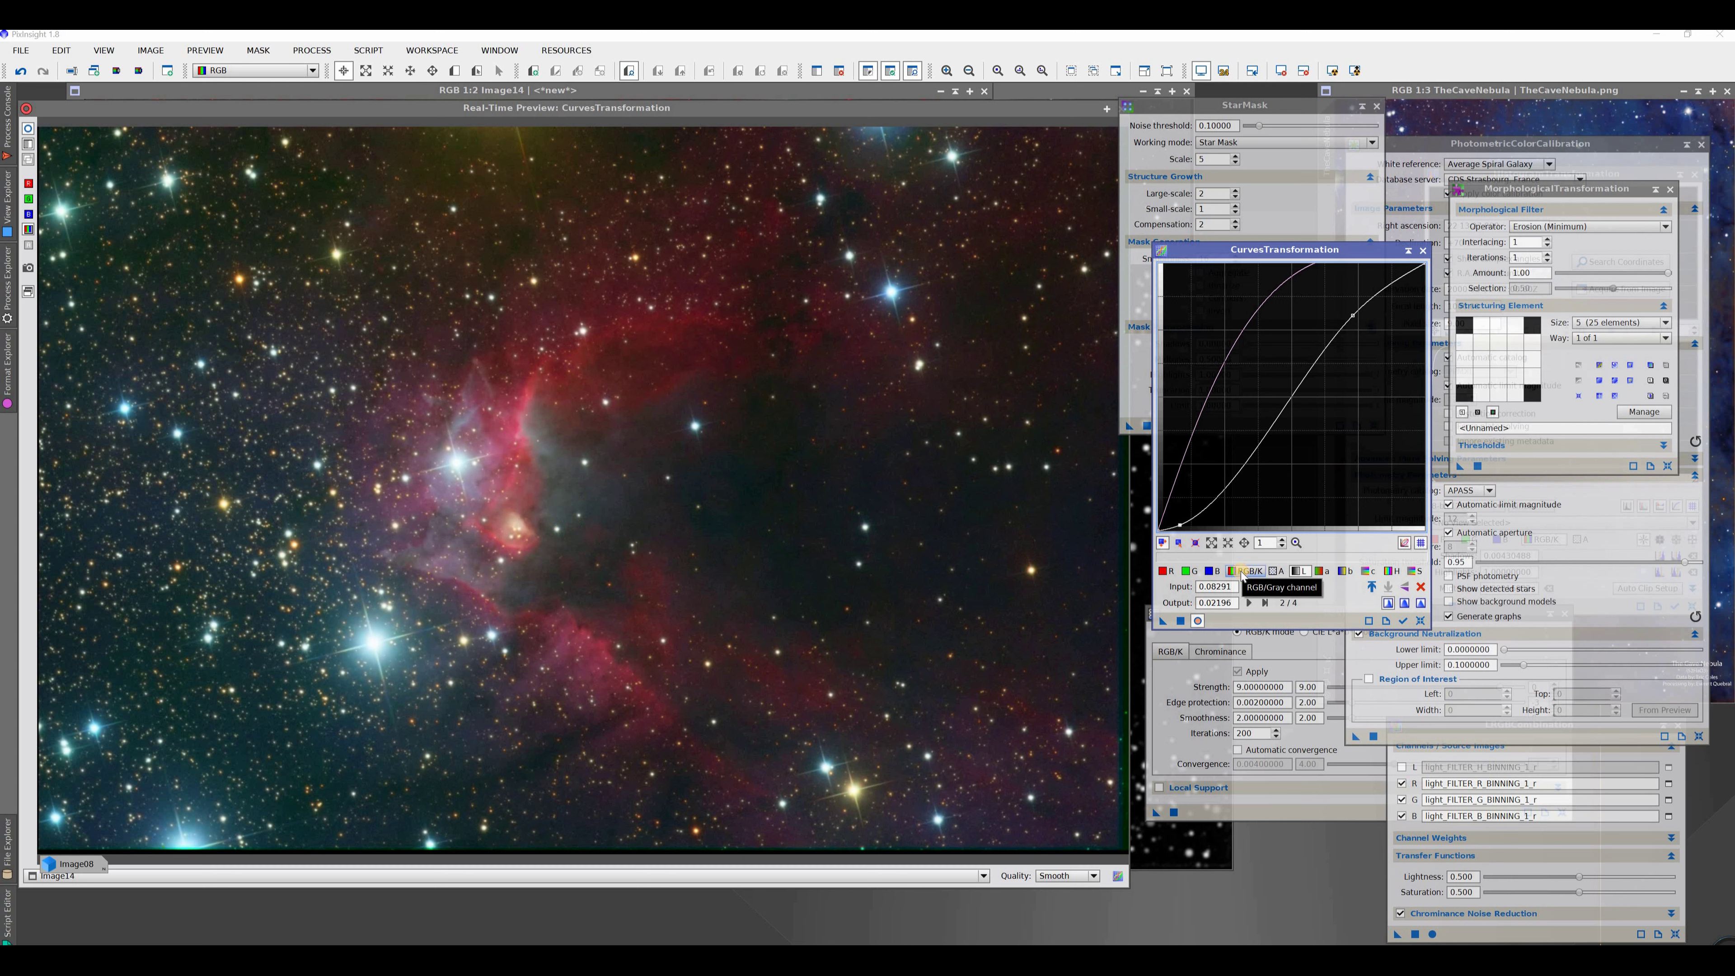
pyautogui.click(1173, 517)
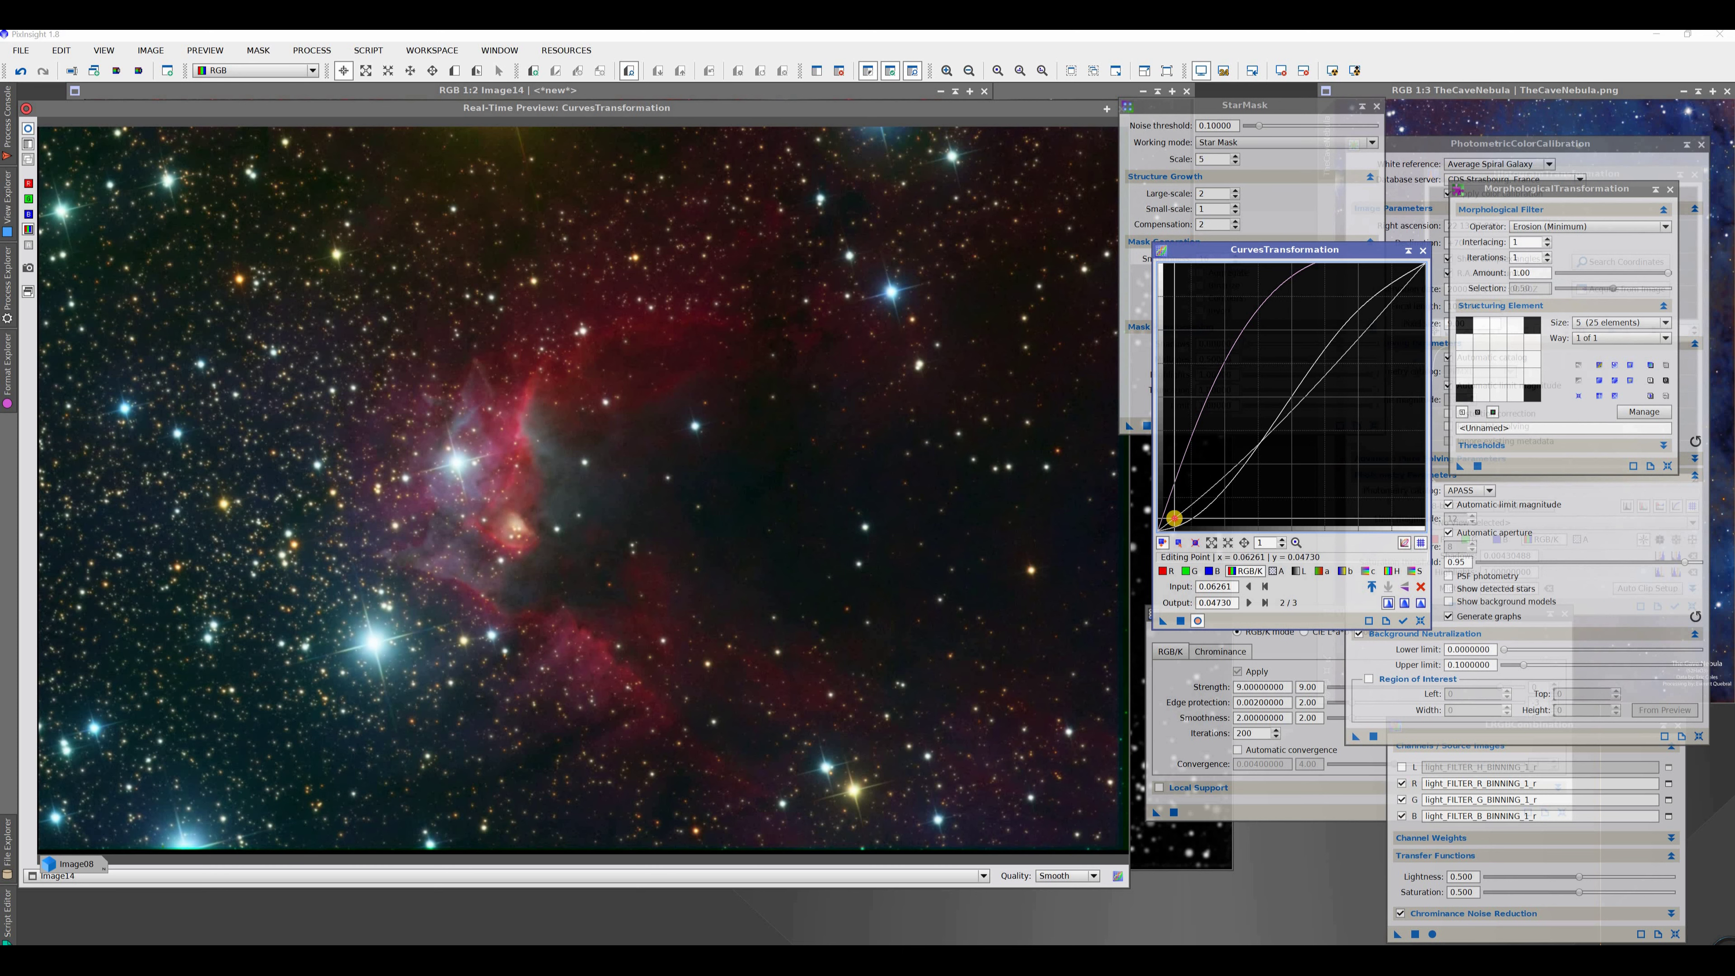
pyautogui.moveTo(1174, 516); pyautogui.dragTo(1176, 517)
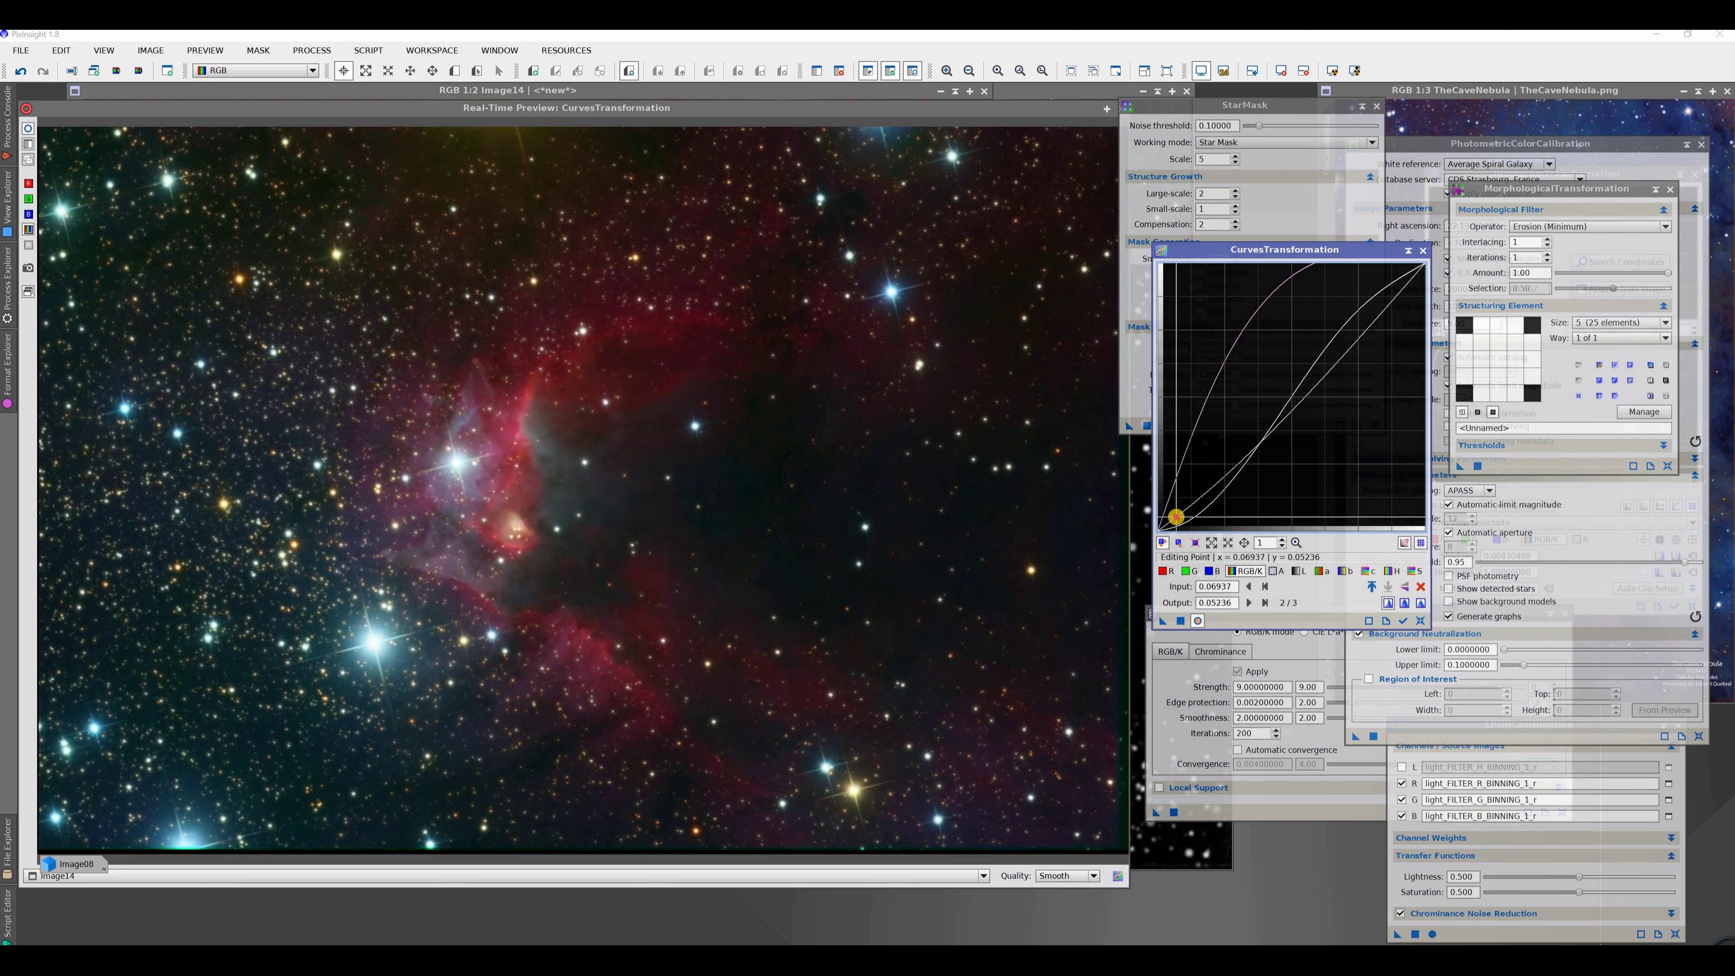
pyautogui.moveTo(1176, 517); pyautogui.dragTo(1177, 513)
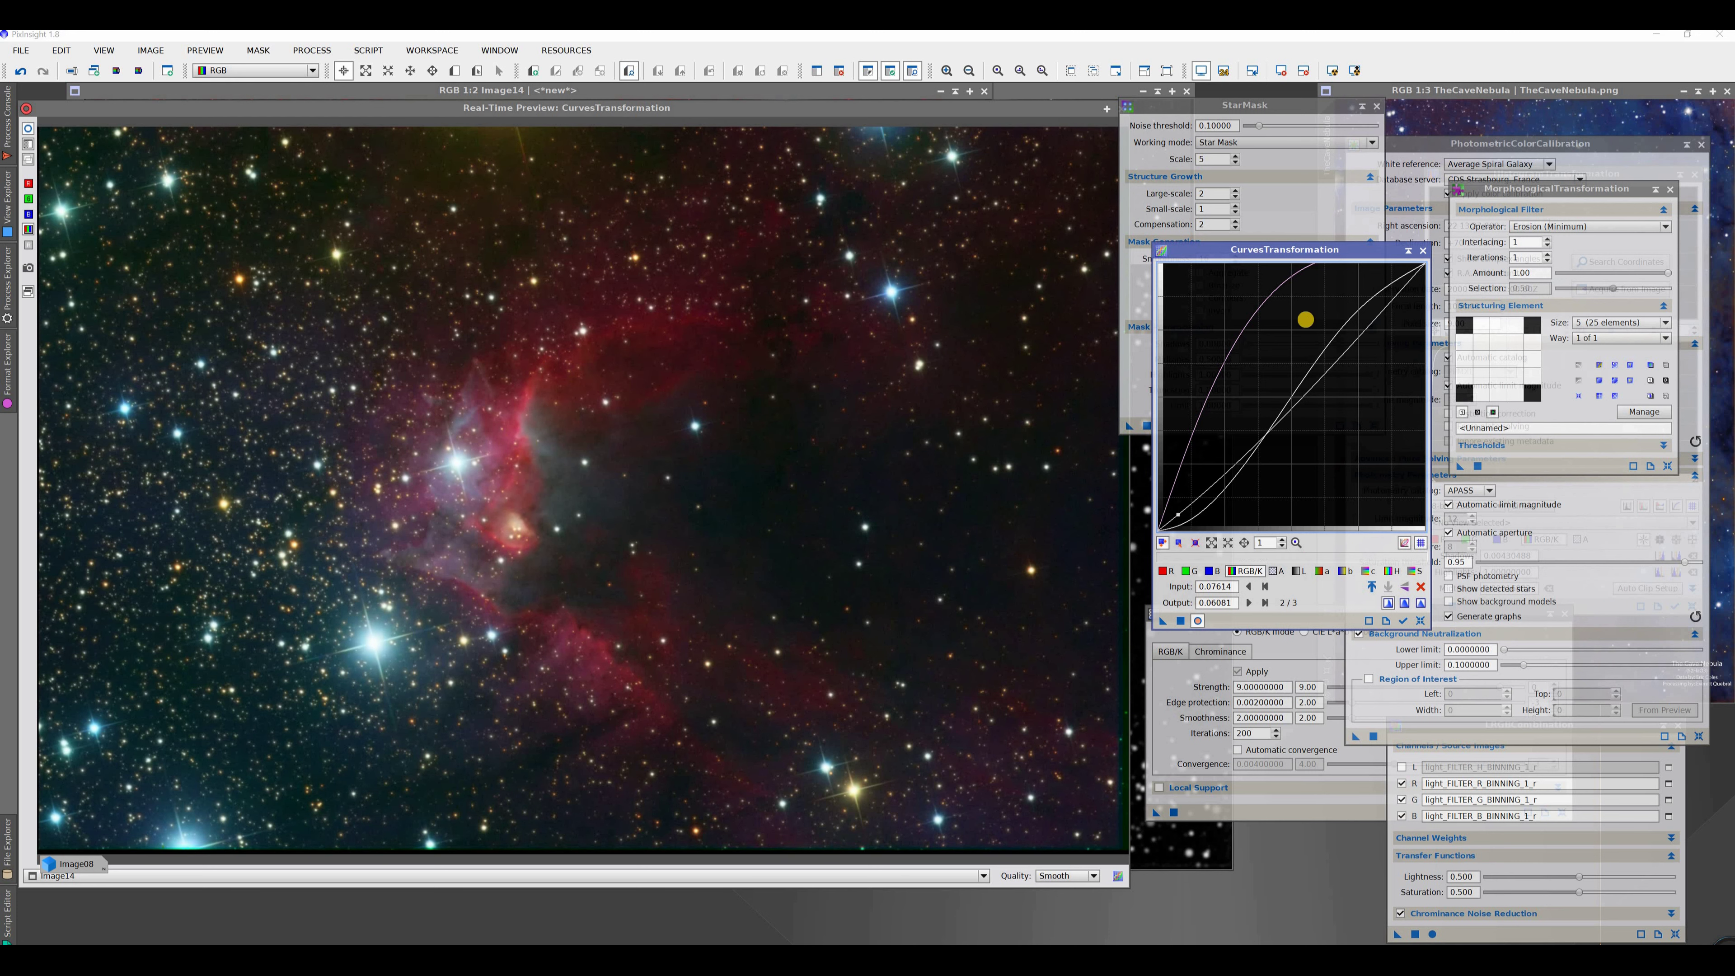
pyautogui.click(1371, 308)
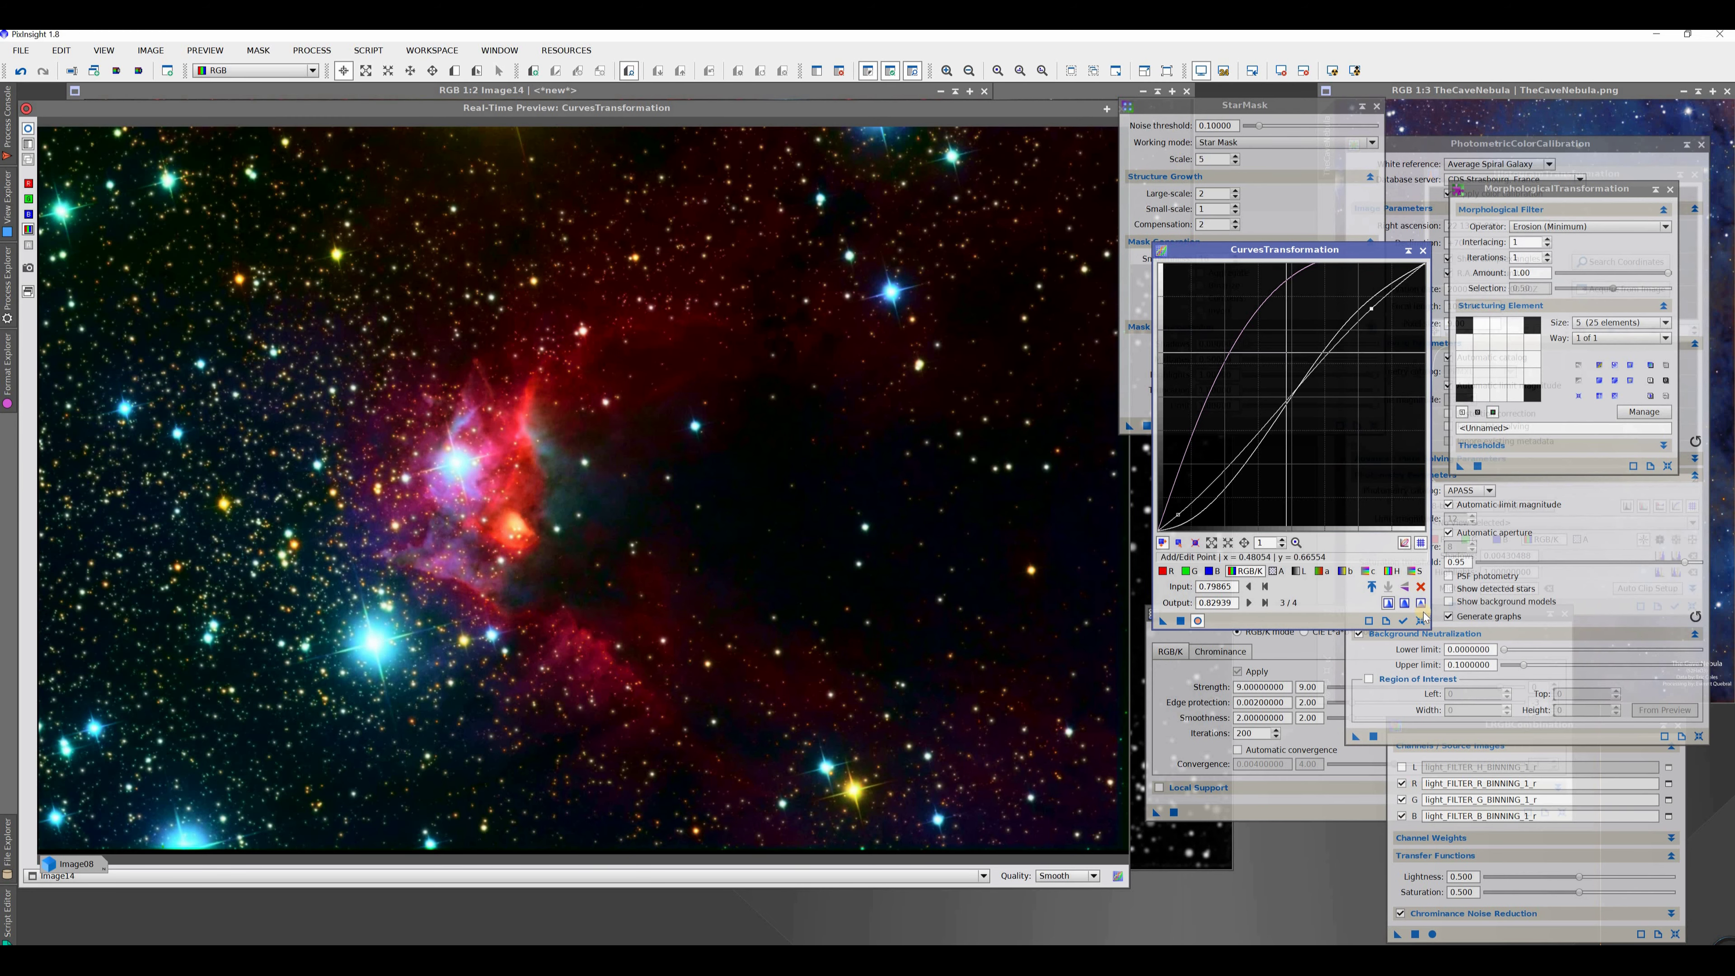
# Reset all curves and close the real-time preview
pyautogui.click(1421, 619)
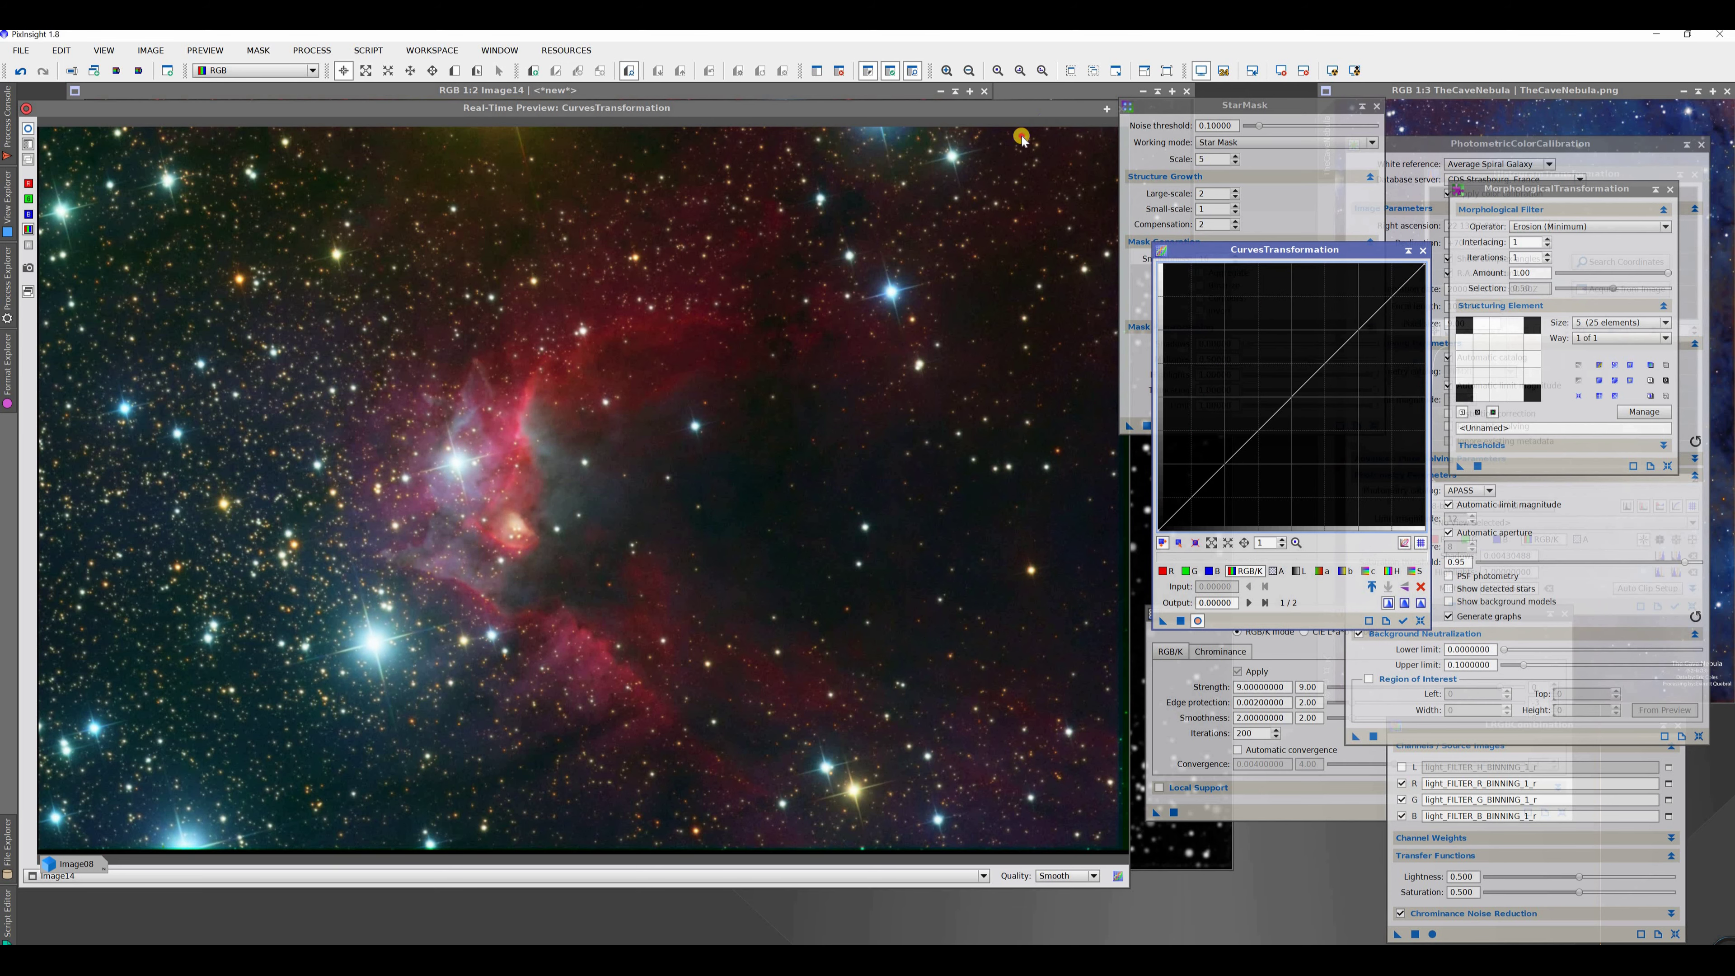
pyautogui.moveTo(1064, 111); pyautogui.dragTo(1021, 137)
pyautogui.click(1078, 133)
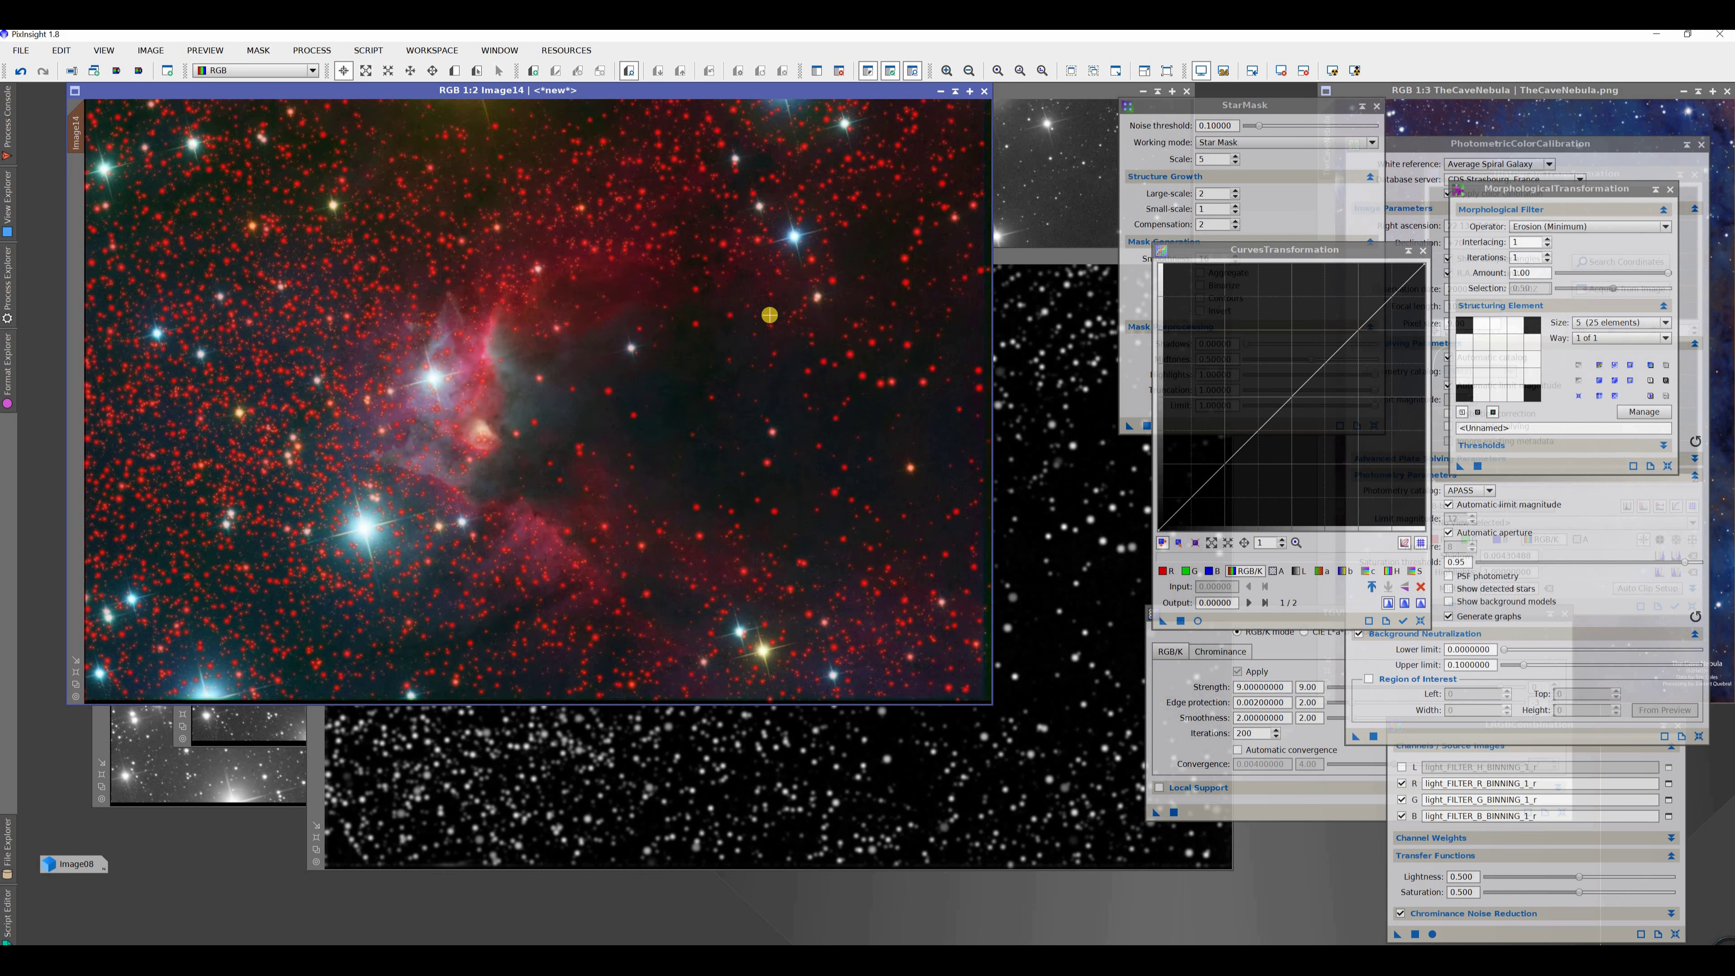
# Remove the star mask from the color image and reposition the image window
pyautogui.click(839, 70)
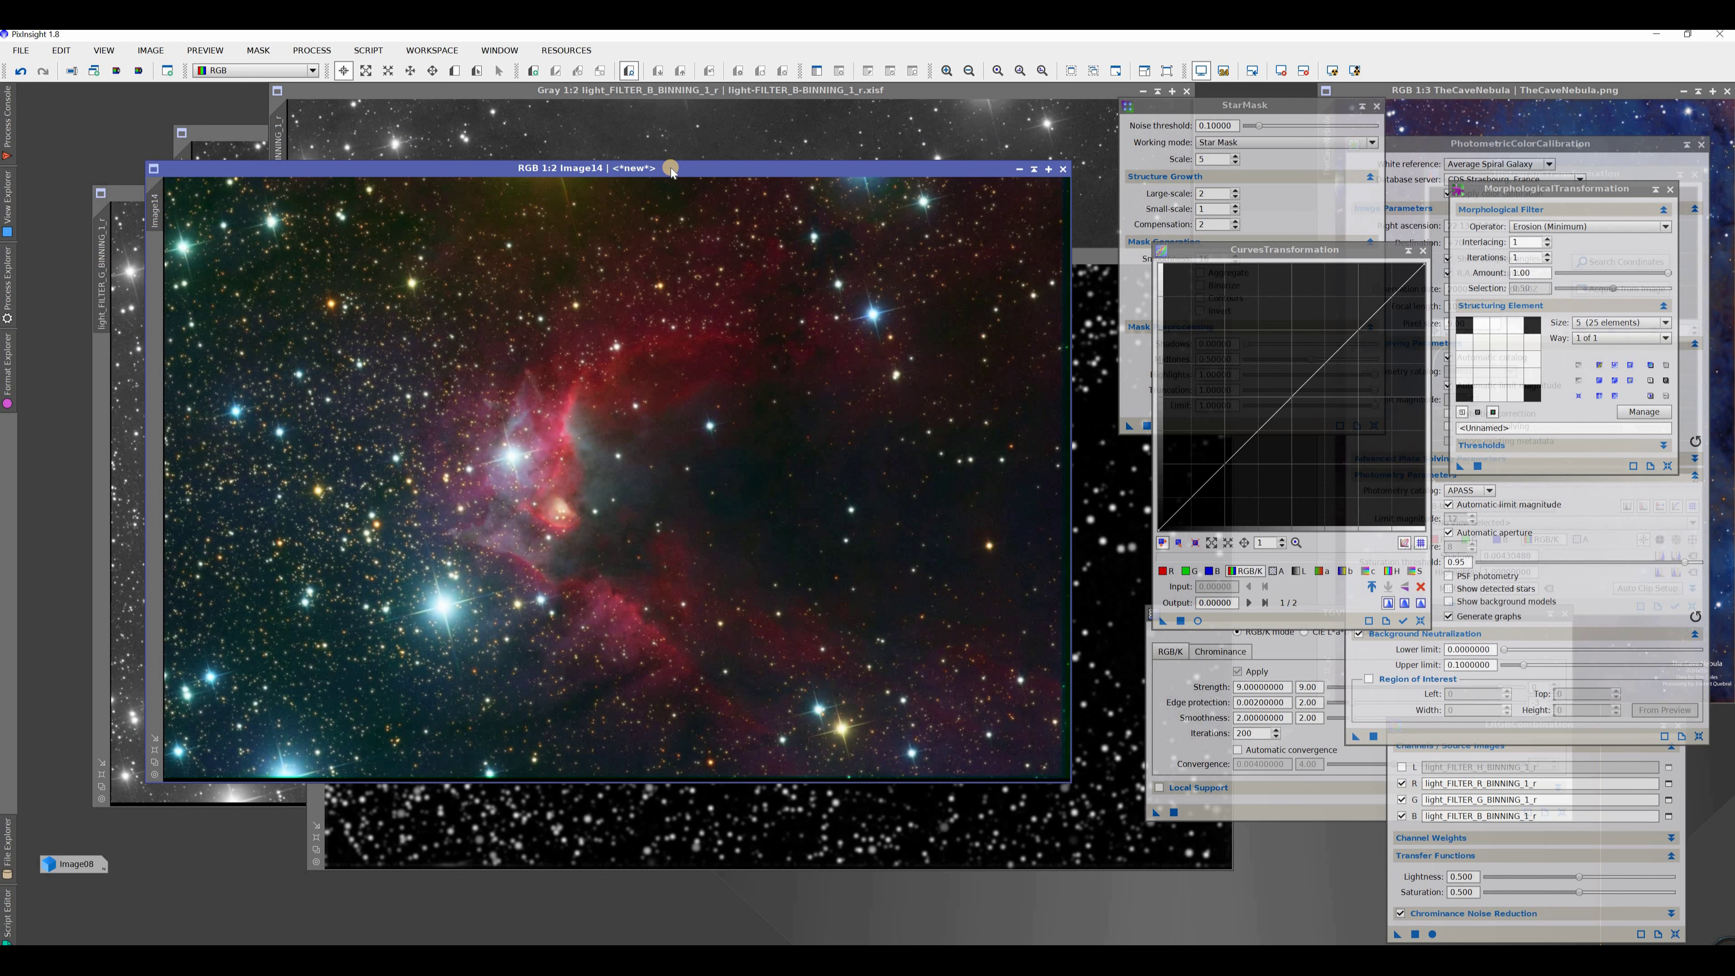
pyautogui.moveTo(670, 168); pyautogui.dragTo(630, 135)
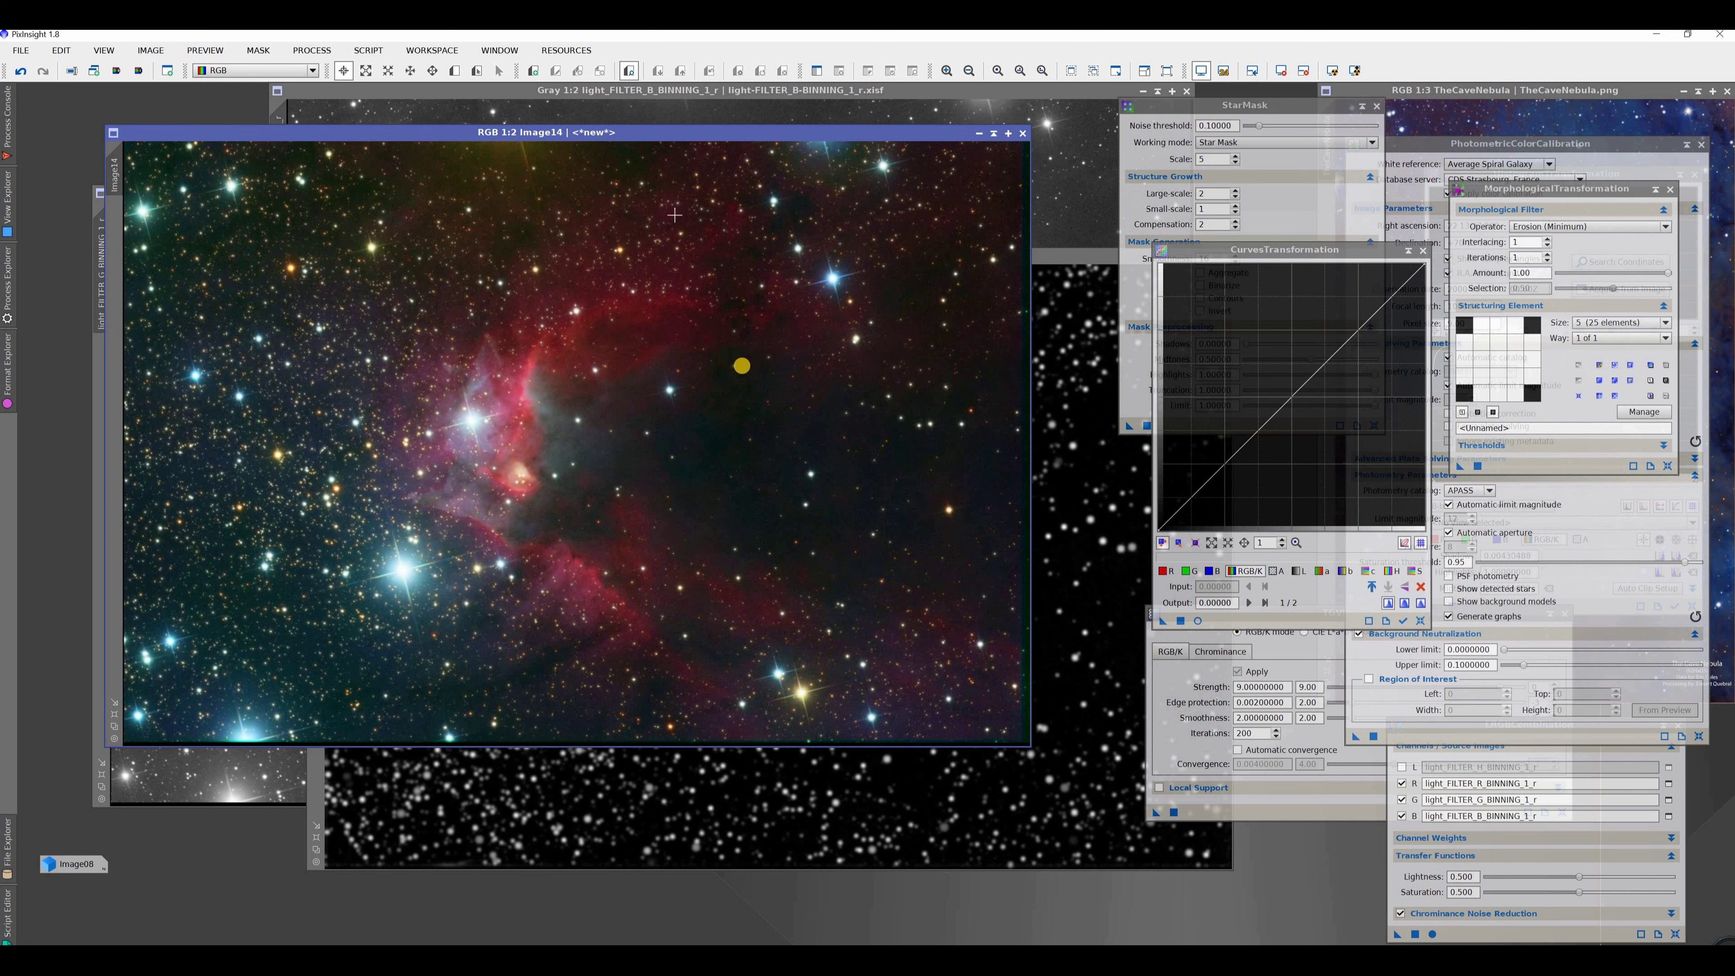
# Inspect the background noise in the color image's dark nebula region and bring the TGVDenoise window forward
pyautogui.scroll(10, 740, 366)
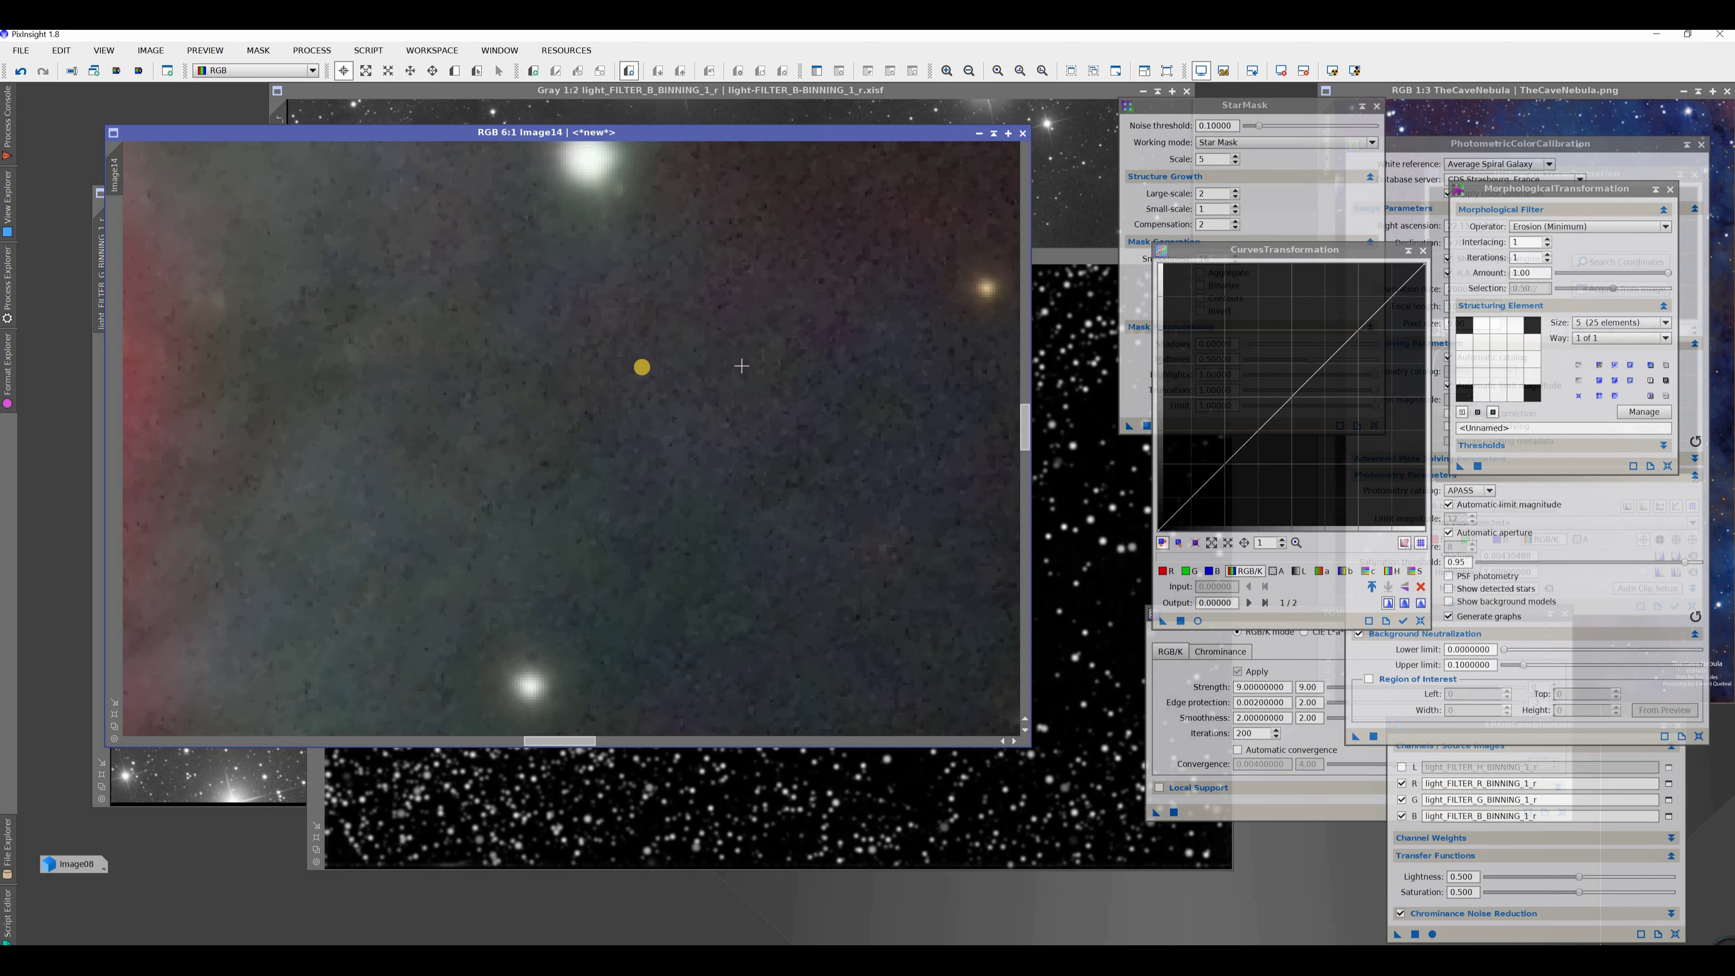
pyautogui.scroll(-6, 720, 382)
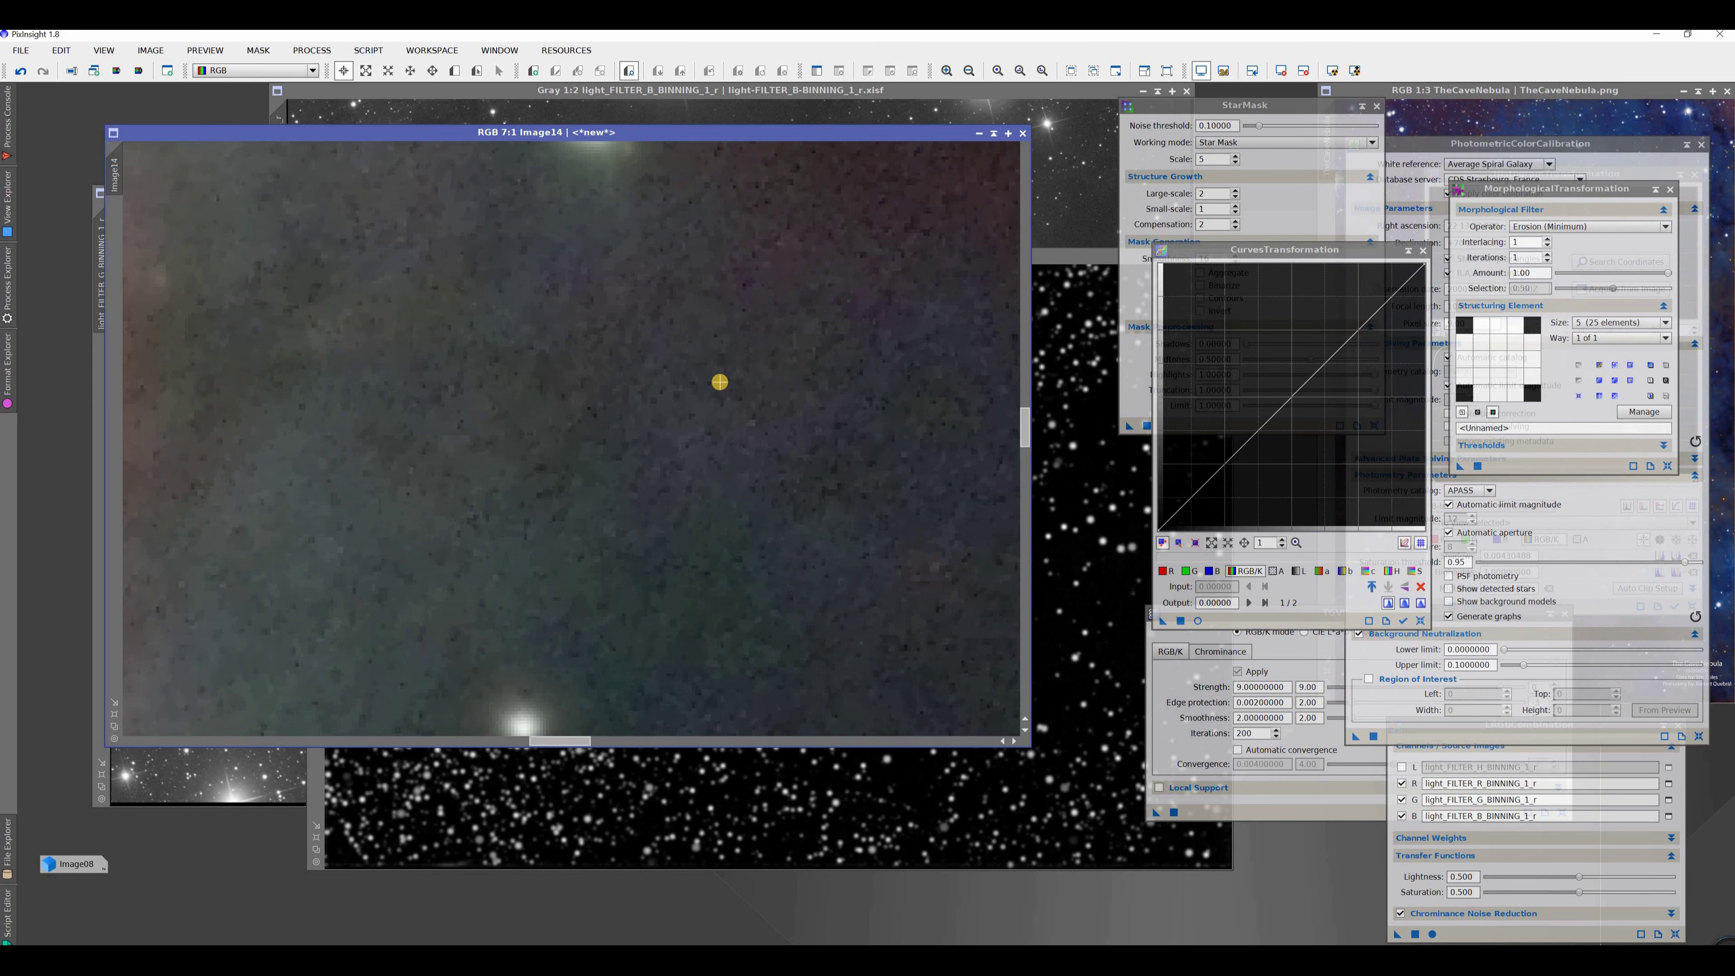
pyautogui.click(1302, 629)
pyautogui.moveTo(1306, 613); pyautogui.dragTo(1220, 518)
# Create a preview over the dark area beside the red nebula edge and apply TGVDenoise to that preview
pyautogui.click(454, 71)
pyautogui.moveTo(251, 243); pyautogui.dragTo(681, 640)
pyautogui.doubleClick(616, 500)
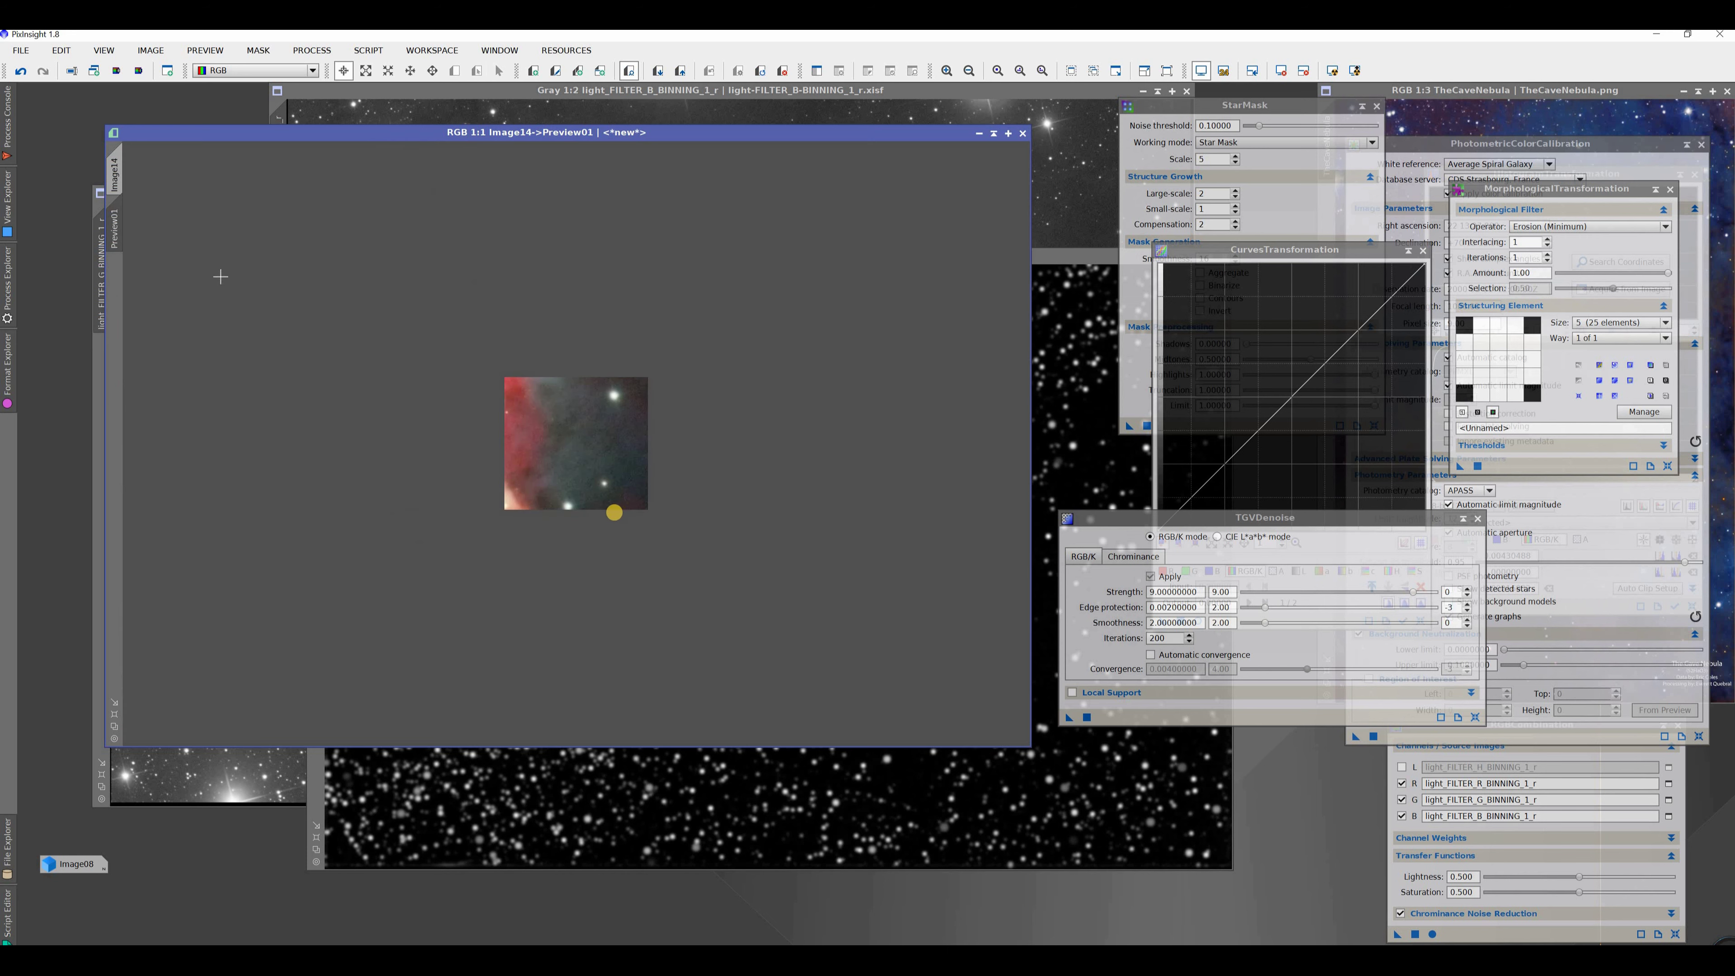
pyautogui.scroll(4, 611, 512)
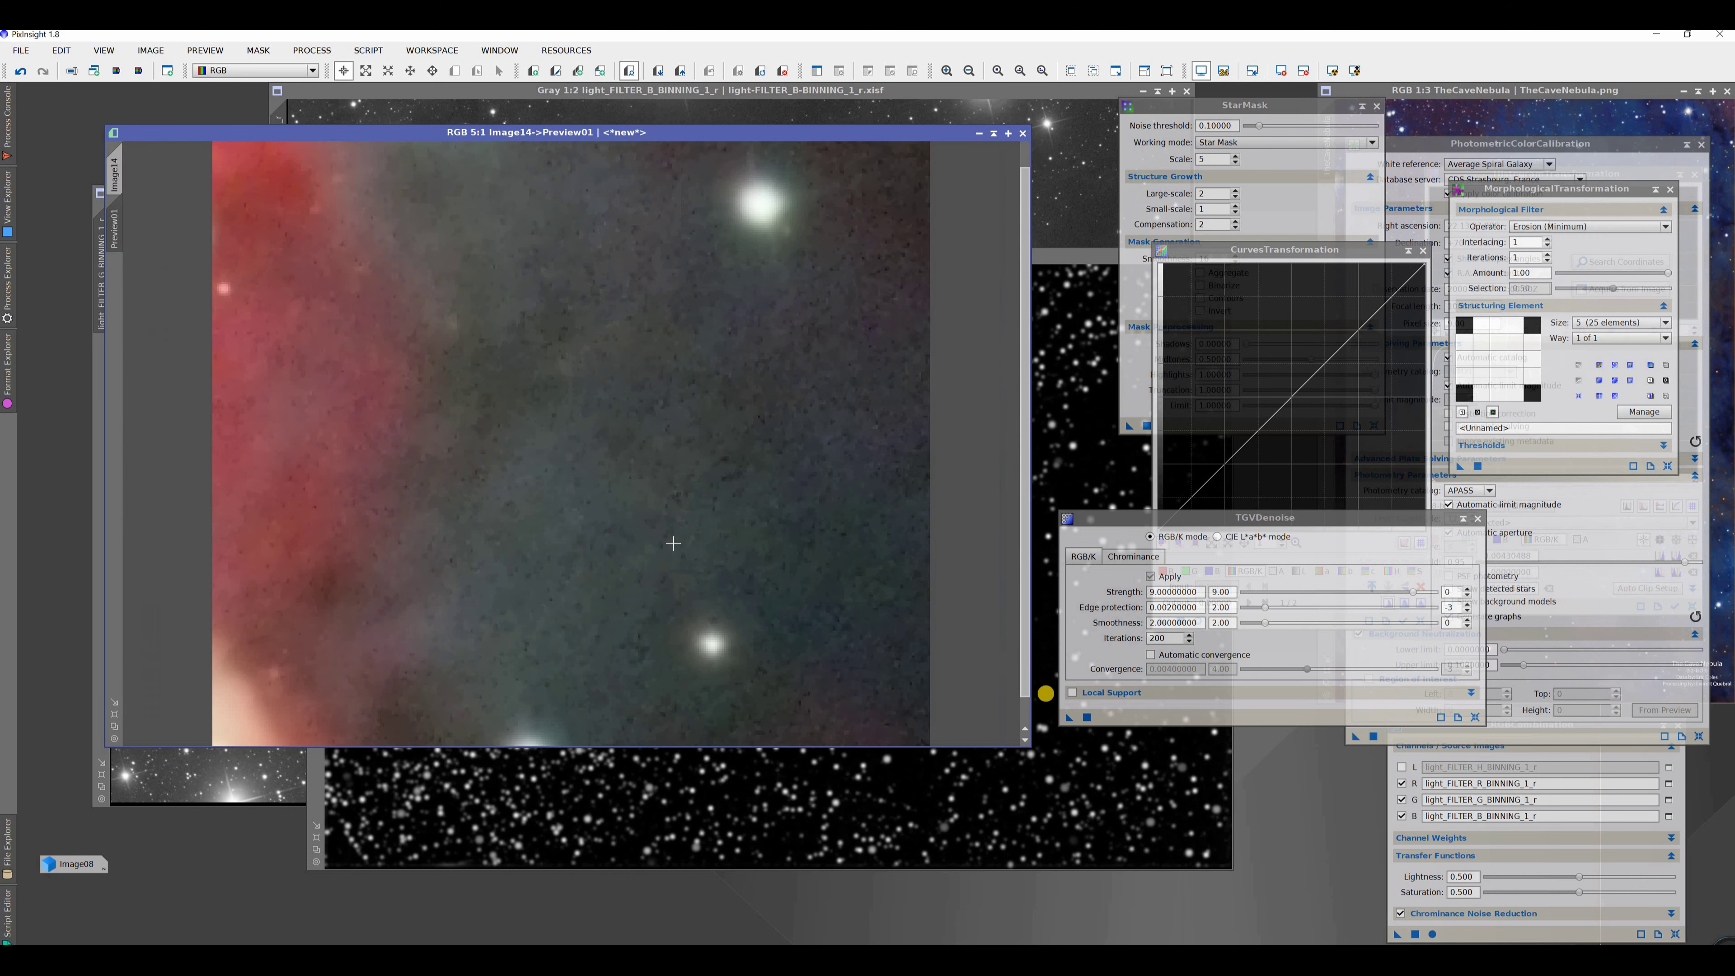
pyautogui.moveTo(1078, 716); pyautogui.dragTo(618, 502)
# Compare the denoised preview with the main color image, and delete the preview
pyautogui.click(114, 179)
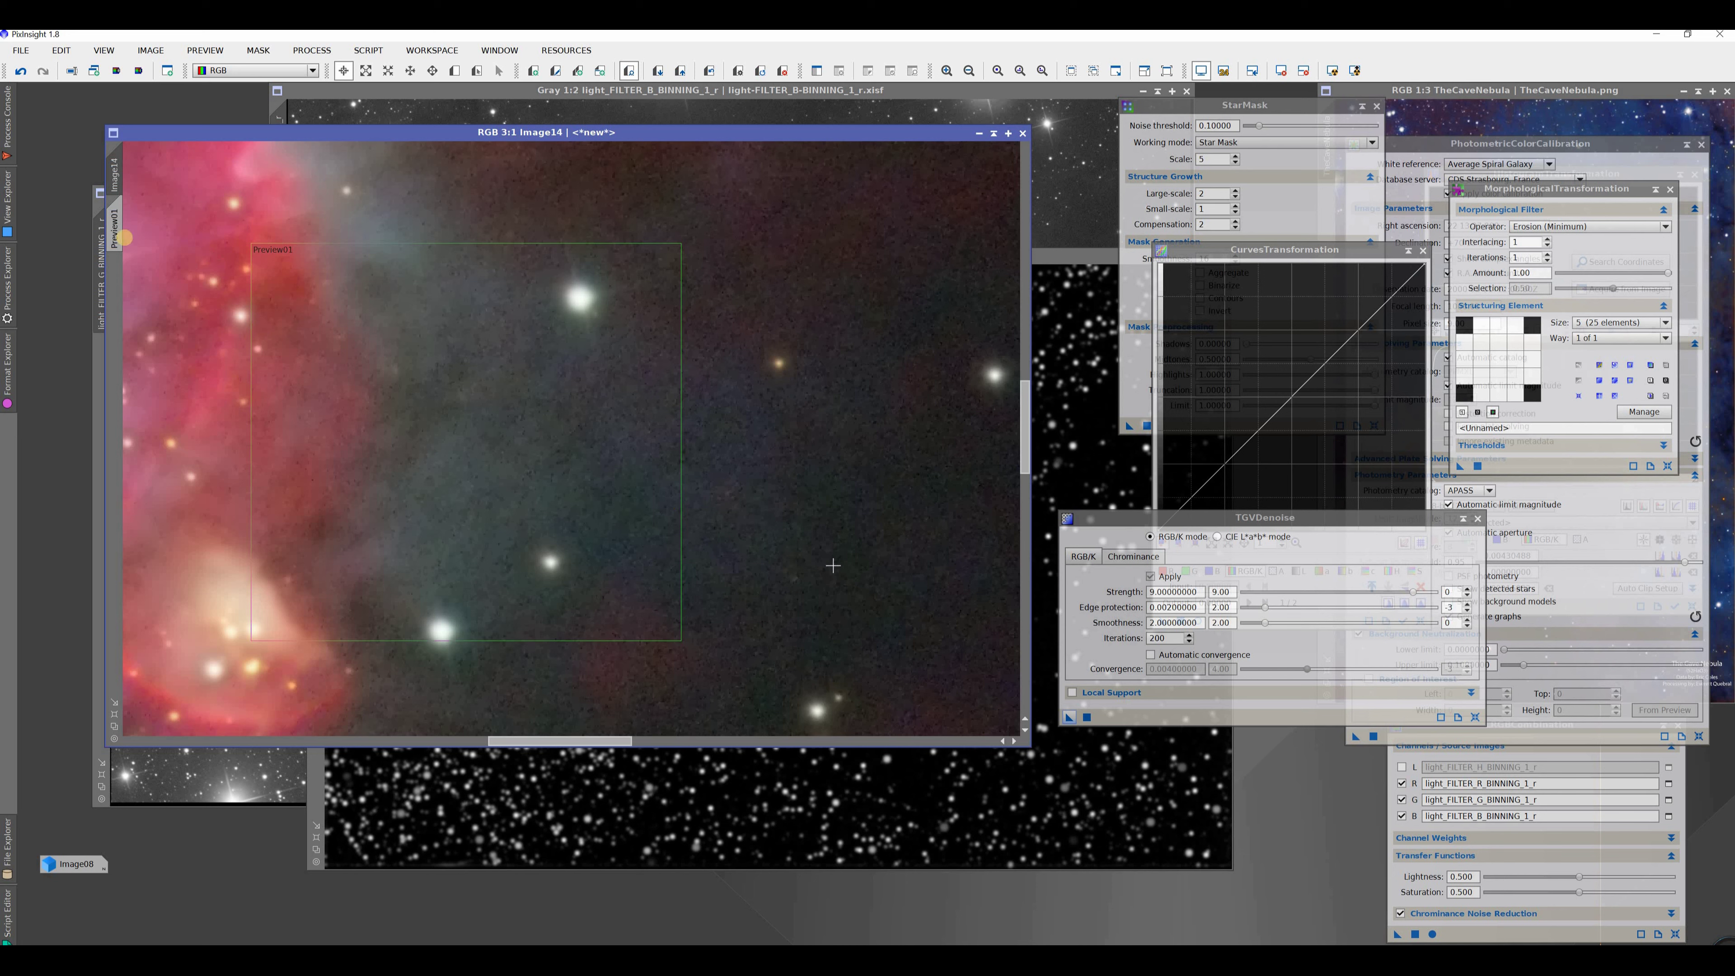
pyautogui.click(115, 231)
pyautogui.rightClick(117, 231)
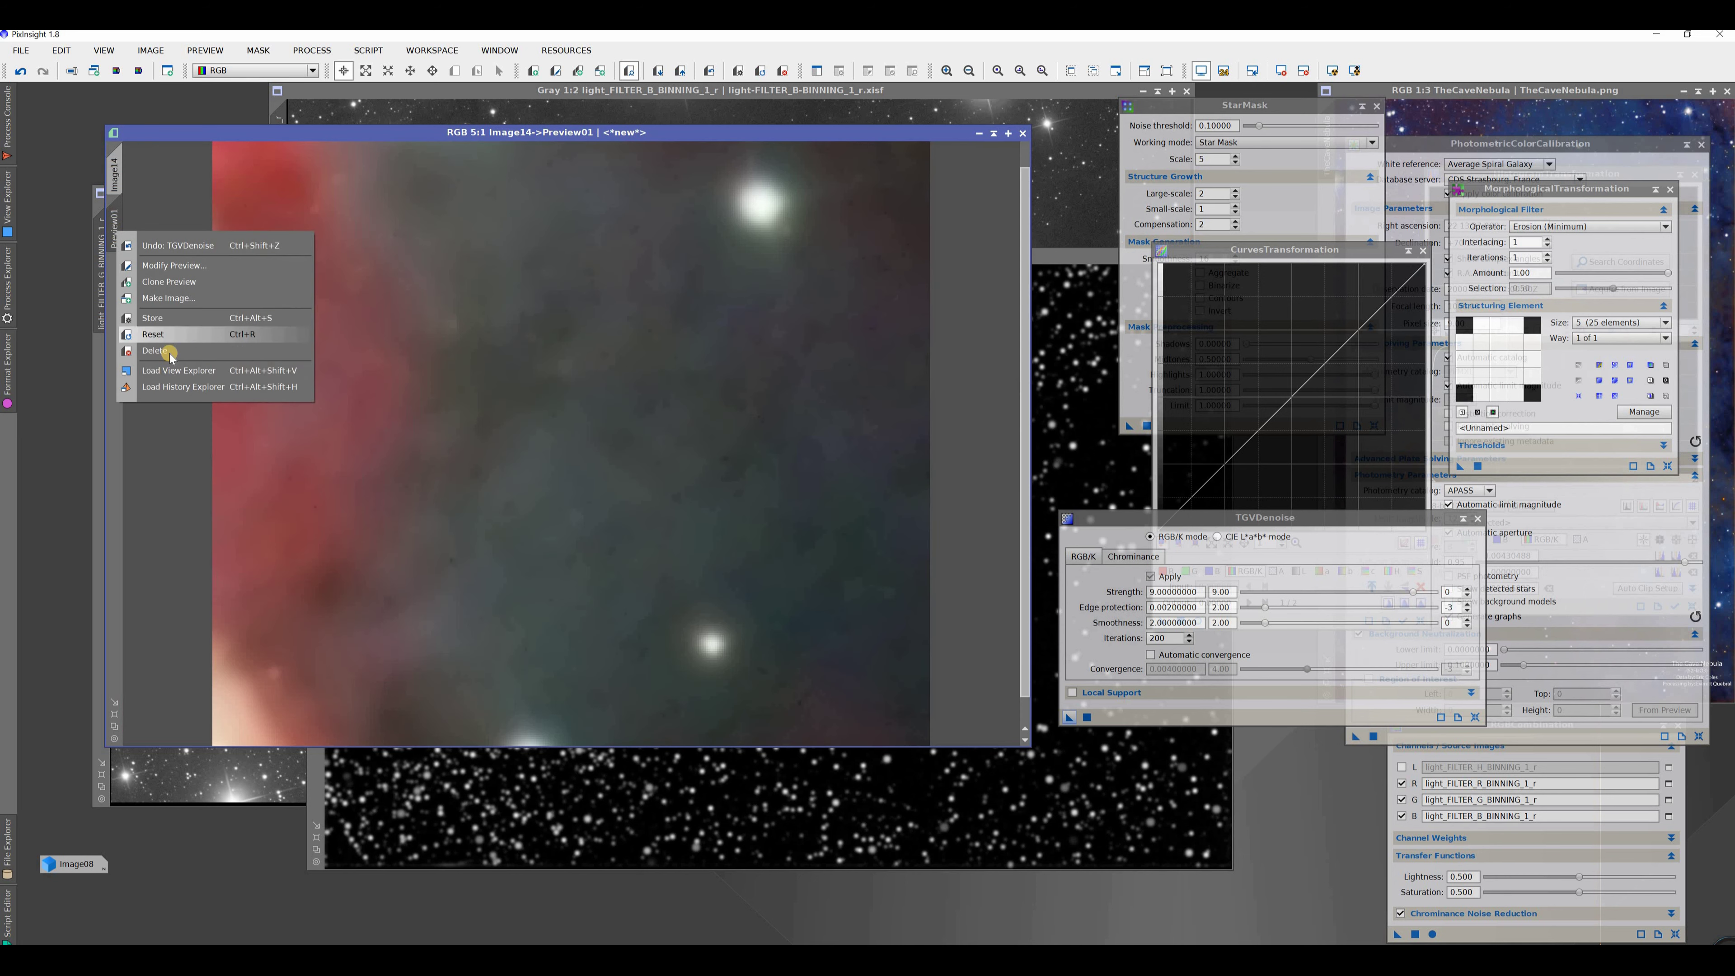
pyautogui.click(244, 351)
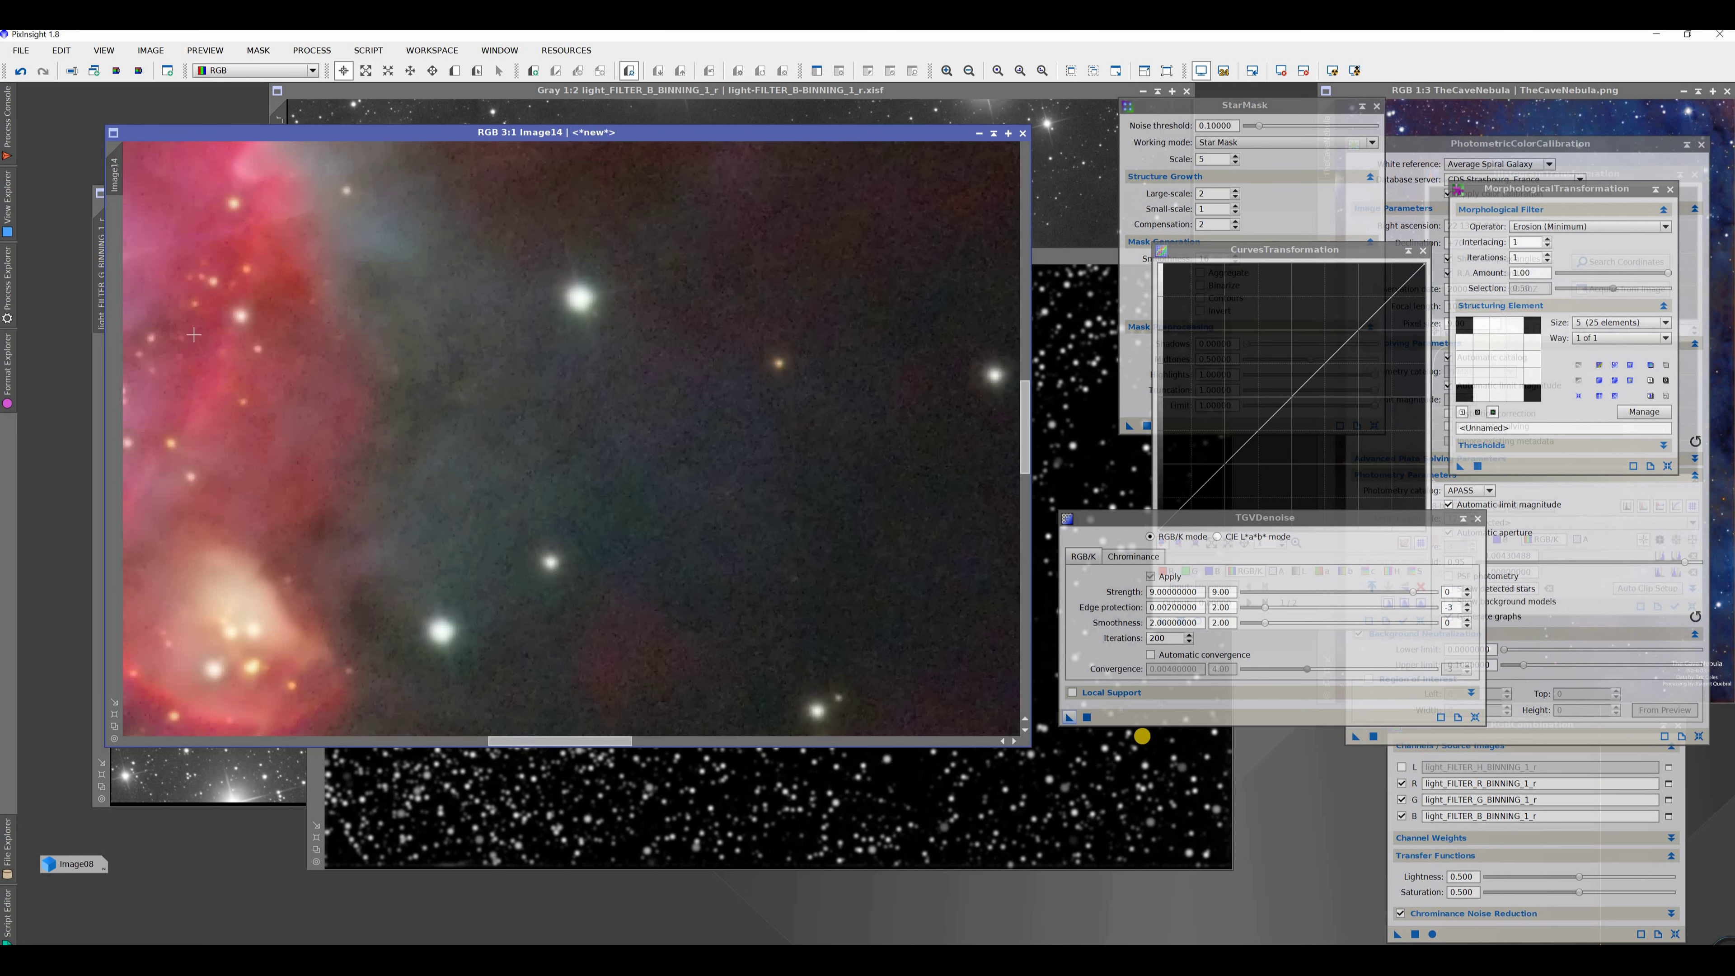
# Apply TGVDenoise to the whole color image and compare before and after by undoing and redoing it
pyautogui.click(1086, 716)
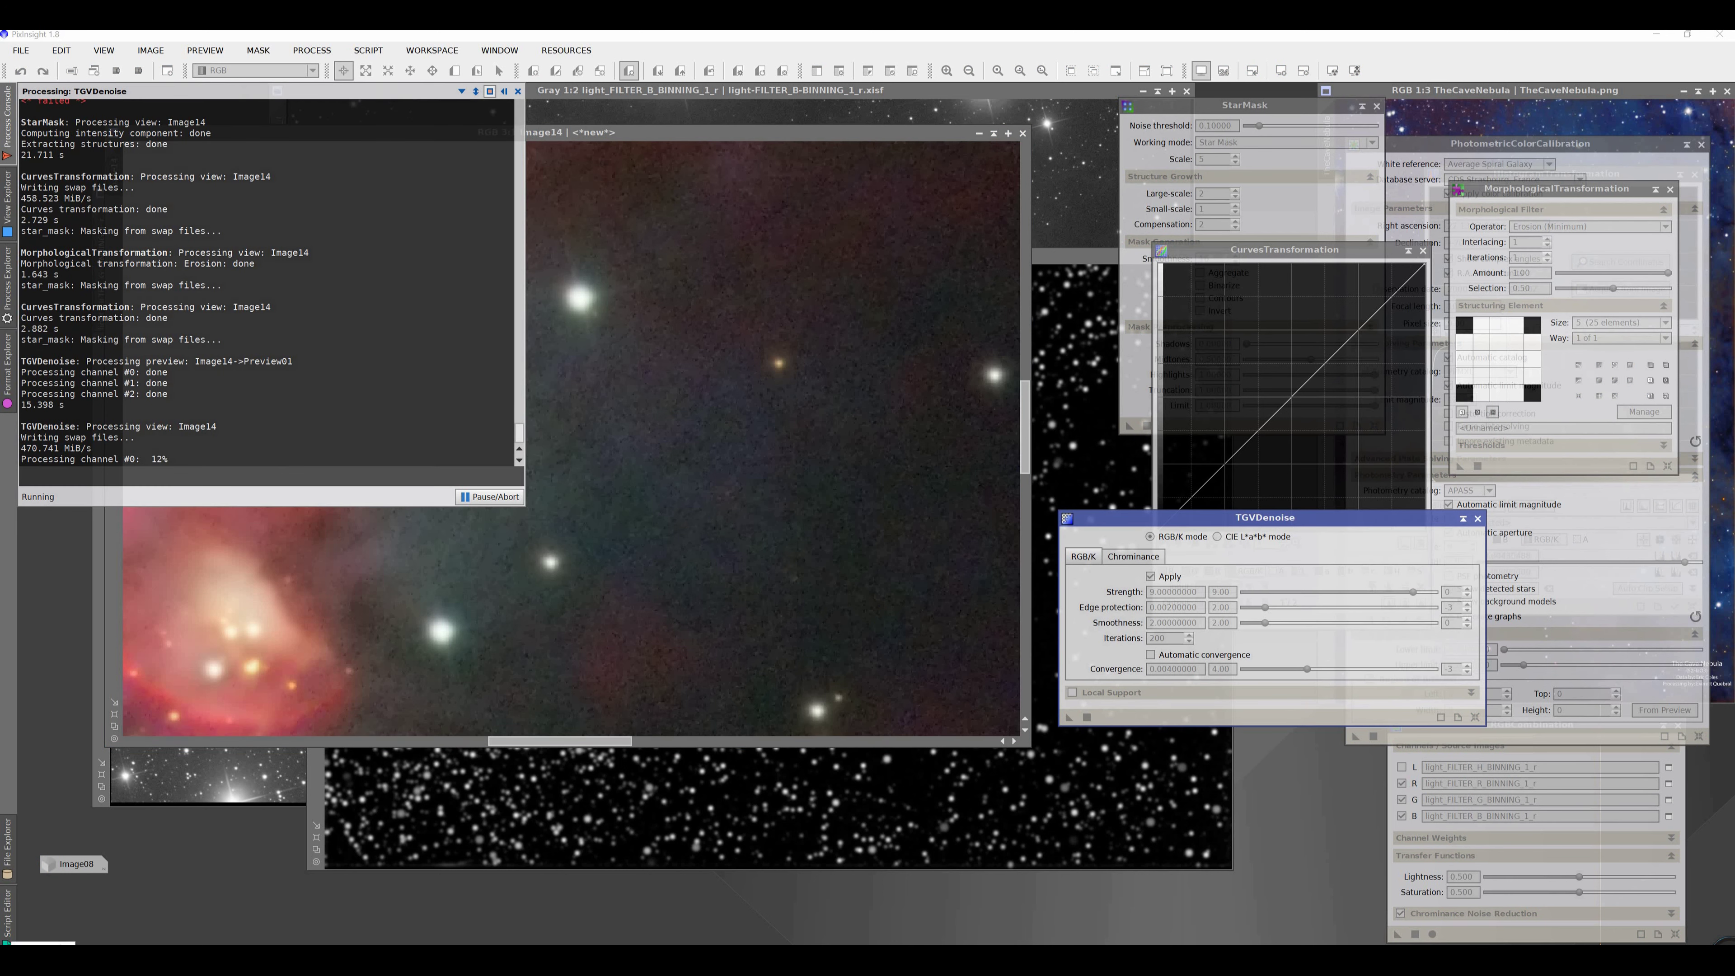
pyautogui.click(21, 71)
pyautogui.click(41, 72)
pyautogui.scroll(2, 331, 380)
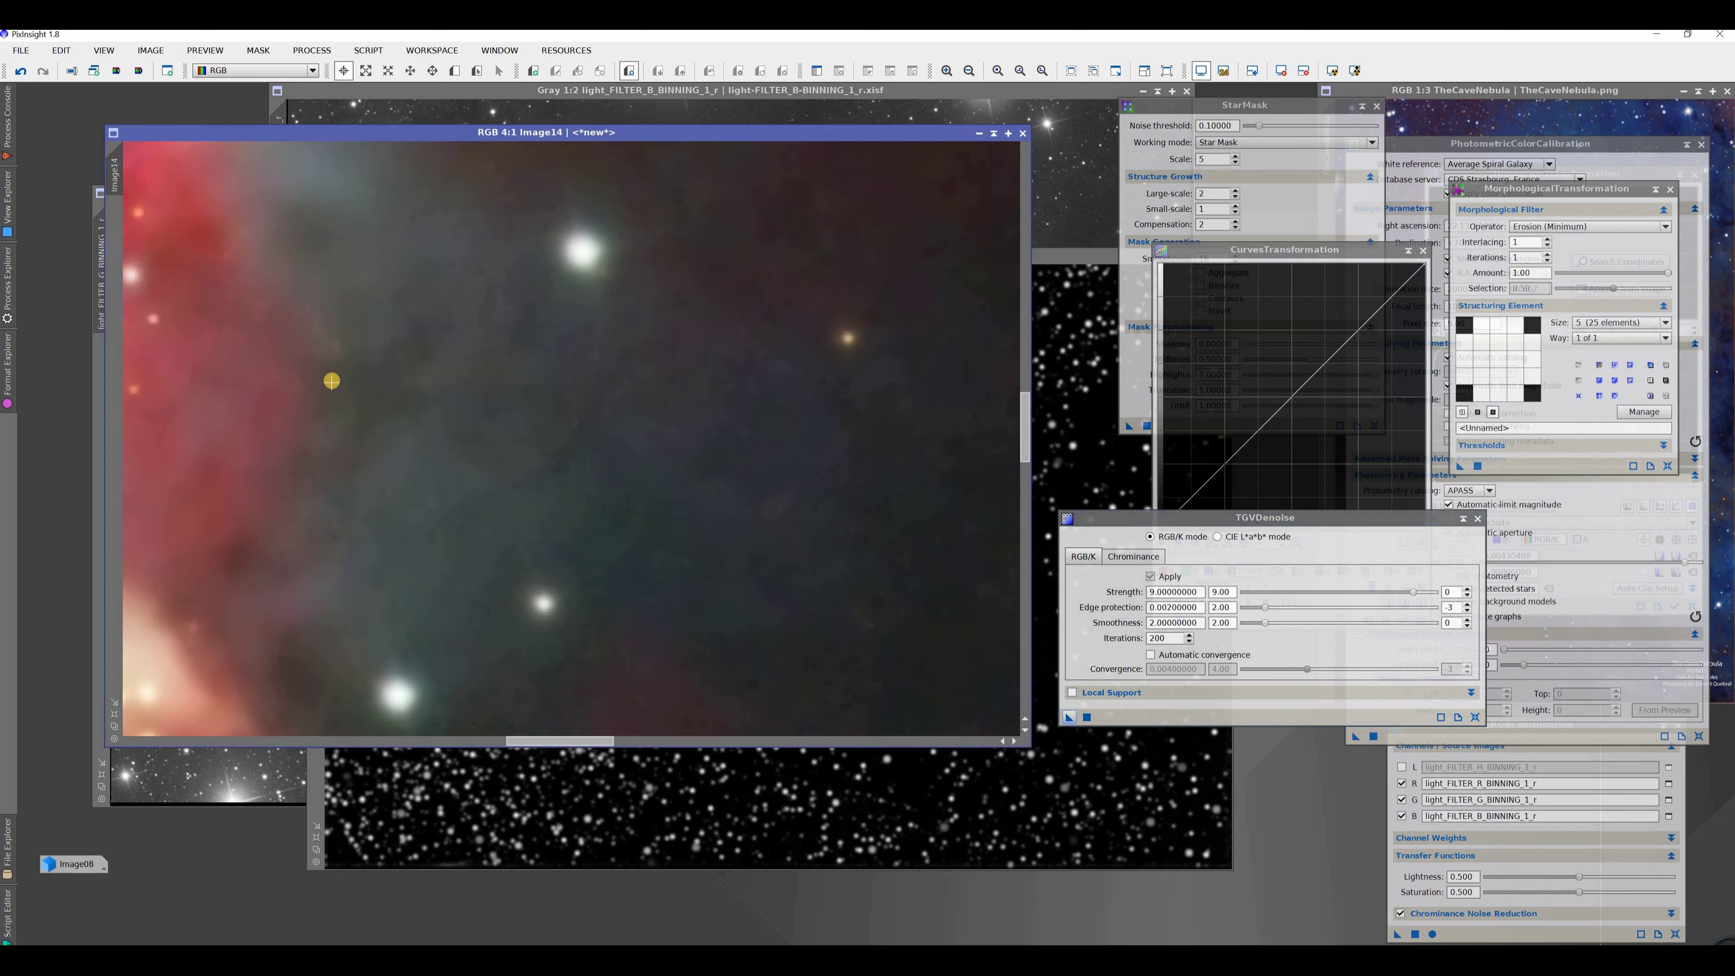
pyautogui.scroll(-2, 330, 380)
pyautogui.moveTo(515, 740); pyautogui.dragTo(444, 740)
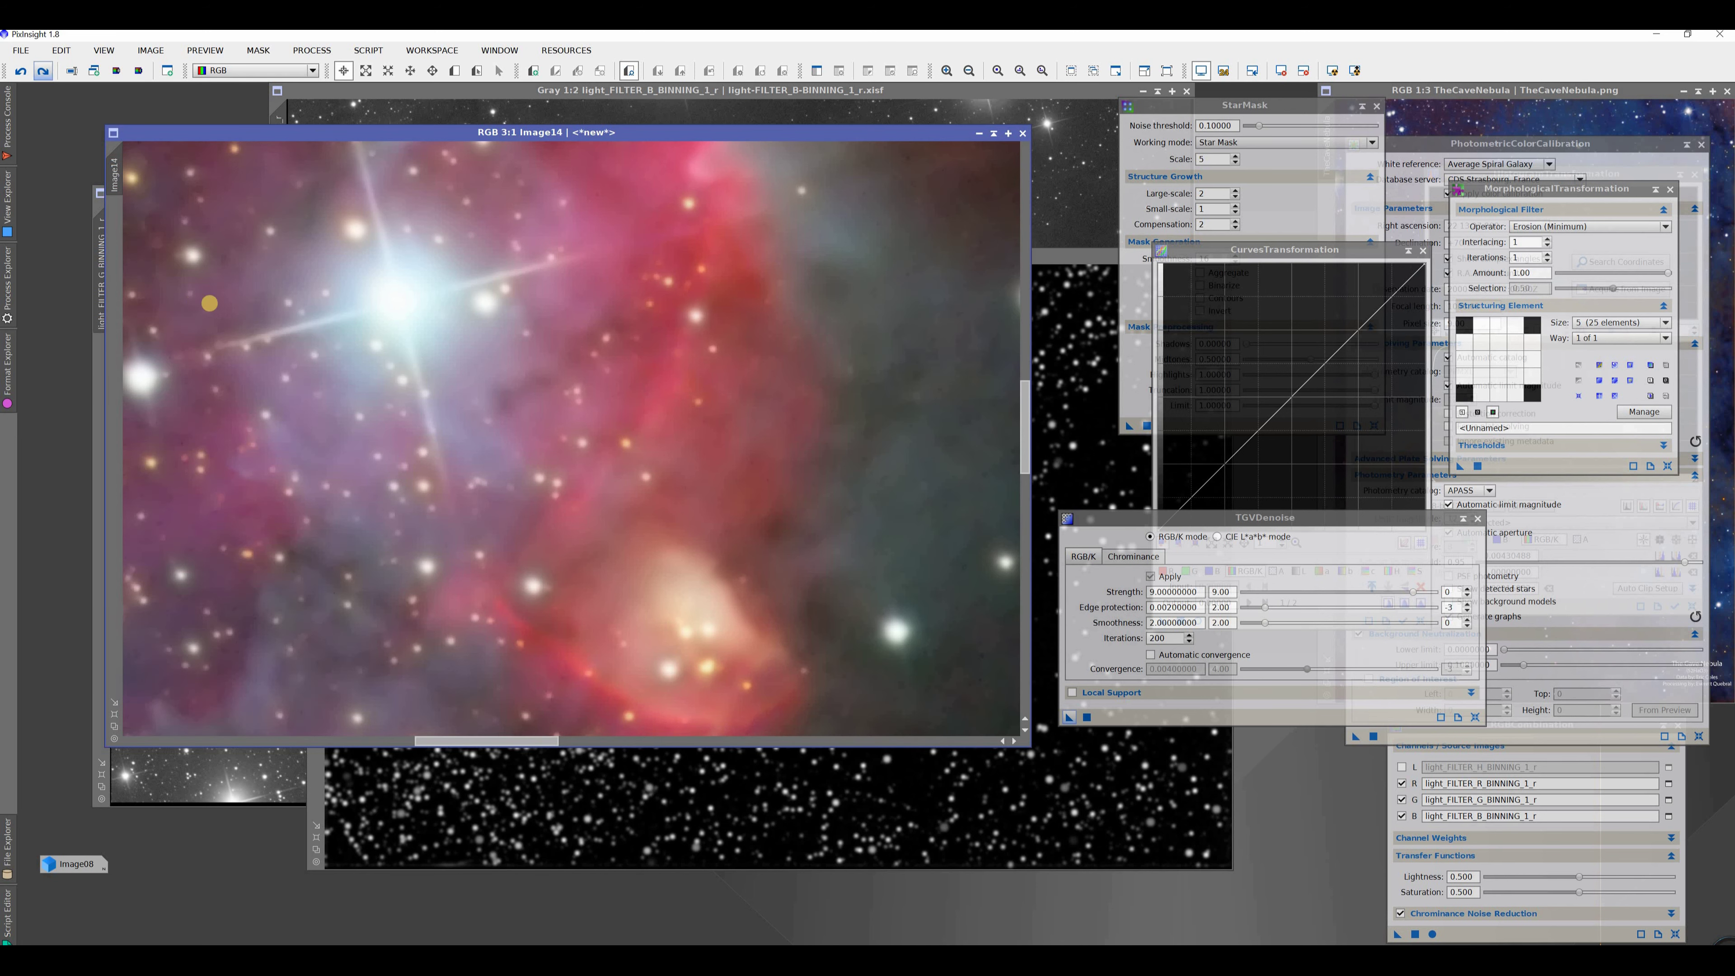
pyautogui.click(44, 72)
# Open AutomaticBackgroundExtractor, place its window beside the color image and expand the target image correction settings
pyautogui.scroll(-5, 360, 464)
pyautogui.scroll(3, 360, 464)
pyautogui.scroll(-1, 360, 464)
pyautogui.scroll(1, 360, 464)
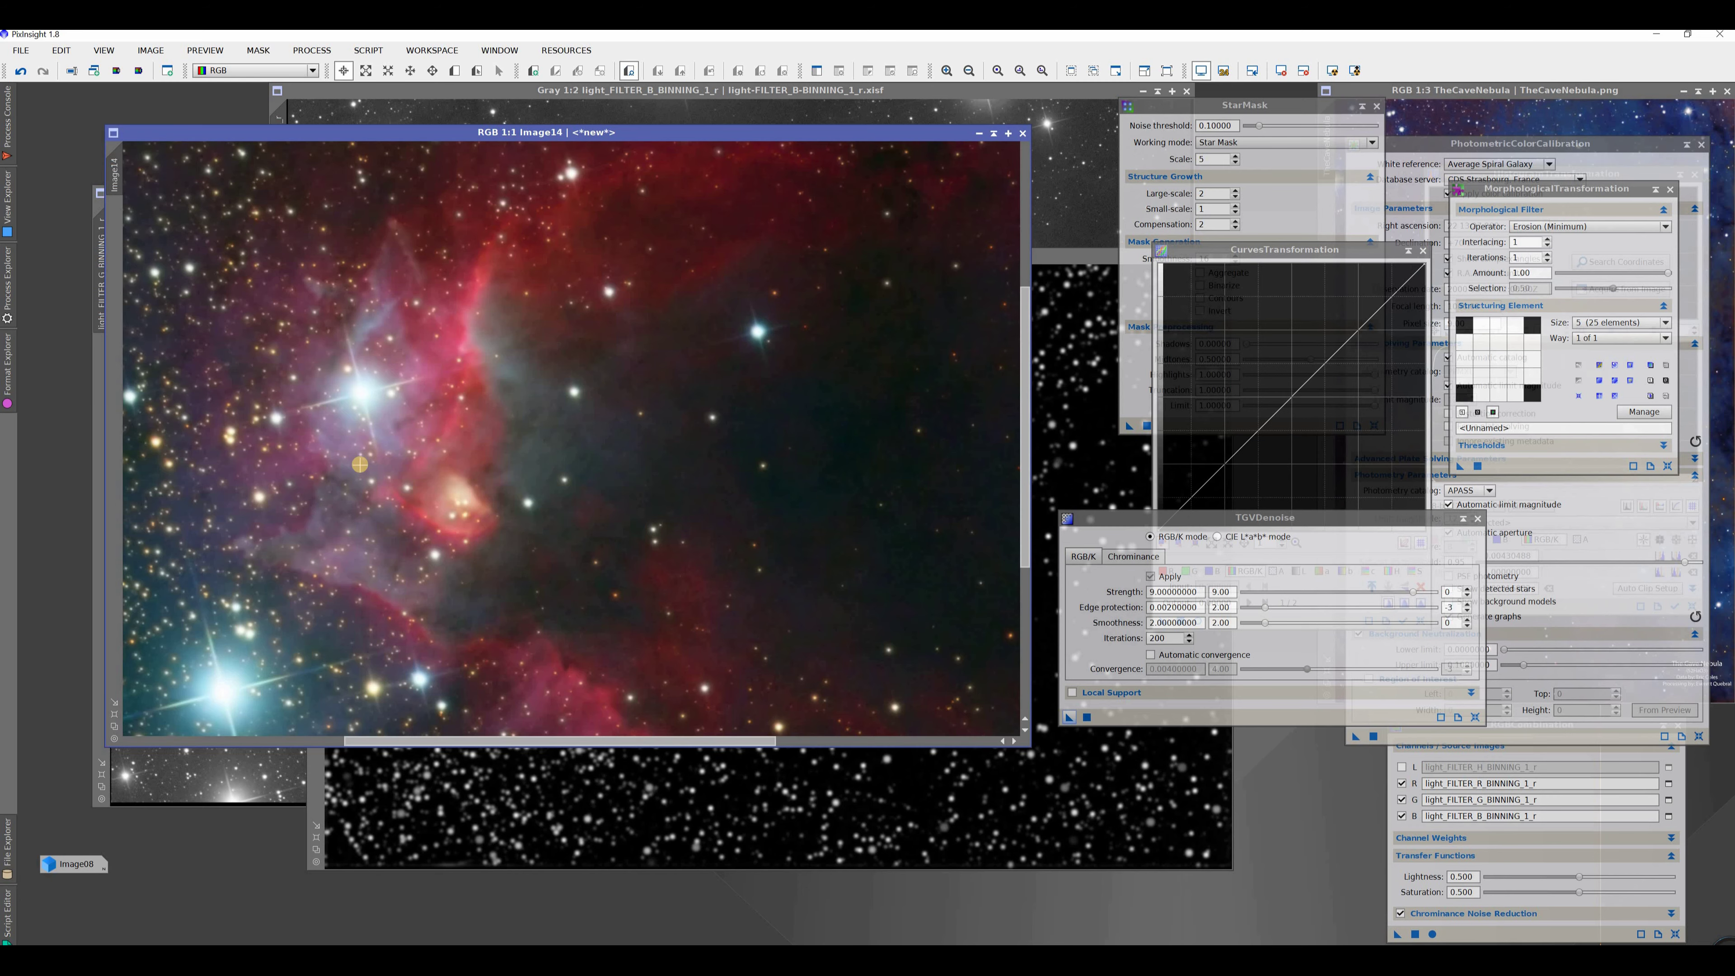
pyautogui.scroll(-3, 360, 464)
pyautogui.scroll(2, 360, 464)
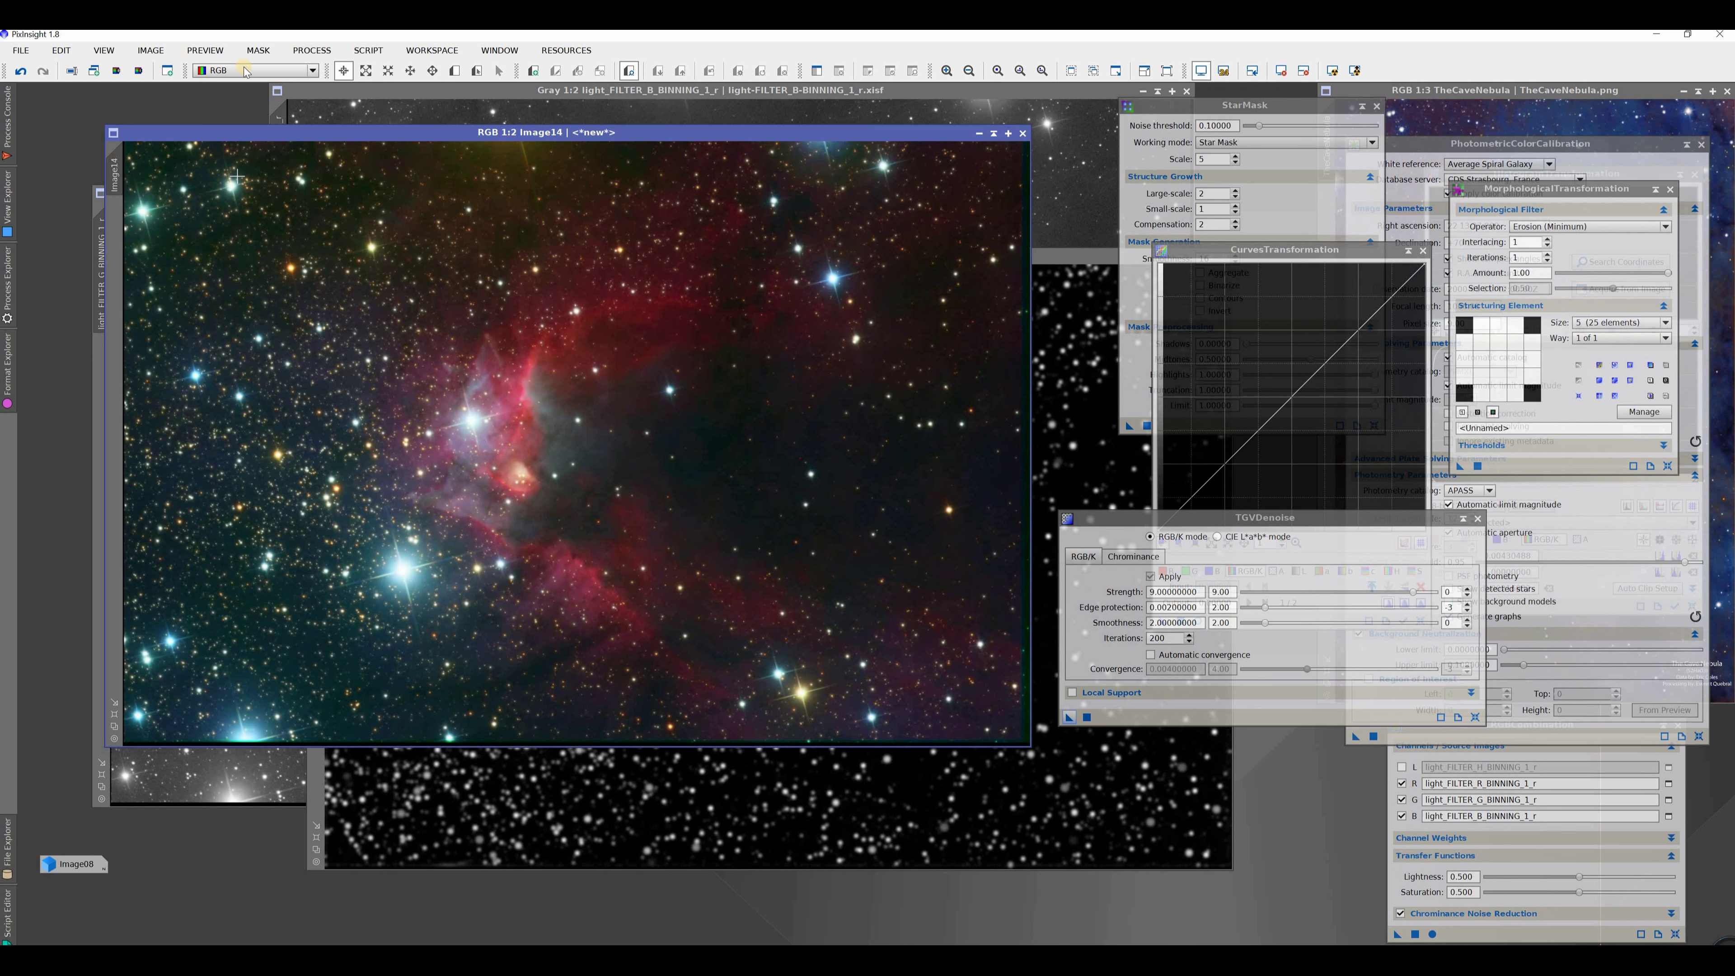
pyautogui.click(314, 51)
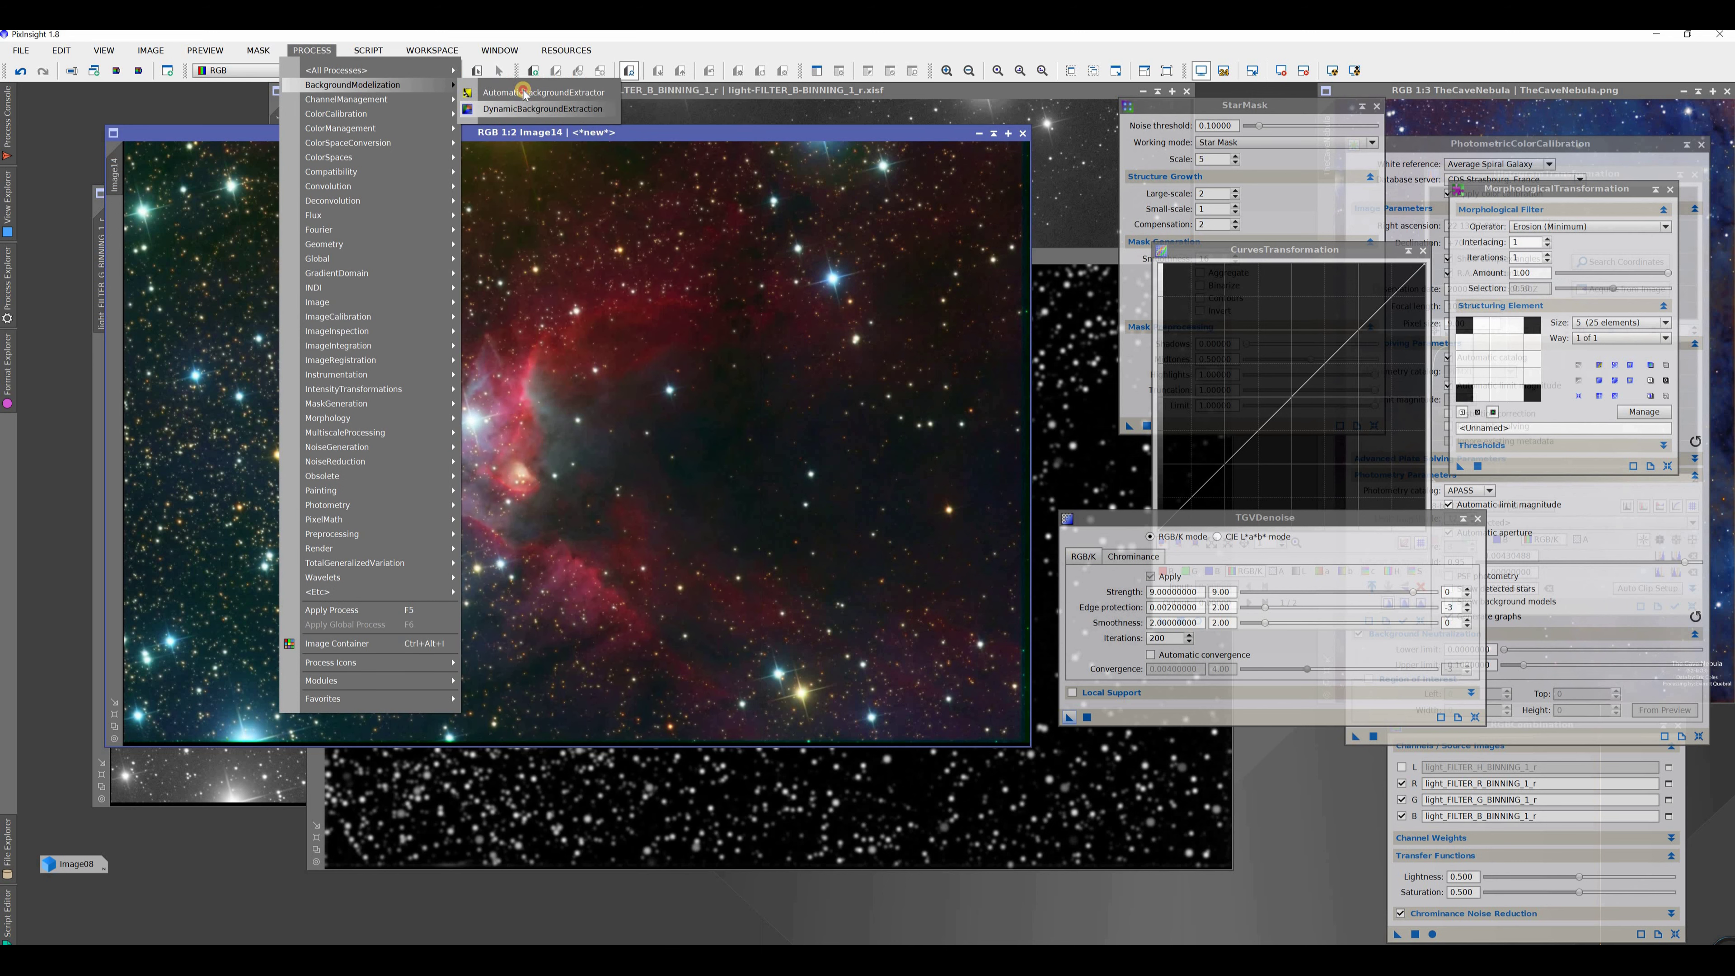
pyautogui.click(526, 93)
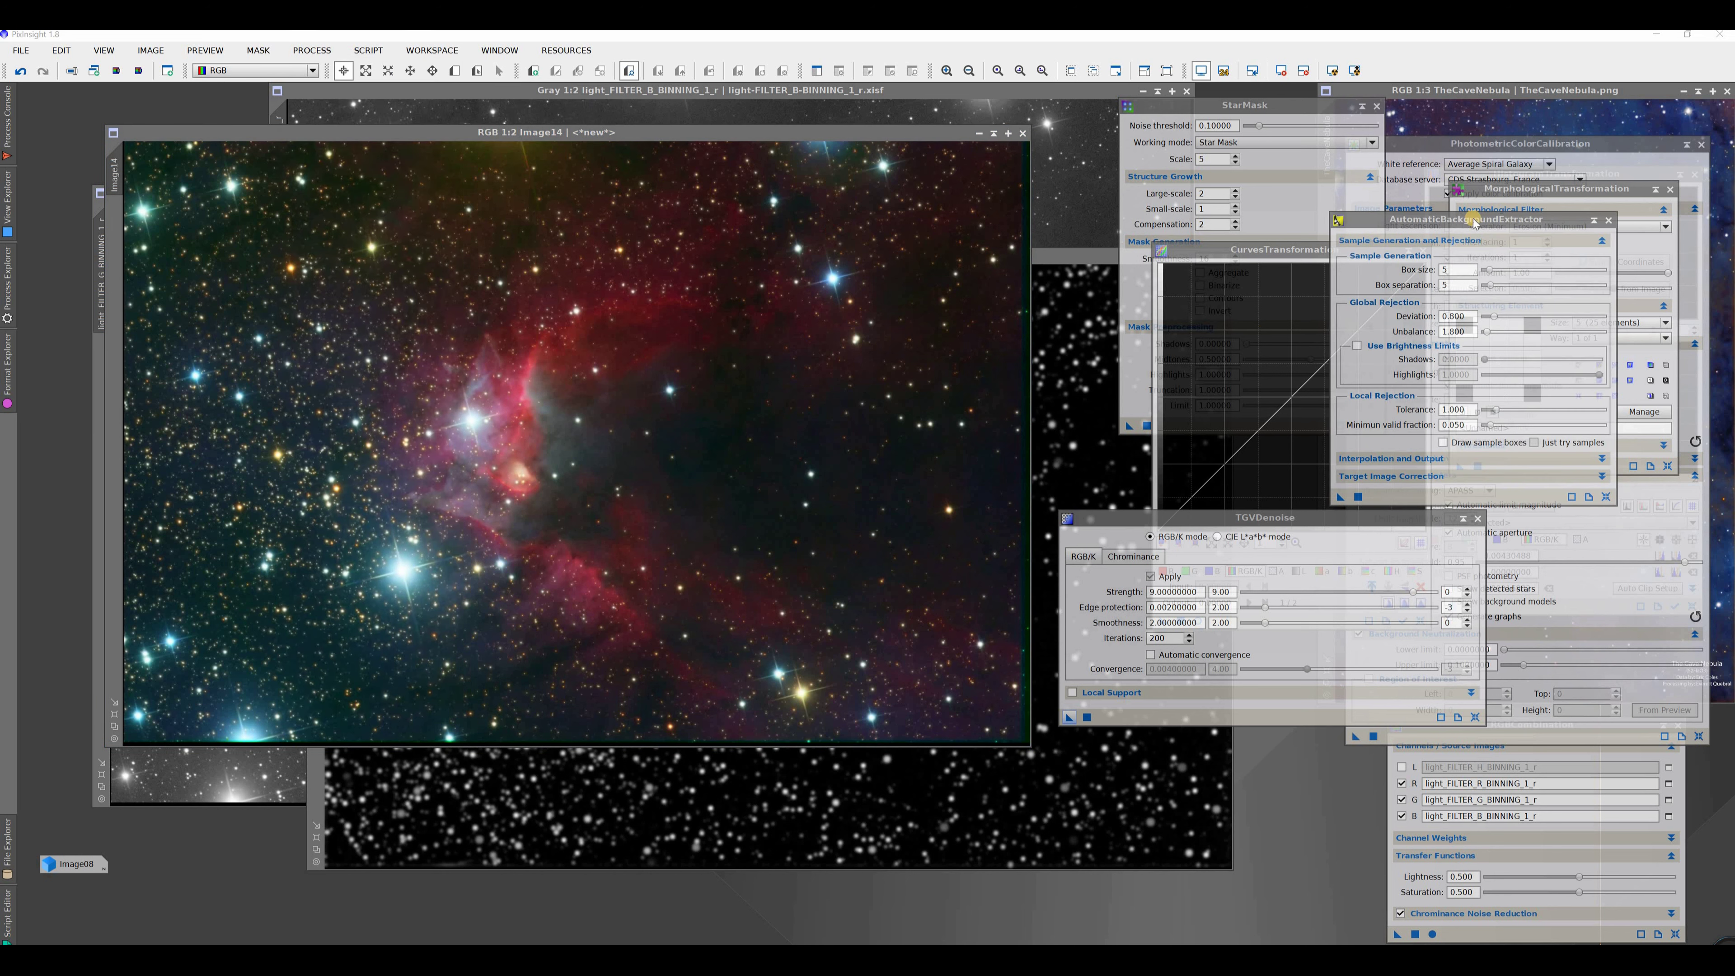
pyautogui.moveTo(1473, 217); pyautogui.dragTo(1223, 132)
pyautogui.click(1115, 391)
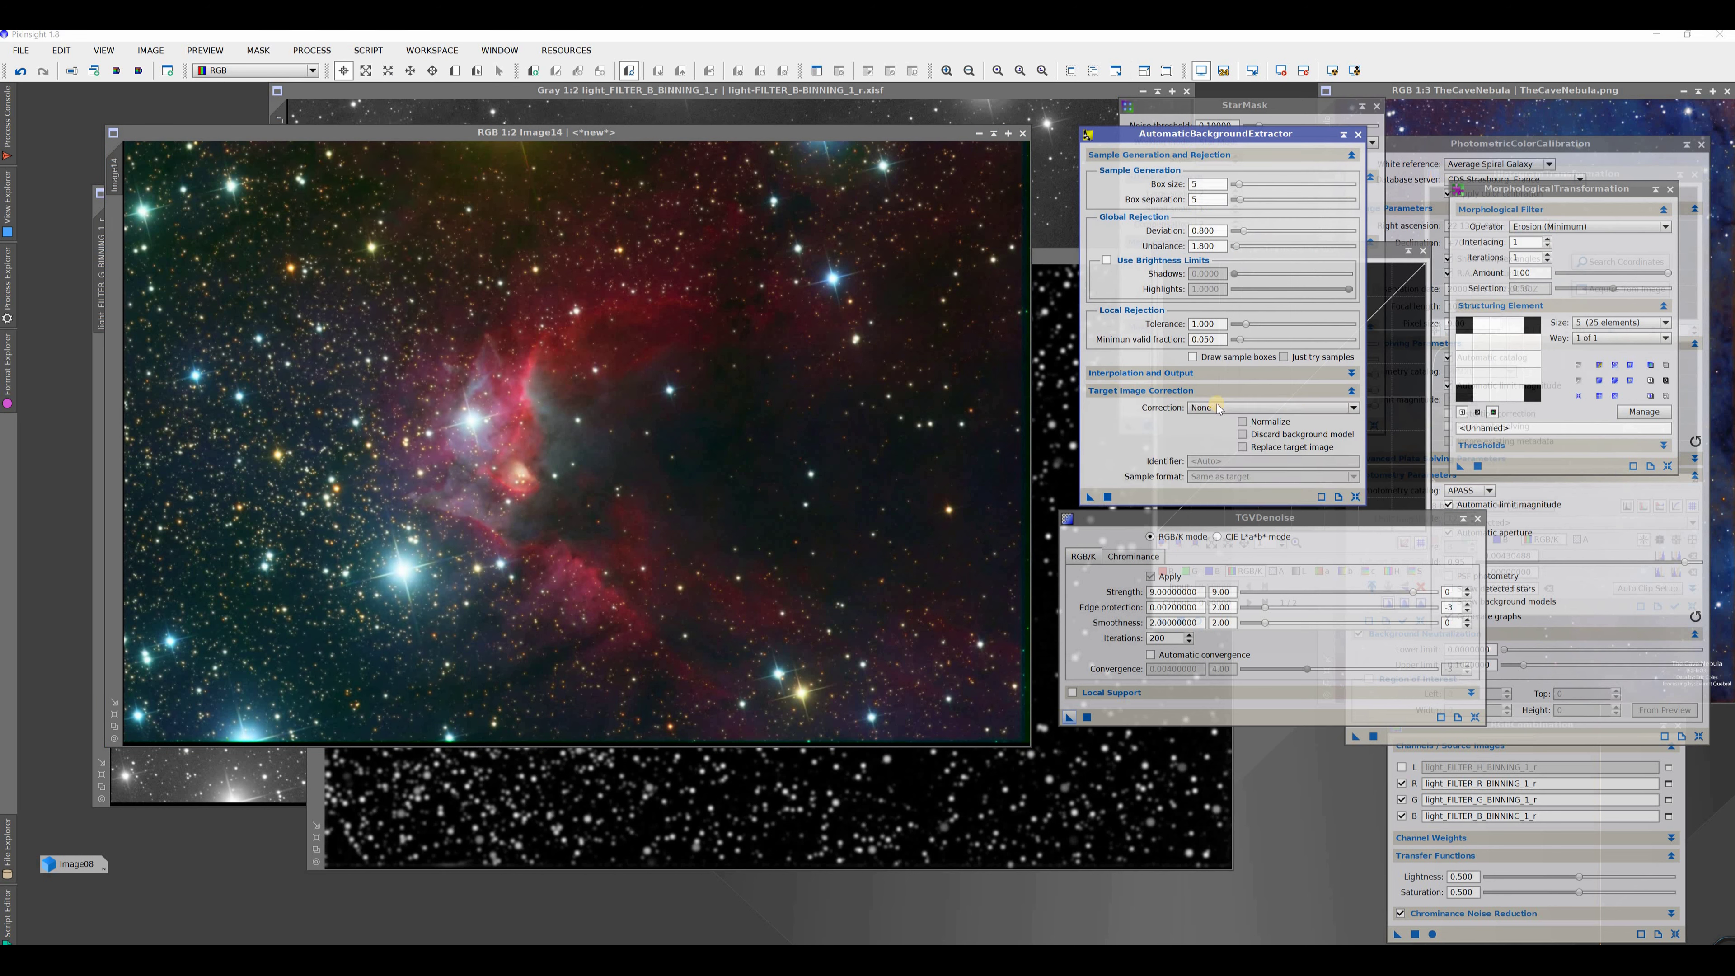
# Set the background correction to Subtraction, with Normalize and Replace target image enabled
pyautogui.click(1222, 407)
pyautogui.click(1210, 440)
pyautogui.click(1220, 407)
pyautogui.click(1217, 421)
pyautogui.click(1214, 408)
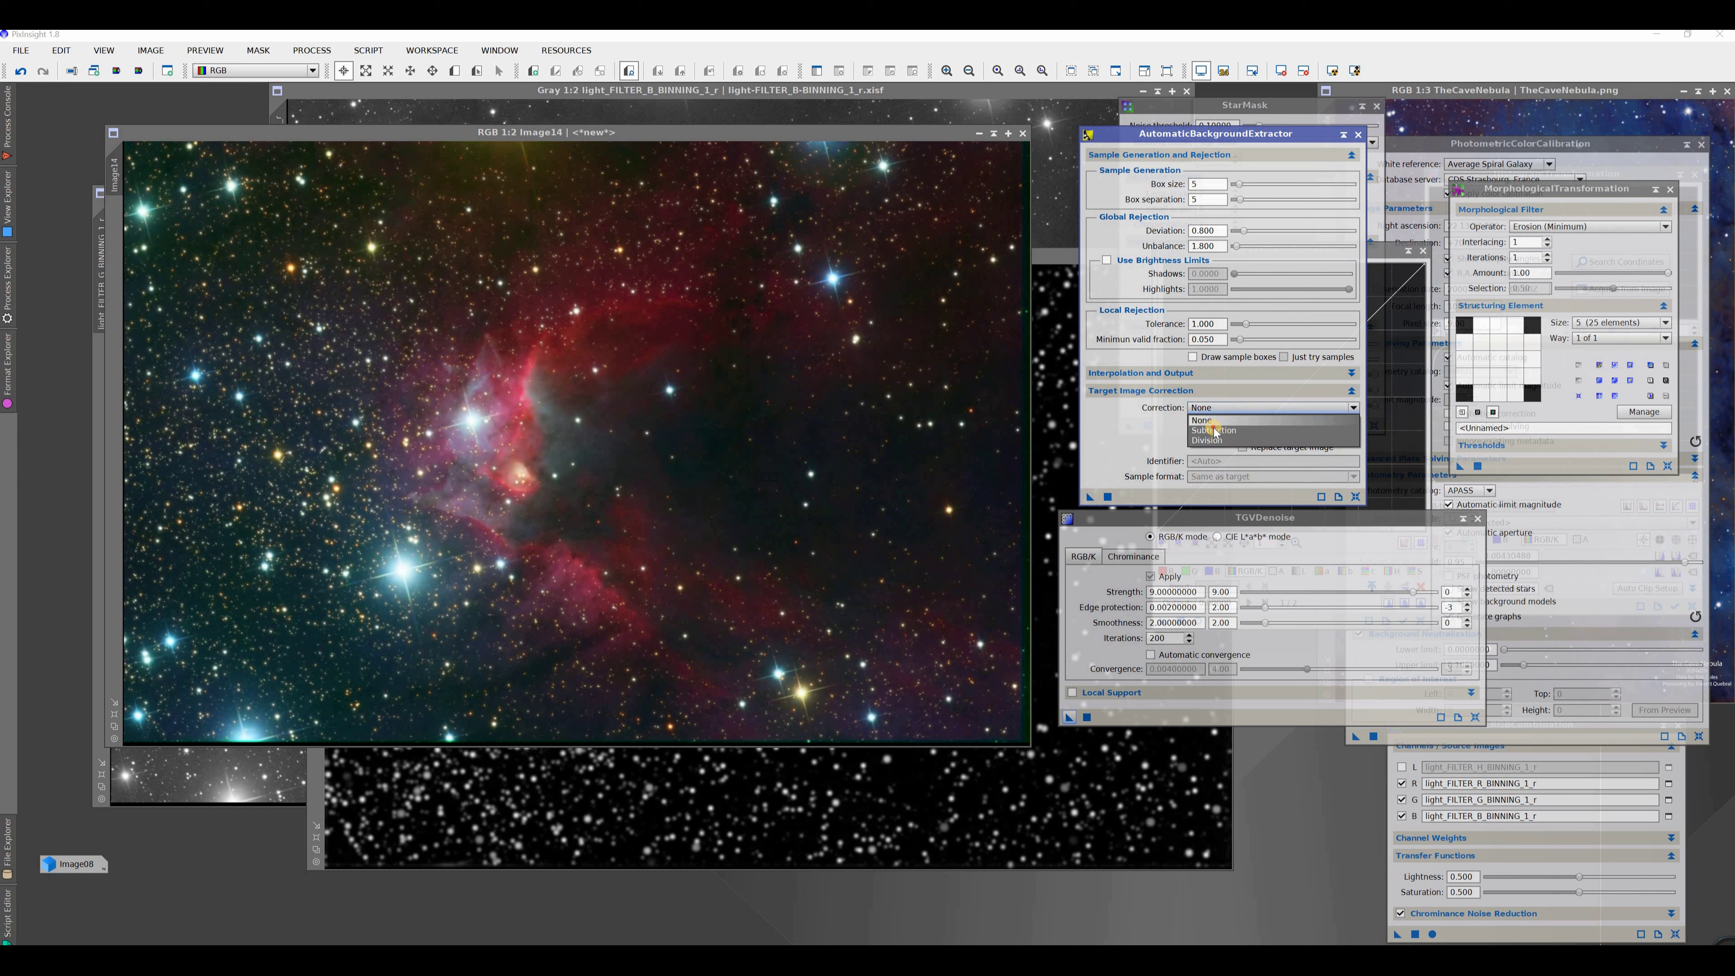
pyautogui.click(1269, 429)
pyautogui.click(1272, 448)
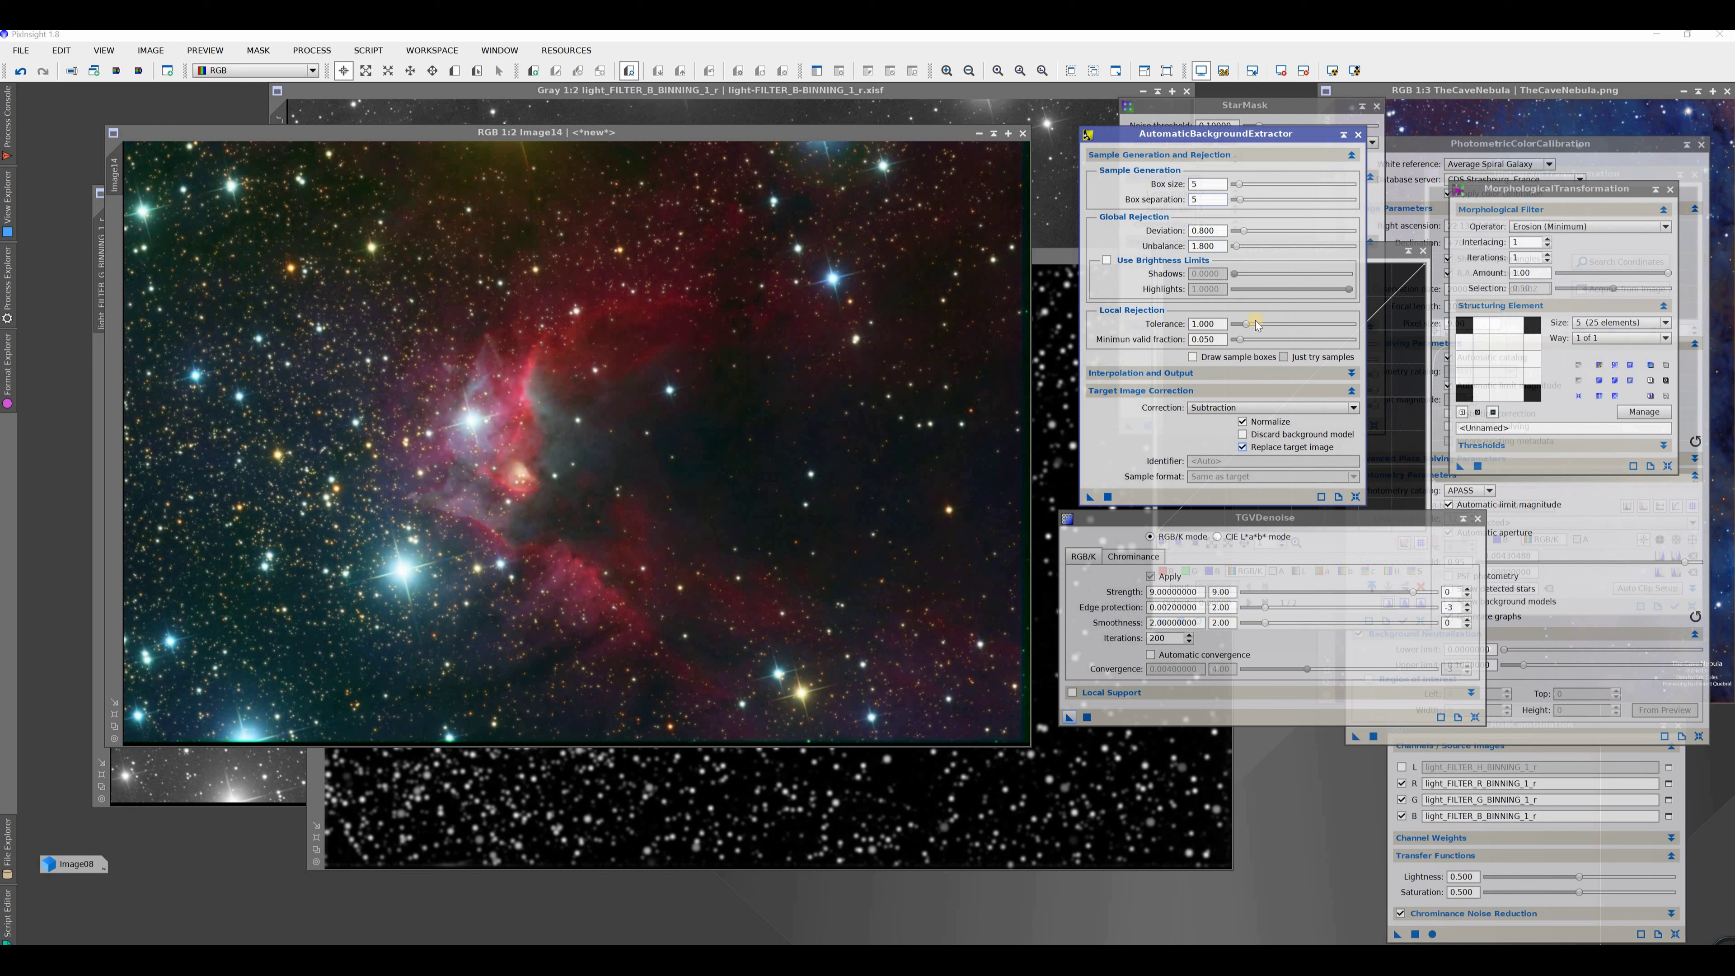
# Apply AutomaticBackgroundExtractor to the color image, close the background model, compare by undoing and redoing, and close the process
pyautogui.moveTo(1134, 503); pyautogui.dragTo(601, 438)
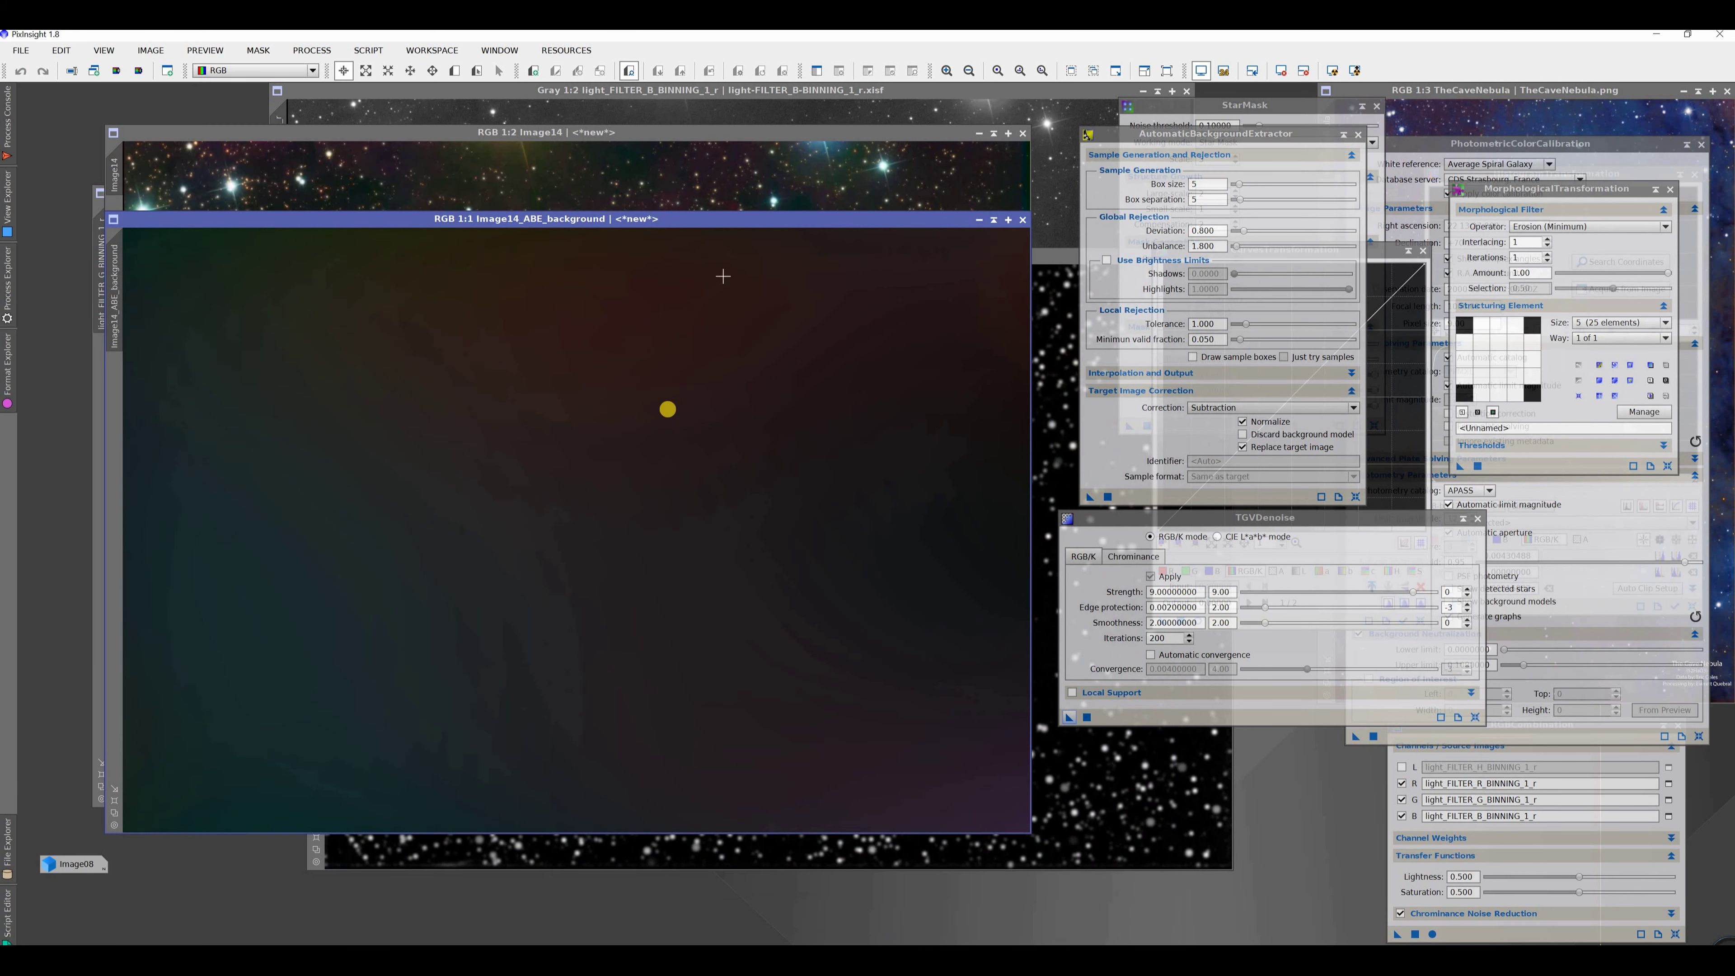
pyautogui.click(1022, 220)
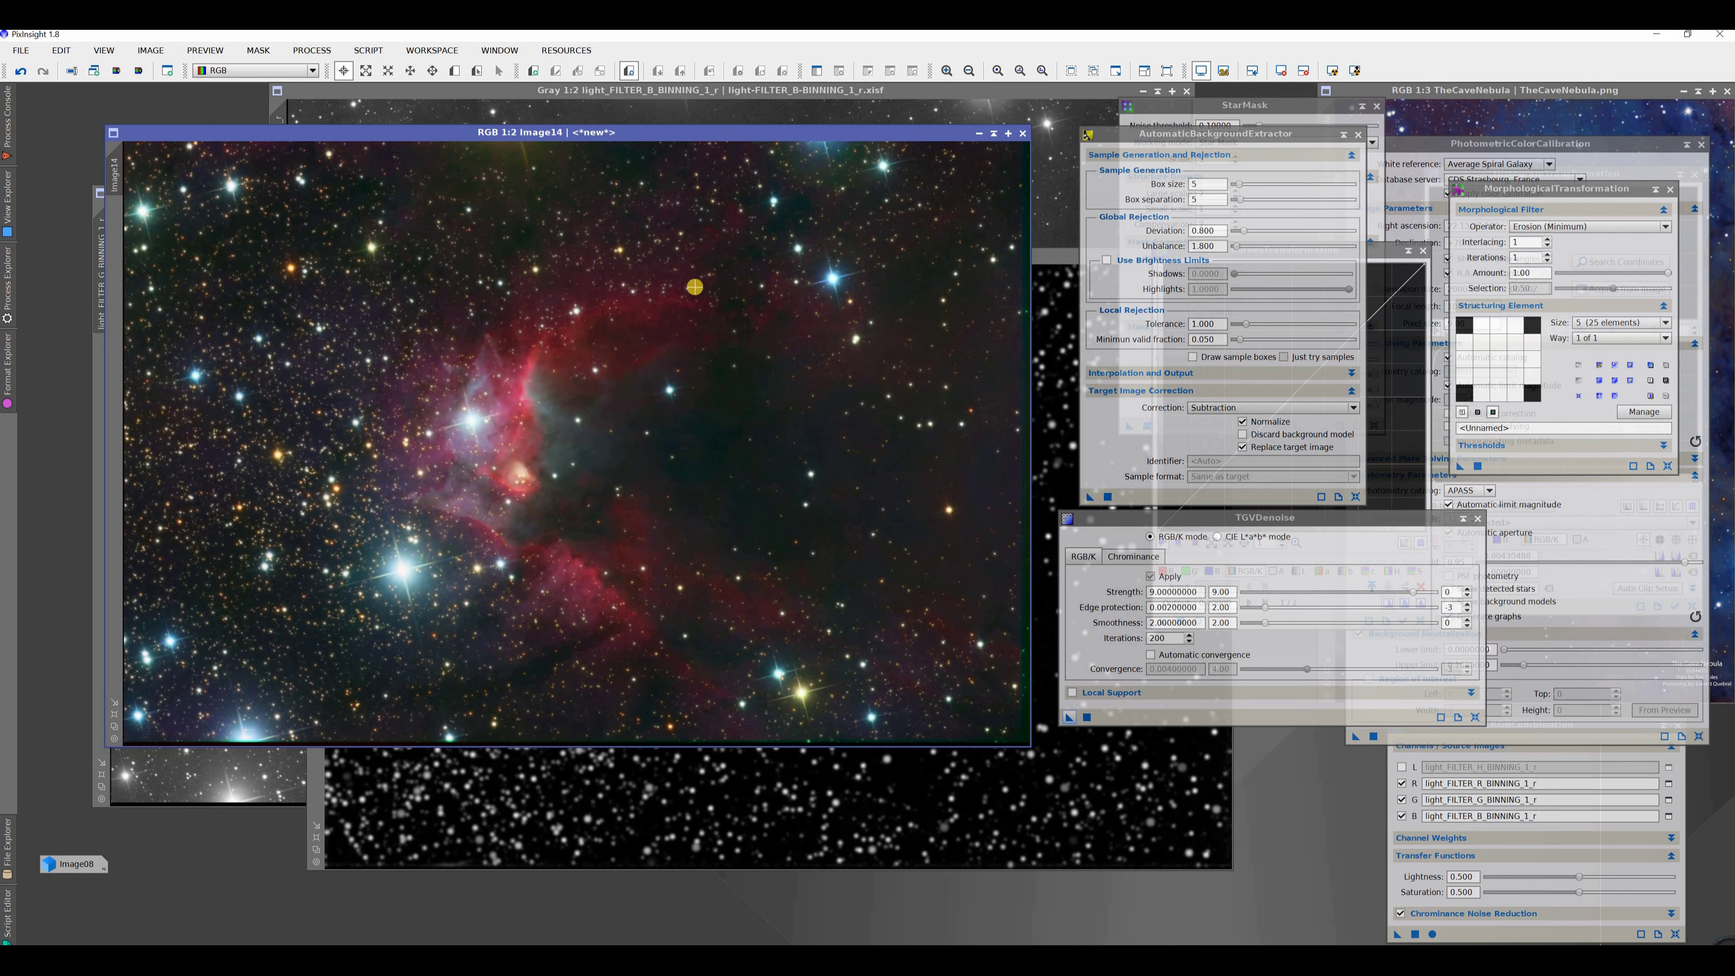
pyautogui.click(21, 70)
pyautogui.click(43, 72)
pyautogui.click(1358, 134)
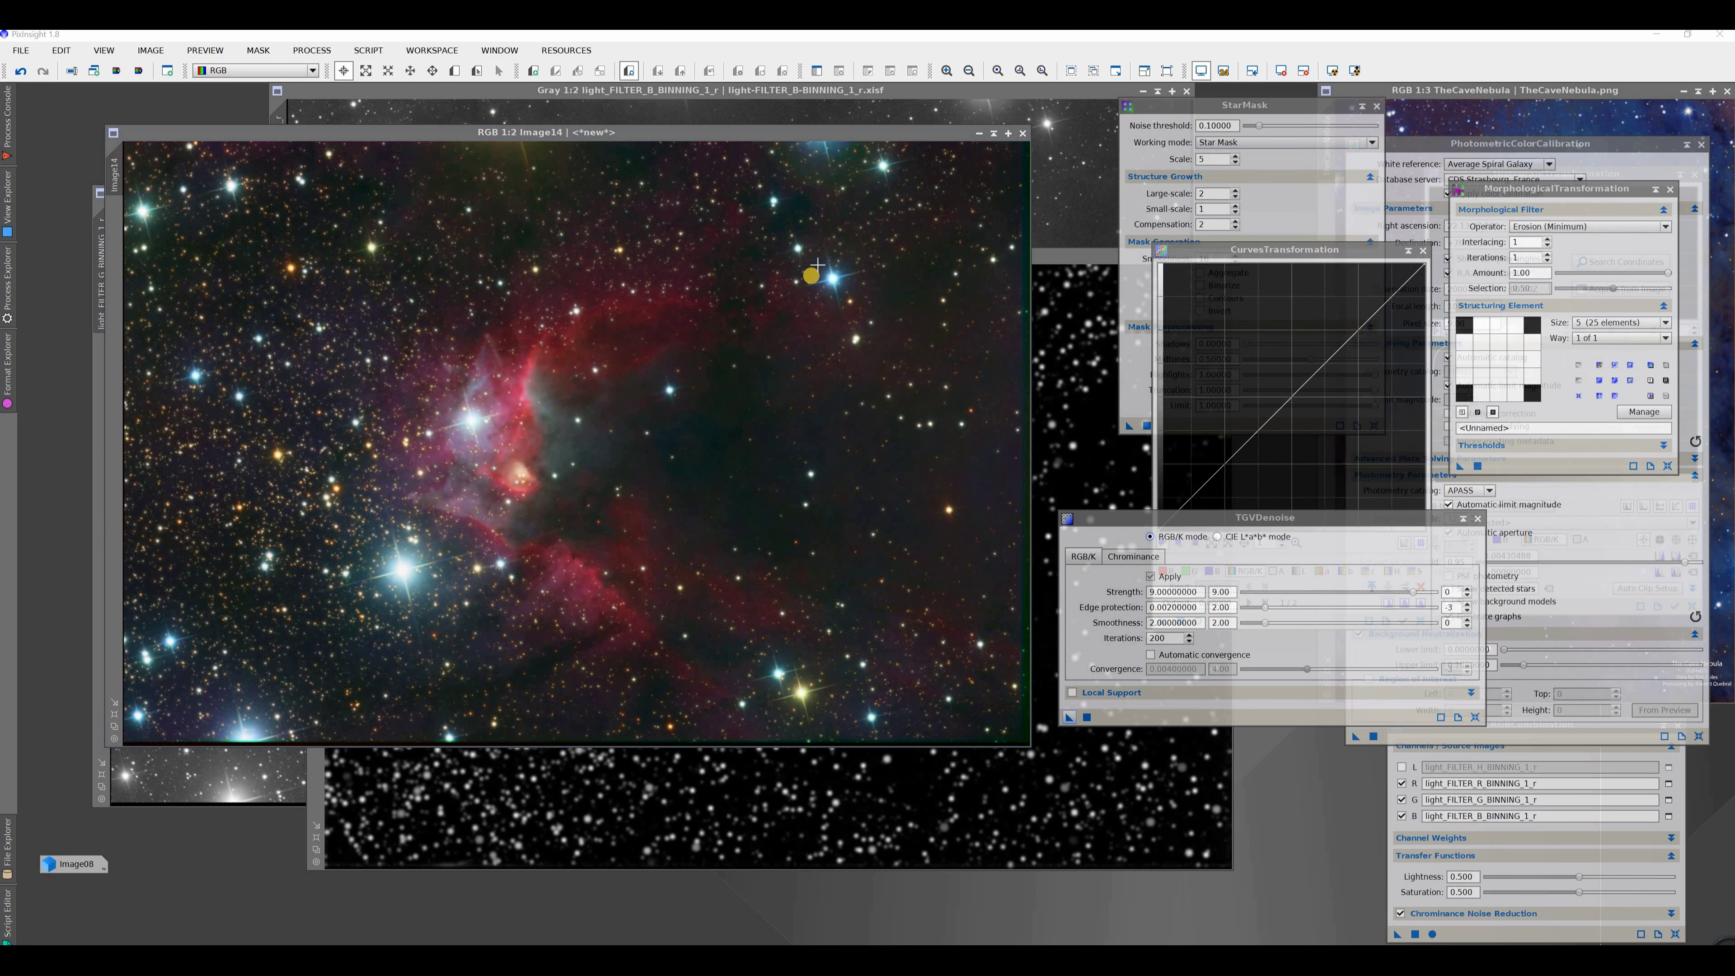
# Examine the color image's dark nebula background and overall appearance at close-up and full-view magnifications
pyautogui.scroll(10, 813, 273)
pyautogui.scroll(-11, 811, 318)
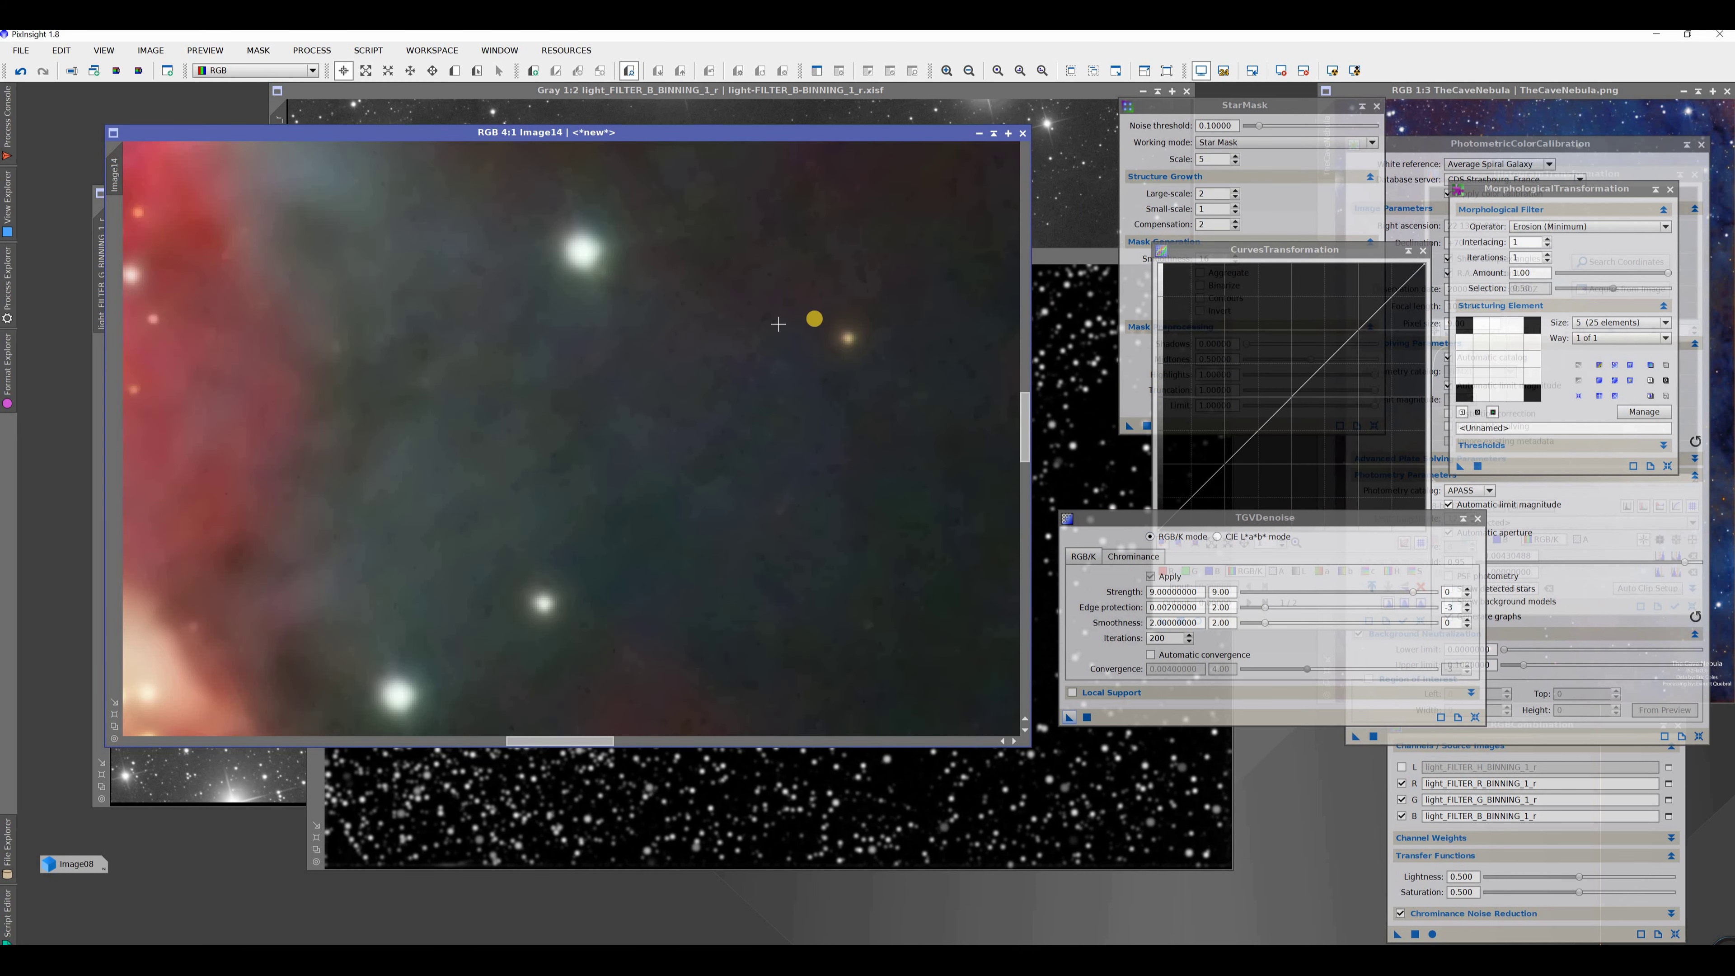
pyautogui.scroll(2, 811, 318)
pyautogui.scroll(1, 811, 319)
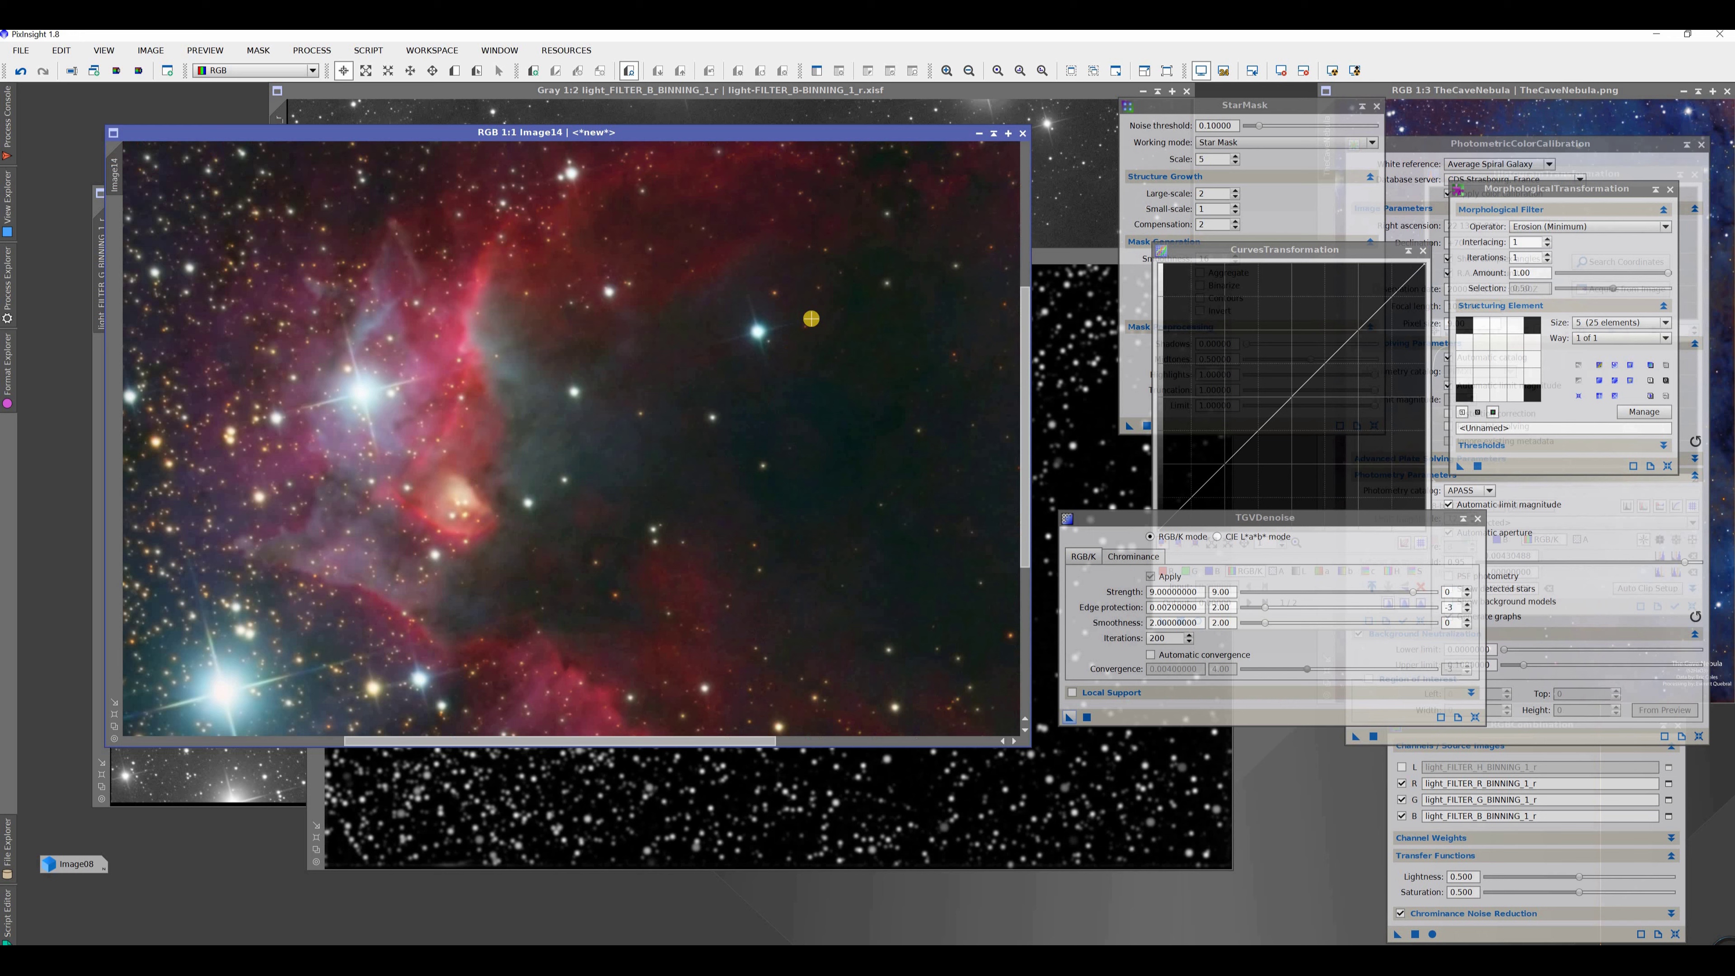
pyautogui.scroll(-2, 811, 319)
pyautogui.scroll(1, 811, 319)
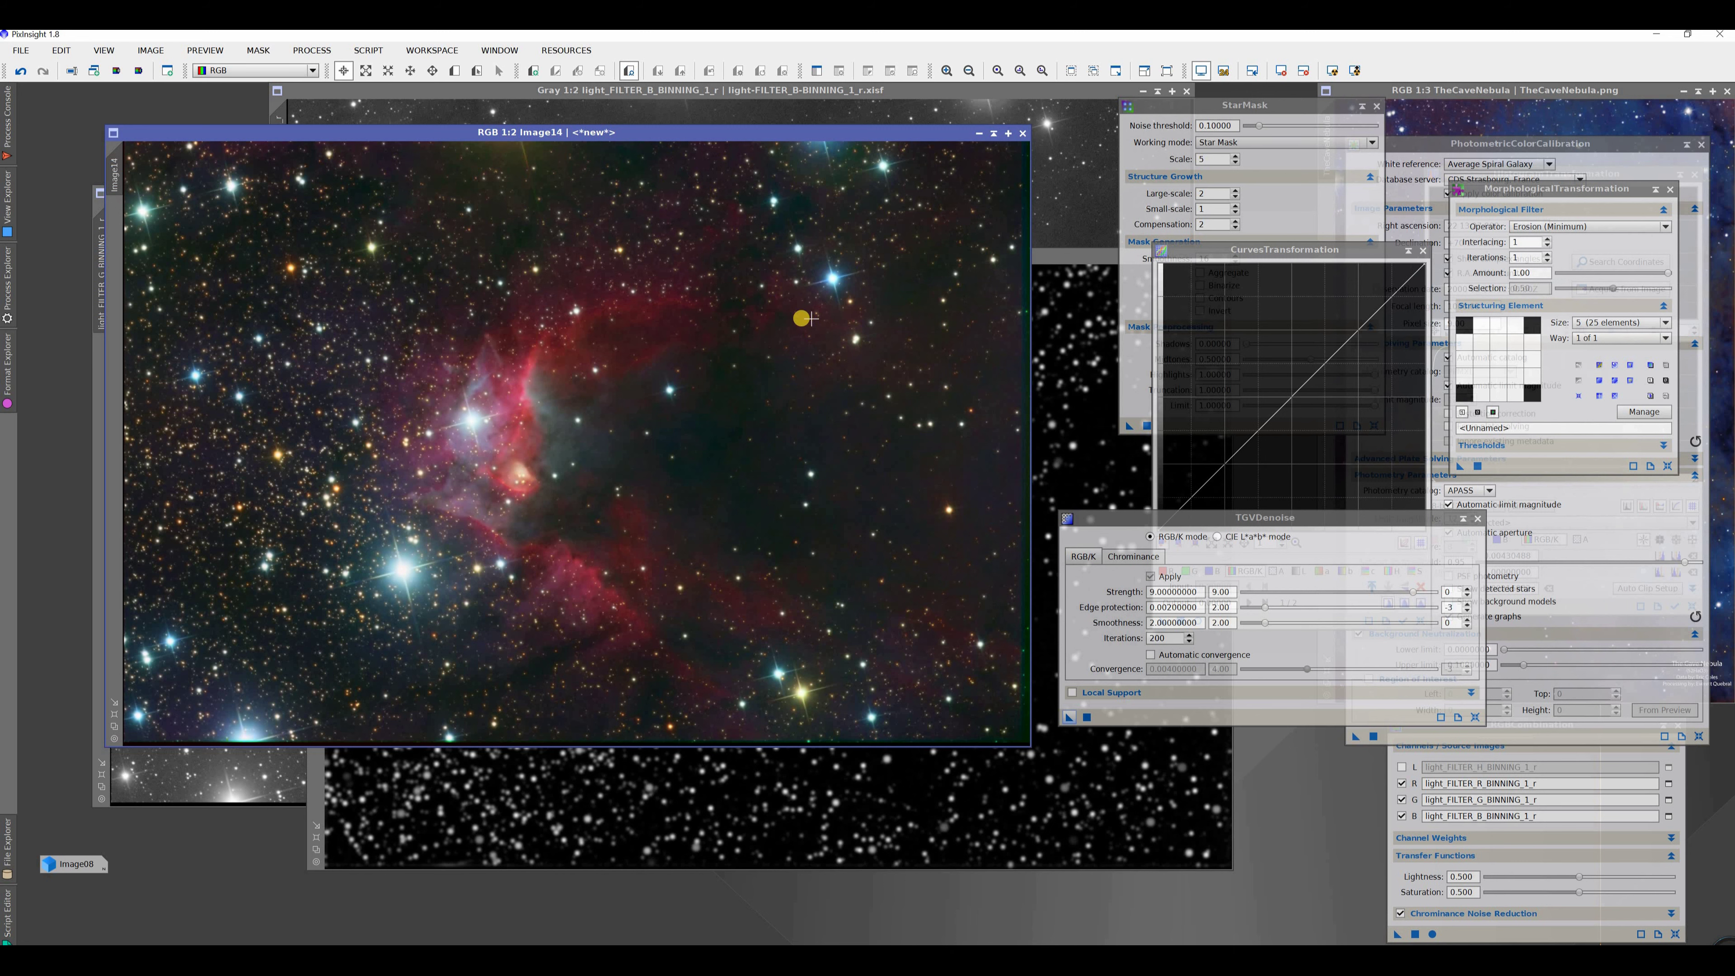
pyautogui.scroll(2, 799, 317)
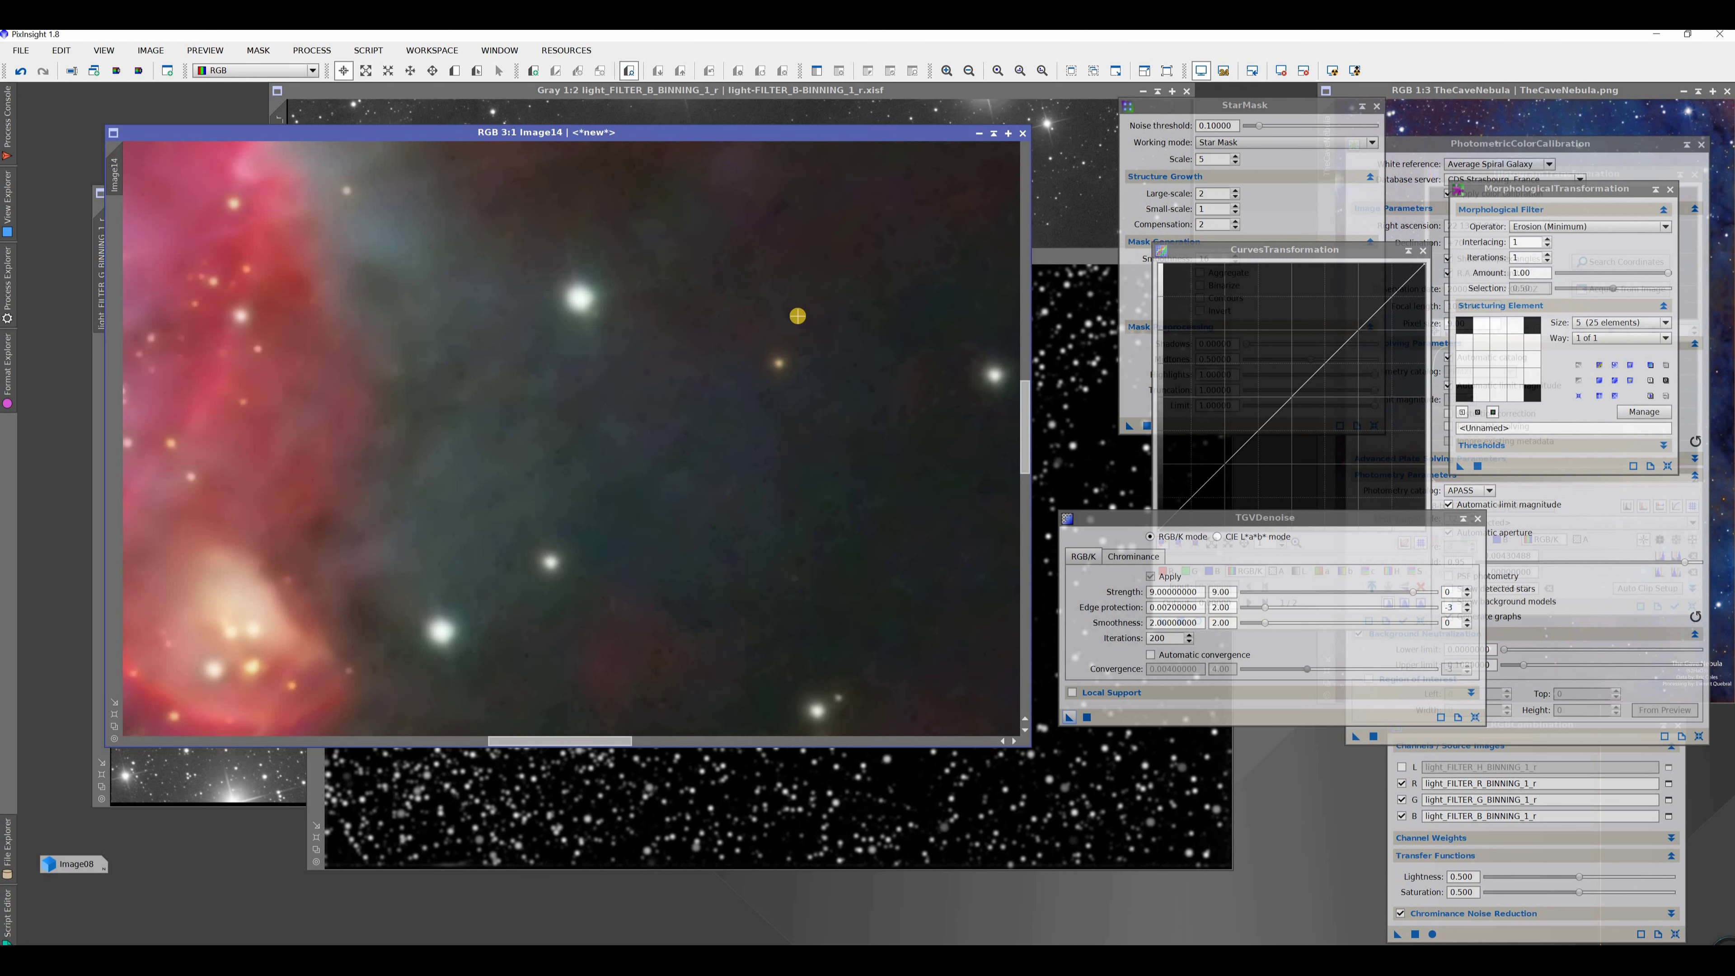
pyautogui.scroll(-1, 797, 316)
pyautogui.scroll(8, 798, 315)
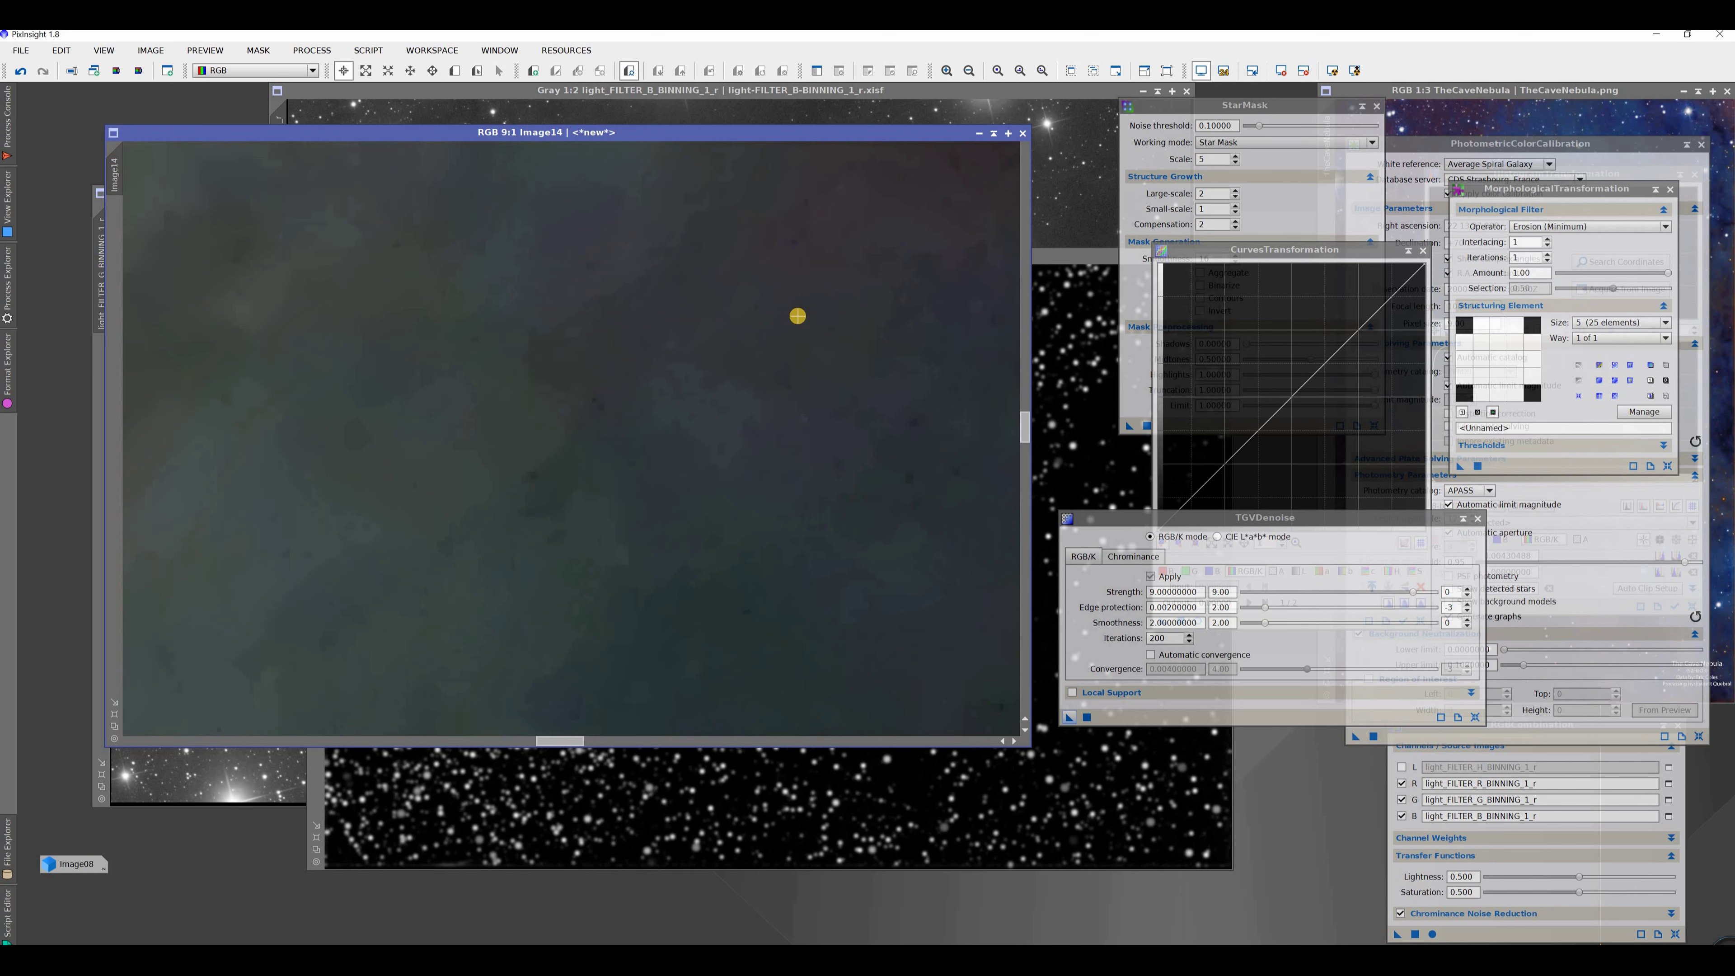
pyautogui.scroll(-9, 798, 316)
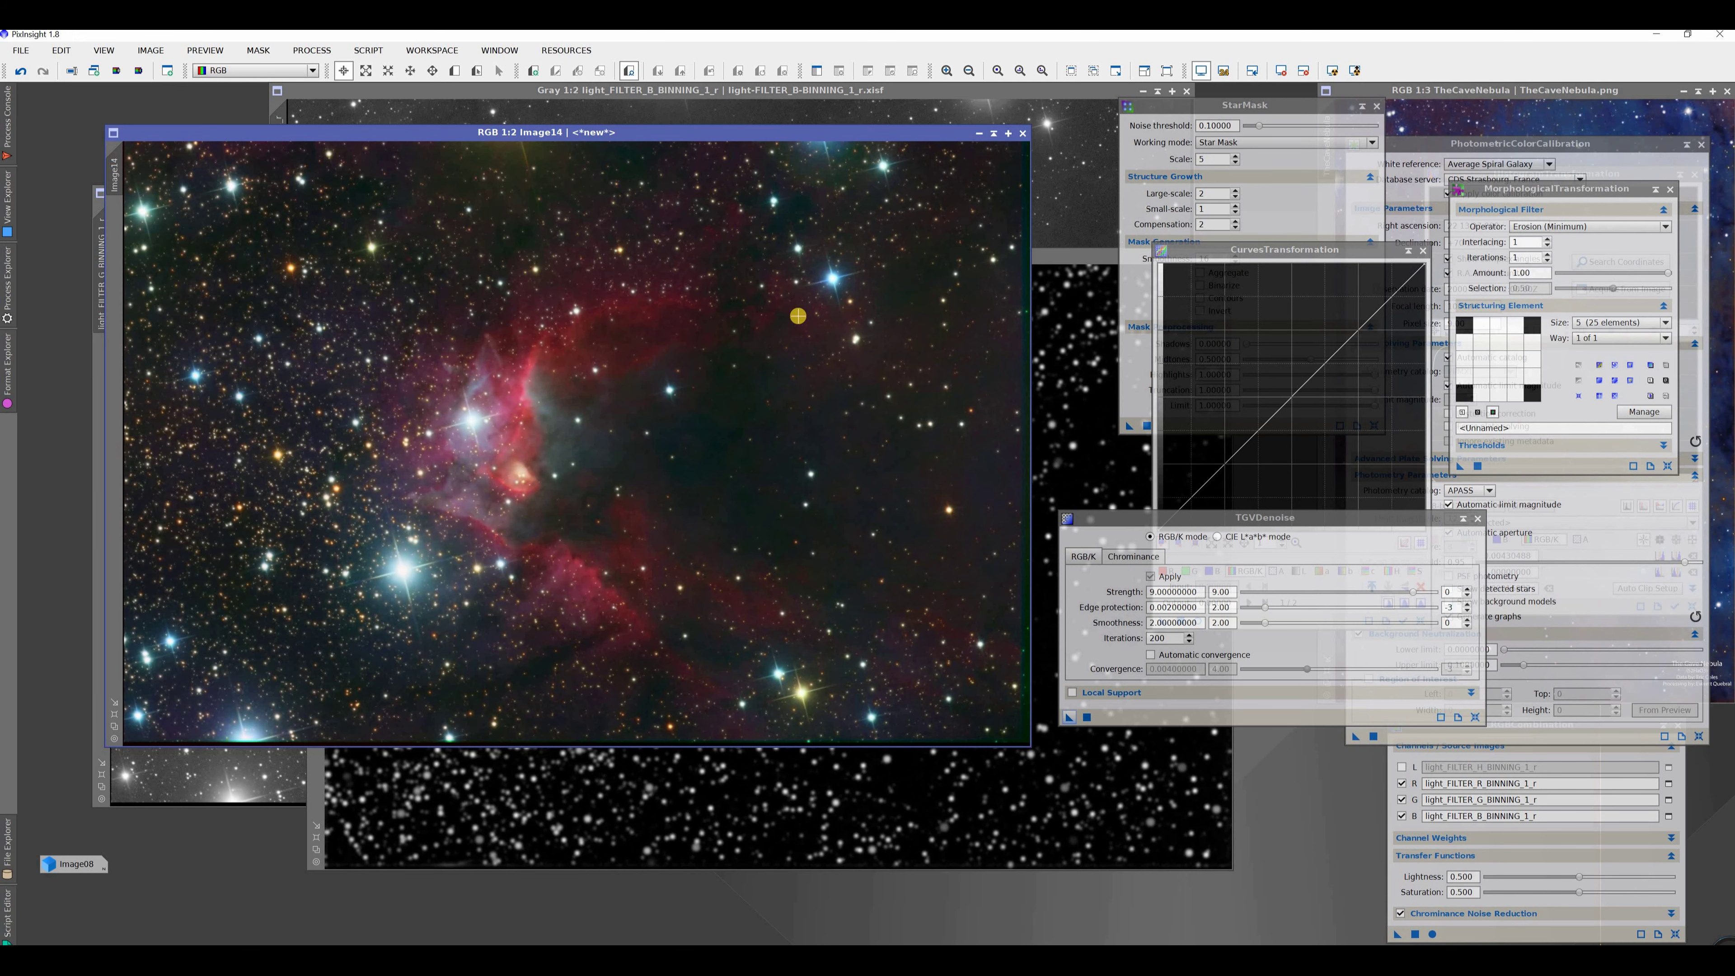
# Rotate the color image 90° counterclockwise and by a further 180°
pyautogui.moveTo(507, 134); pyautogui.dragTo(495, 135)
pyautogui.click(151, 51)
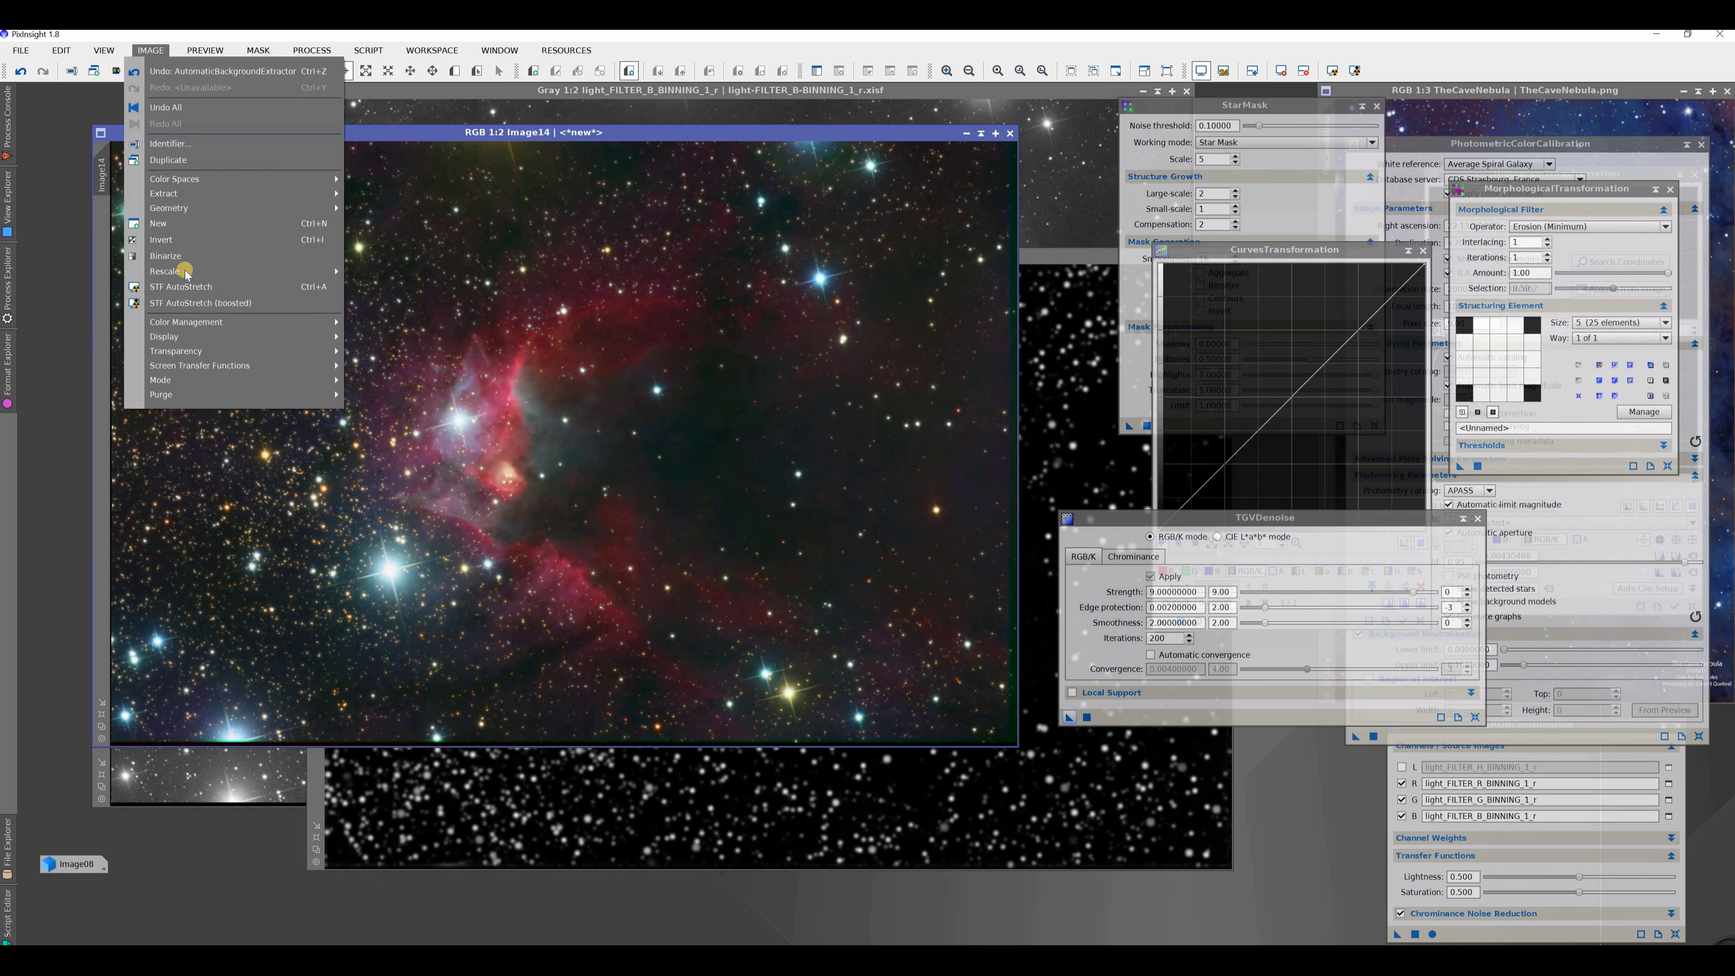
pyautogui.moveTo(321, 208)
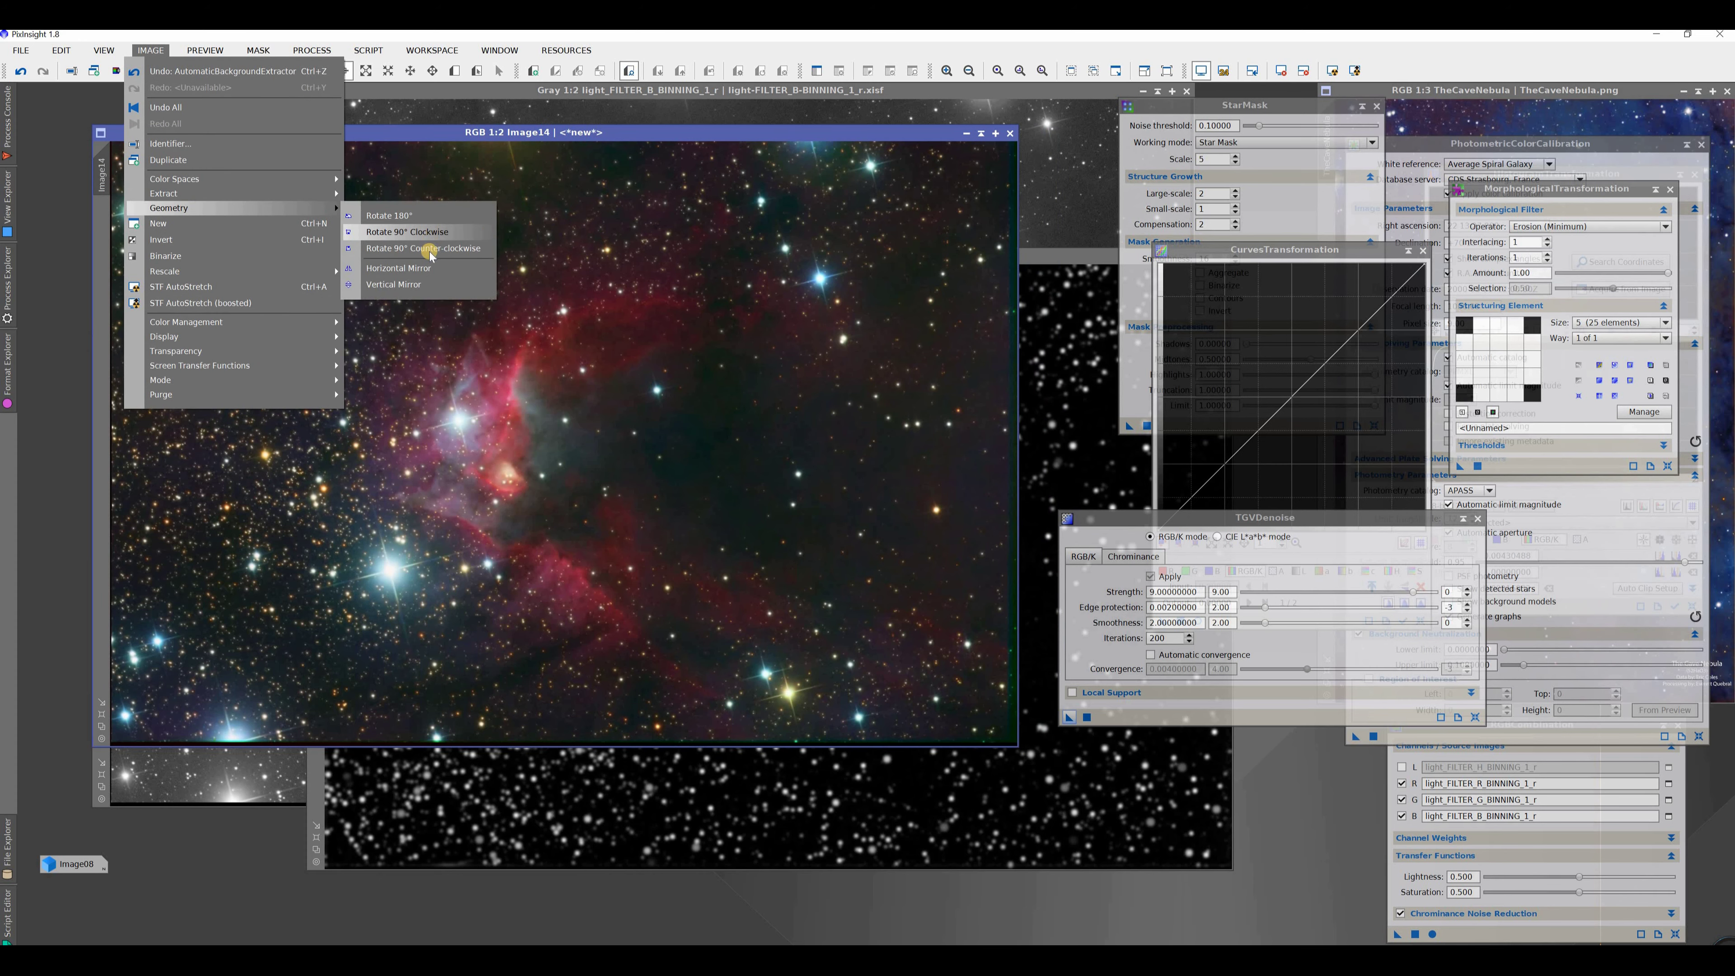
pyautogui.click(429, 252)
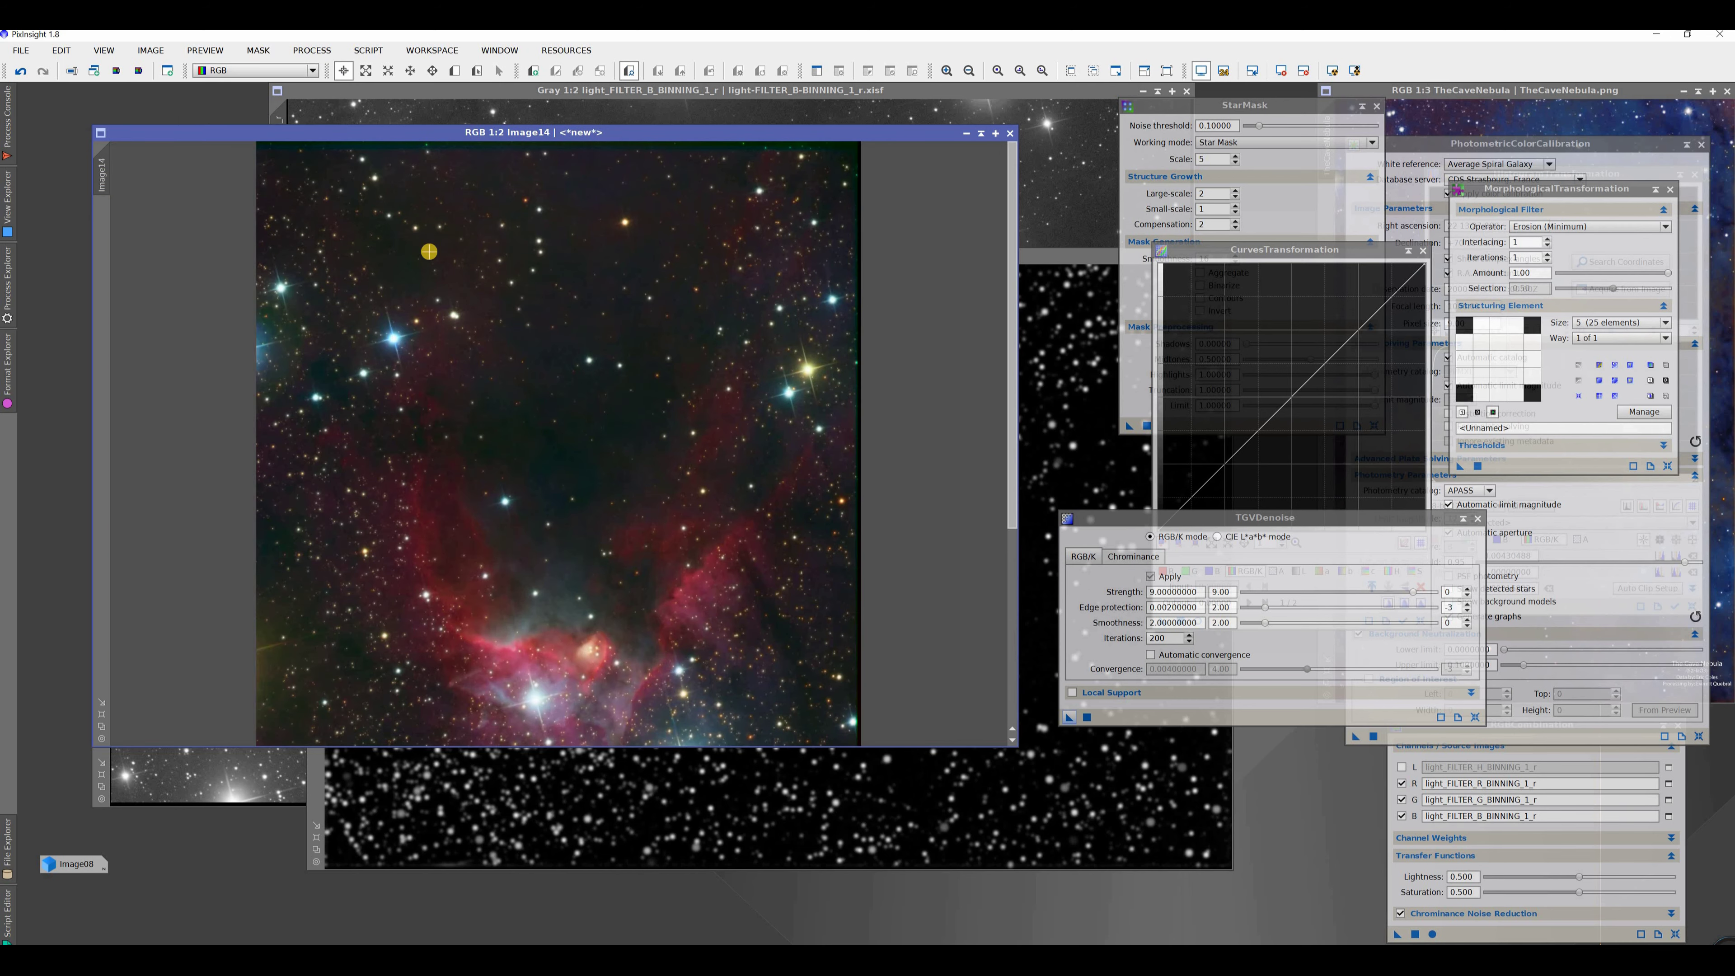
pyautogui.click(151, 51)
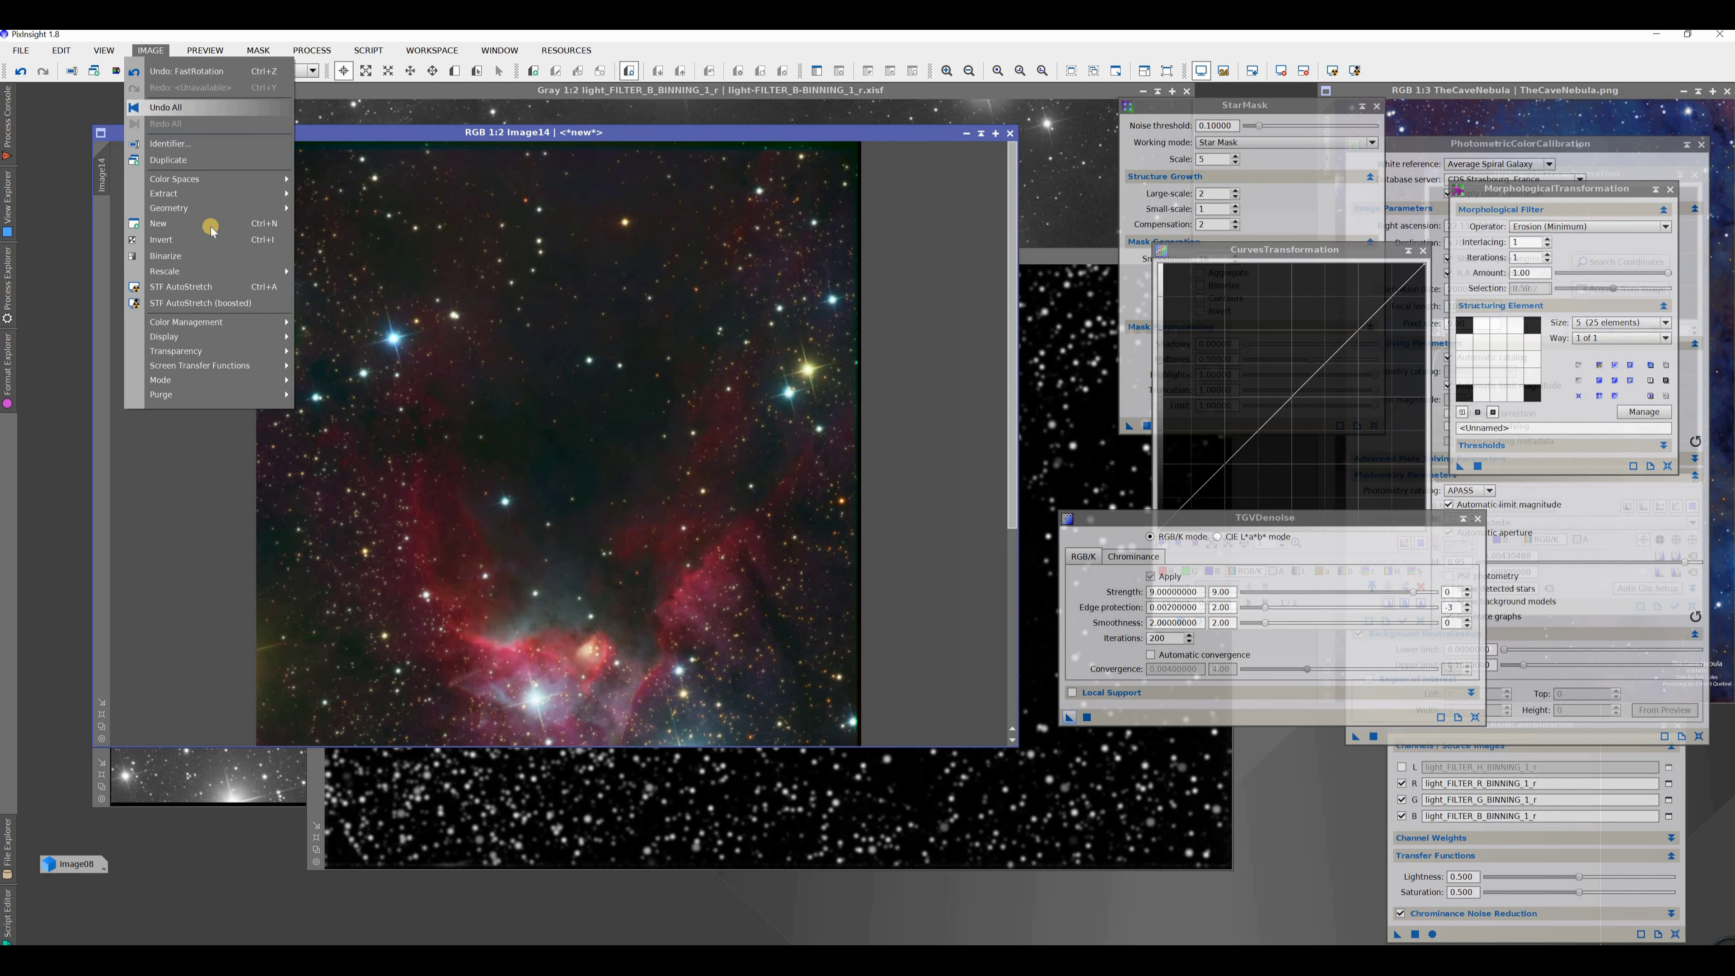
pyautogui.moveTo(219, 208)
pyautogui.click(360, 216)
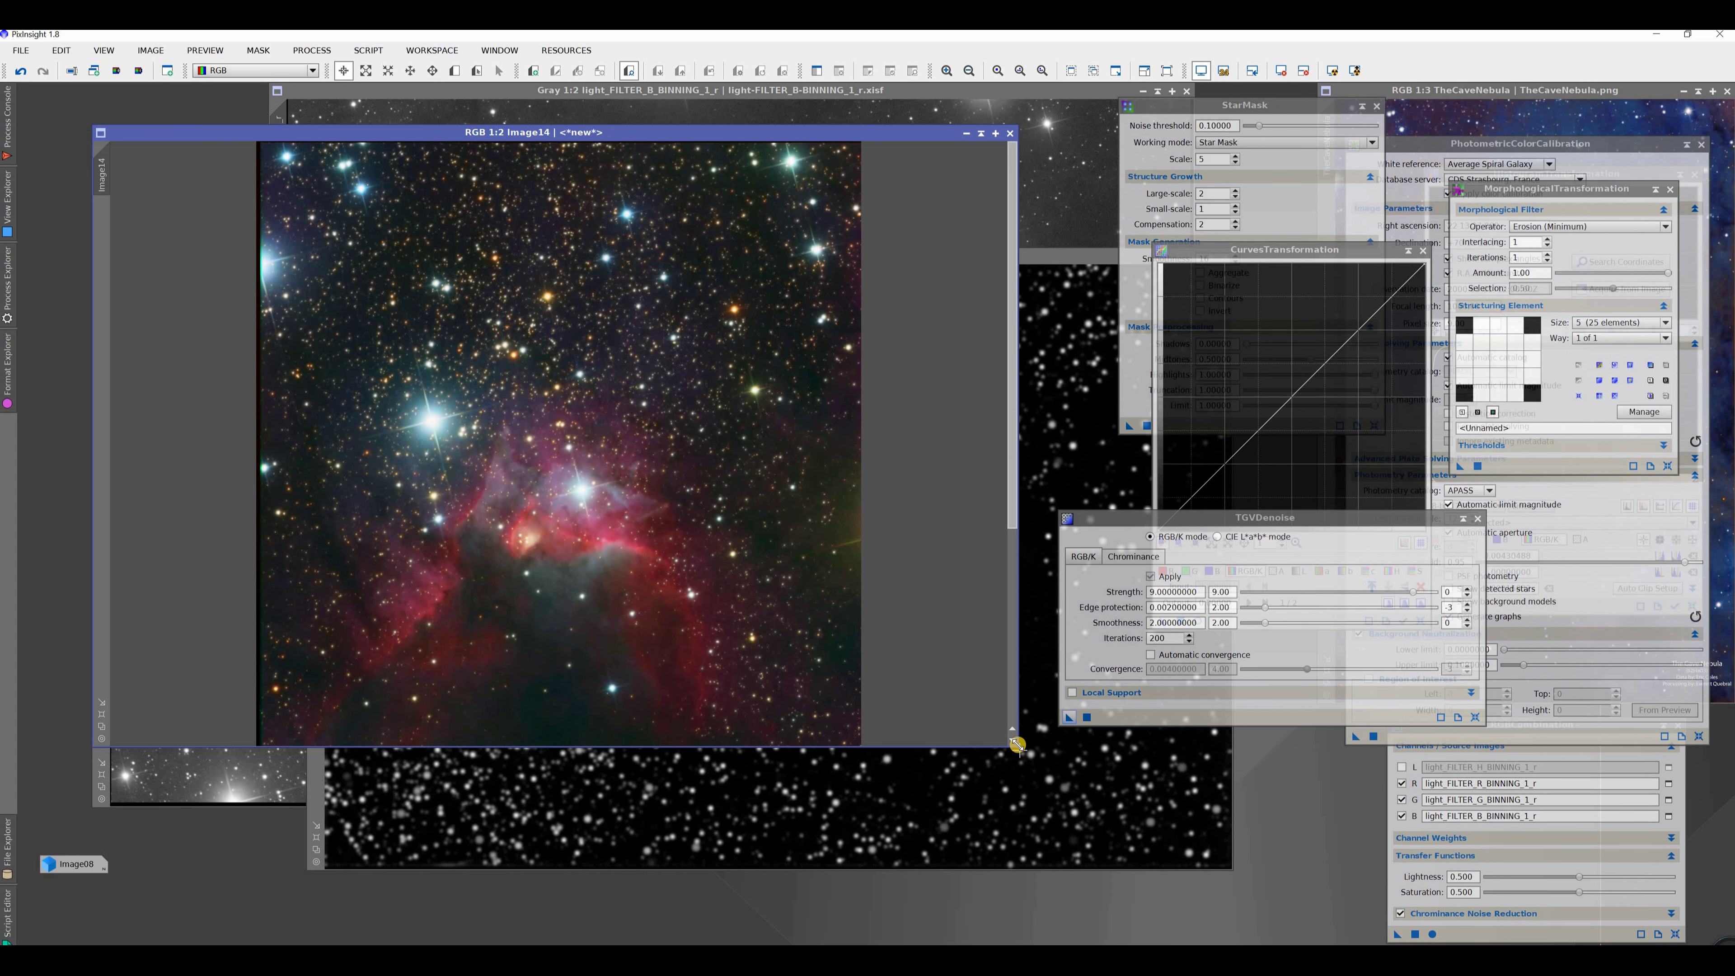
# Bring the star mask image forward and close it
pyautogui.click(1001, 839)
pyautogui.moveTo(862, 252); pyautogui.dragTo(691, 241)
pyautogui.click(1054, 245)
pyautogui.click(825, 536)
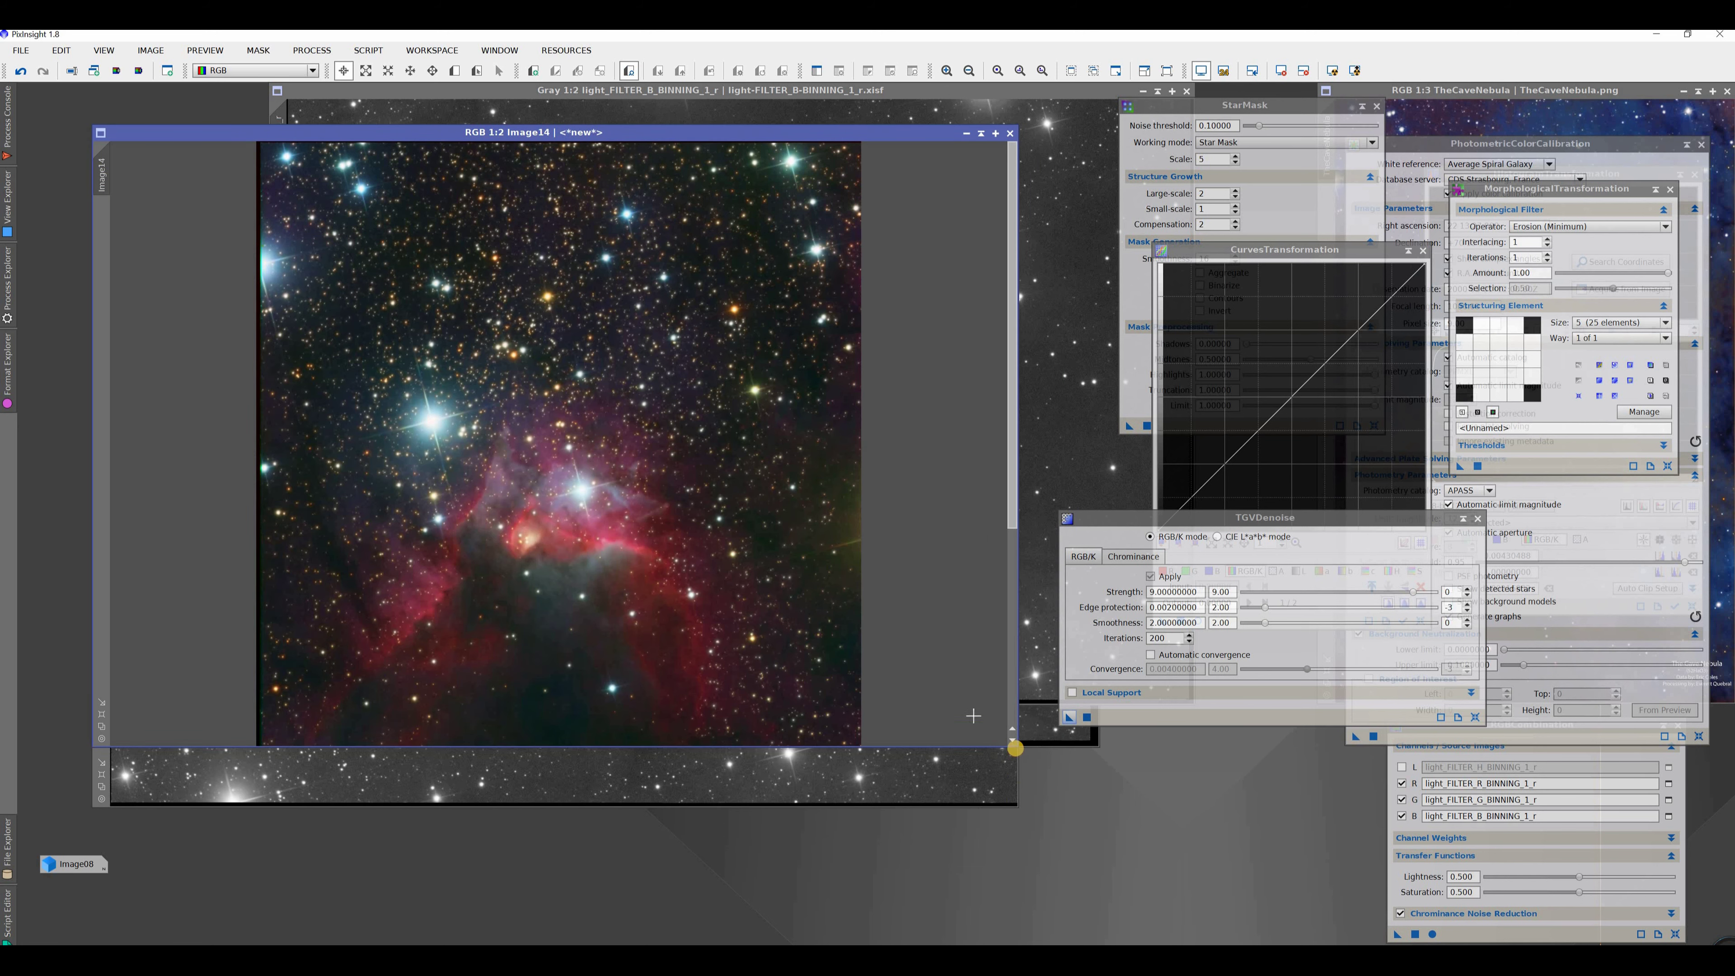
# Resize the color image window to a tall portrait shape and place TheCaveNebula.png beside it for comparison
pyautogui.moveTo(1017, 745); pyautogui.dragTo(729, 945)
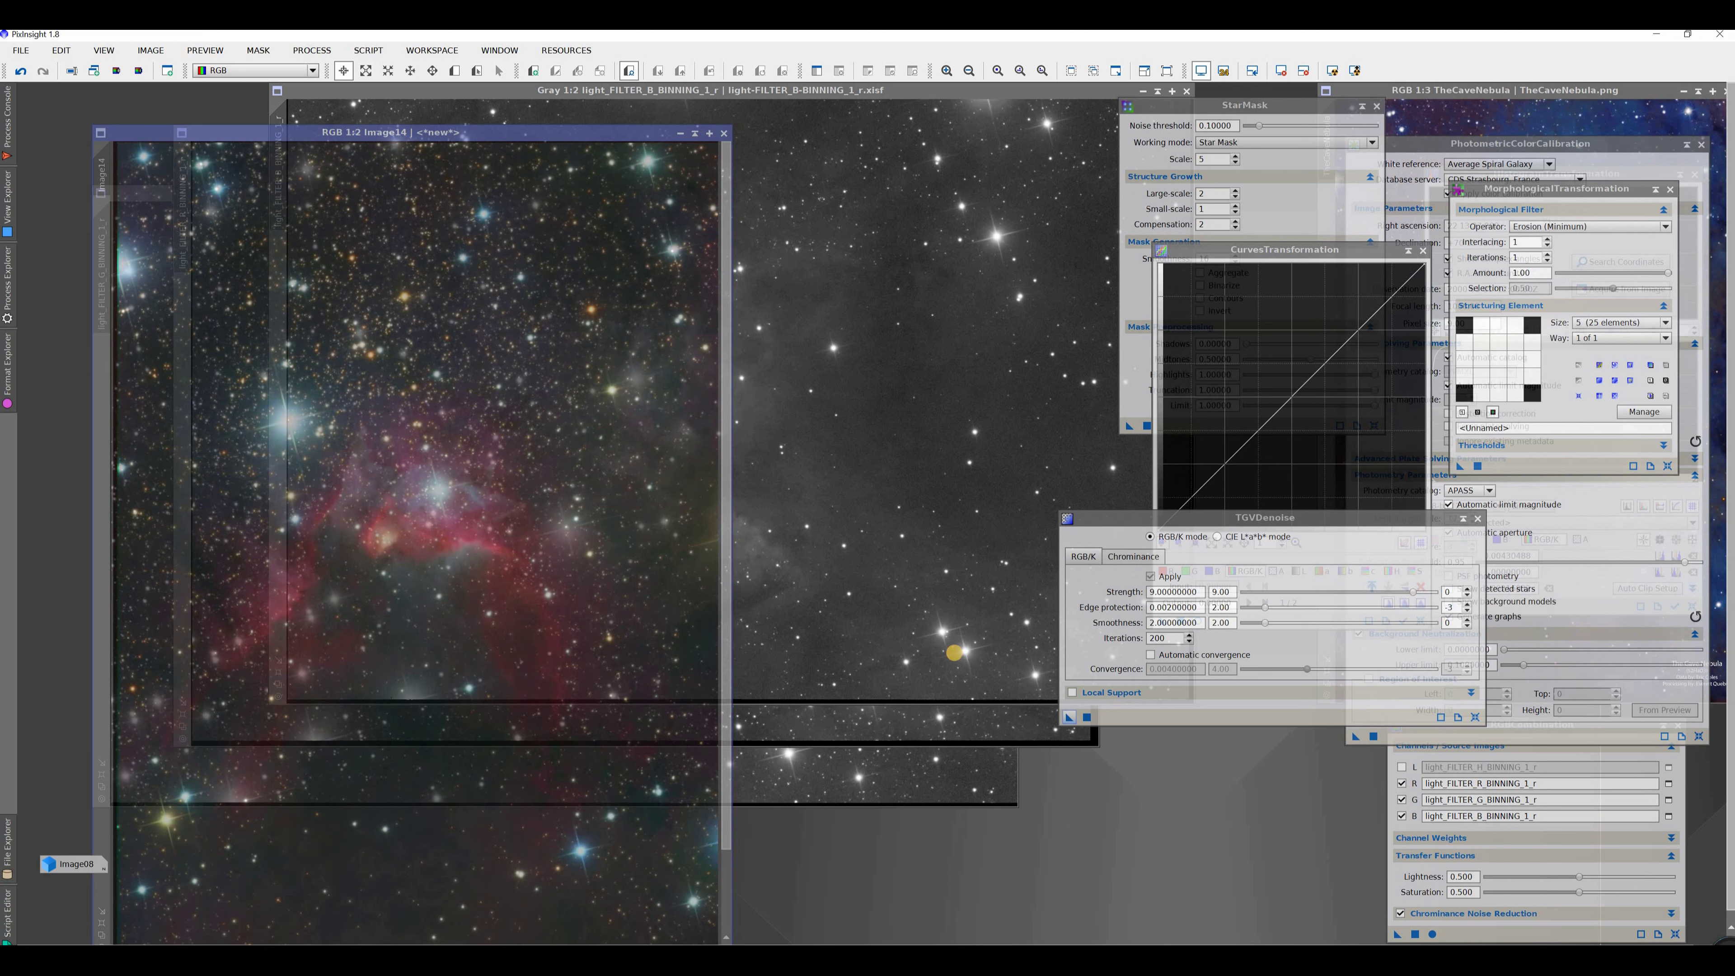
pyautogui.moveTo(534, 133); pyautogui.dragTo(513, 91)
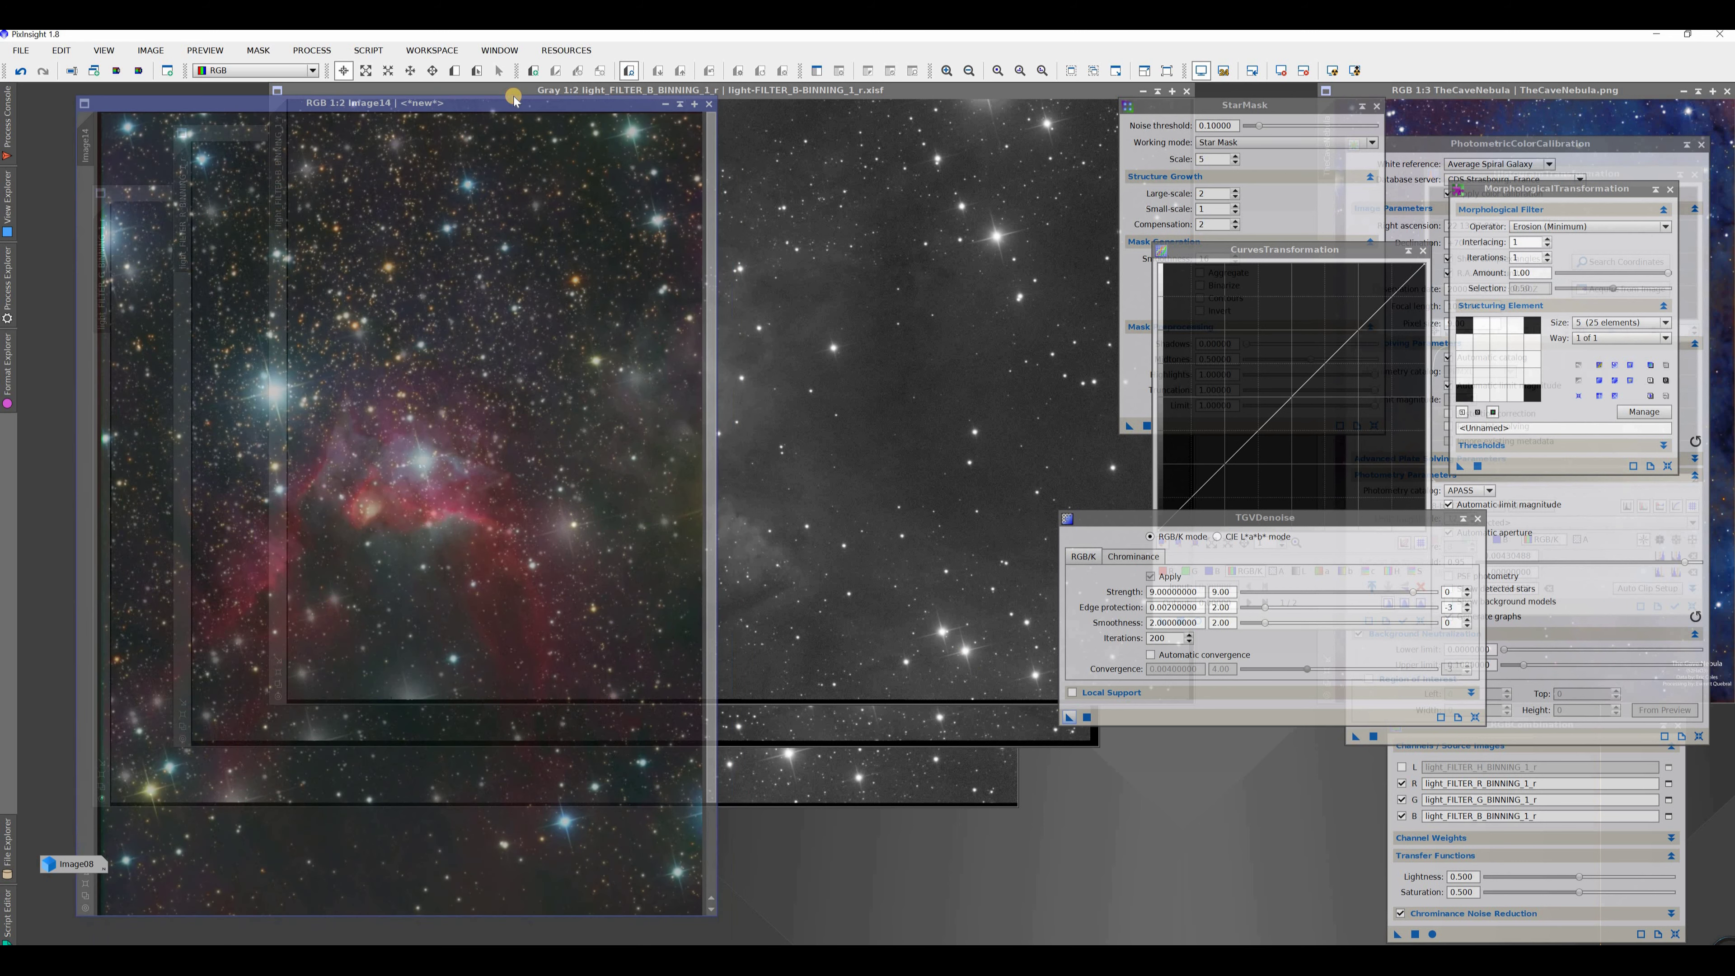
pyautogui.moveTo(1567, 91); pyautogui.dragTo(999, 105)
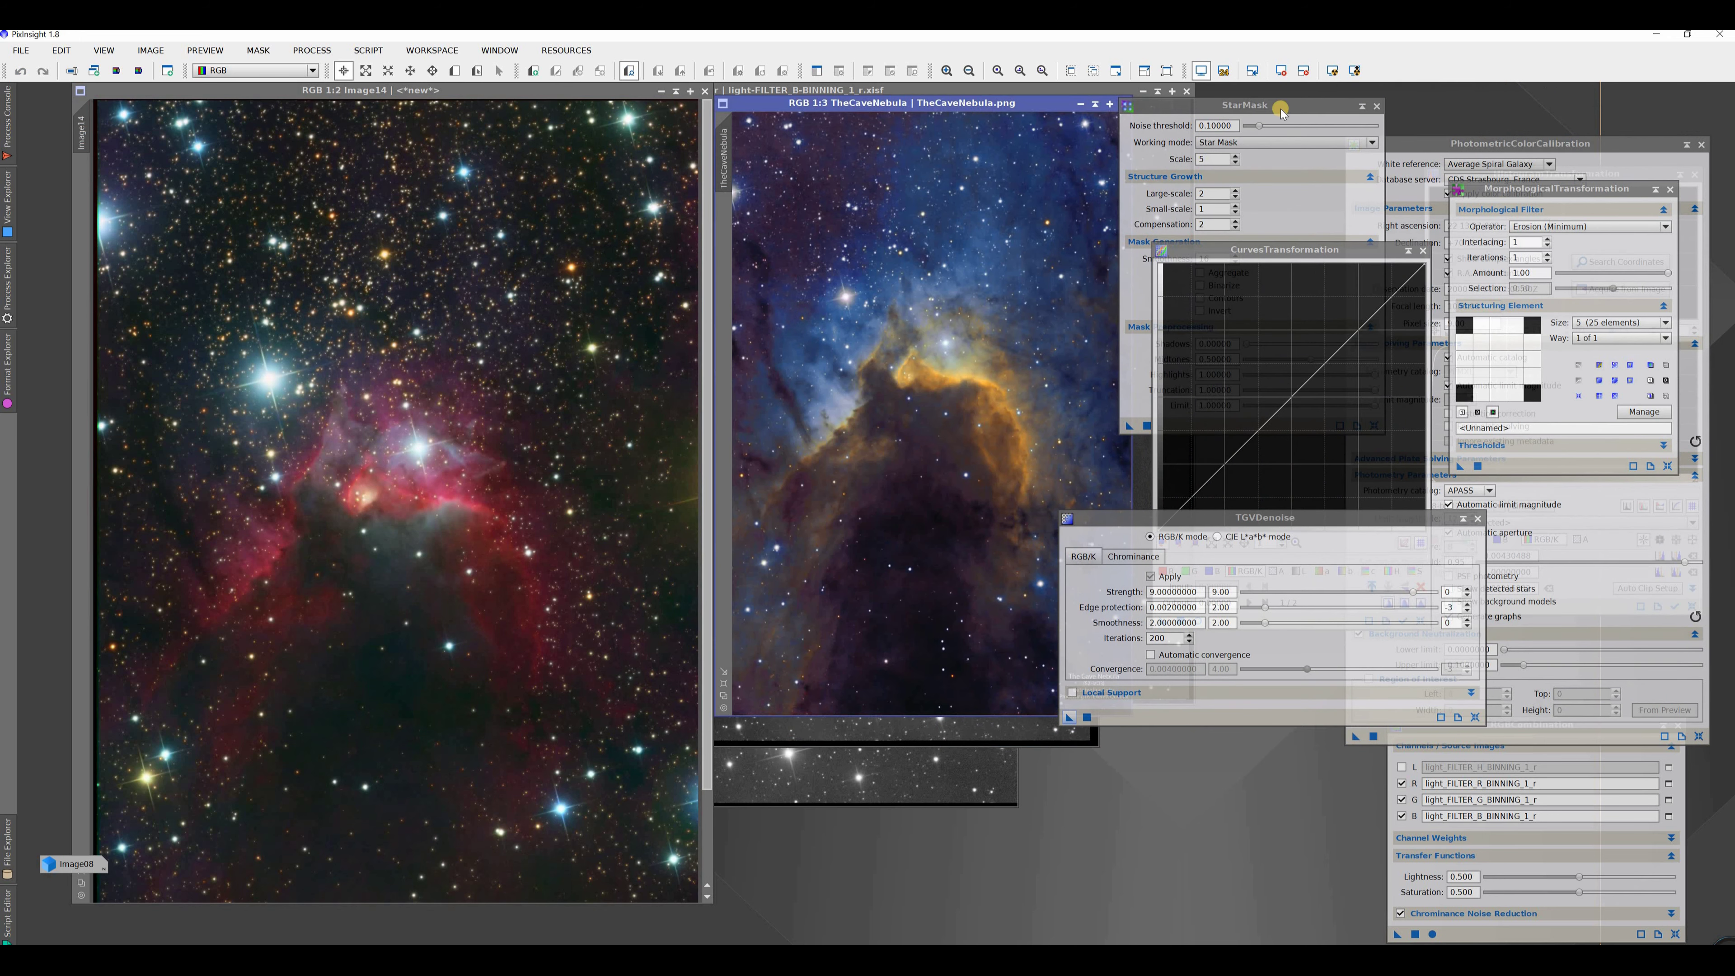
# Close StarMask, and move TGVDenoise and the minimized Image08 icon clear of the color image and the reference image
pyautogui.moveTo(1370, 107); pyautogui.dragTo(1459, 123)
pyautogui.click(1467, 123)
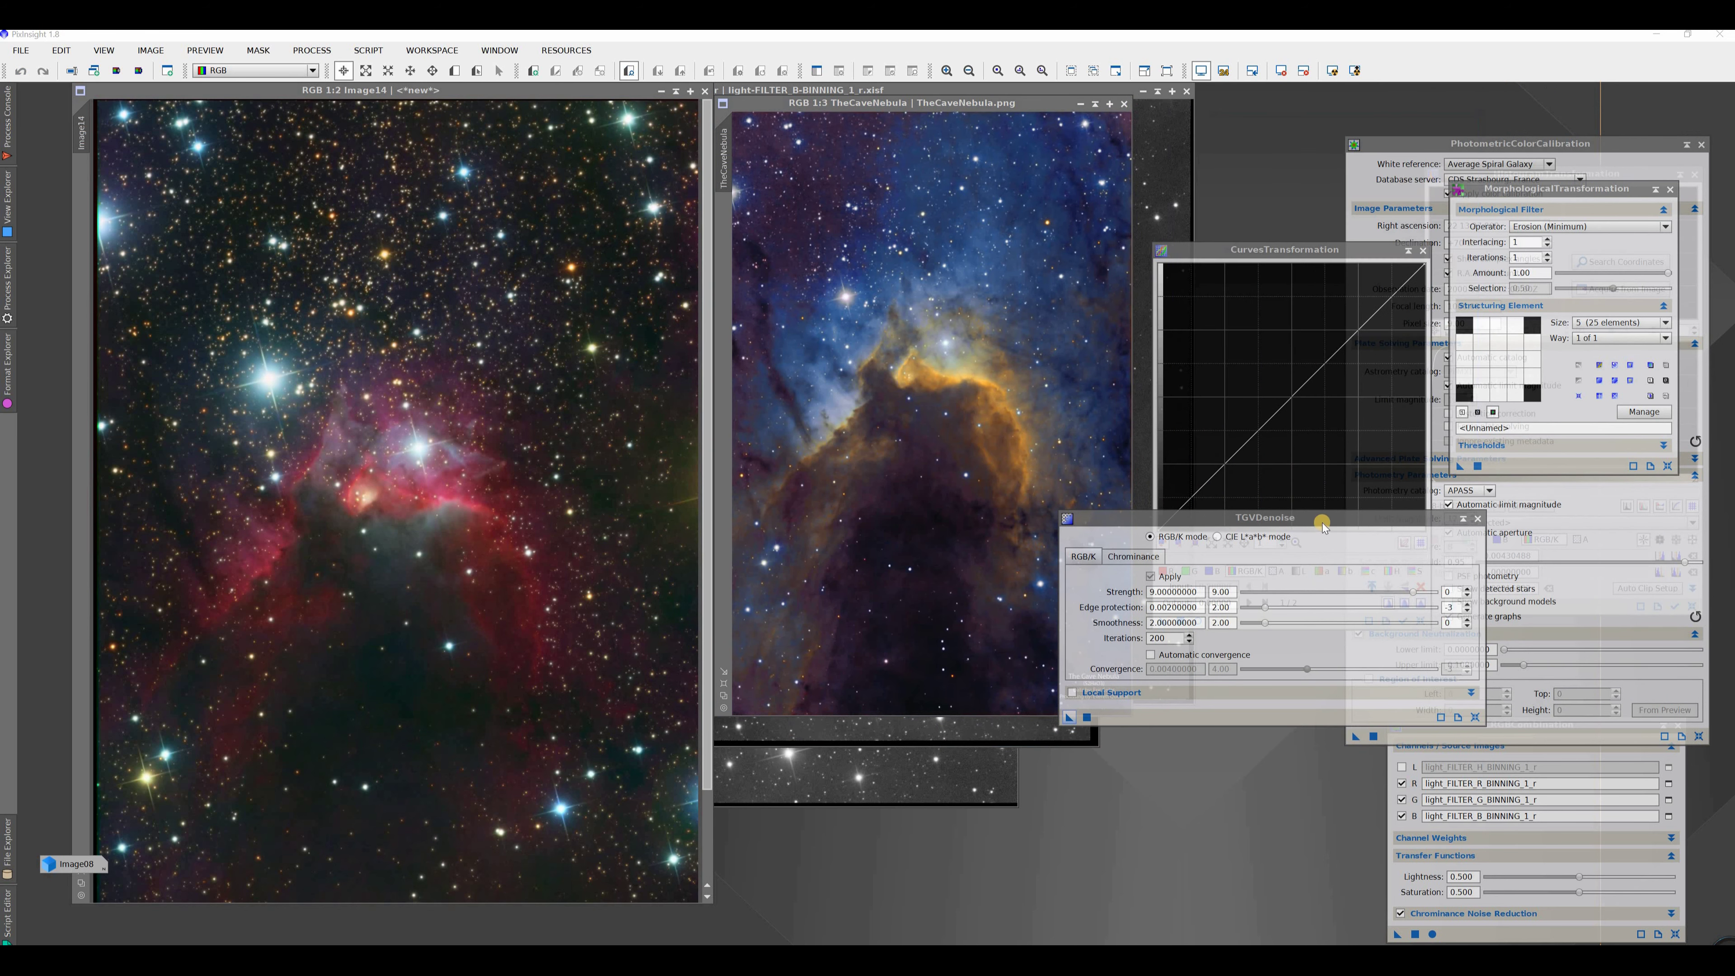
pyautogui.moveTo(1271, 517); pyautogui.dragTo(1392, 583)
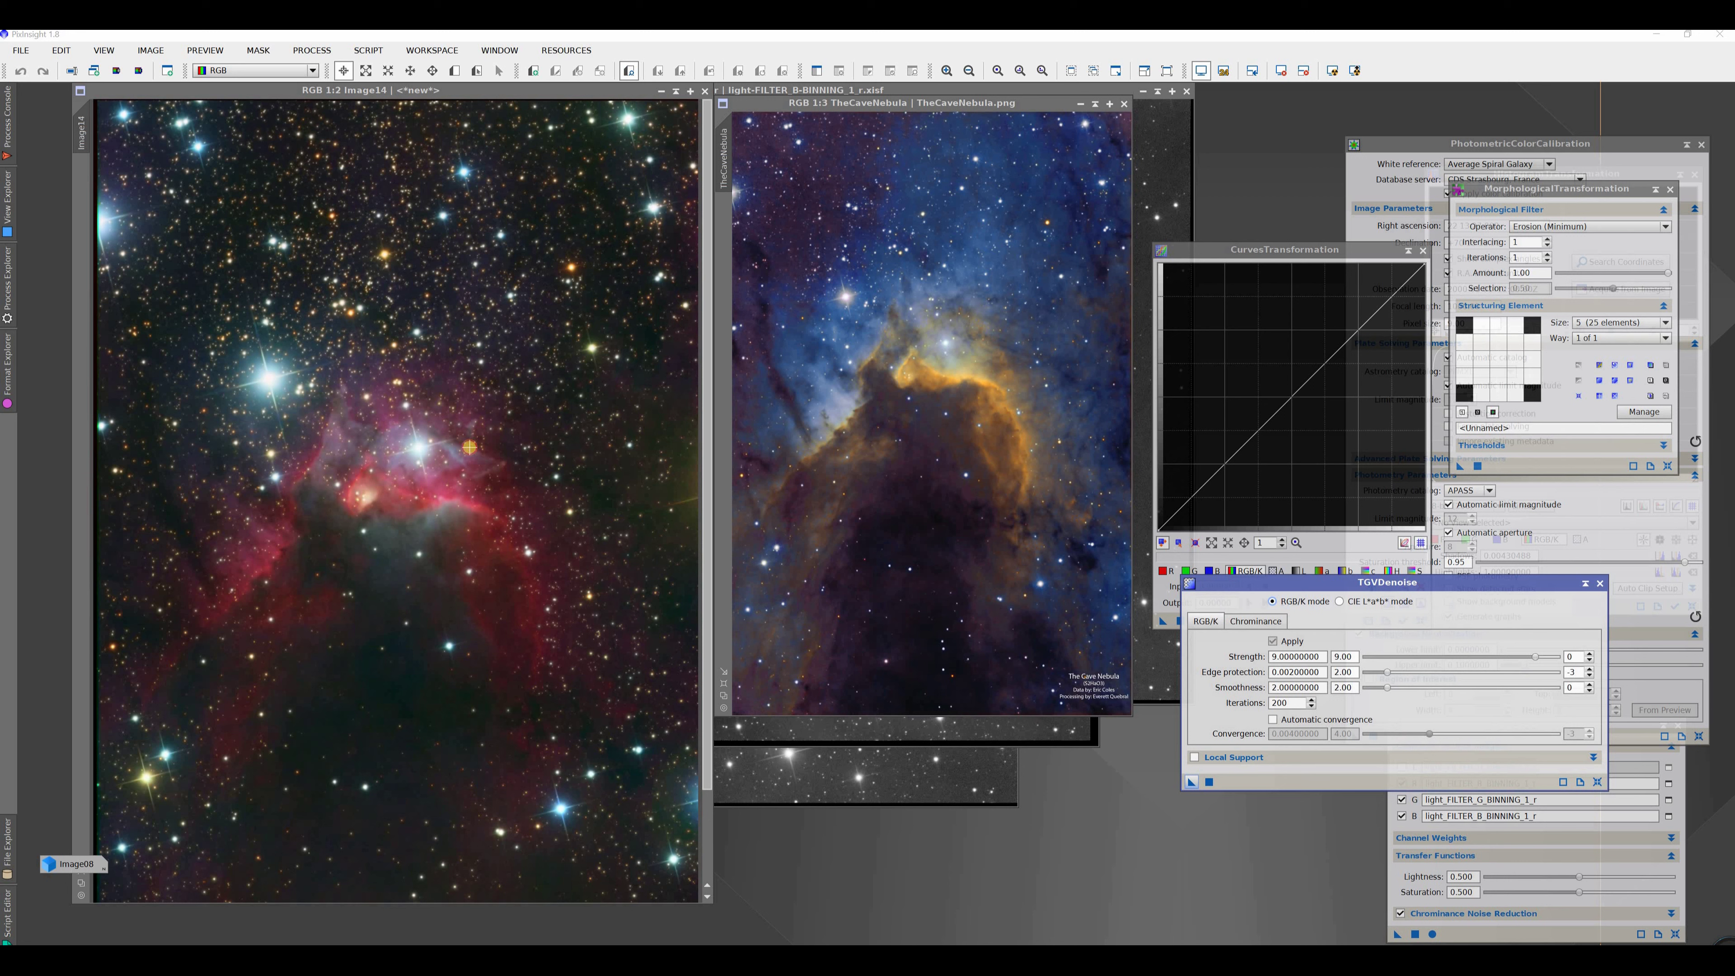
pyautogui.click(474, 448)
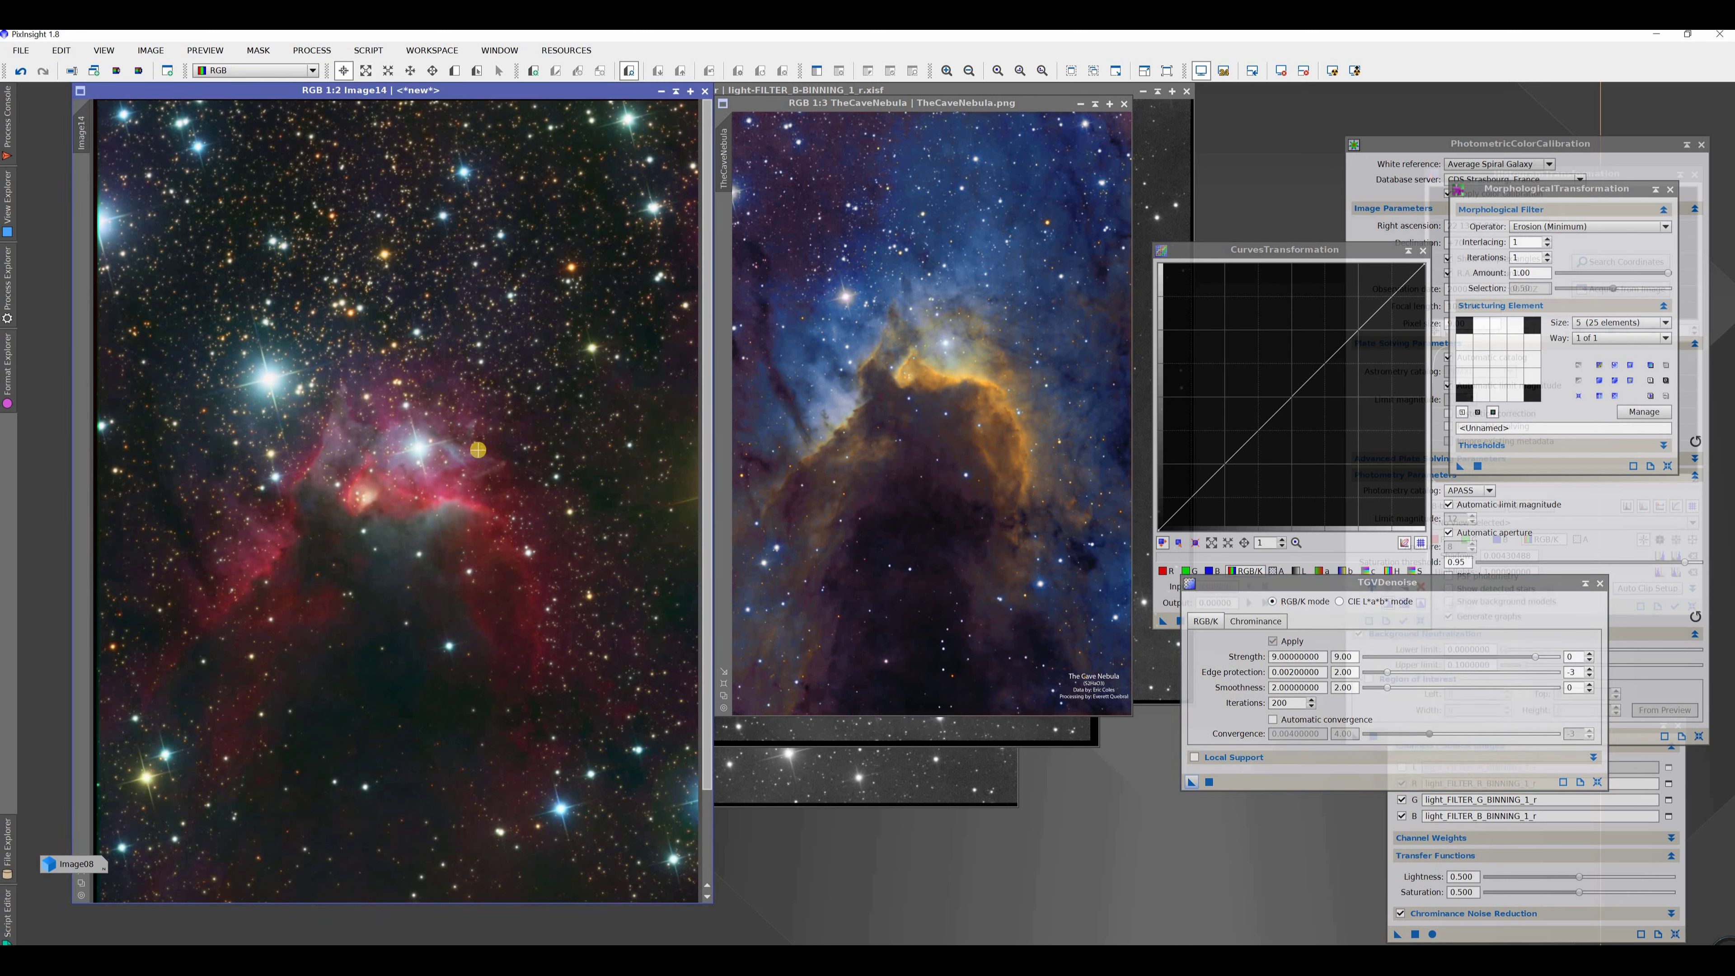
pyautogui.click(893, 445)
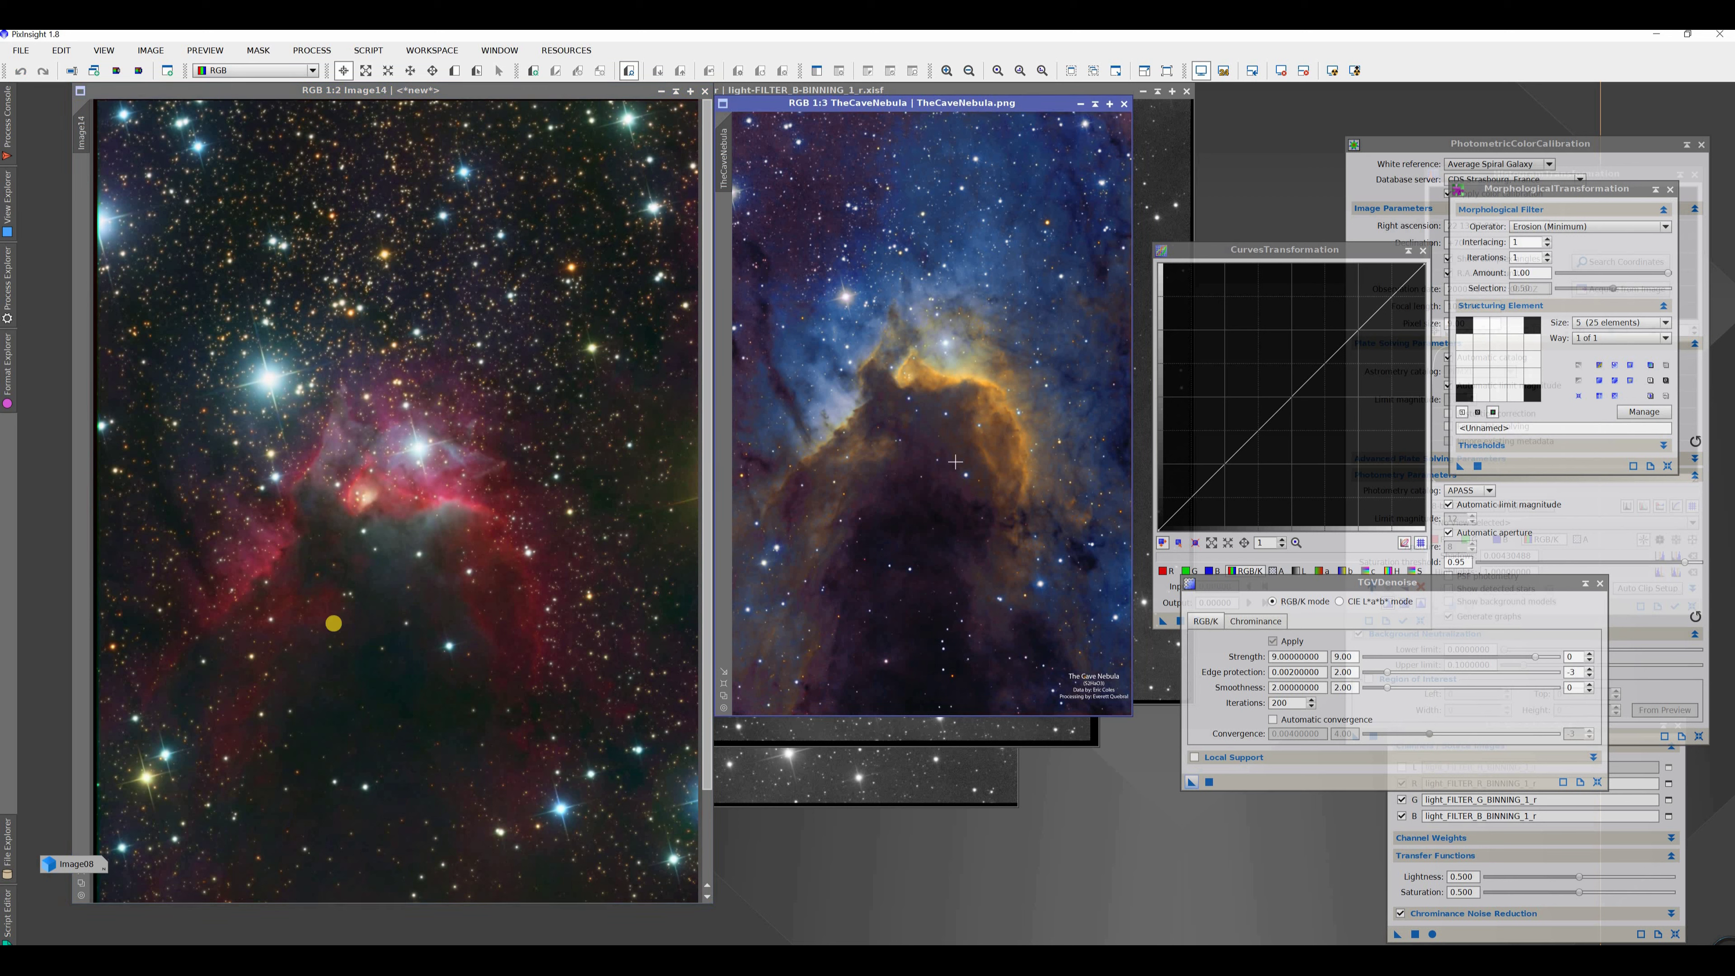
pyautogui.moveTo(586, 913); pyautogui.dragTo(754, 924)
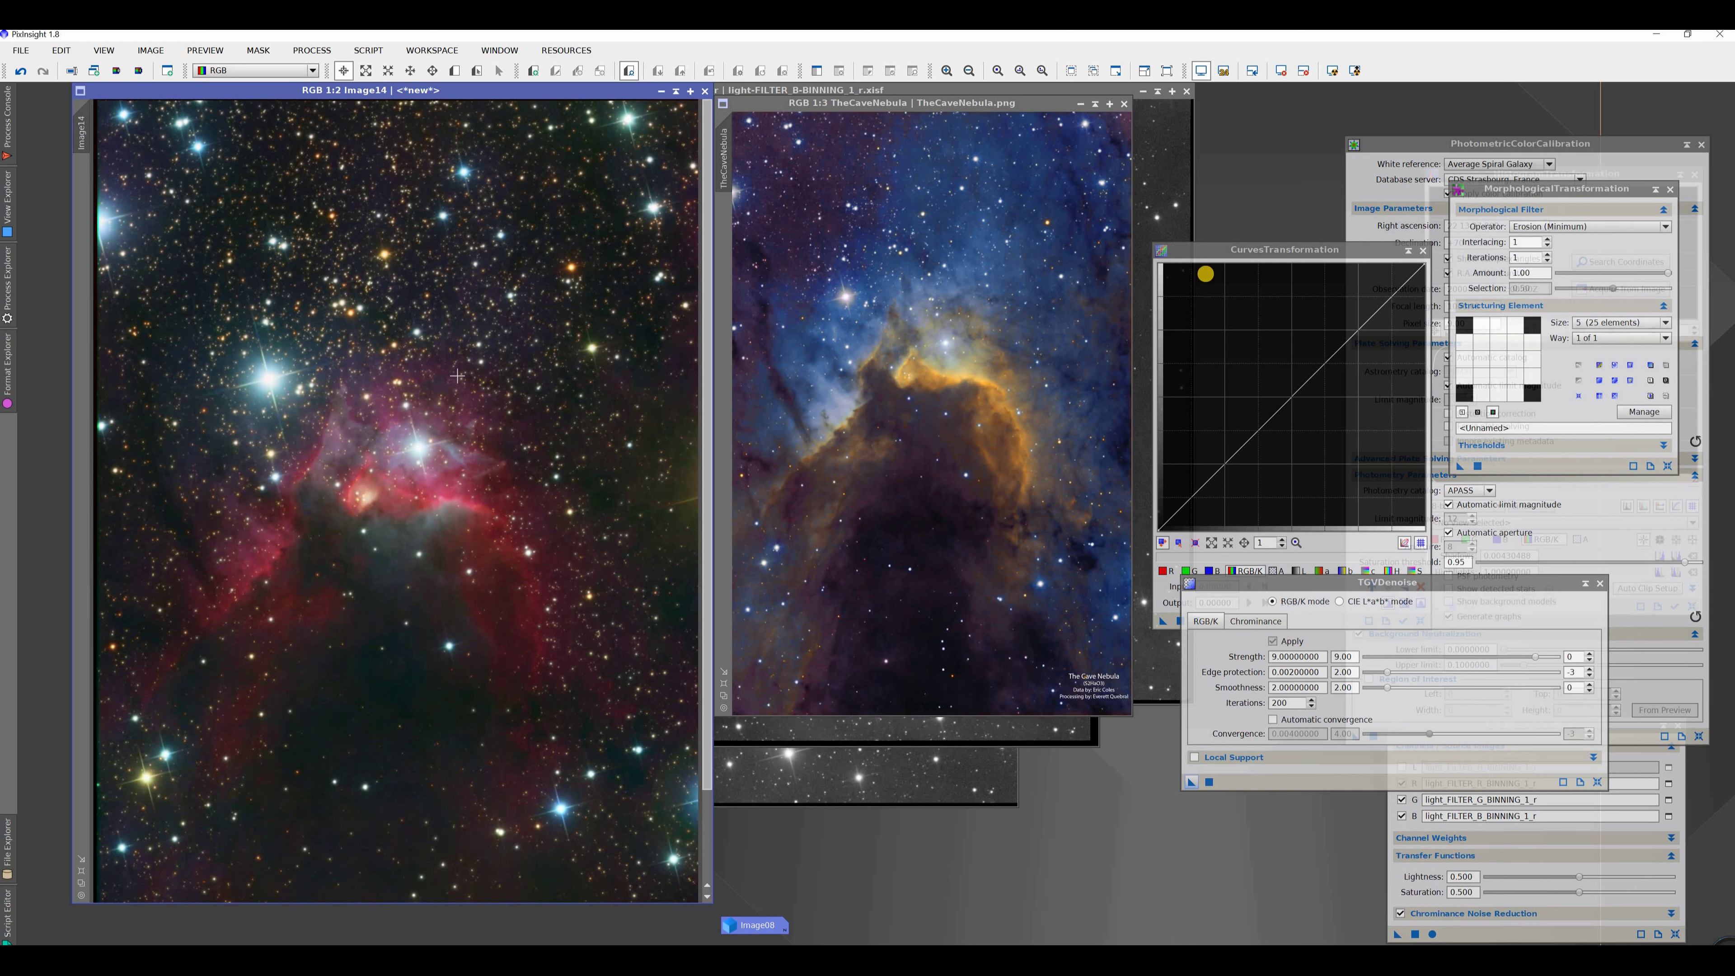
# Open HistogramTransformation and start its real-time preview on the color image
pyautogui.click(325, 58)
pyautogui.moveTo(322, 71)
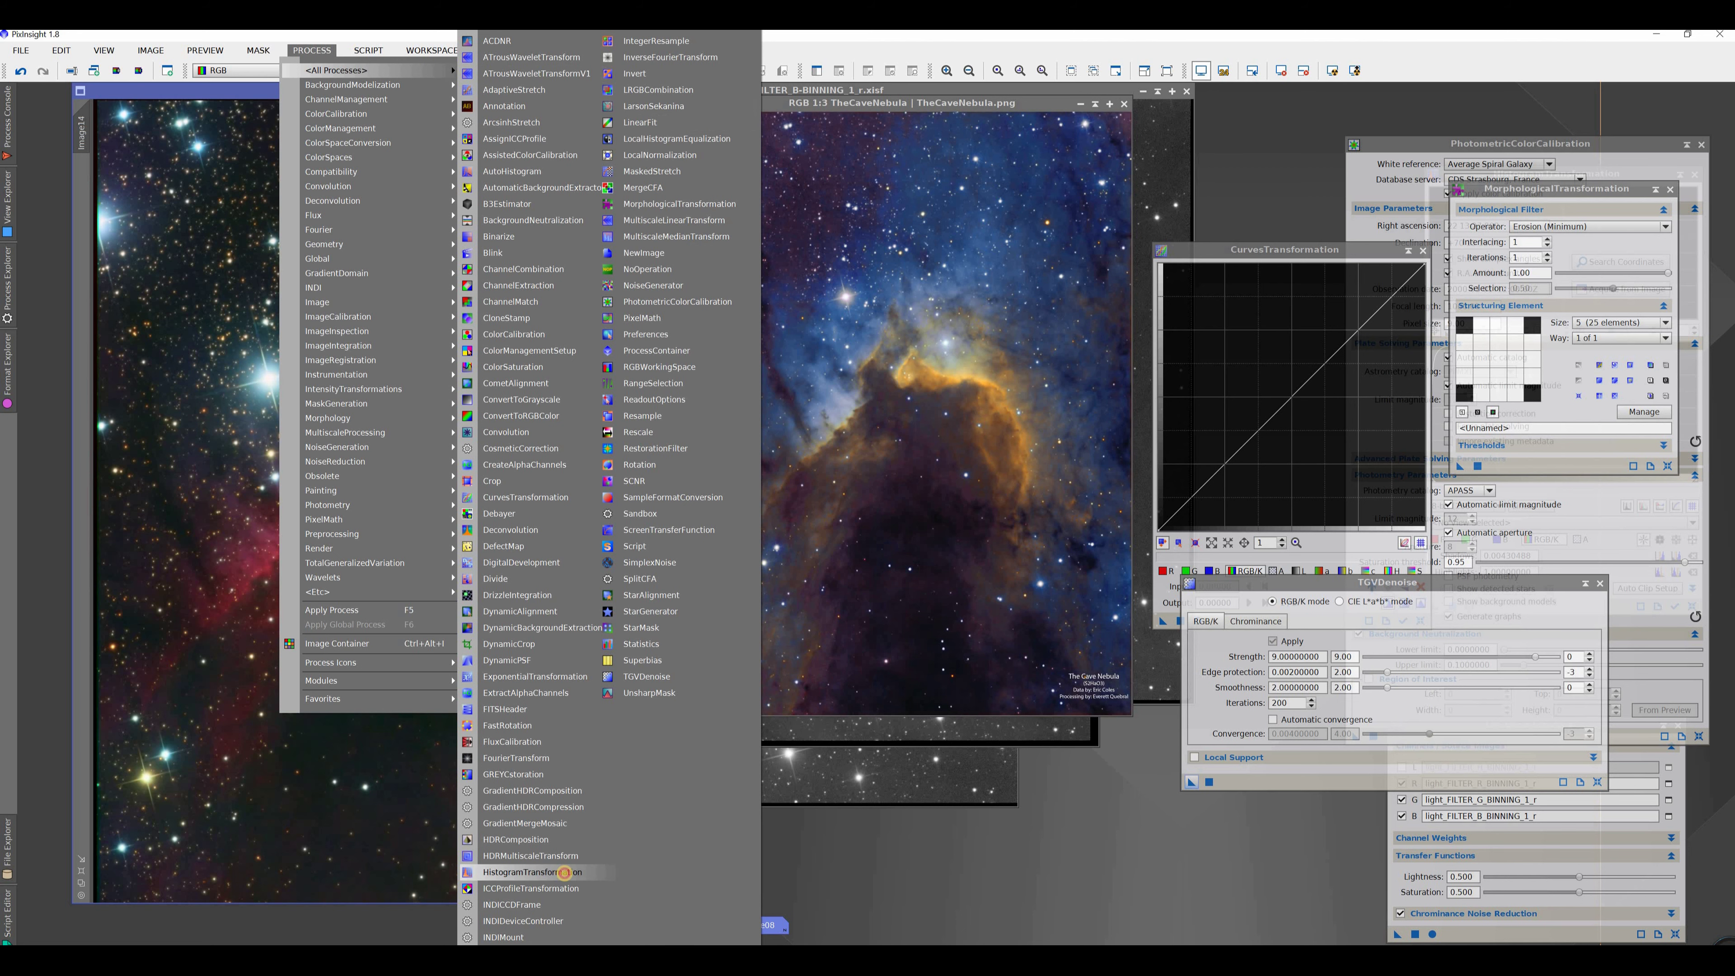
pyautogui.click(562, 873)
pyautogui.moveTo(1693, 607); pyautogui.dragTo(1058, 580)
pyautogui.click(838, 577)
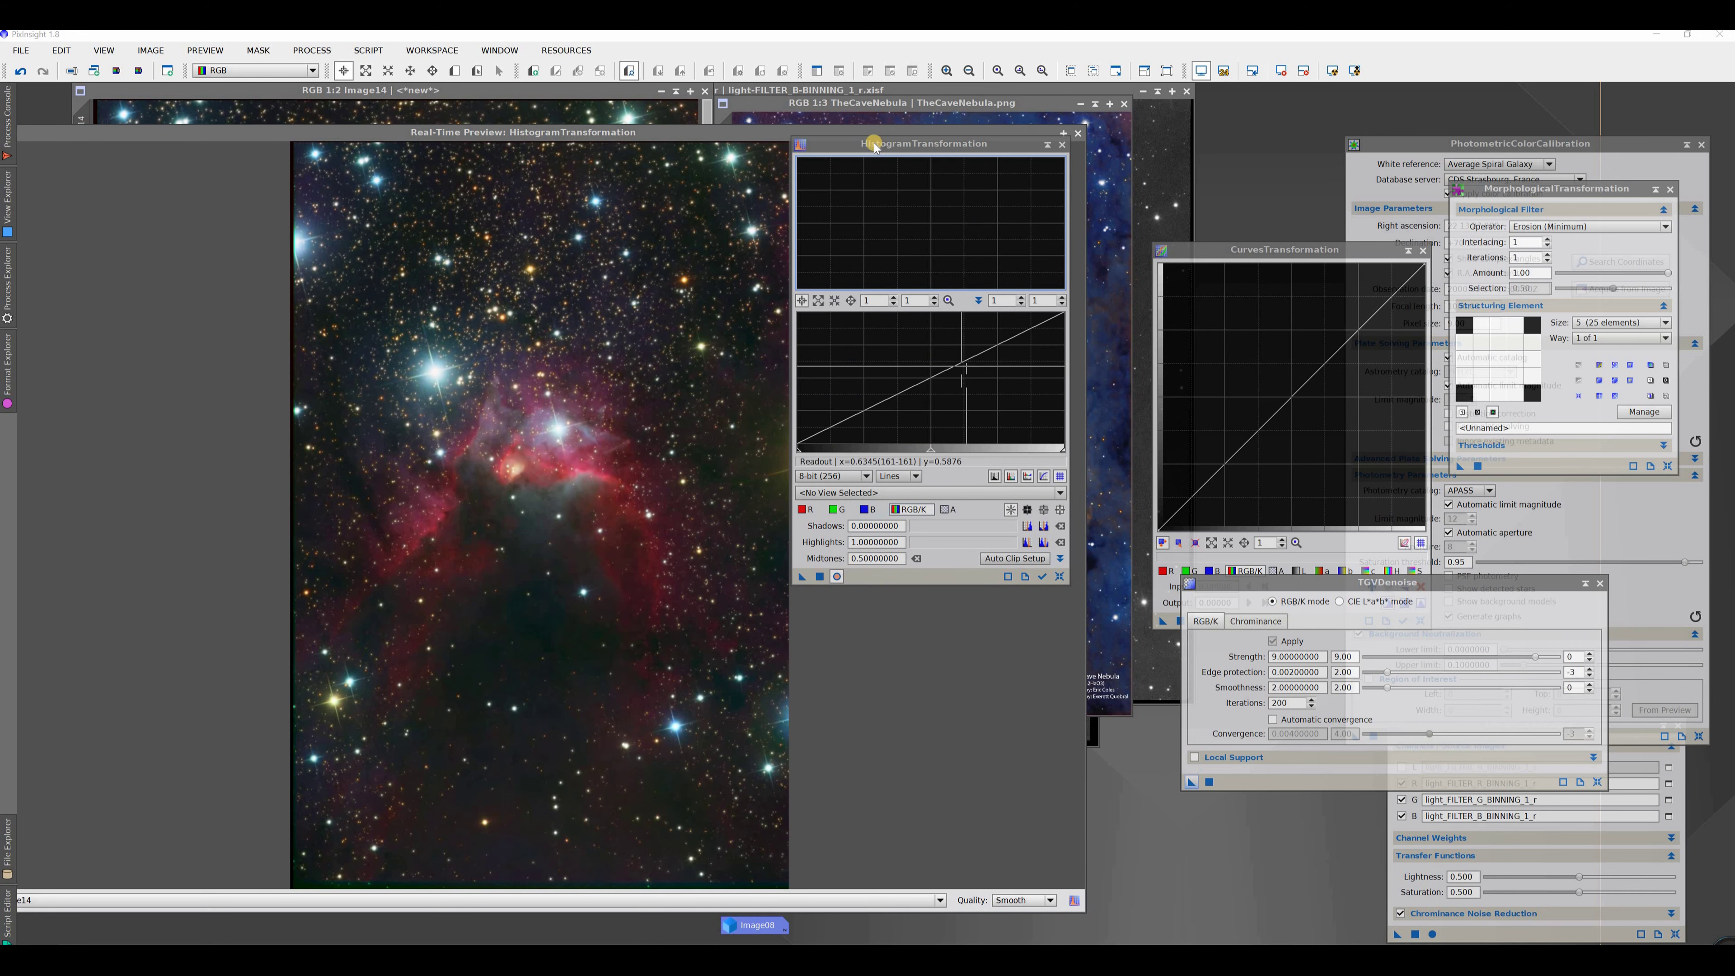
# Set the combined RGB/K midtones to about 0.543 and move HistogramTransformation off the previewed nebula
pyautogui.moveTo(857, 381); pyautogui.dragTo(966, 413)
pyautogui.moveTo(1031, 487)
pyautogui.mouseDown()
pyautogui.moveTo(1015, 485)
pyautogui.moveTo(1051, 481)
pyautogui.mouseUp()
pyautogui.moveTo(1047, 404); pyautogui.dragTo(903, 467)
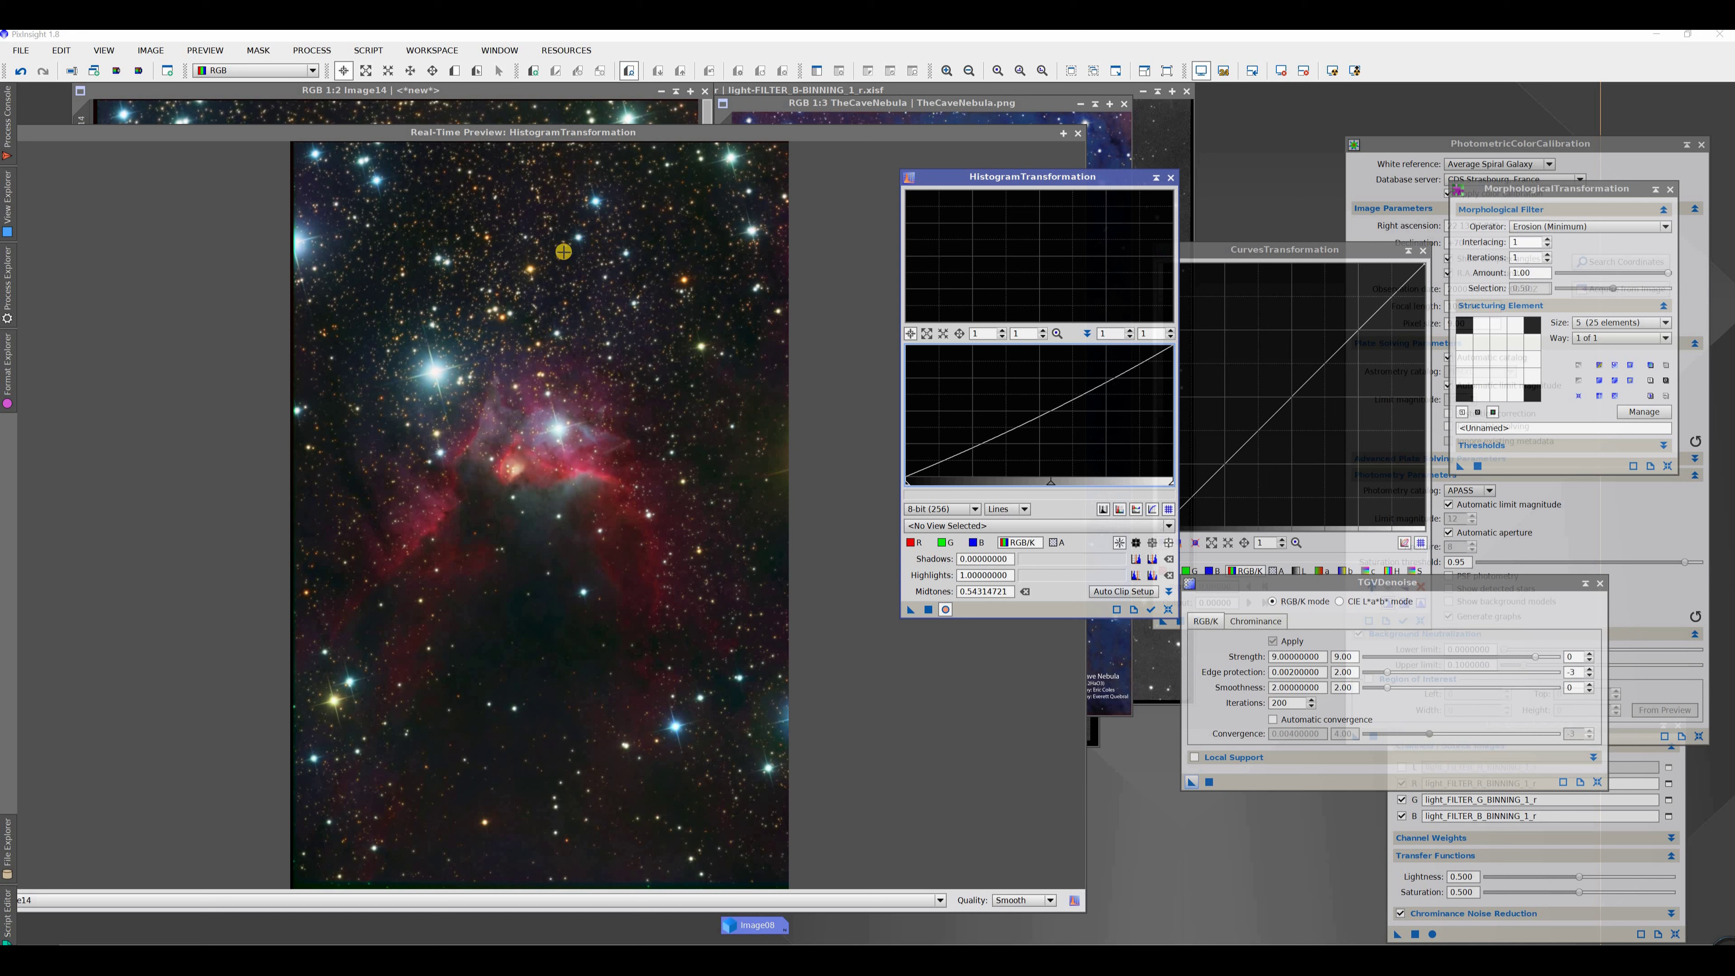
# Lower the red channel's midtones to about 0.45 and raise the green channel's midtones slightly
pyautogui.click(913, 542)
pyautogui.moveTo(1049, 485)
pyautogui.mouseDown()
pyautogui.moveTo(1077, 484)
pyautogui.moveTo(1005, 483)
pyautogui.moveTo(1020, 486)
pyautogui.mouseUp()
pyautogui.moveTo(1023, 483); pyautogui.dragTo(1027, 486)
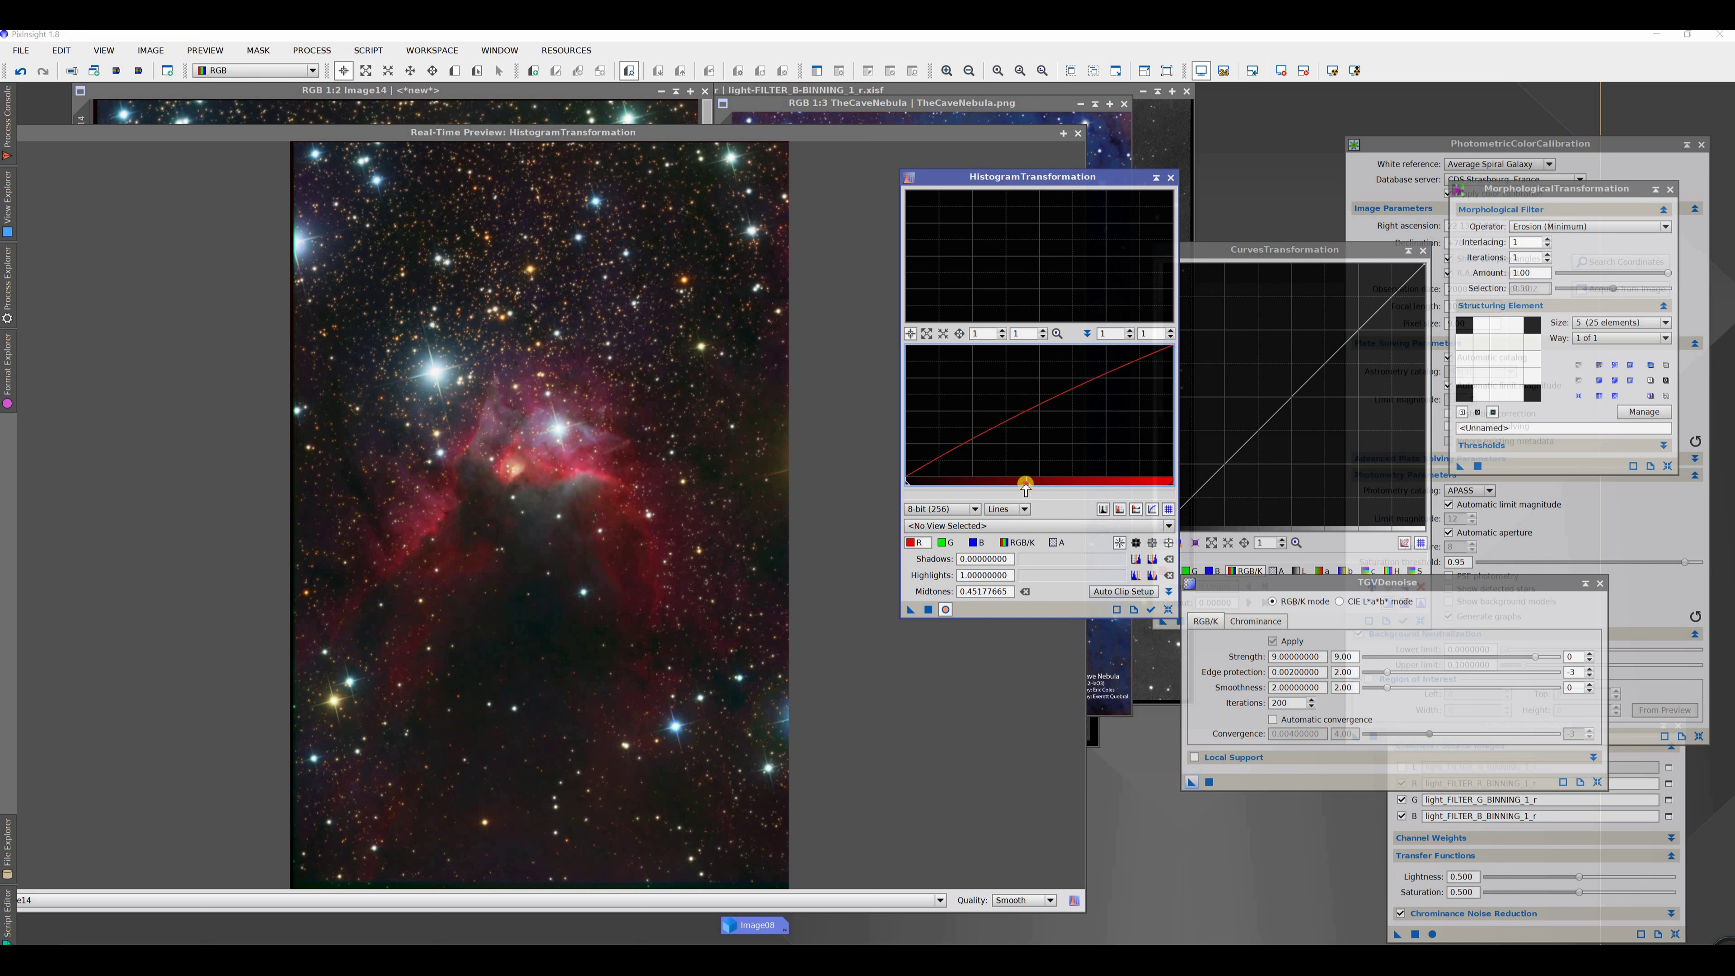
pyautogui.moveTo(1021, 488); pyautogui.dragTo(1021, 488)
pyautogui.click(946, 541)
pyautogui.moveTo(1043, 486); pyautogui.dragTo(1050, 484)
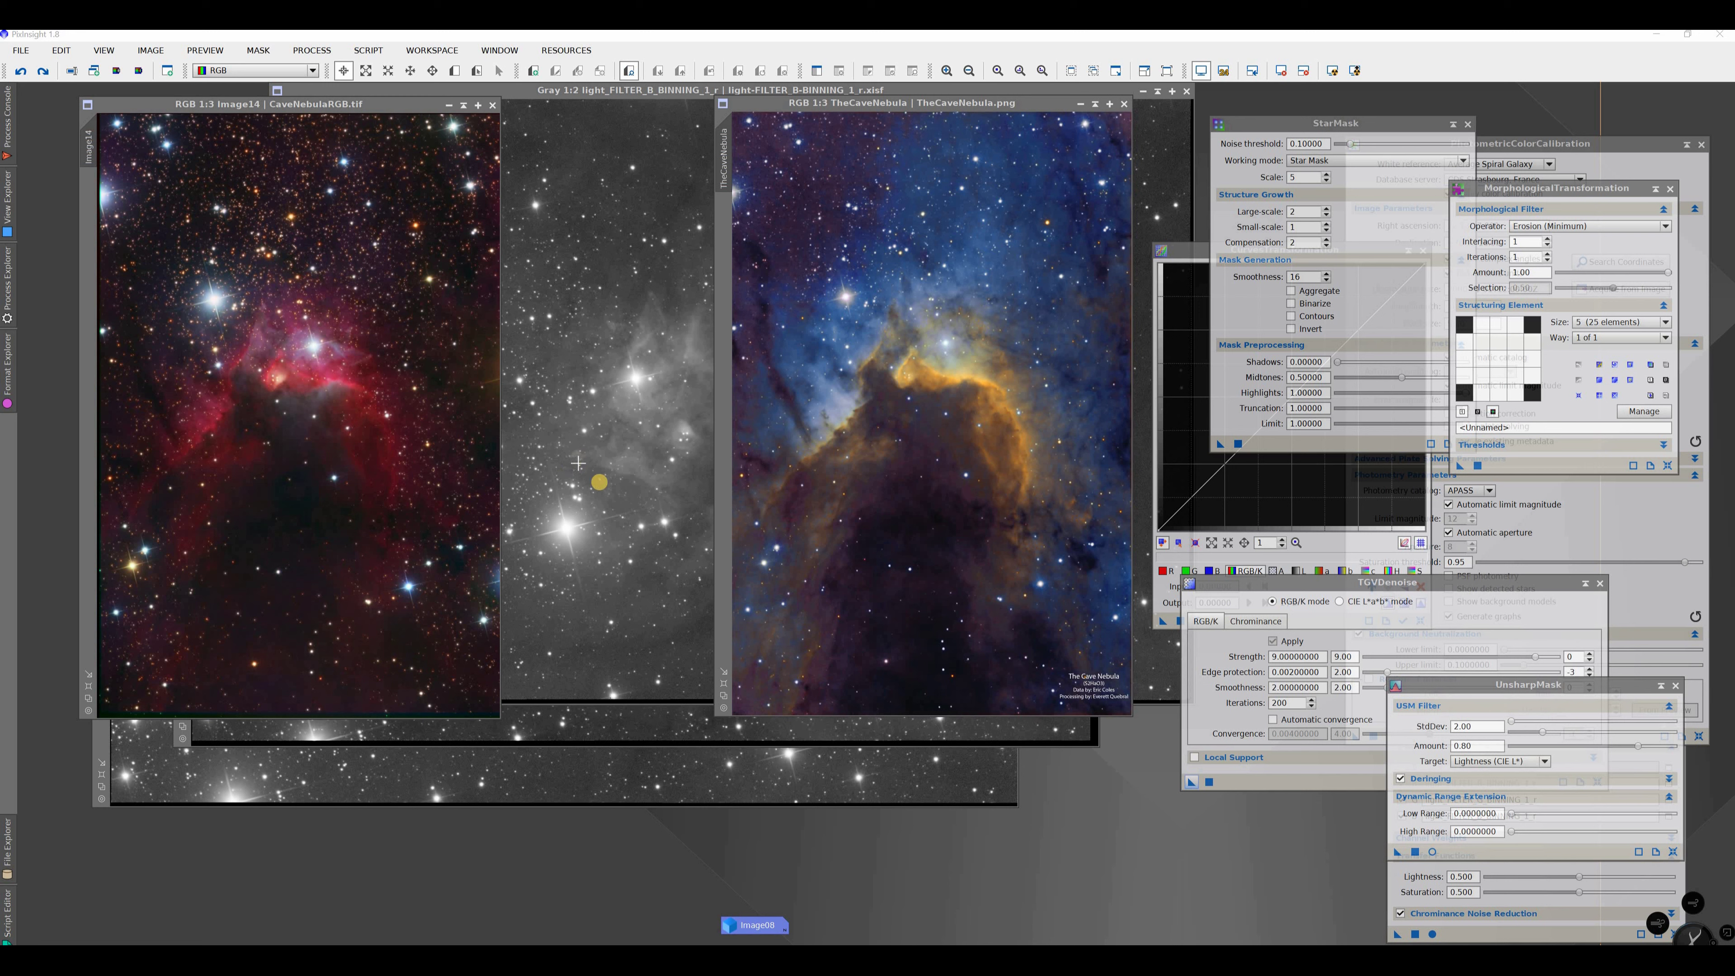
# Bring UnsharpMask forward between the two nebula images to review its settings, and move it back out of the way
pyautogui.click(1486, 686)
pyautogui.moveTo(1487, 687); pyautogui.dragTo(613, 615)
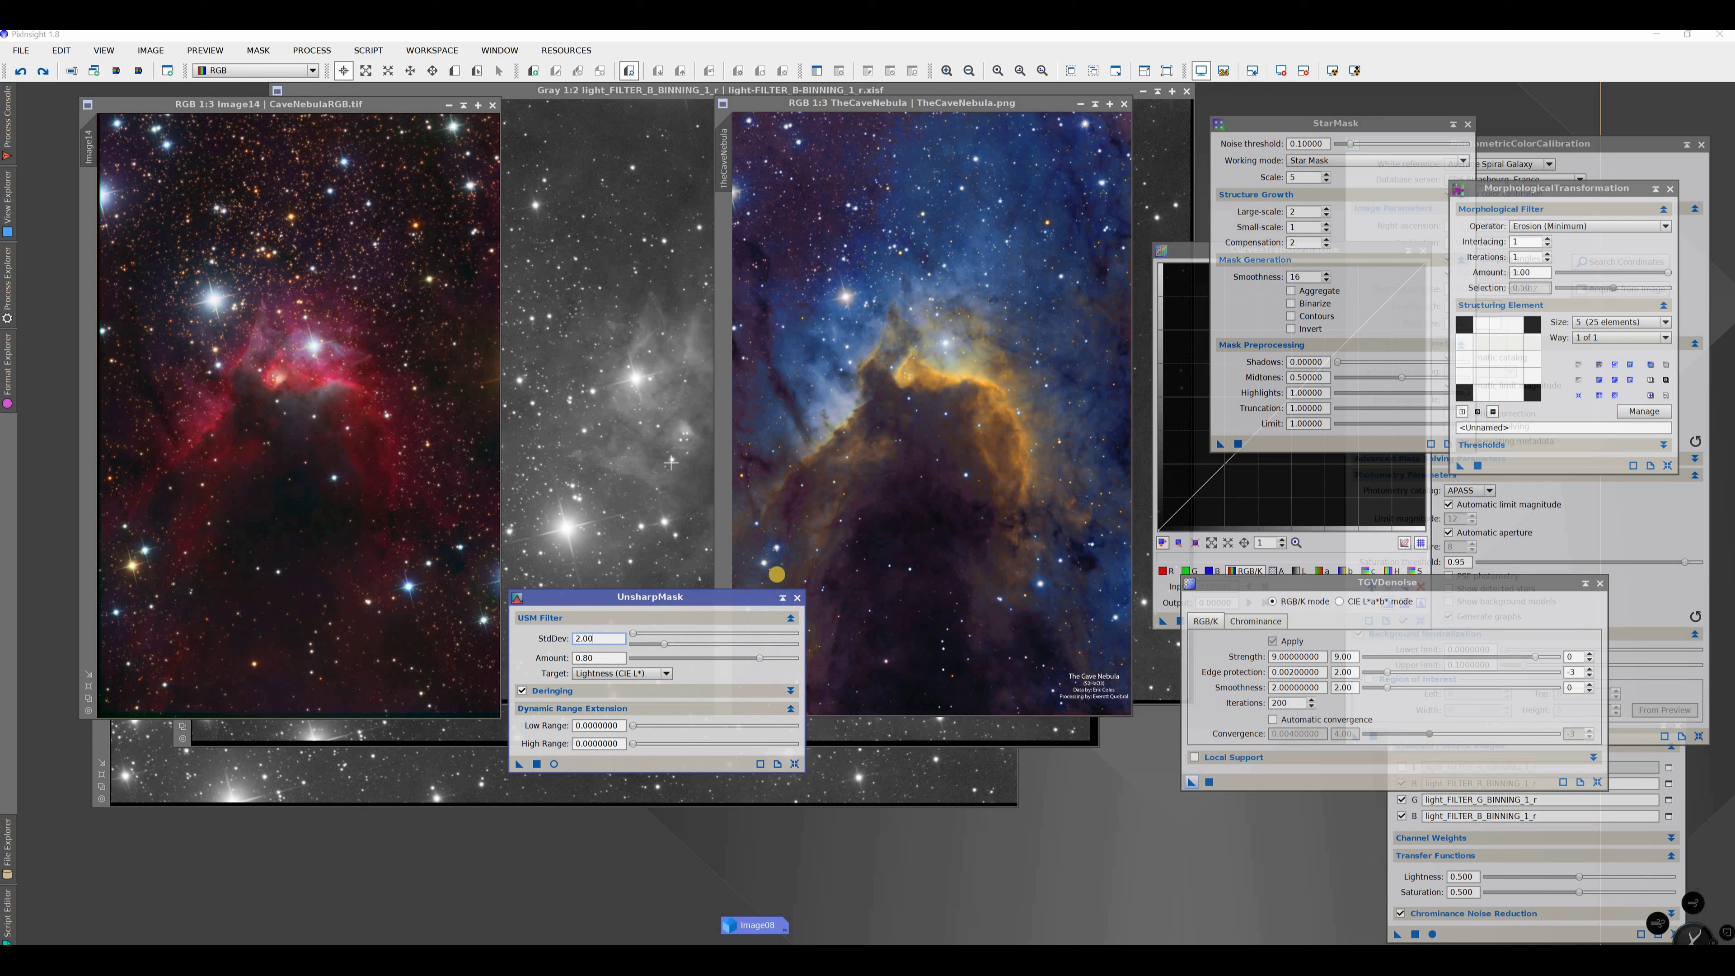
pyautogui.moveTo(646, 599); pyautogui.dragTo(1365, 744)
# Save the color image as CaveNebulaRGB.tif, overwriting the existing file
pyautogui.click(182, 104)
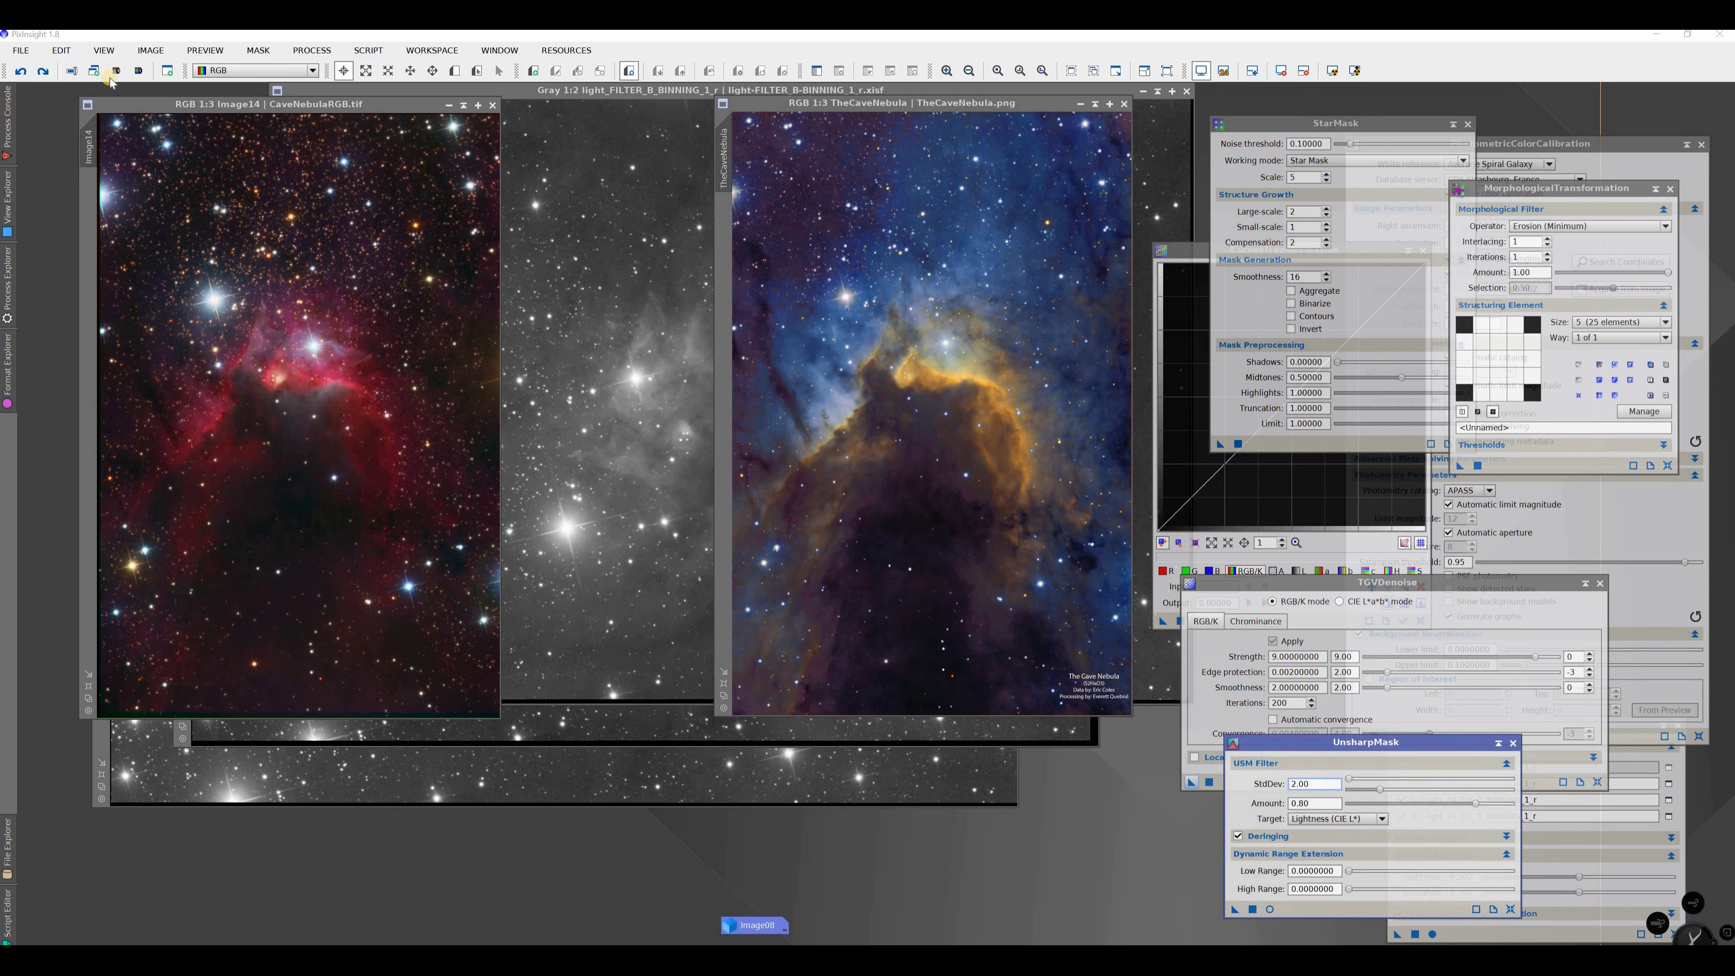
pyautogui.click(20, 51)
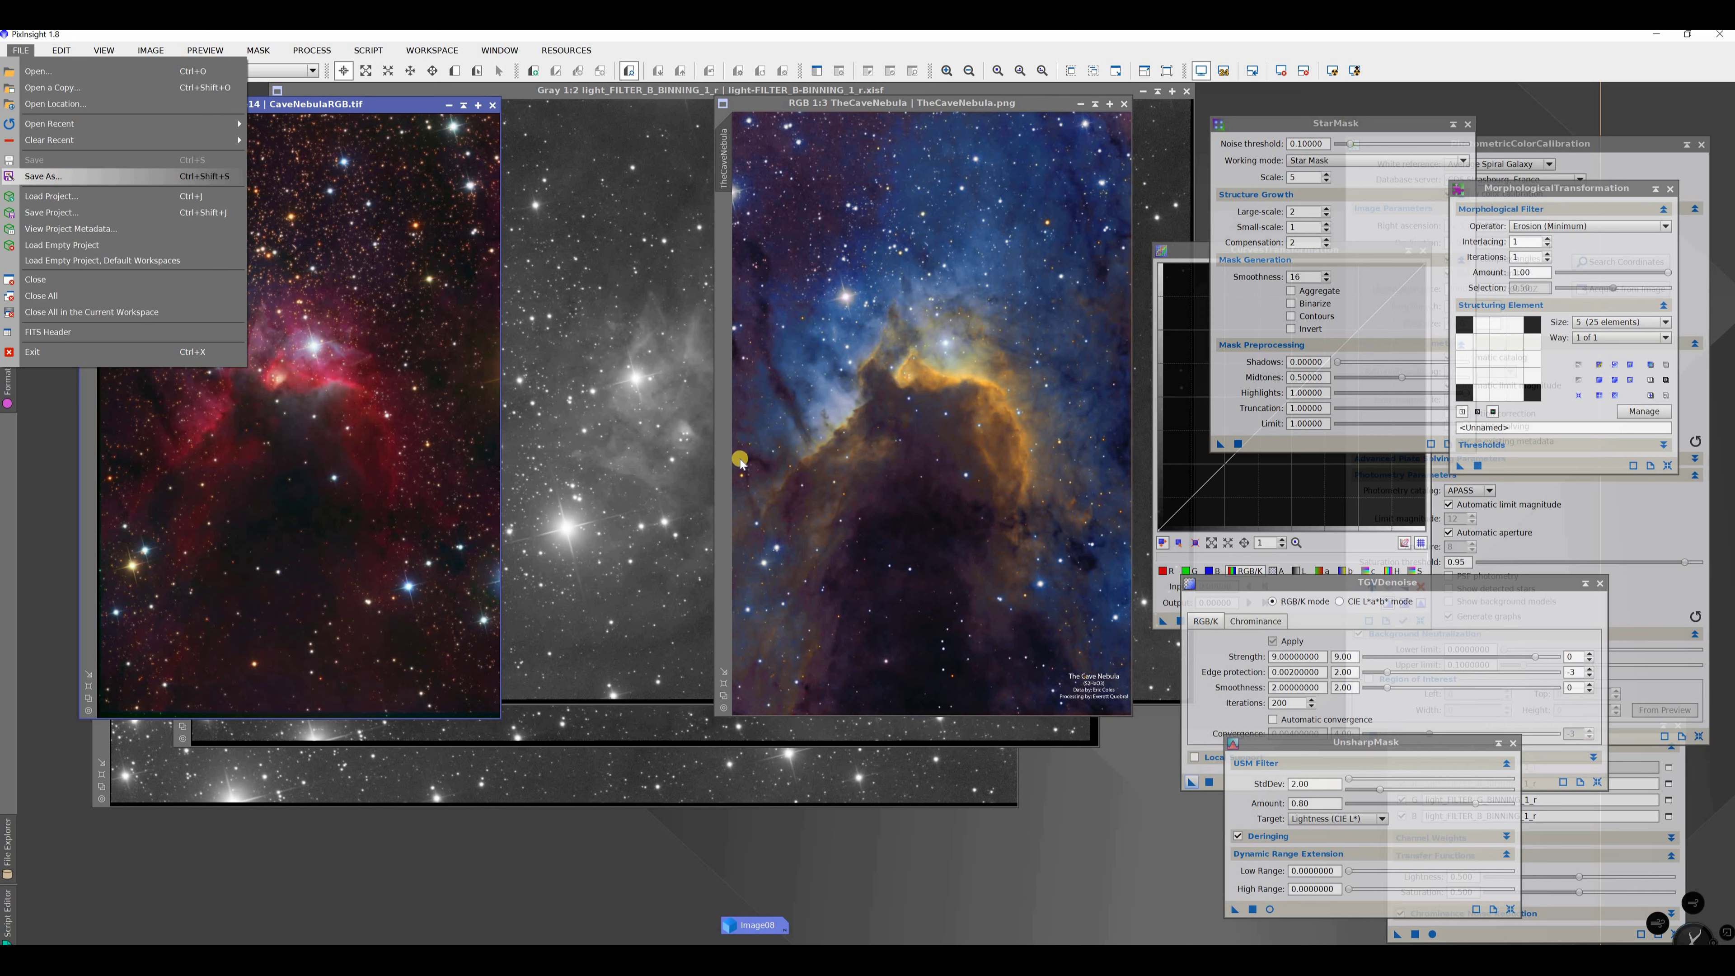
pyautogui.click(55, 177)
pyautogui.click(711, 380)
pyautogui.click(1113, 805)
pyautogui.click(835, 531)
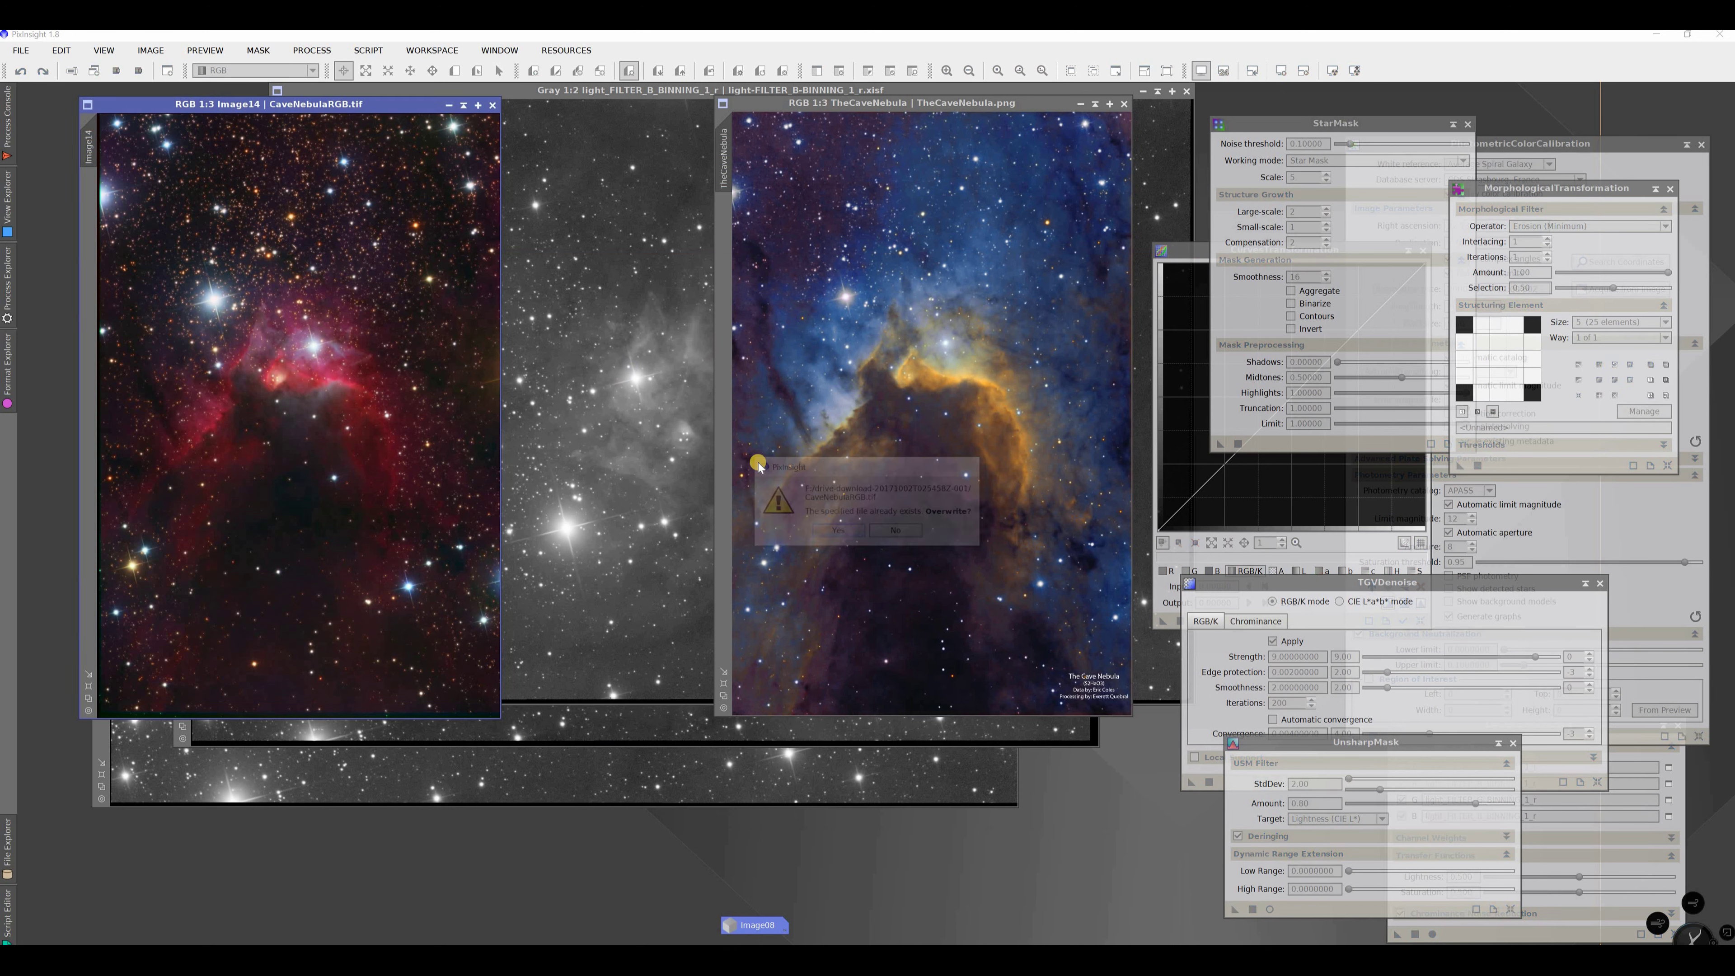
pyautogui.click(938, 604)
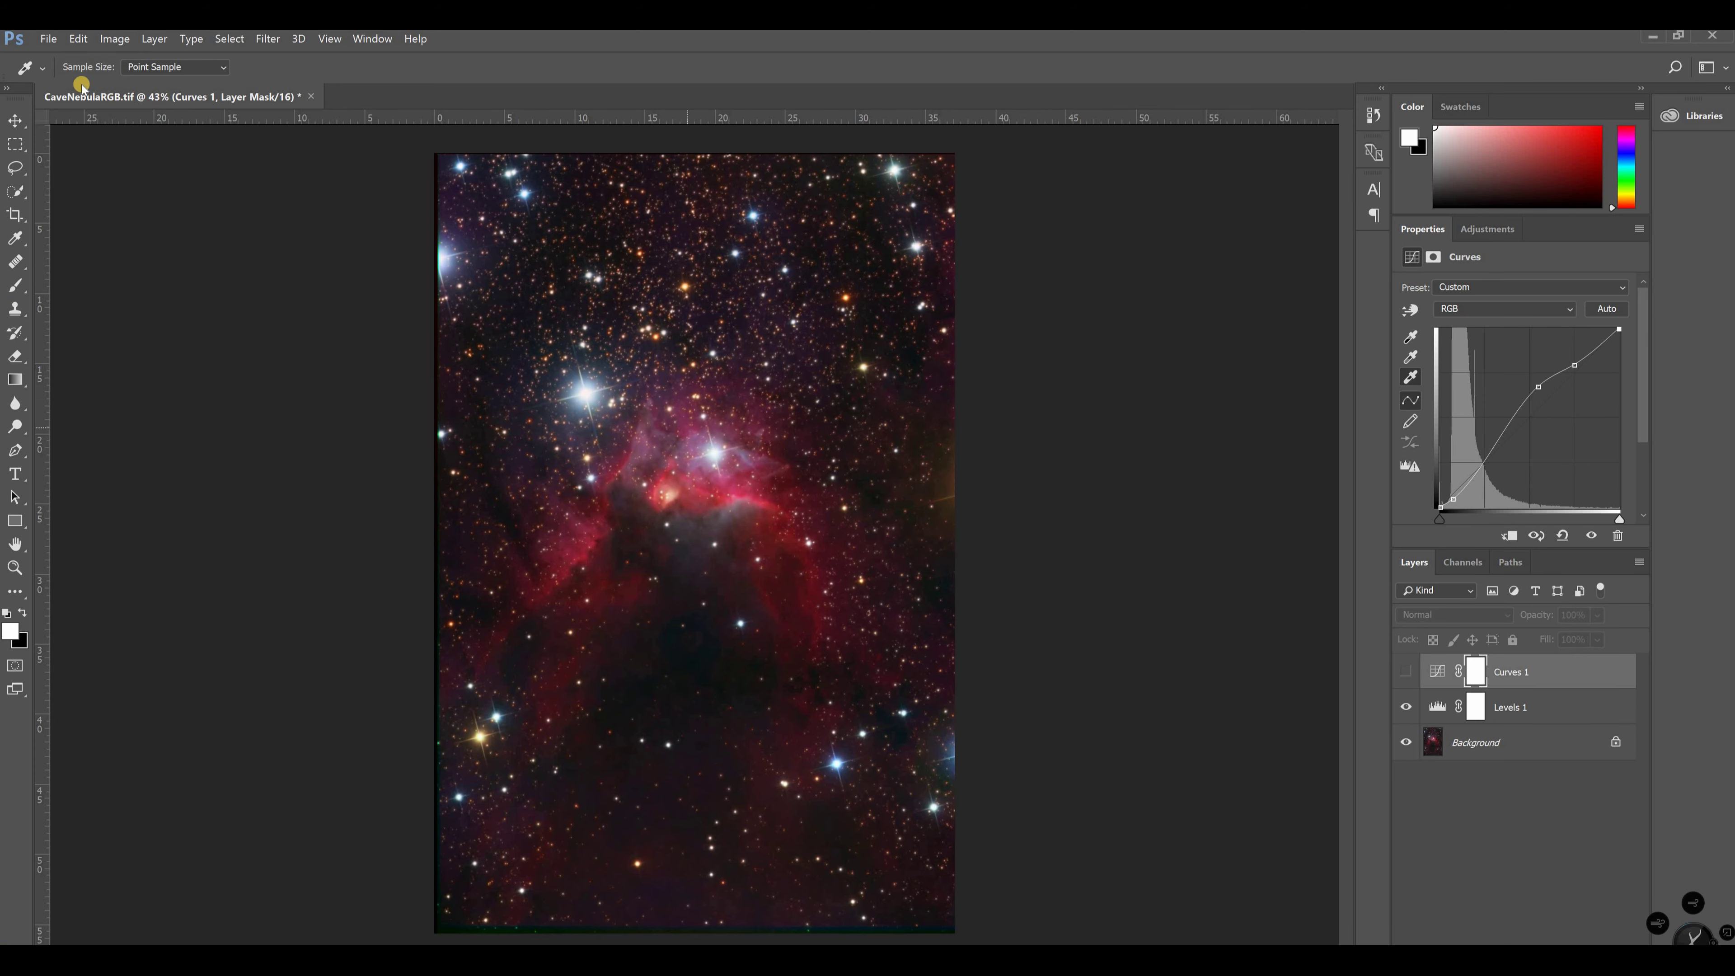
# In Photoshop, close the previously edited CaveNebulaRGB.tif without saving it and open the CaveNebulaRGB file again
pyautogui.click(310, 96)
pyautogui.click(859, 394)
pyautogui.click(47, 39)
pyautogui.click(74, 69)
pyautogui.click(302, 134)
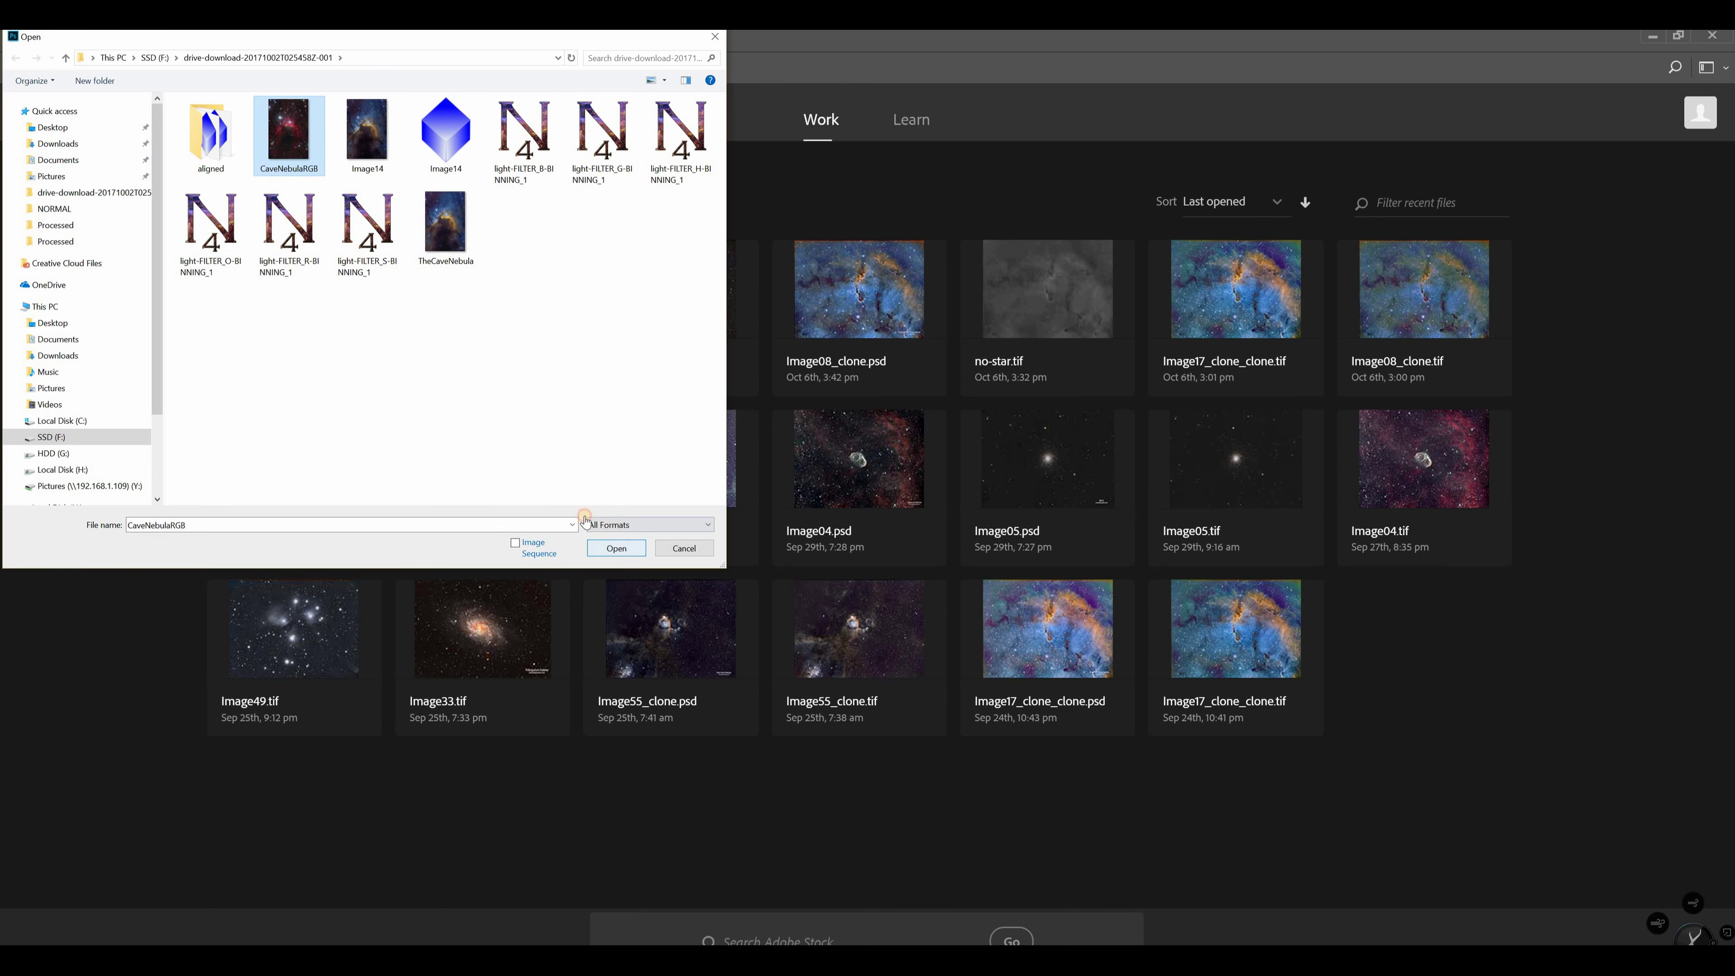
pyautogui.click(617, 548)
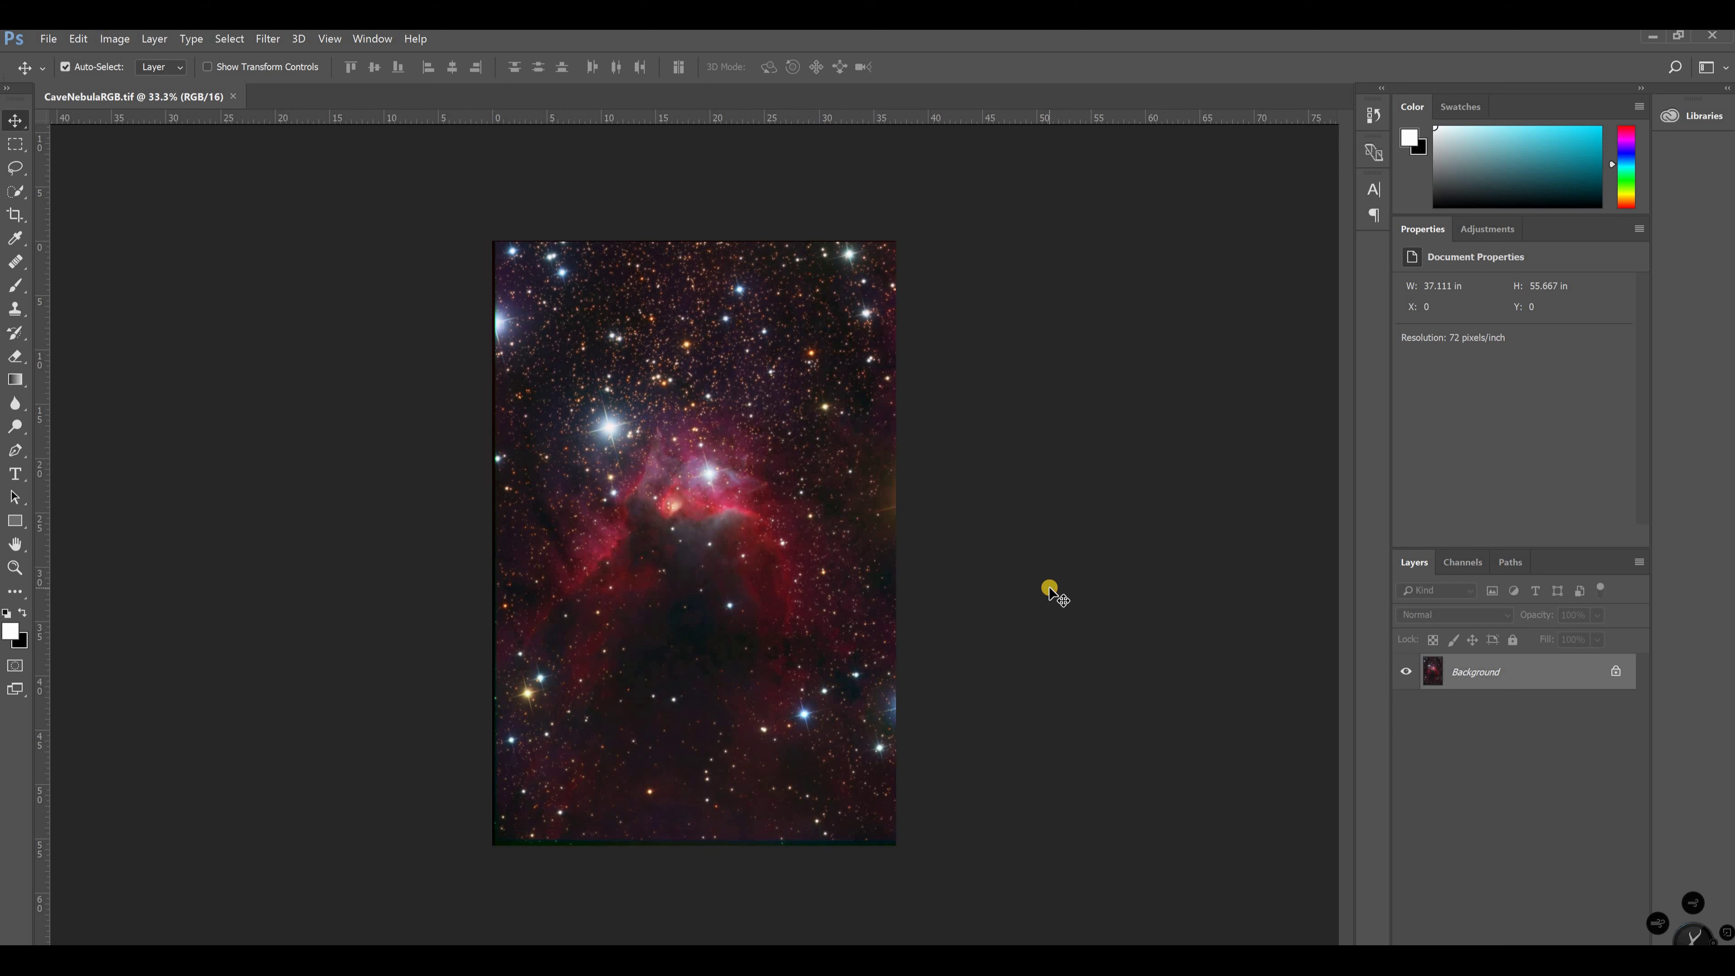
# Add a Levels adjustment layer above the background and set its midtones to 0.97
pyautogui.scroll(-2, 1050, 592)
pyautogui.scroll(1, 1050, 591)
pyautogui.scroll(-1, 1049, 592)
pyautogui.scroll(5, 1050, 591)
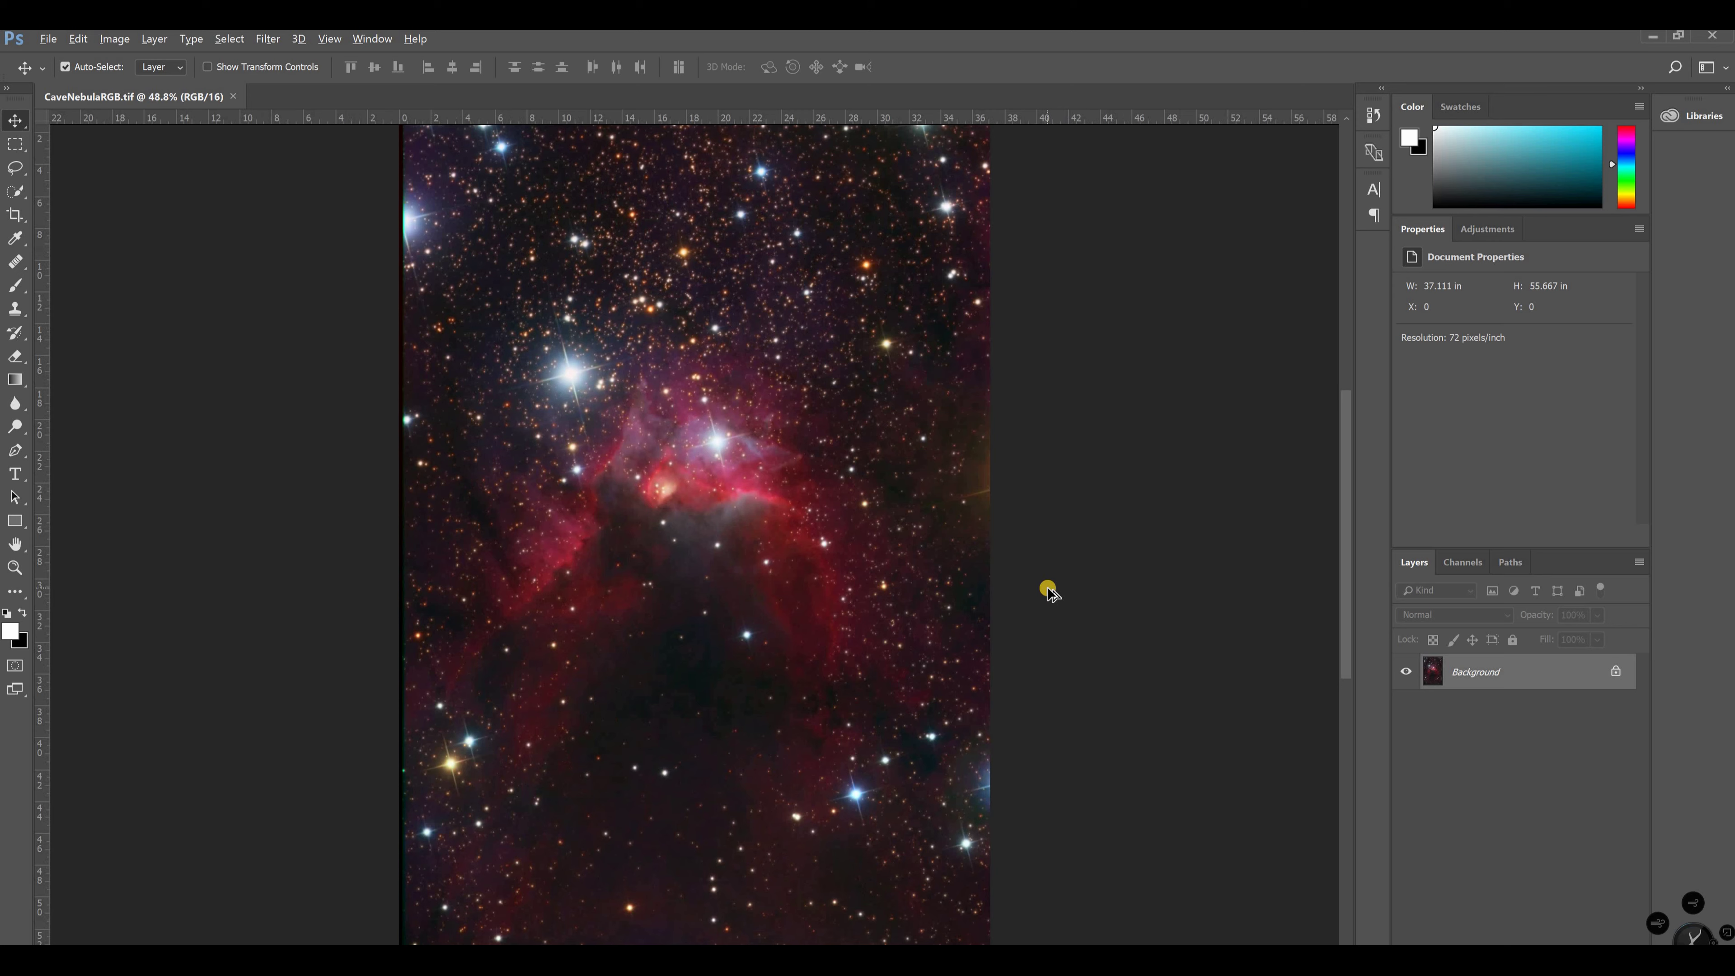
pyautogui.scroll(-2, 1050, 592)
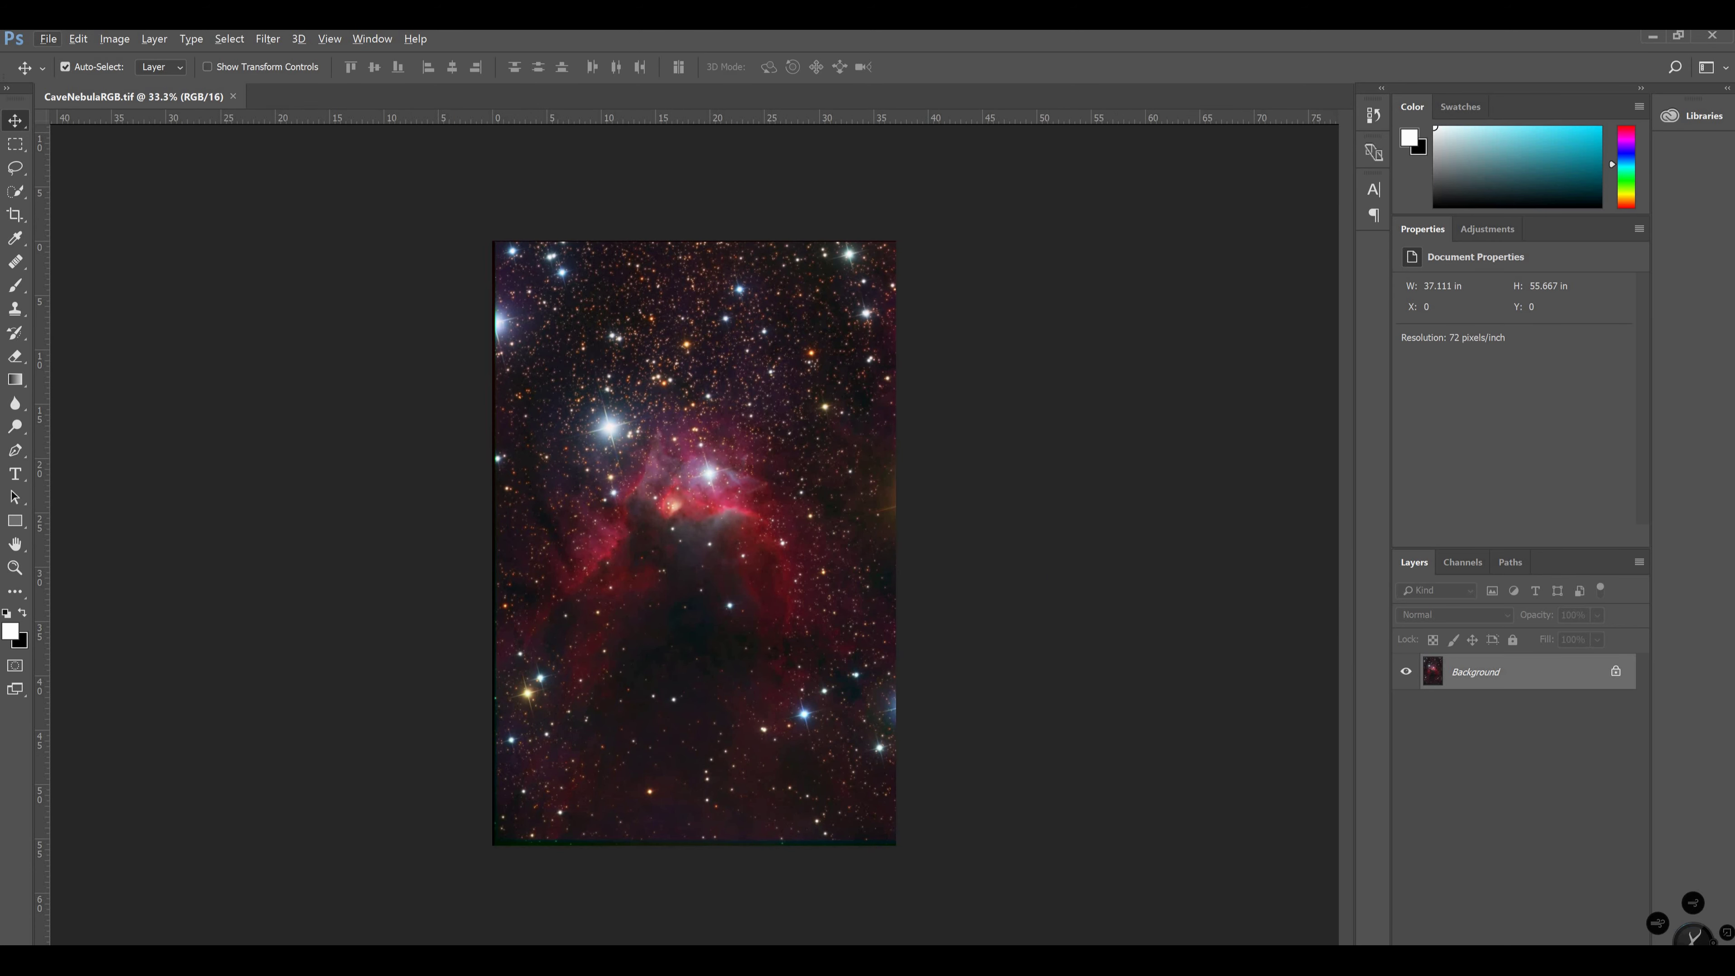
pyautogui.click(1540, 942)
pyautogui.click(1560, 752)
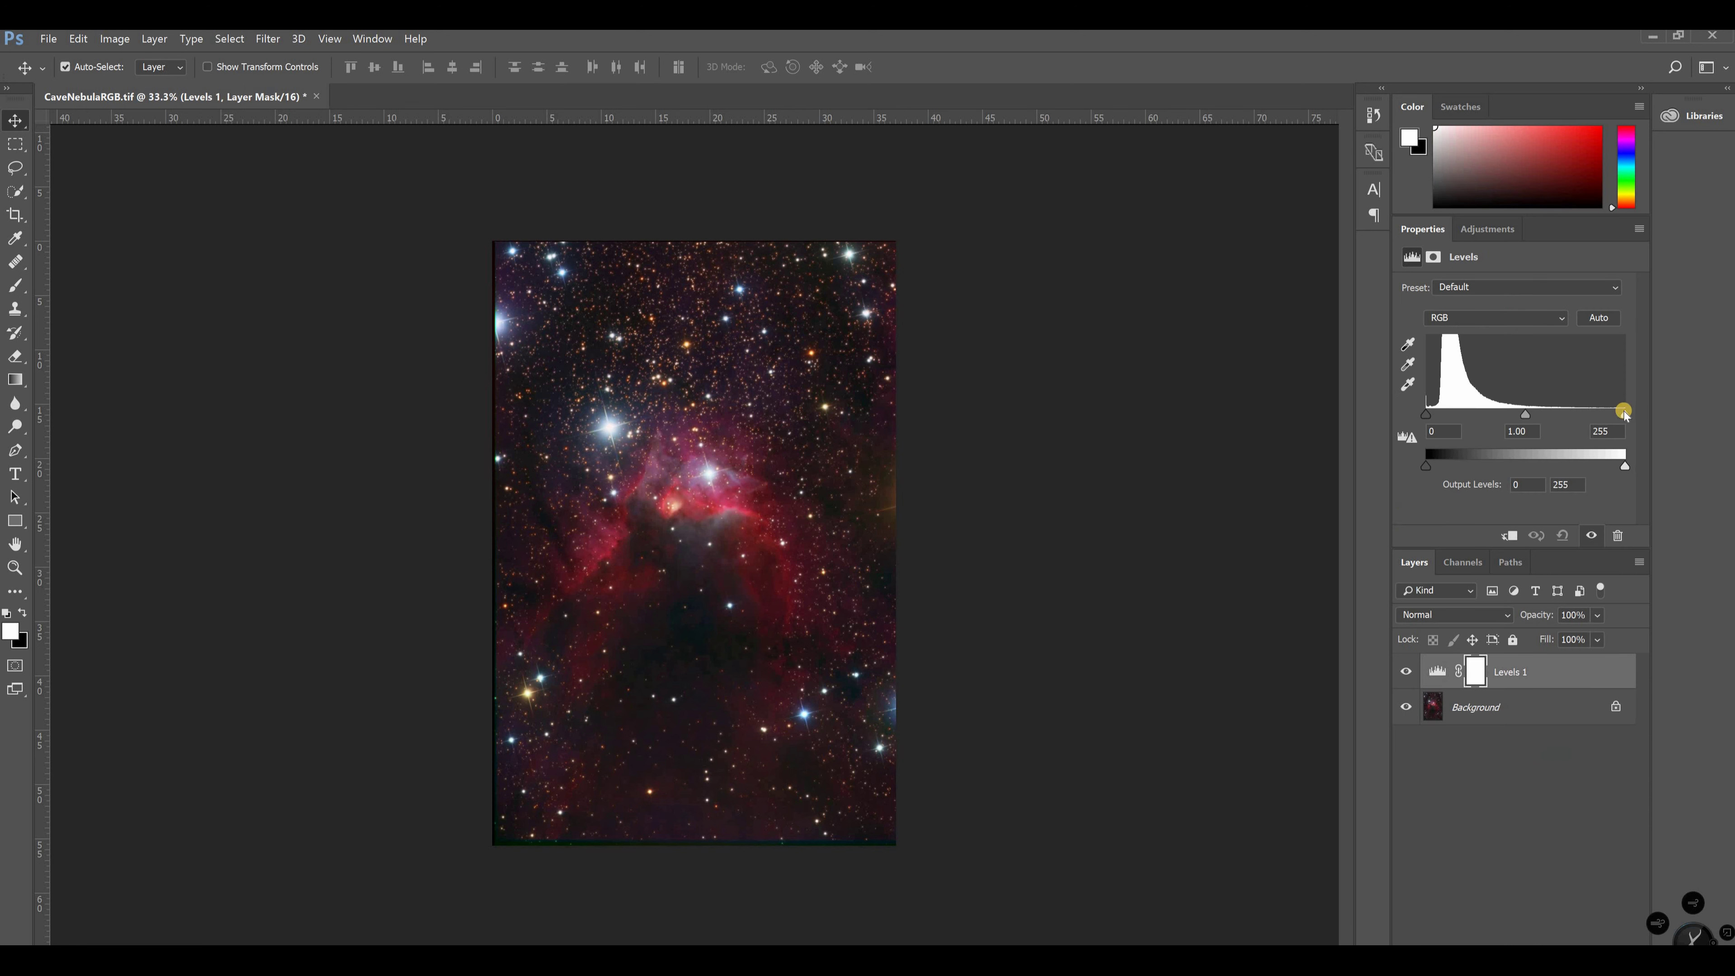
pyautogui.moveTo(1527, 418); pyautogui.dragTo(1526, 415)
# Add a Curves adjustment layer above the Levels layer and place a point in the shadows of the RGB curve
pyautogui.click(1537, 953)
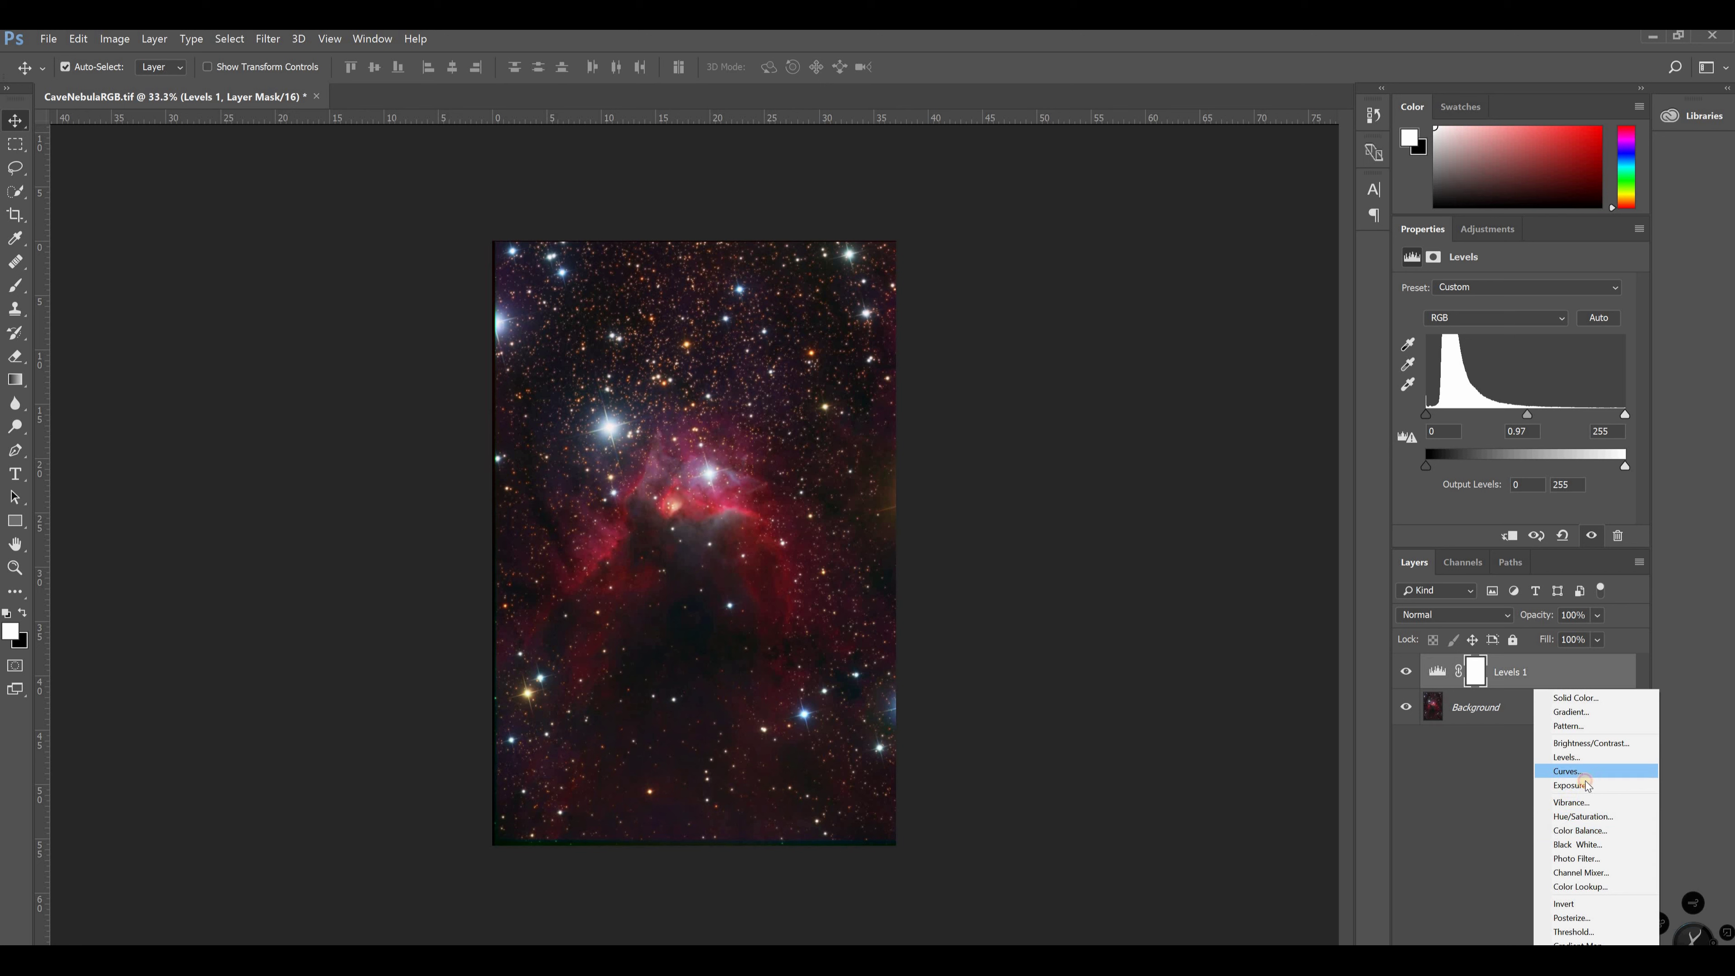
pyautogui.click(1568, 772)
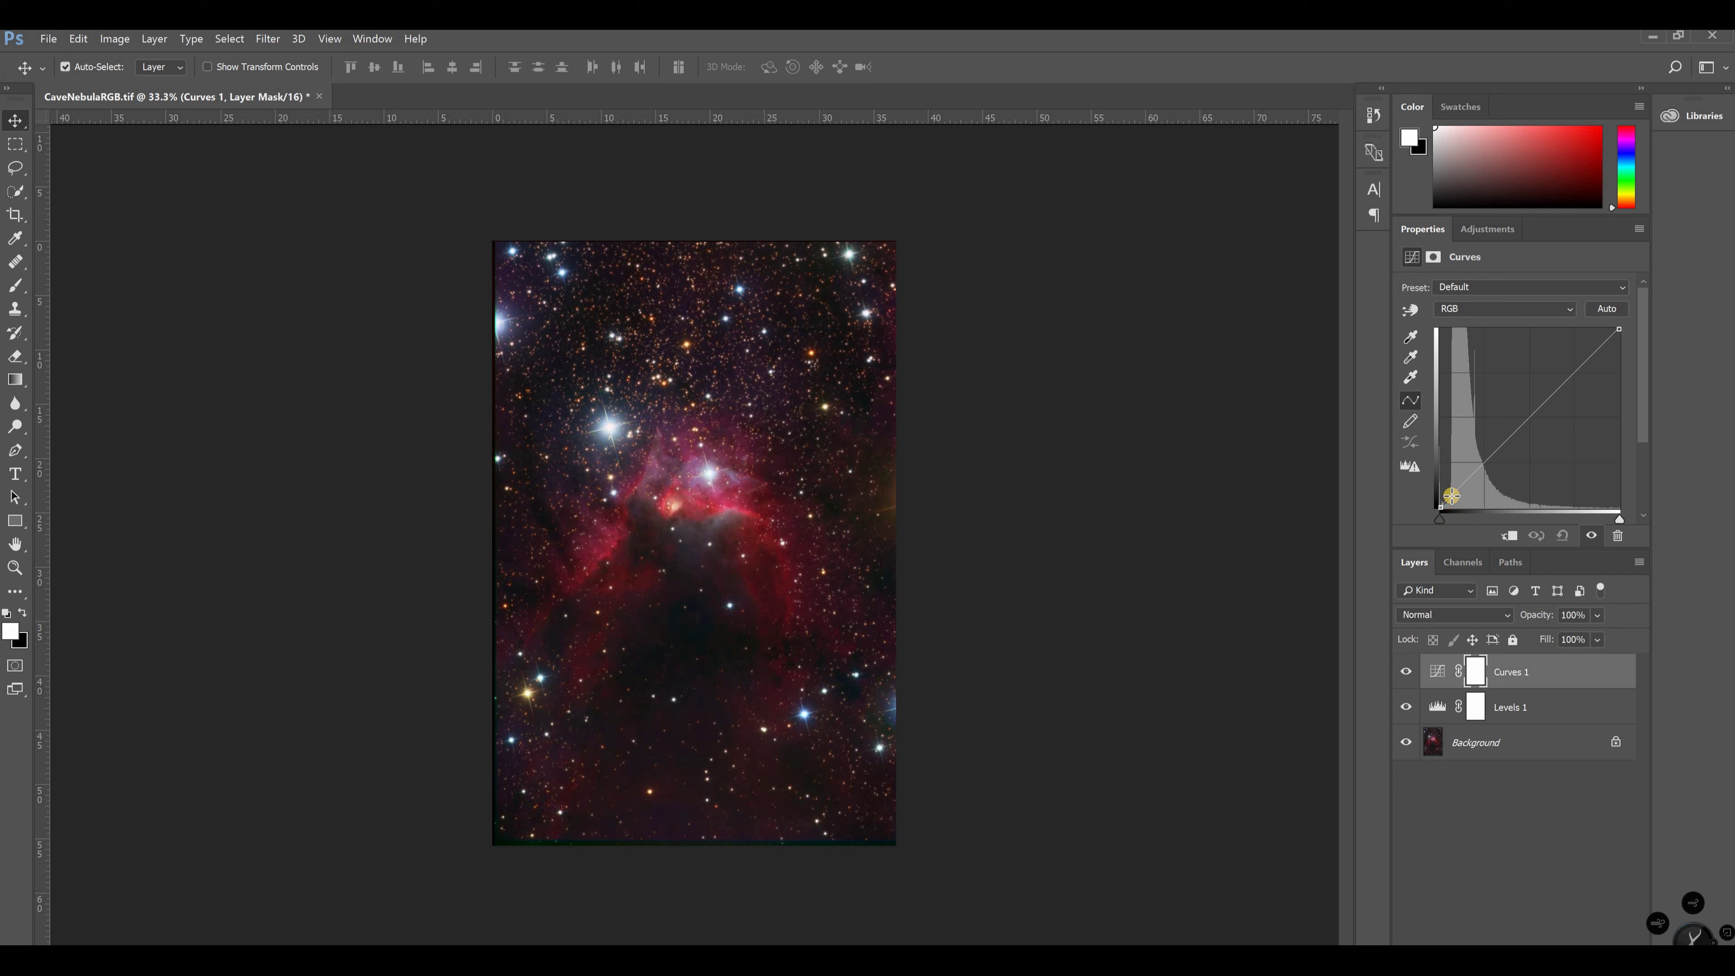
pyautogui.moveTo(1451, 495); pyautogui.dragTo(1452, 493)
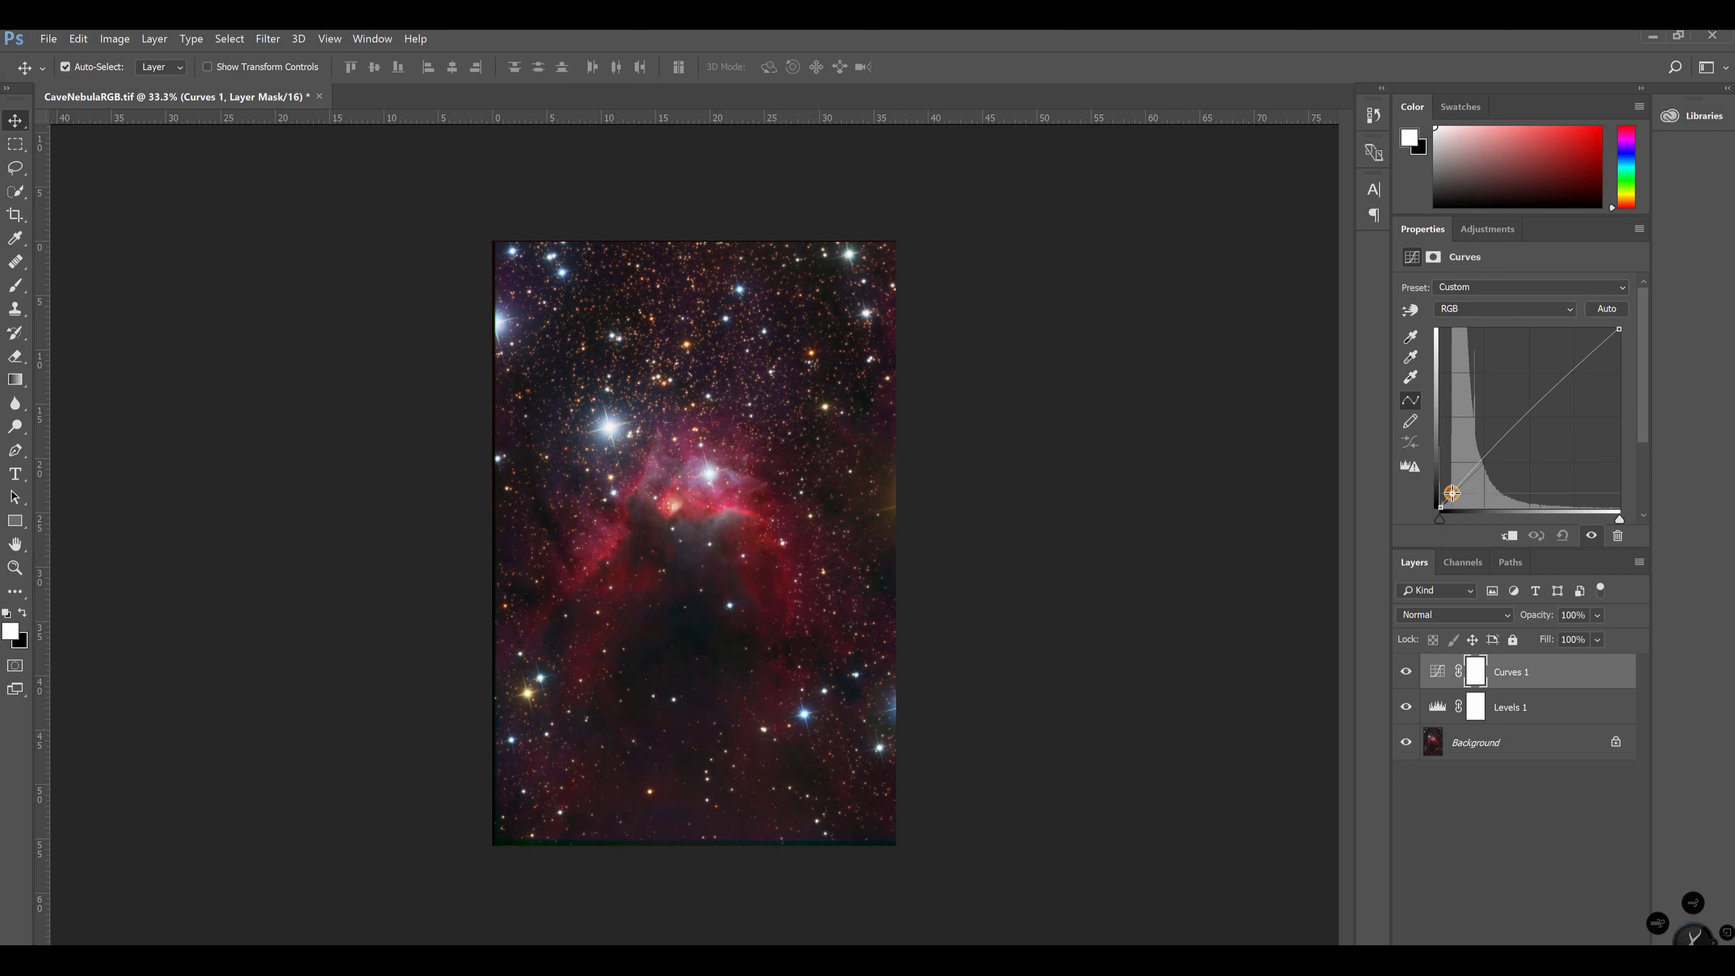
pyautogui.moveTo(1452, 493); pyautogui.dragTo(1452, 495)
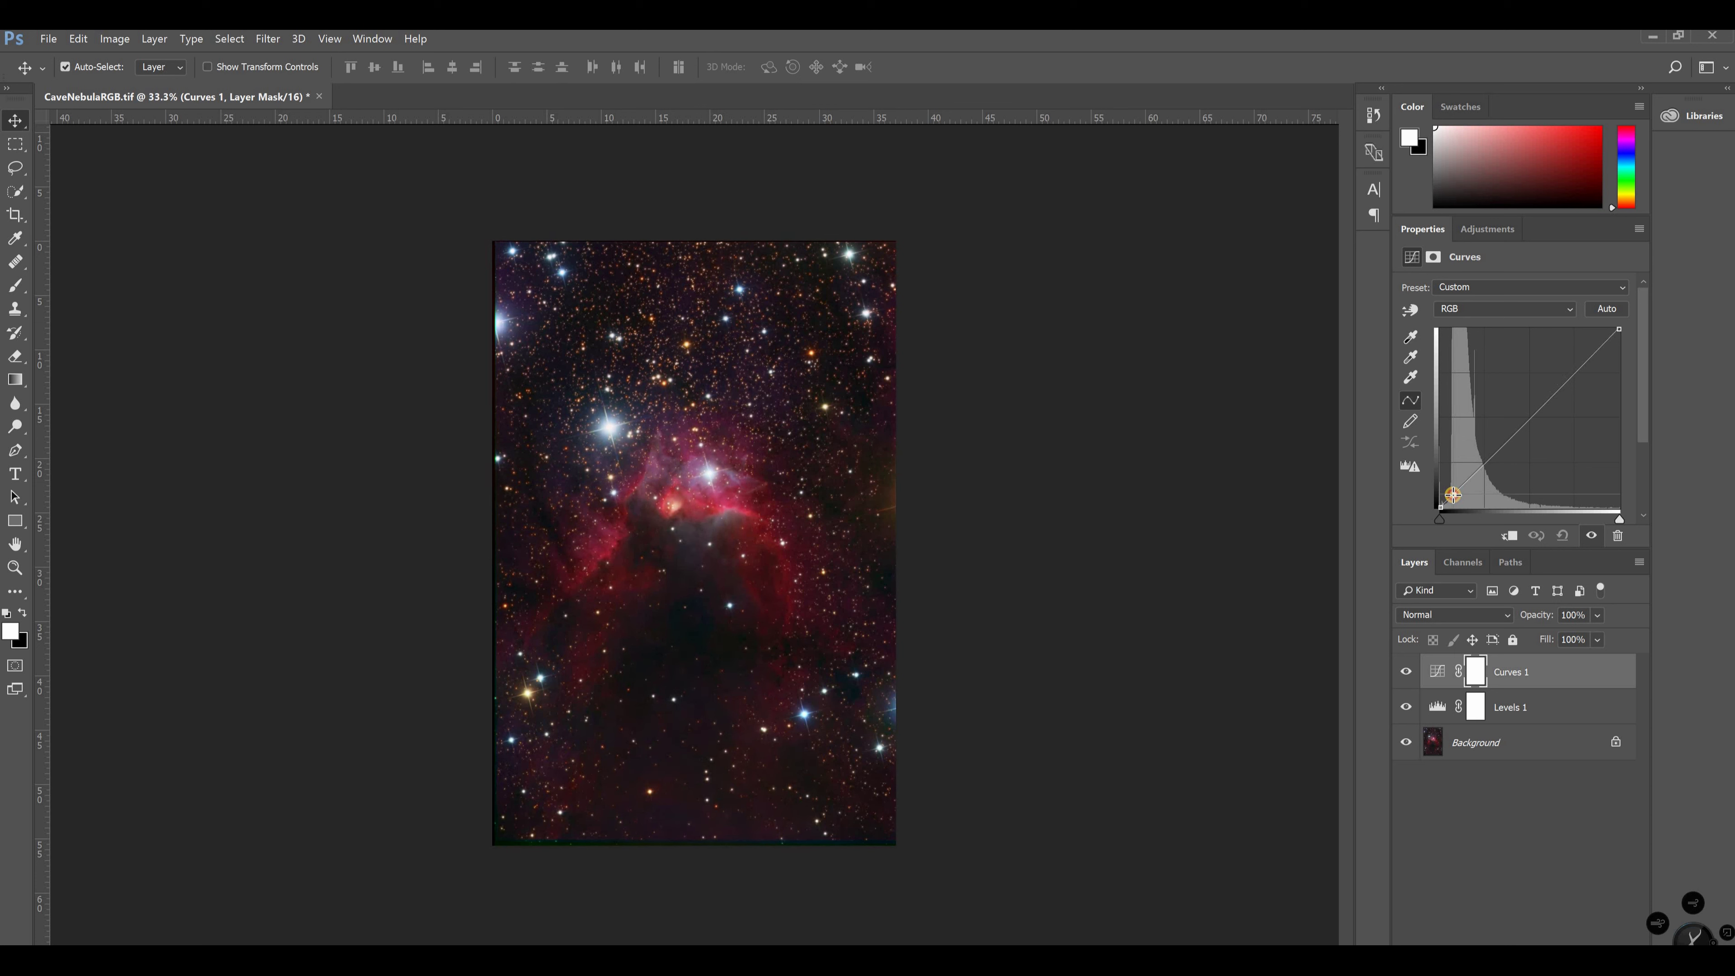